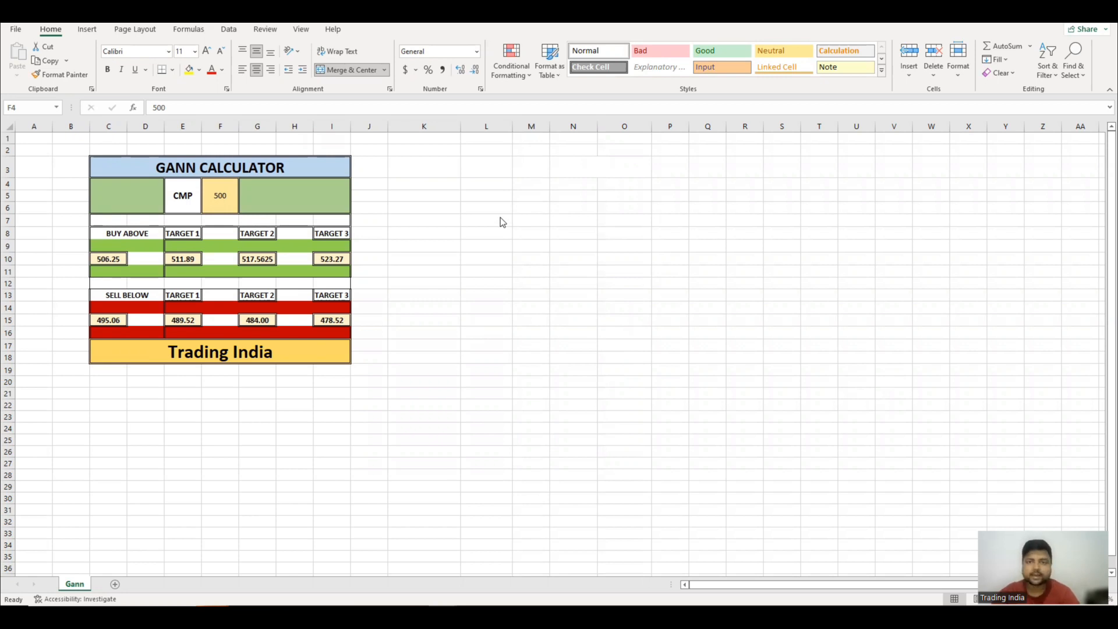
Set the CMP value in the Gann calculator to 33656
click(220, 196)
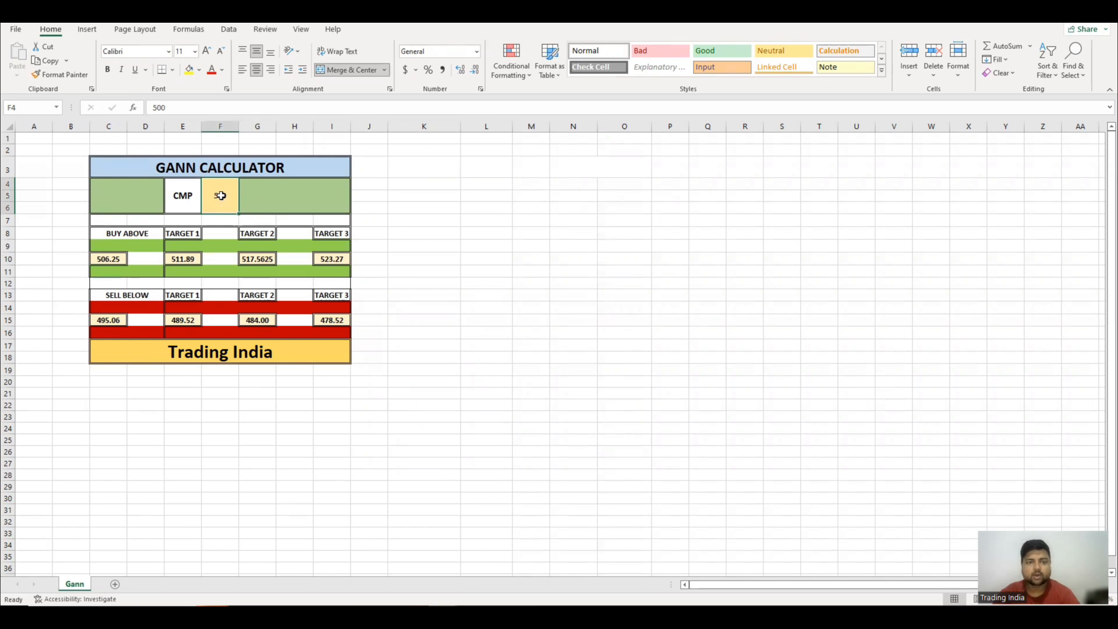
text(336)
text(36)
key(Return)
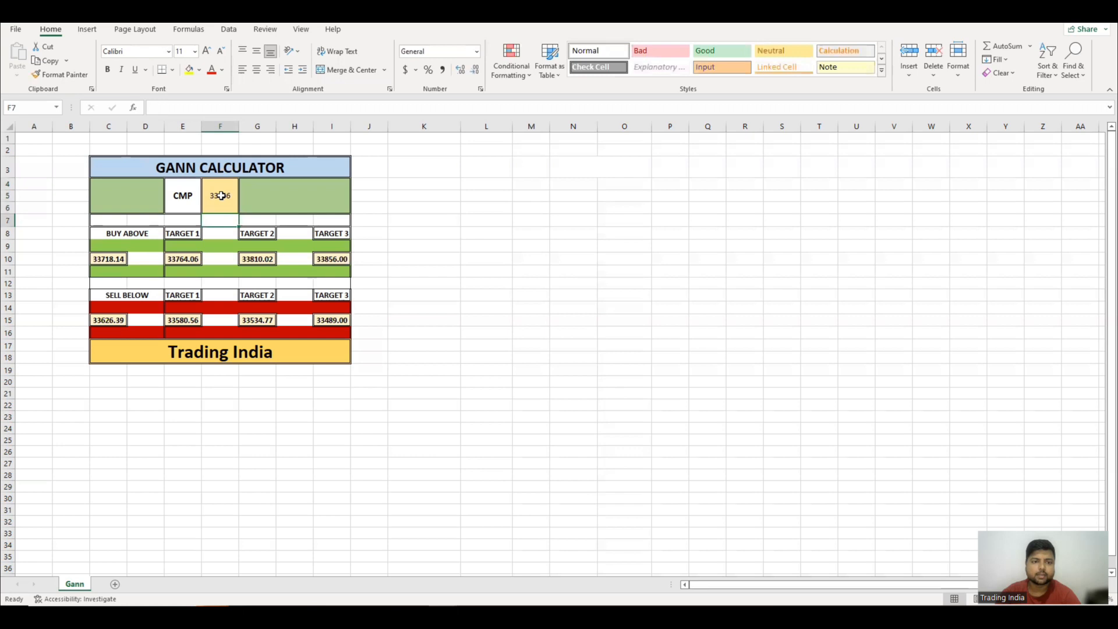
click(221, 196)
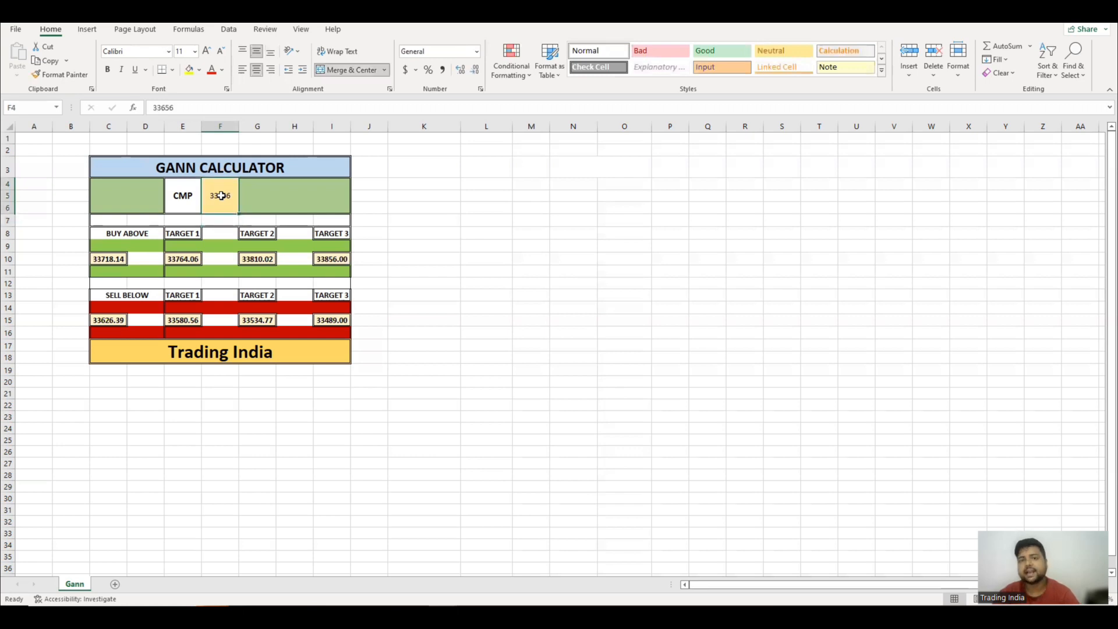
click(418, 224)
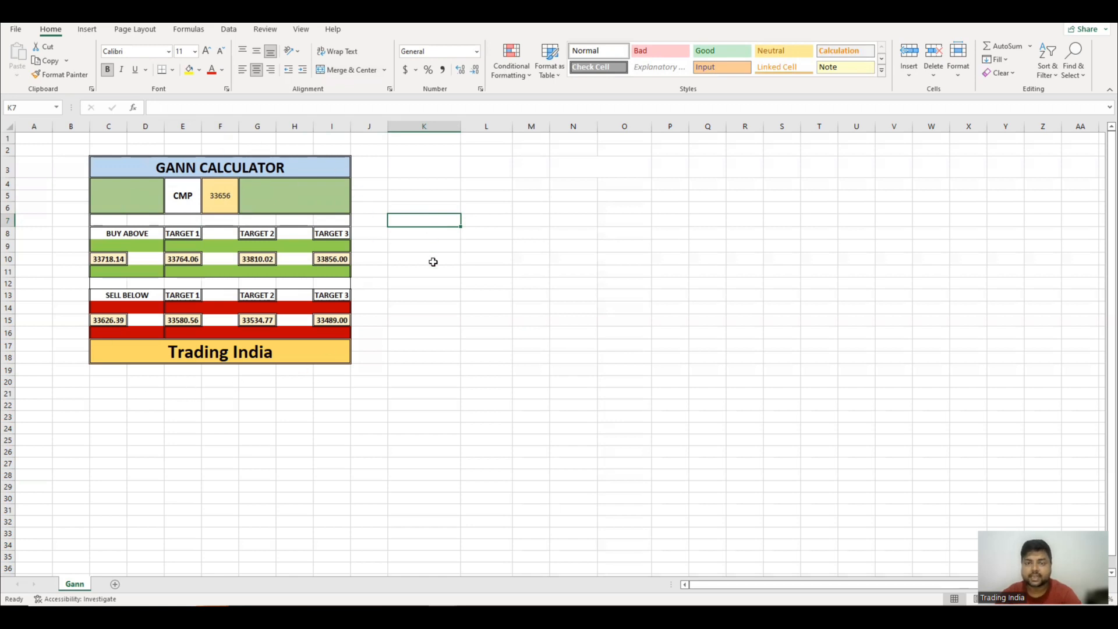
click(214, 203)
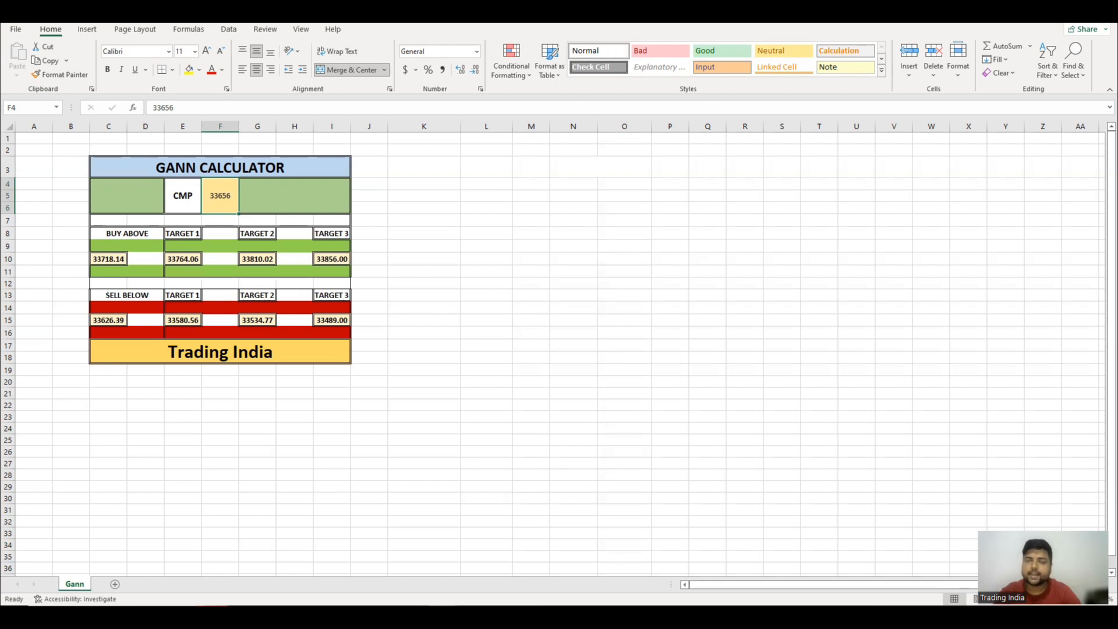
Leave the Gann calculator workbook and open a new blank workbook
click(1104, 11)
click(554, 333)
click(294, 208)
click(431, 222)
click(308, 213)
click(129, 177)
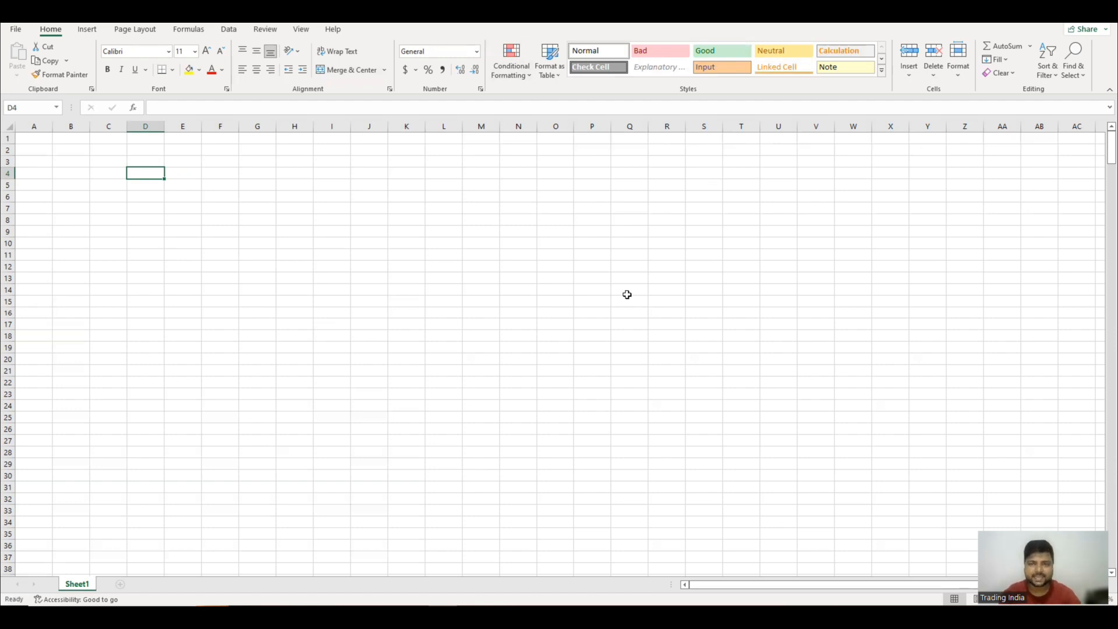
Enter the label "Quadrant" in cell A1 of the blank sheet
click(31, 144)
click(69, 142)
click(104, 142)
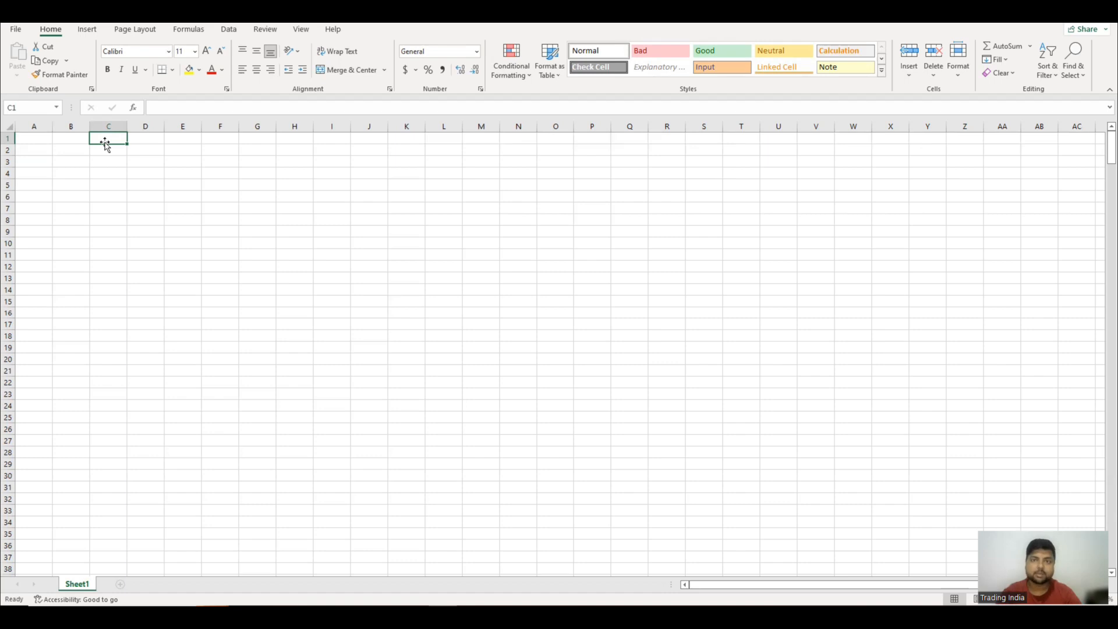
click(41, 141)
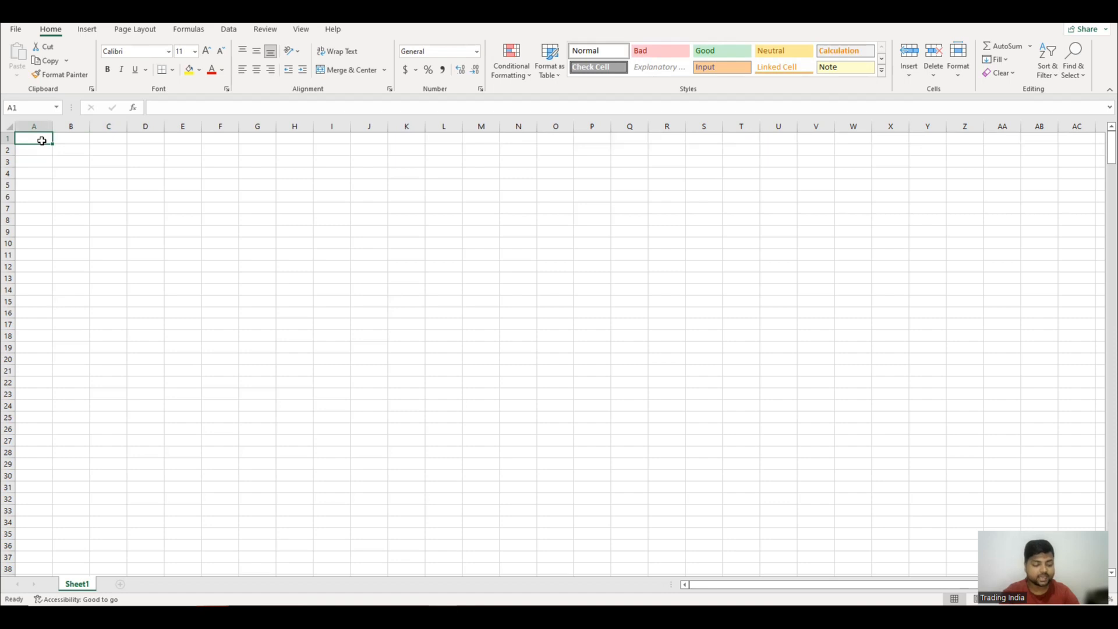
text(Q)
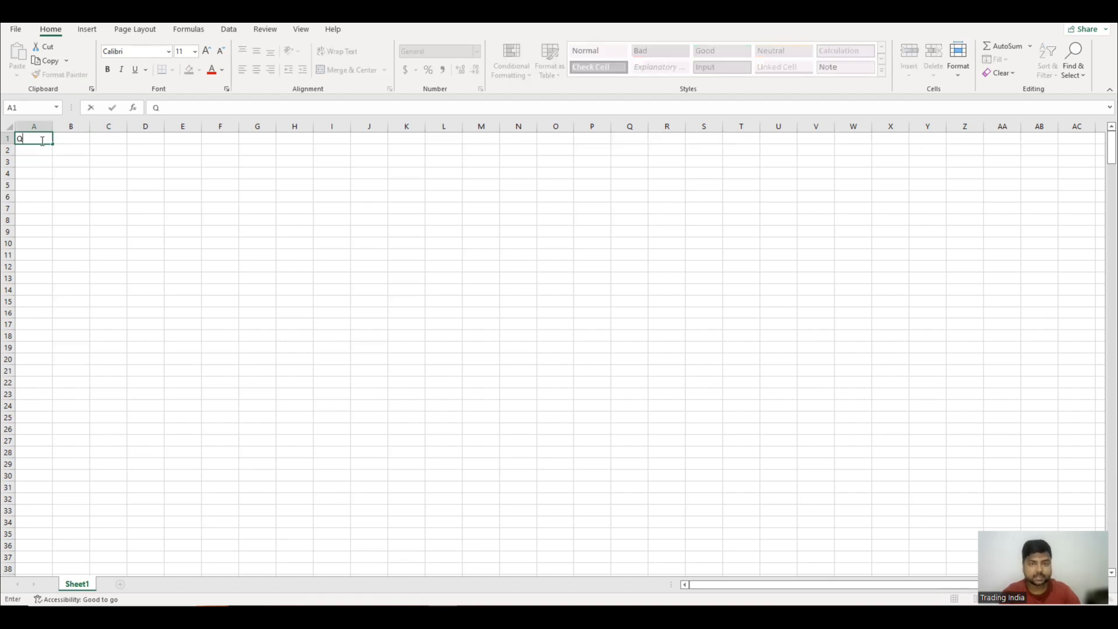
text(uadrant)
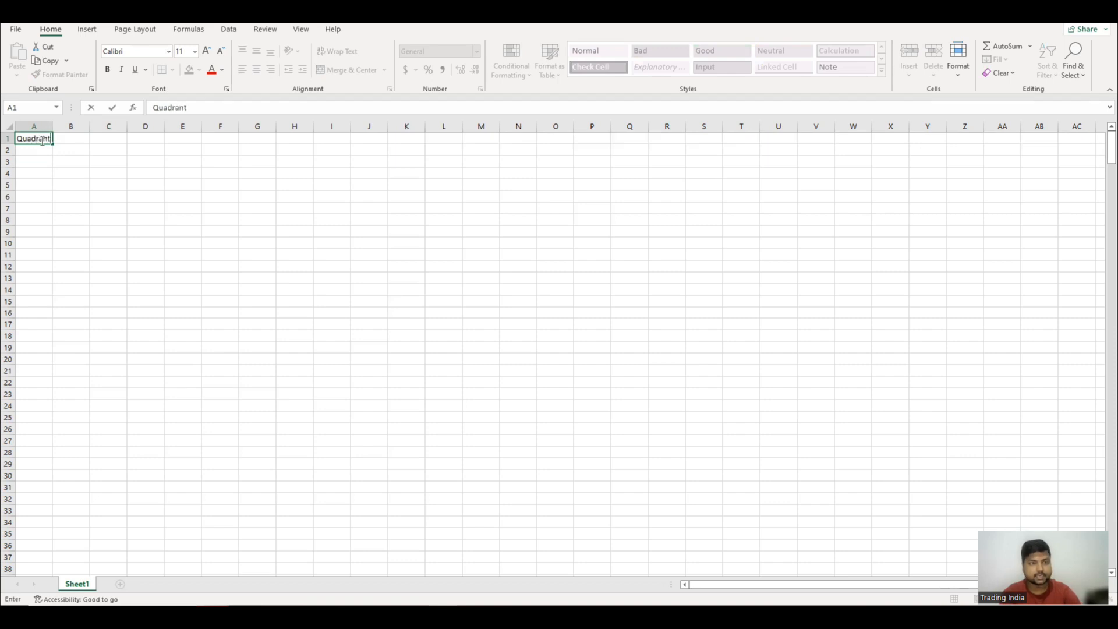
key(Tab)
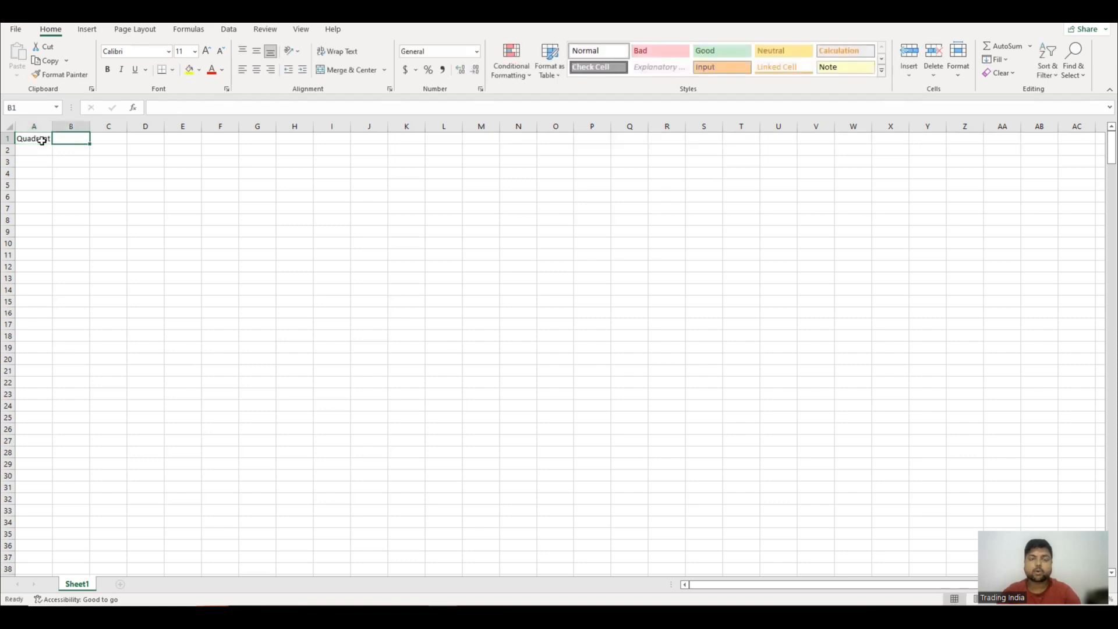
key(Down)
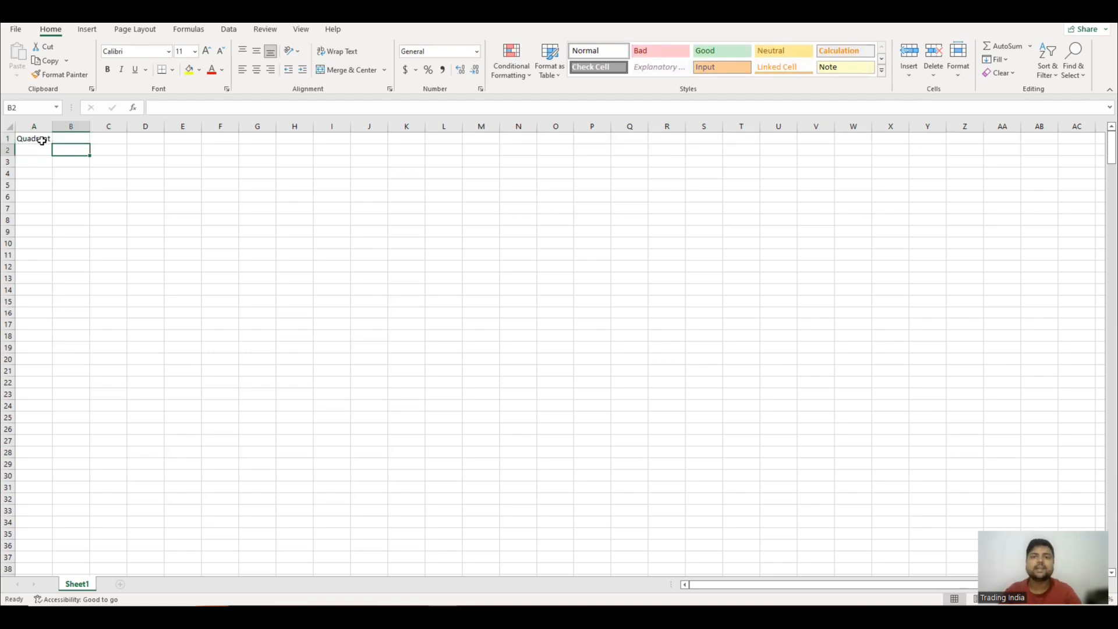
key(Up)
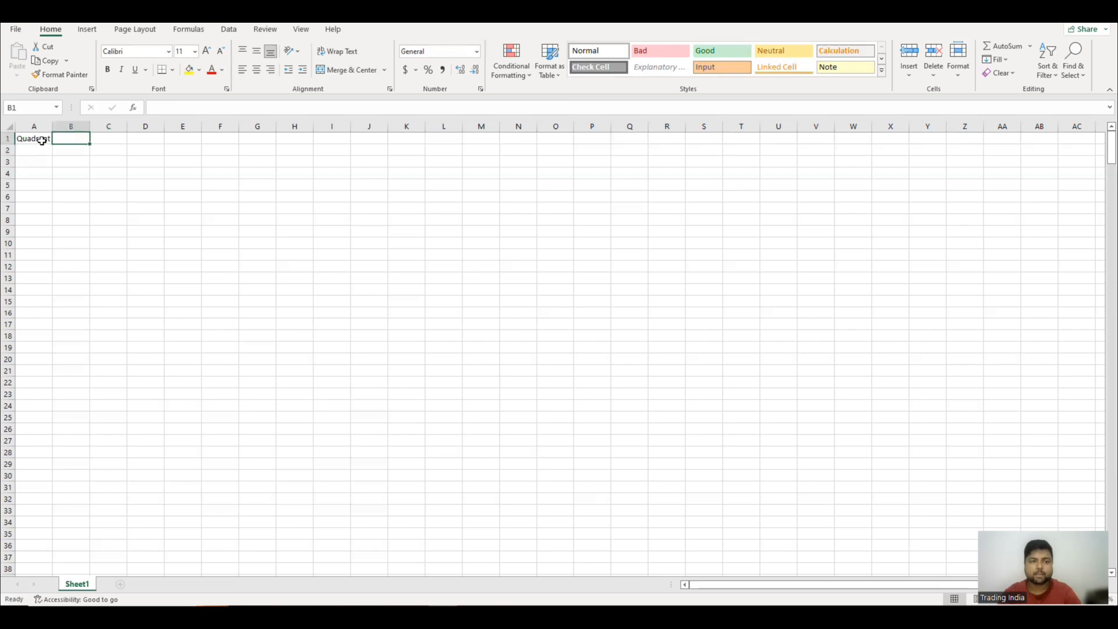
key(Right)
key(Right)
key(Right)
key(Right)
key(Right)
key(Right)
key(Right)
key(Left)
key(Left)
key(Home)
key(Right)
key(Right)
key(Right)
key(Right)
key(Right)
key(Right)
key(Right)
key(Right)
key(Right)
key(Left)
key(Left)
key(Left)
key(Left)
key(Left)
key(Left)
key(Left)
key(Left)
key(Left)
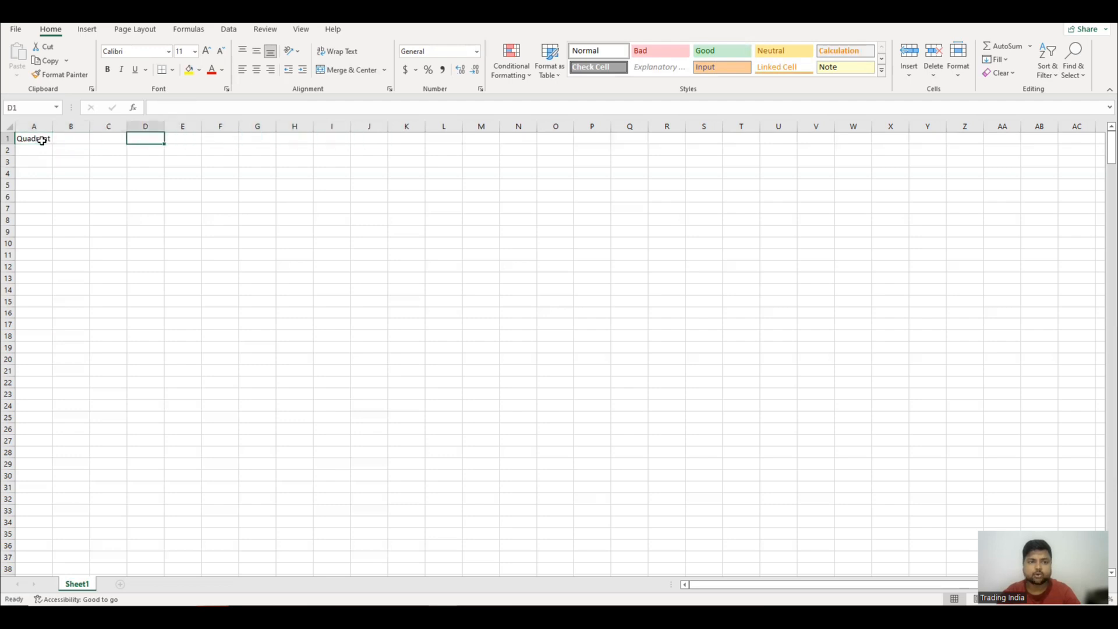
Fill cells B2 through J2 with the sequence 0, 1, 2, 3, 4, 5, 6, 7 and 8
key(Right)
key(Down)
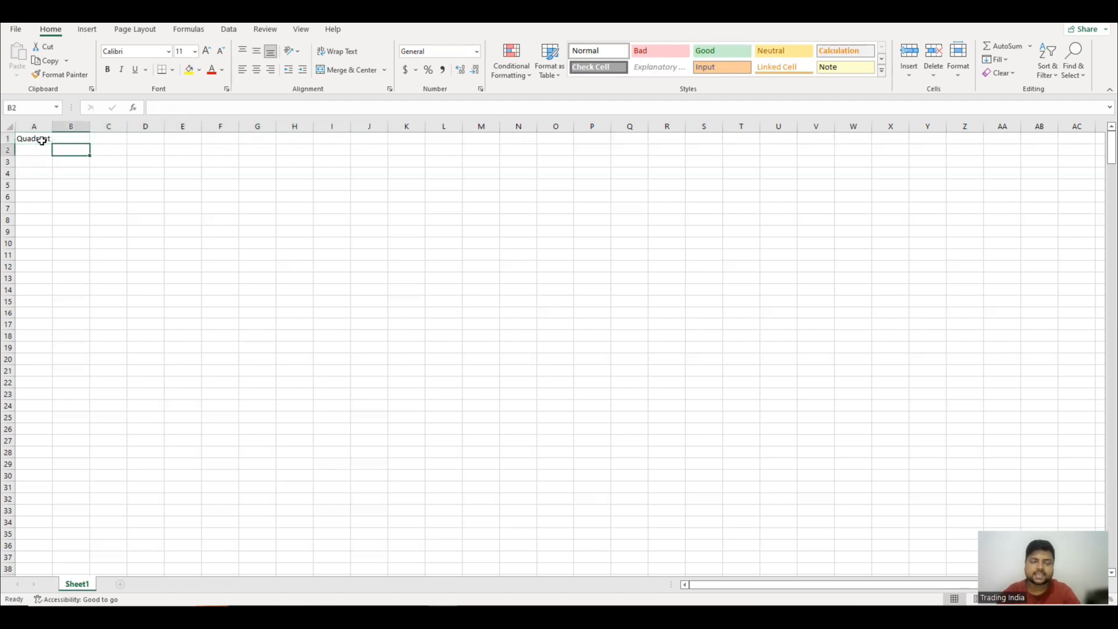
key(Left)
key(Right)
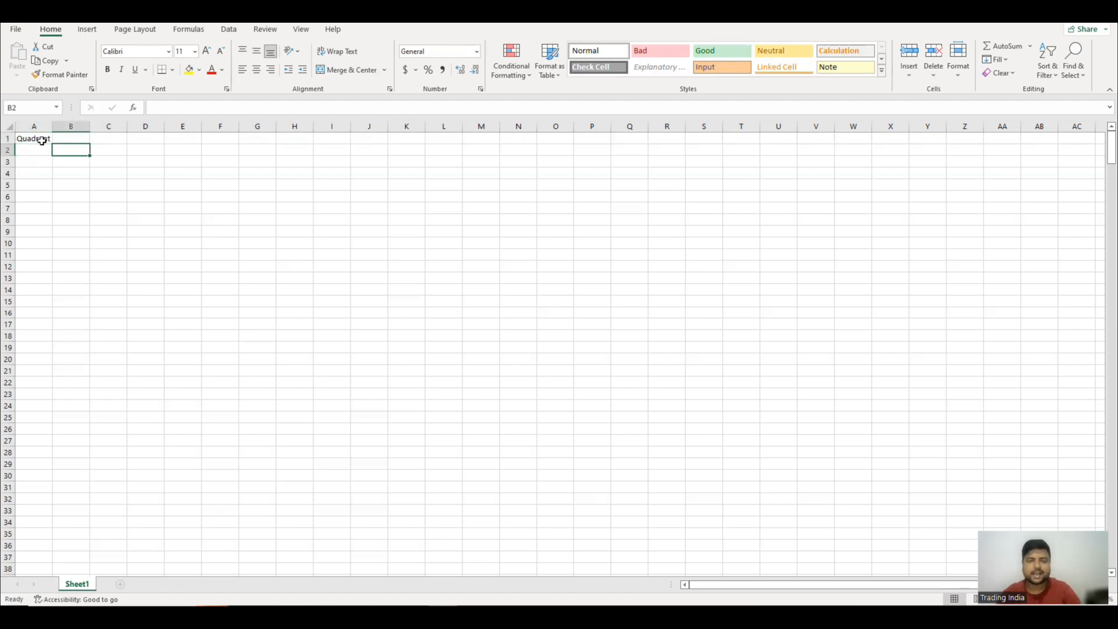
text(0)
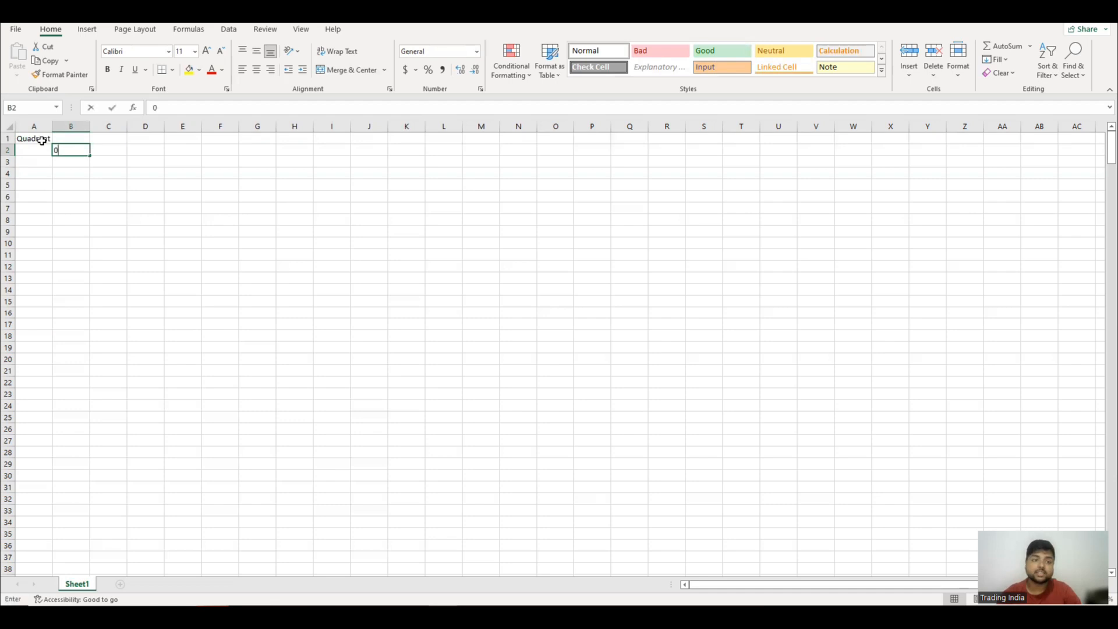
key(Right)
text(1)
key(Right)
text(2)
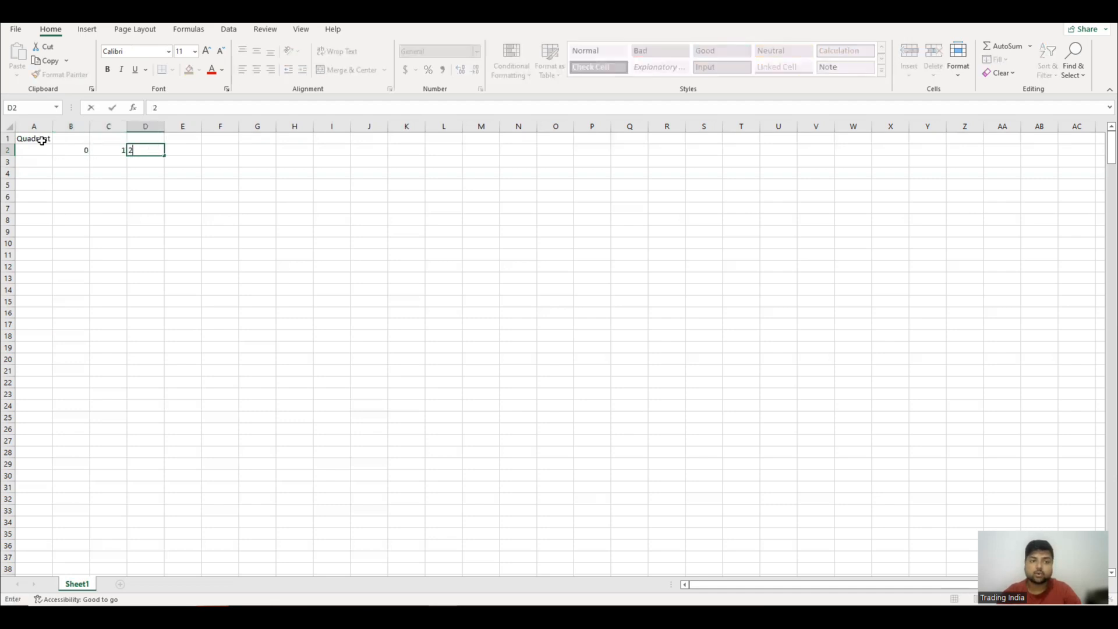
key(Right)
text(3)
key(Right)
text(4)
key(Right)
text(5)
key(Right)
text(6)
key(Right)
text(7)
key(Right)
text(8)
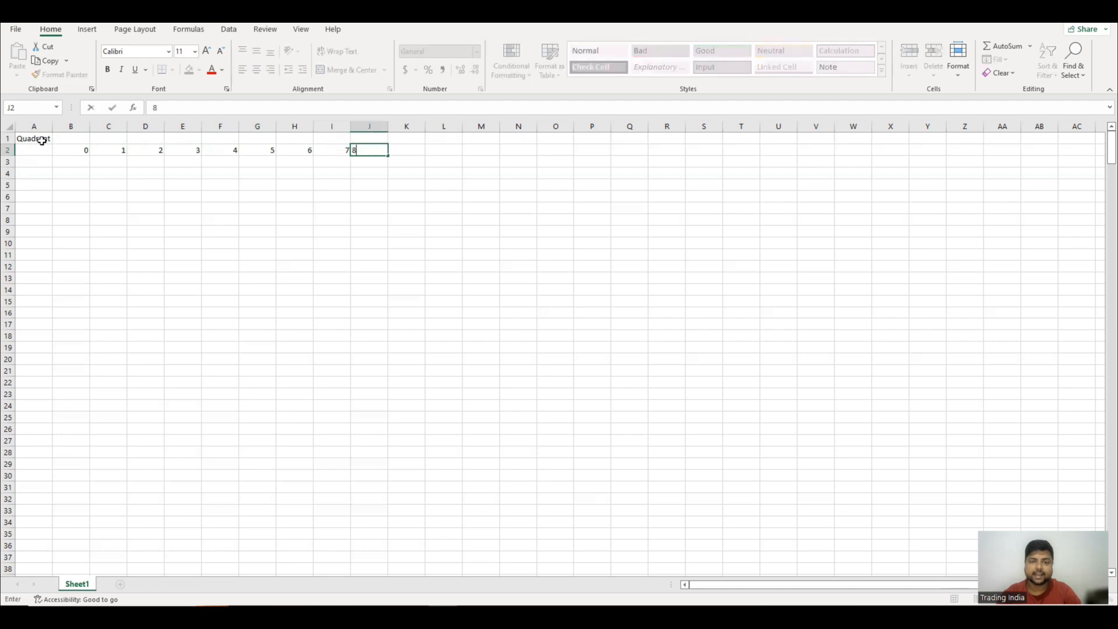
key(Left)
key(Left)
key(Left)
key(Left)
key(Down)
key(Left)
key(Left)
key(Left)
key(Left)
key(Left)
key(Up)
key(Right)
key(Right)
key(Right)
key(Right)
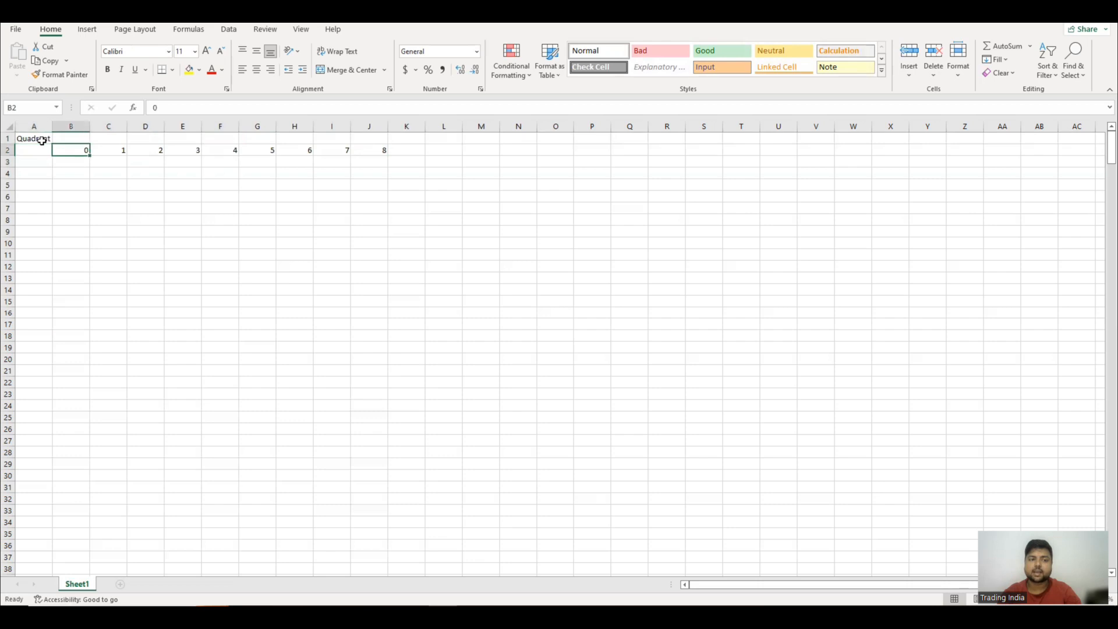
key(Right)
key(Right)
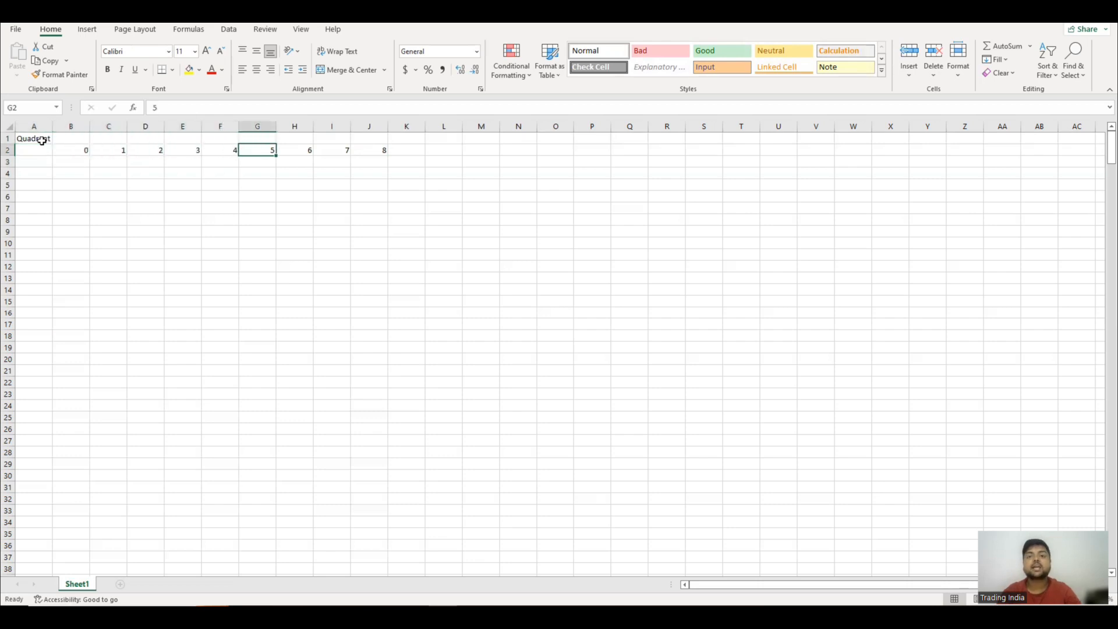
key(Left)
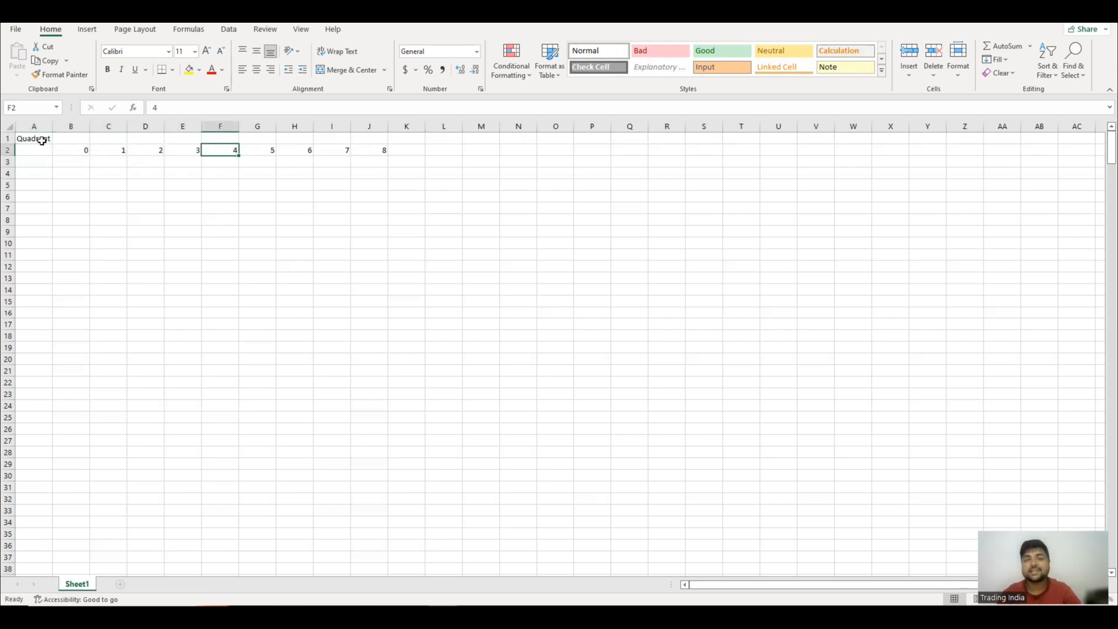
Enter the formula =B2*45 in cell B1, above the 0 in row 2
key(Left)
key(Left)
key(Left)
key(Left)
key(Up)
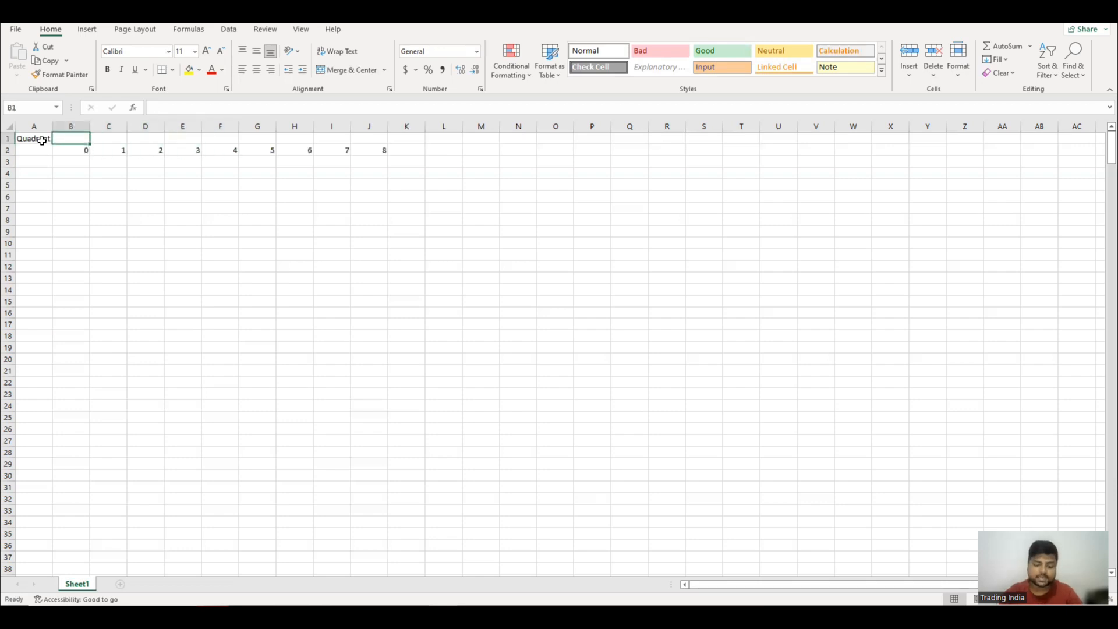
text(=)
key(Down)
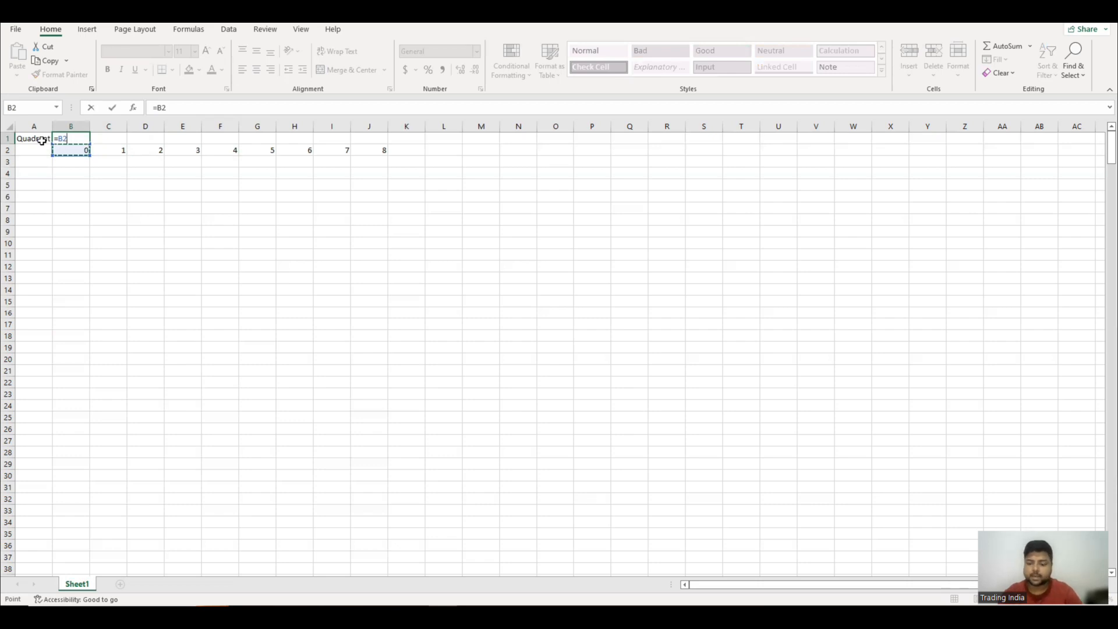
text(*)
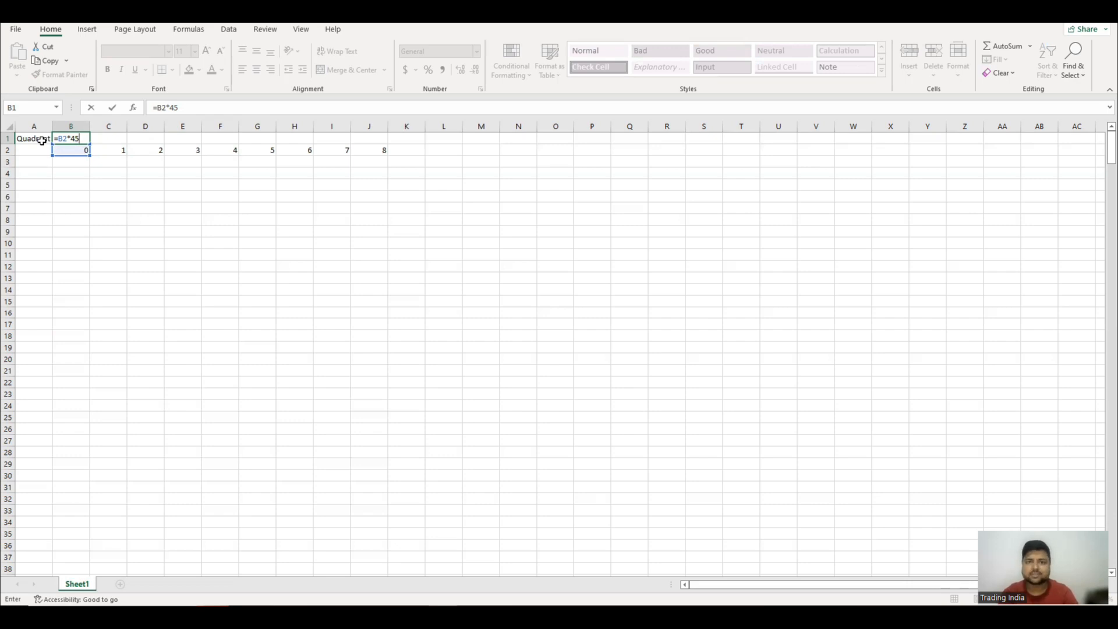
key(Return)
Enter the formula =C2*45 in cell C1, multiplying the number below it by 45
key(Up)
key(Right)
key(Left)
key(Right)
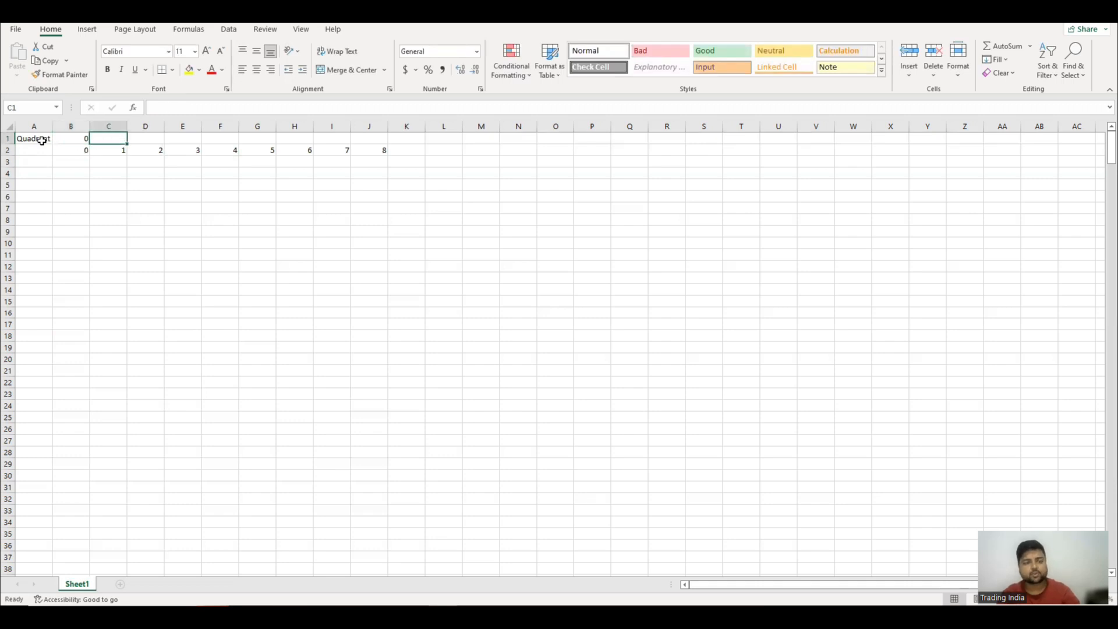
text(=)
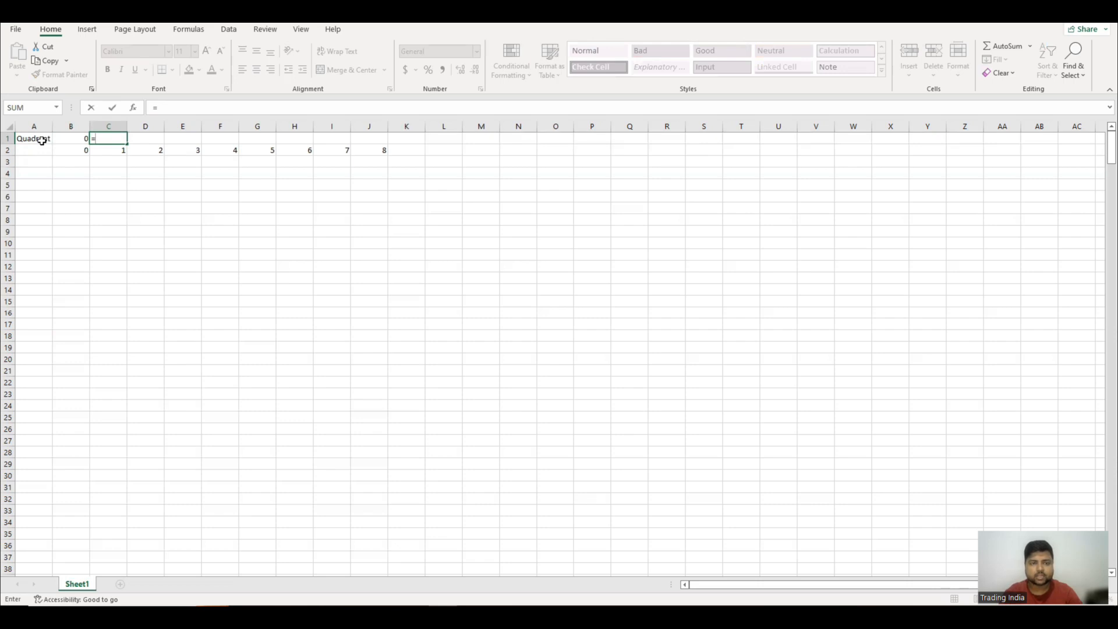
key(Down)
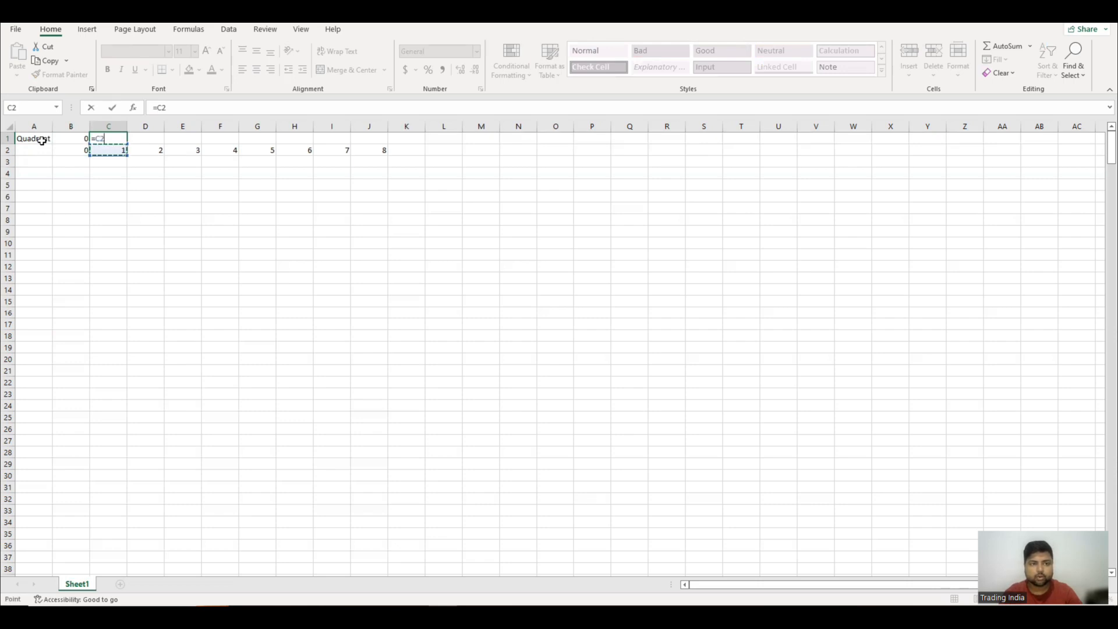
text(*45)
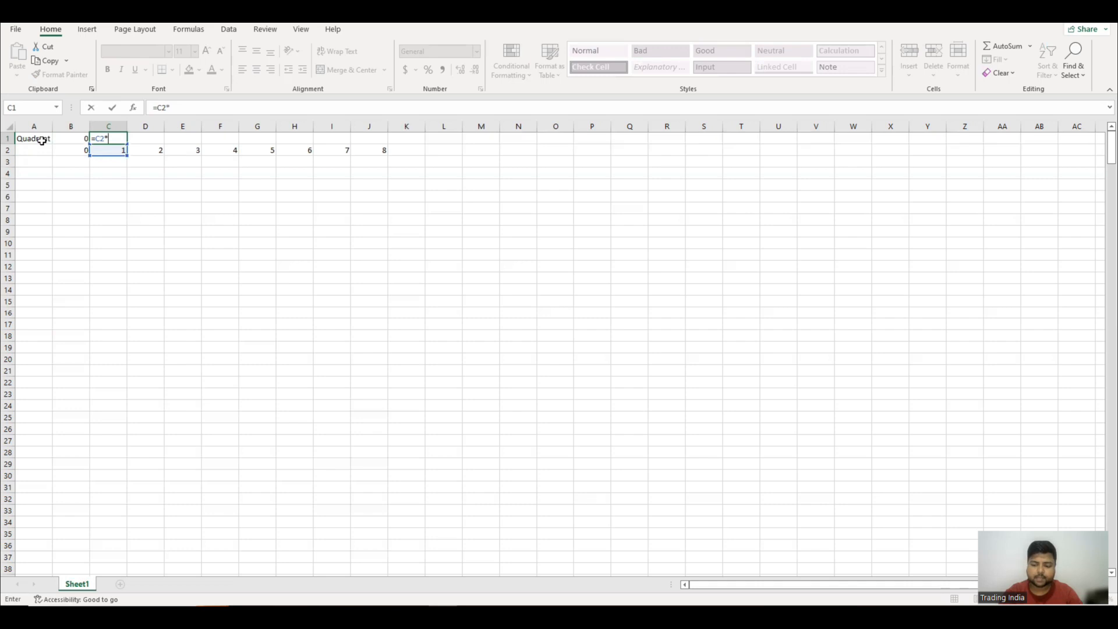
key(ctrl+Return)
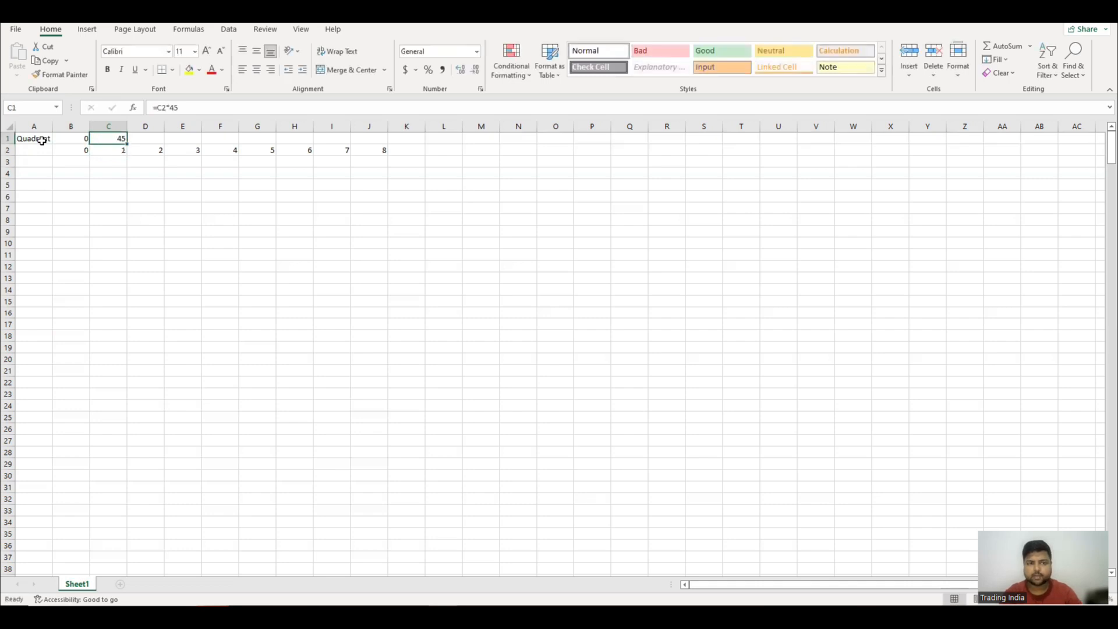
Fill the formula from C1 rightward across the Quadrant row through cell J1
key(shift+Right)
key(shift+Right)
key(shift+Right)
key(shift+Right)
key(shift+Right)
key(shift+Right)
key(shift+Right)
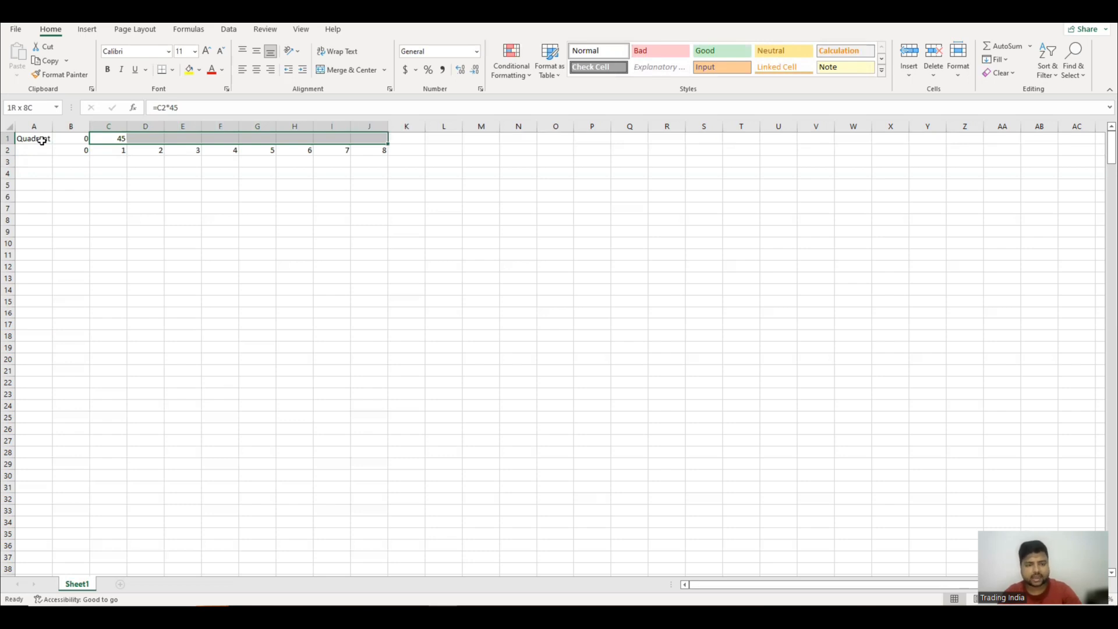
key(ctrl+r)
Check the formulas and degree values along the Quadrant row up to cell J1
key(Right)
key(Right)
key(Right)
key(Right)
key(Right)
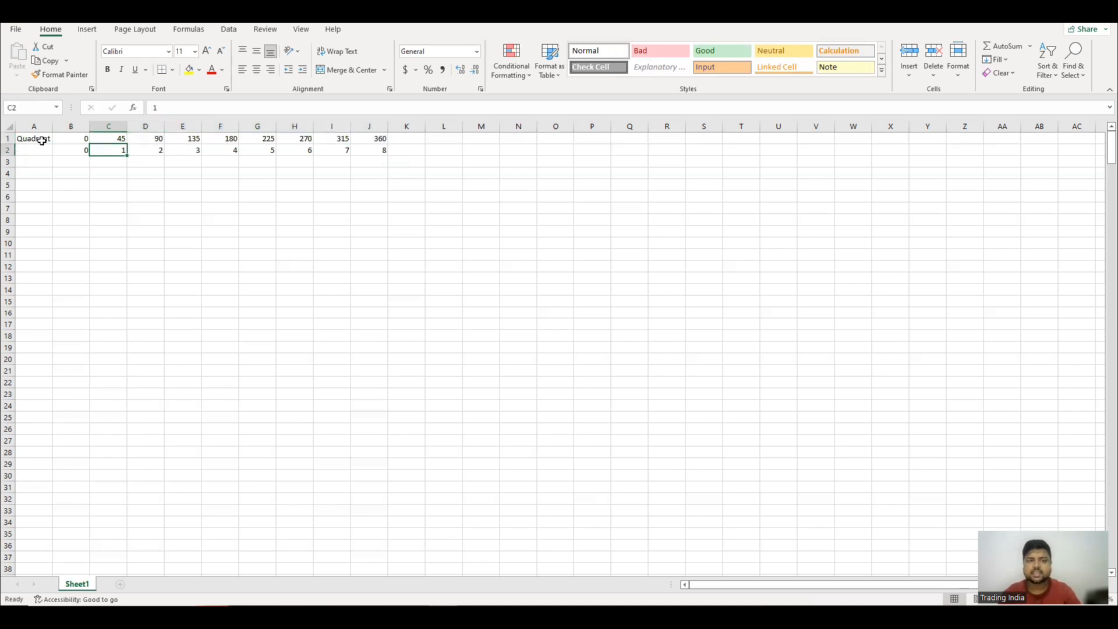
key(Right)
key(Right)
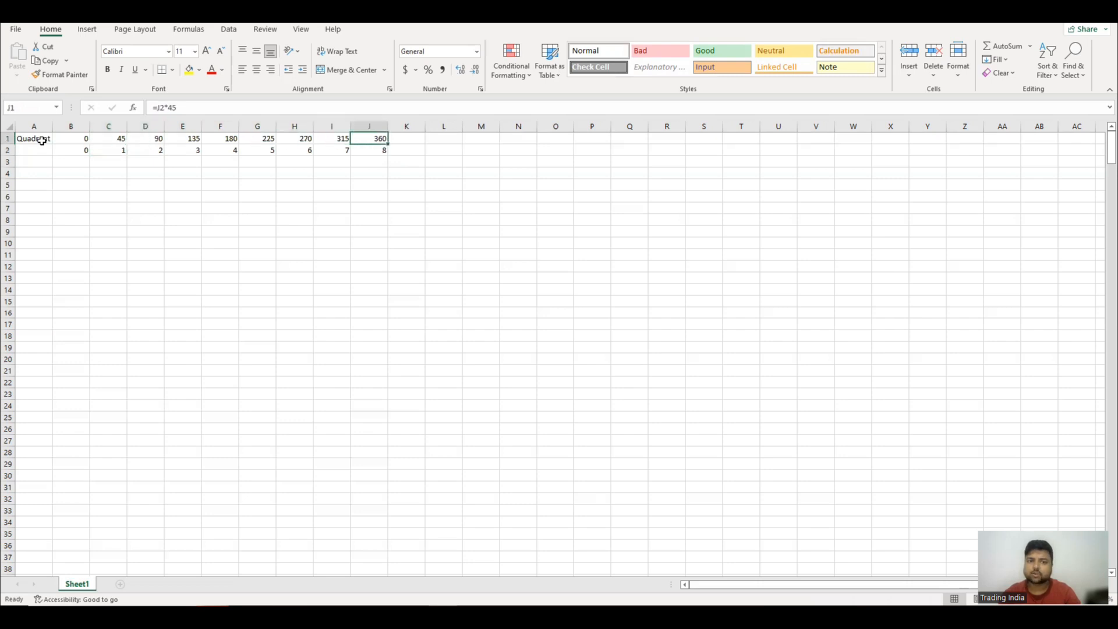
key(Left)
key(Left)
key(Left)
key(Left)
key(Left)
key(Left)
key(Left)
key(Left)
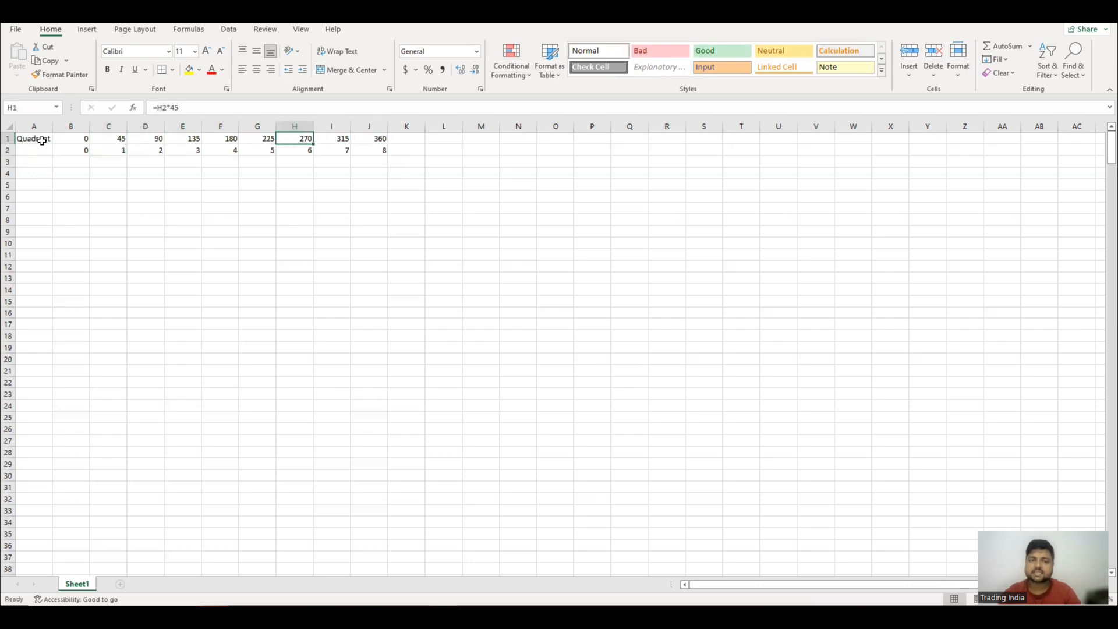
key(Right)
key(Right)
key(Right)
key(Right)
key(Right)
key(Right)
key(Right)
key(Right)
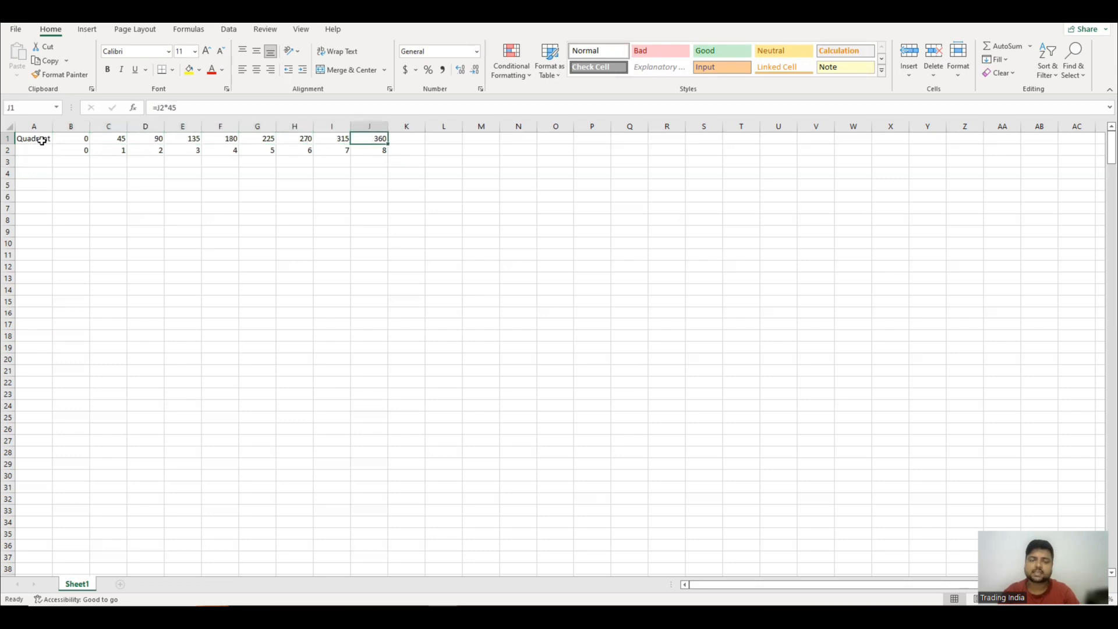
Review the degree values and their formulas across the Quadrant row against the numbers in row 2
key(Left)
key(Left)
key(Left)
key(Left)
key(Left)
key(Left)
key(Left)
key(Left)
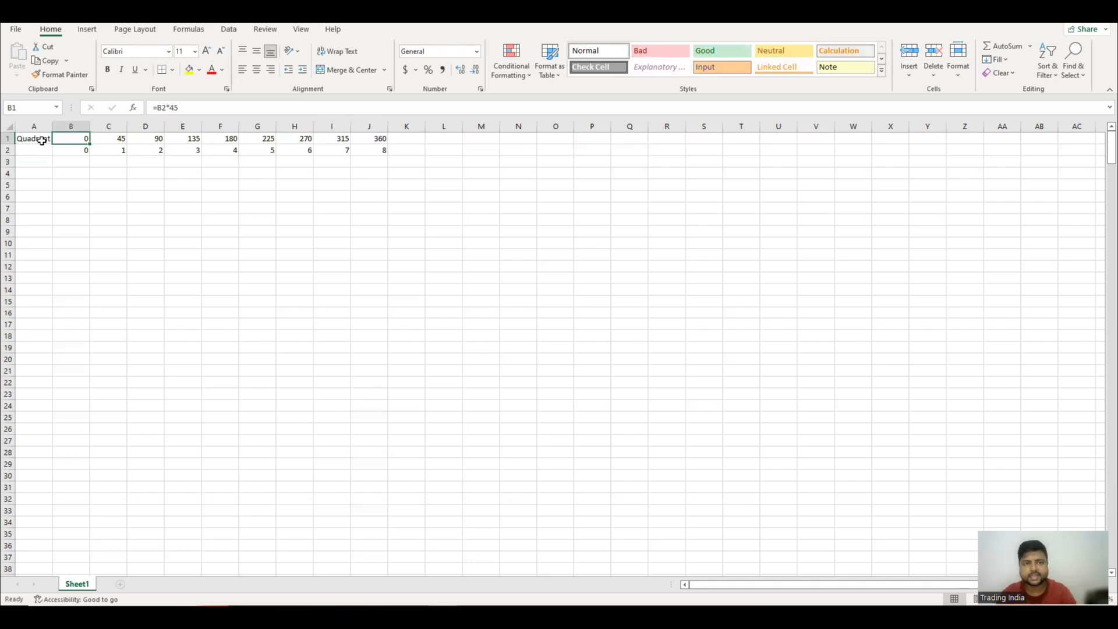
key(Down)
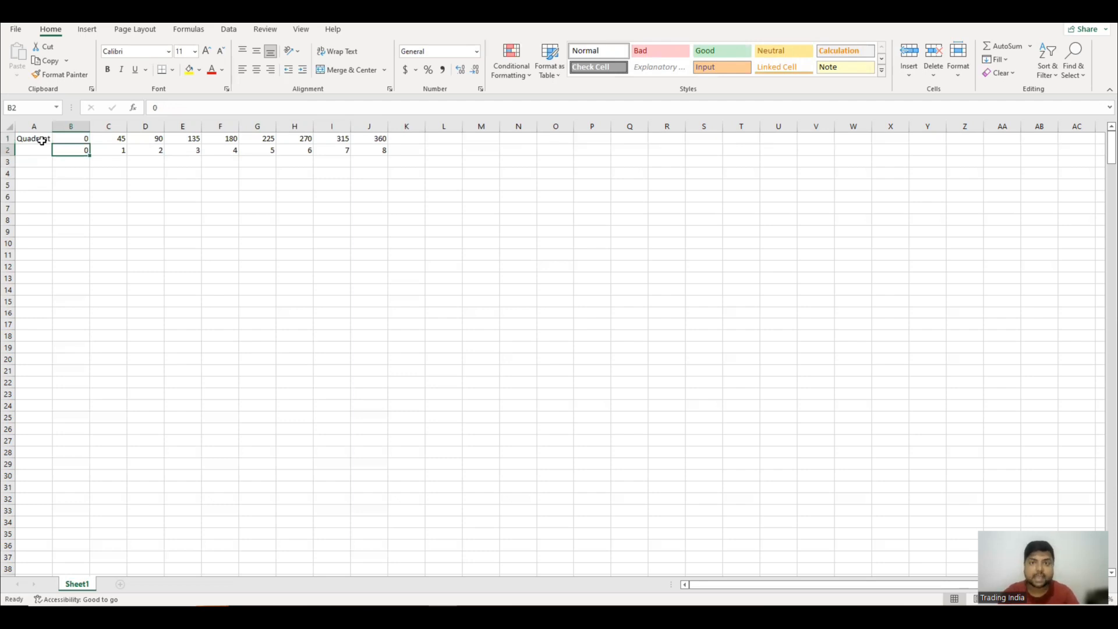
key(Up)
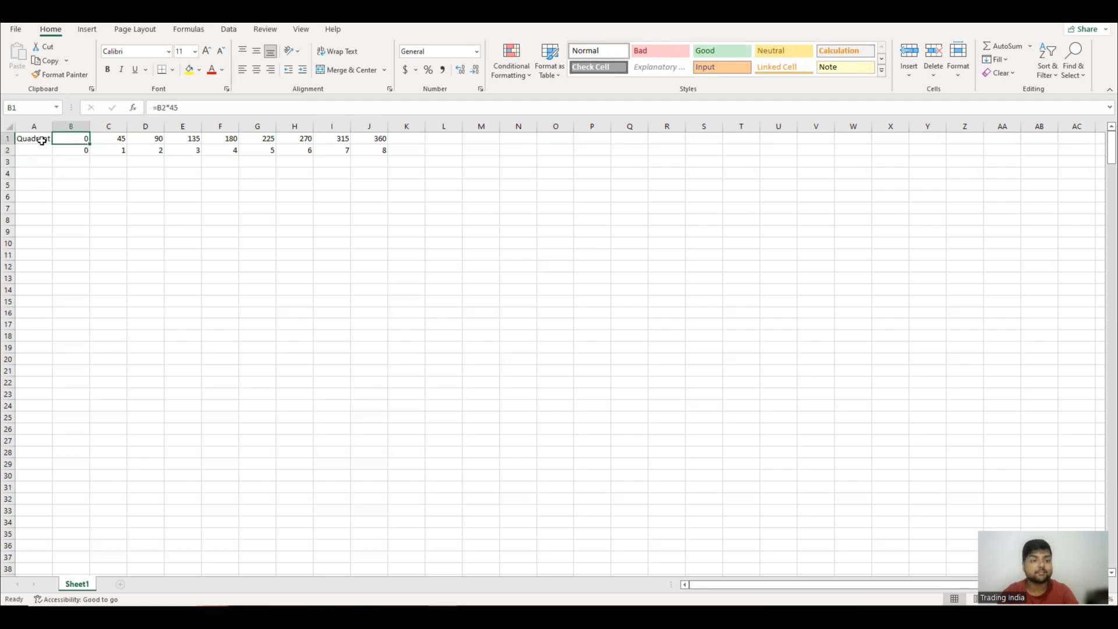
key(Left)
key(Right)
key(Right)
key(Right)
key(Right)
key(Right)
key(Right)
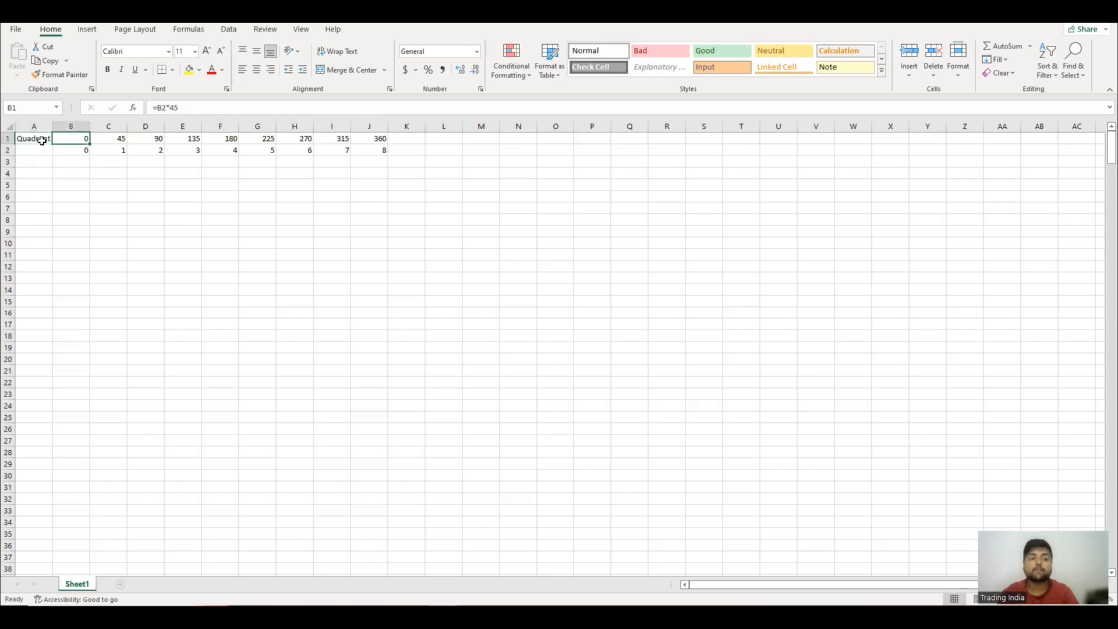
key(Left)
key(Left)
key(Left)
key(Left)
key(Left)
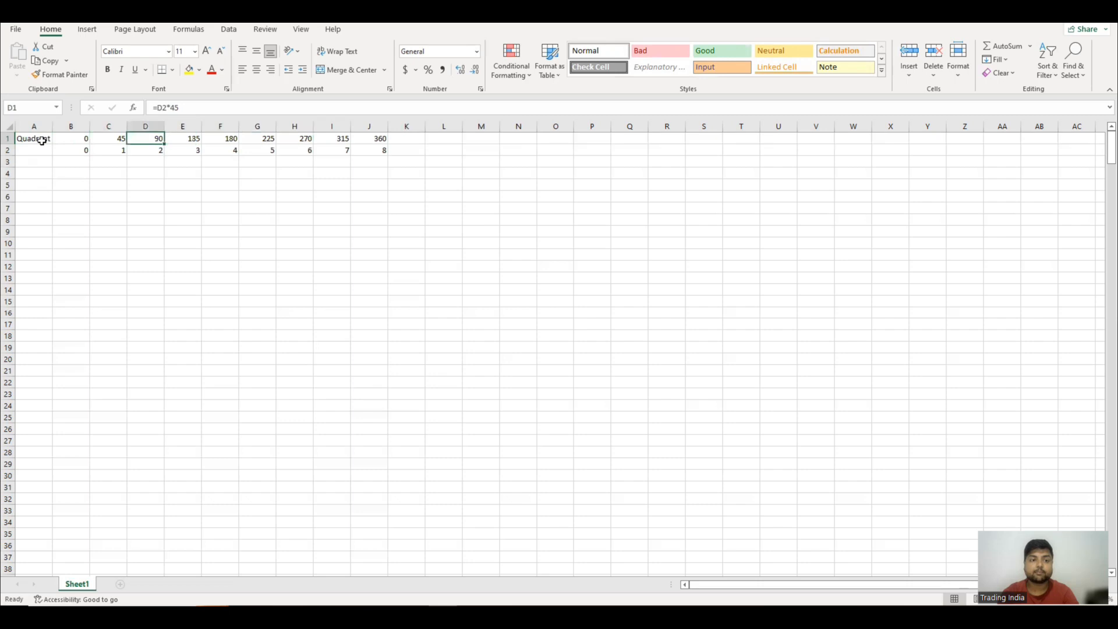
key(Right)
key(Right)
key(Right)
key(Right)
key(Right)
key(Right)
key(Right)
key(Right)
key(Right)
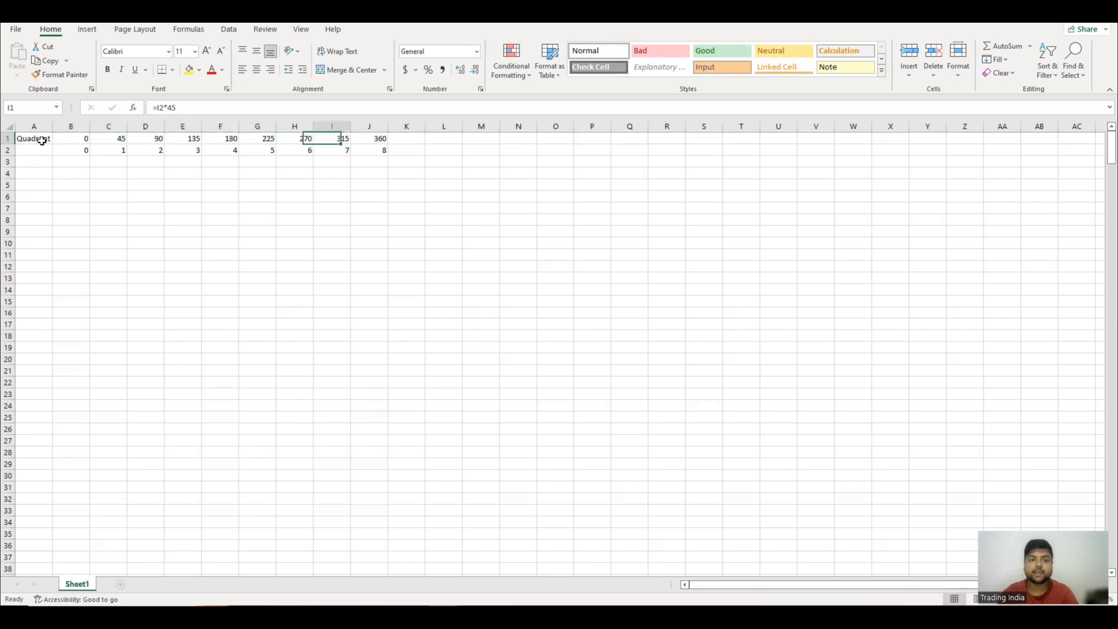
key(Left)
key(Left)
key(Left)
key(Left)
key(Left)
key(Left)
key(Left)
key(Left)
key(Left)
key(Left)
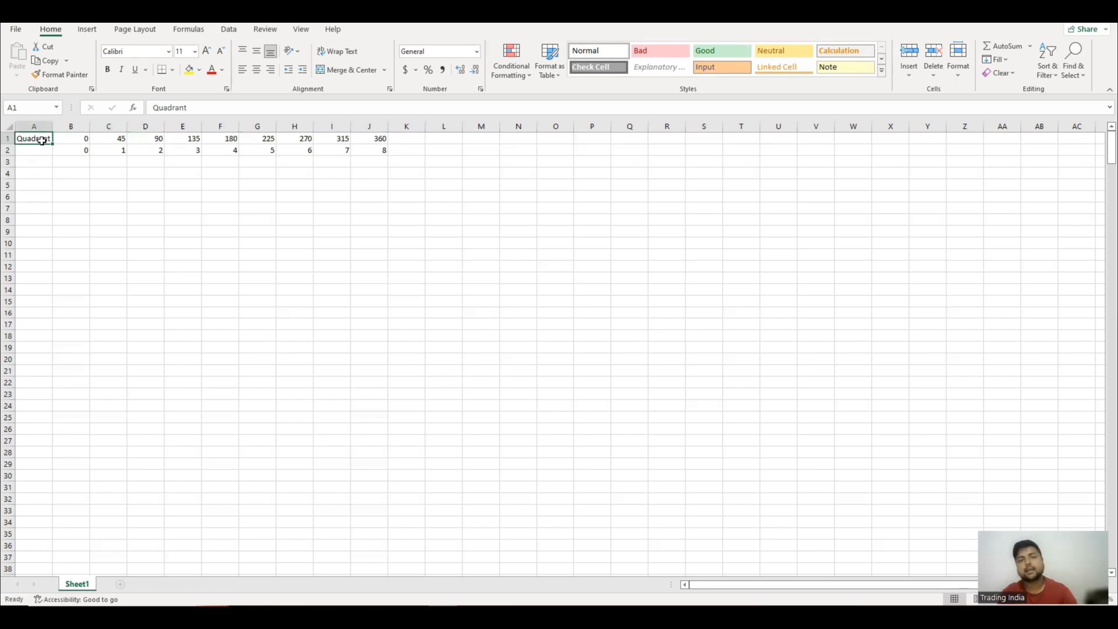
Enter the row label Integers in cell A3, below the Quadrant rows
key(Right)
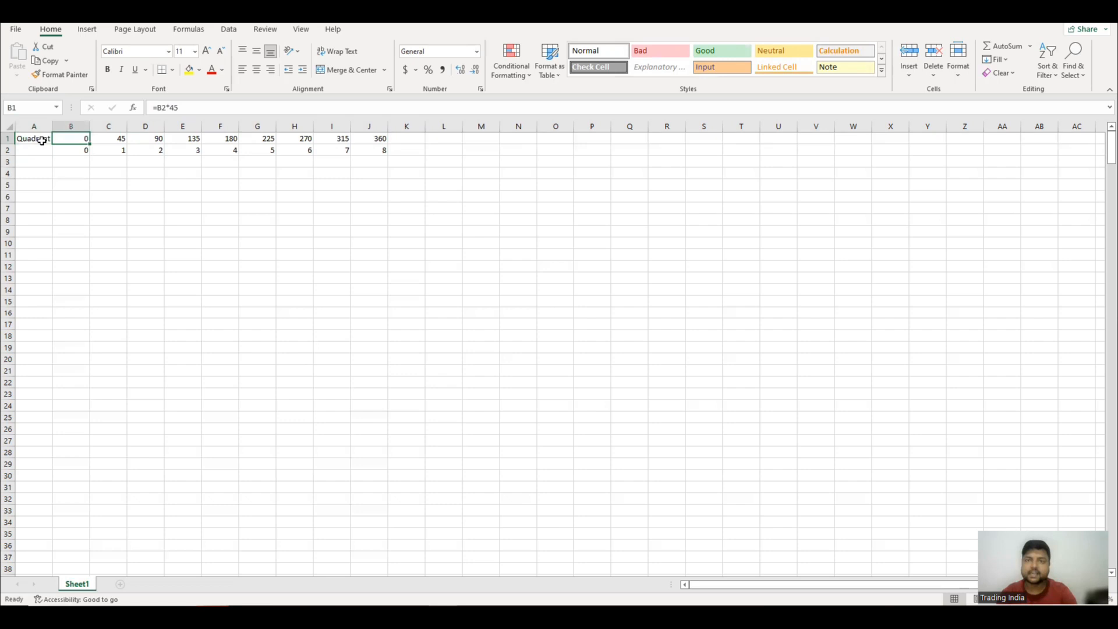
key(Down)
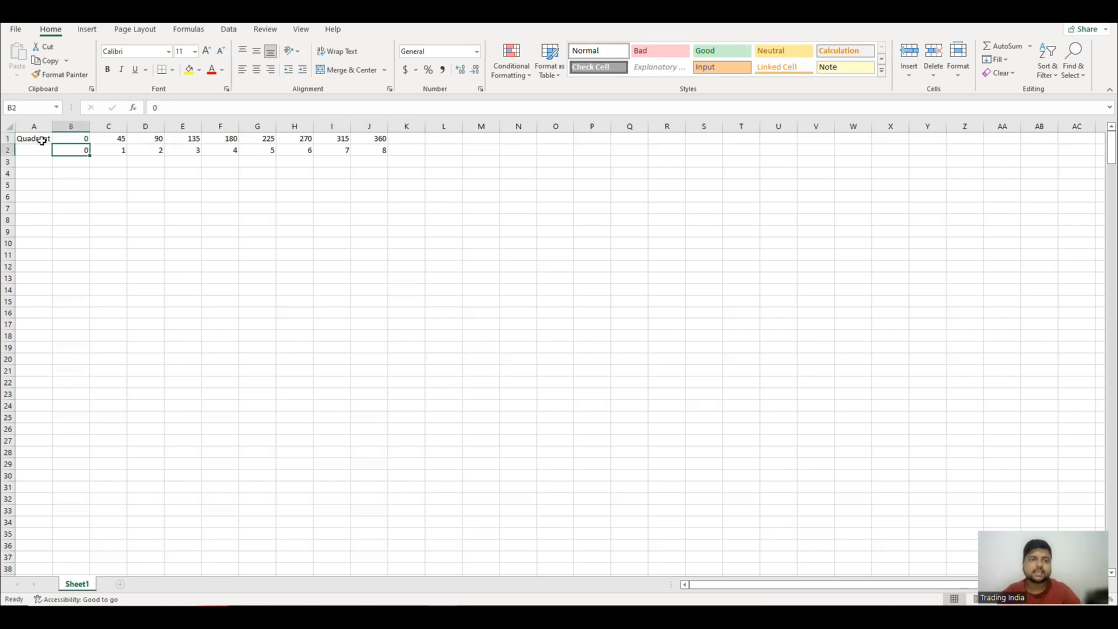
key(Down)
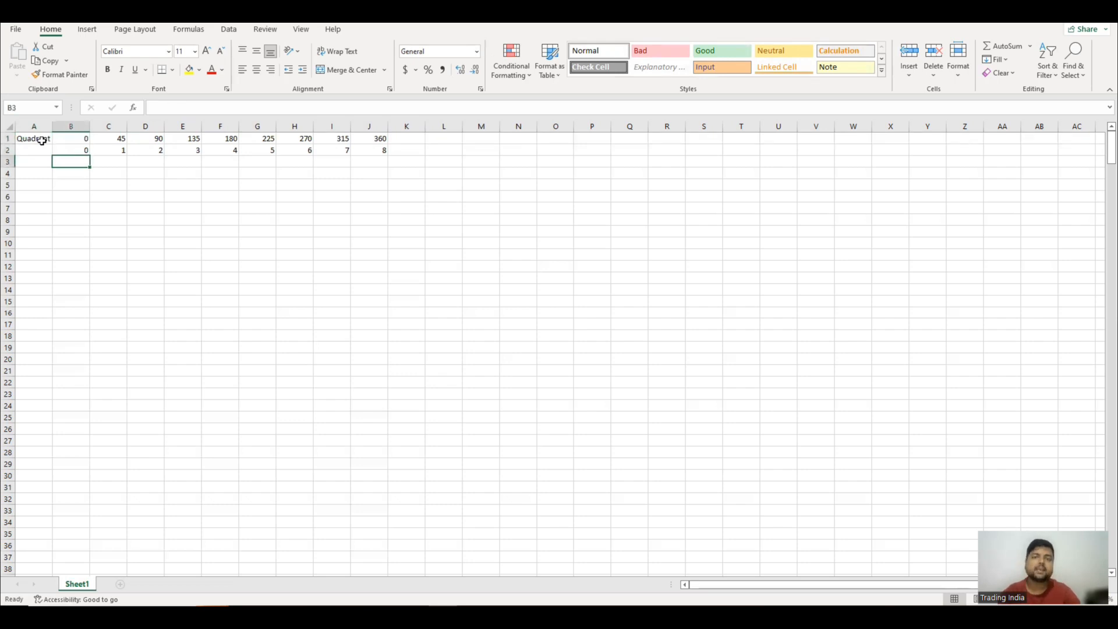
key(Left)
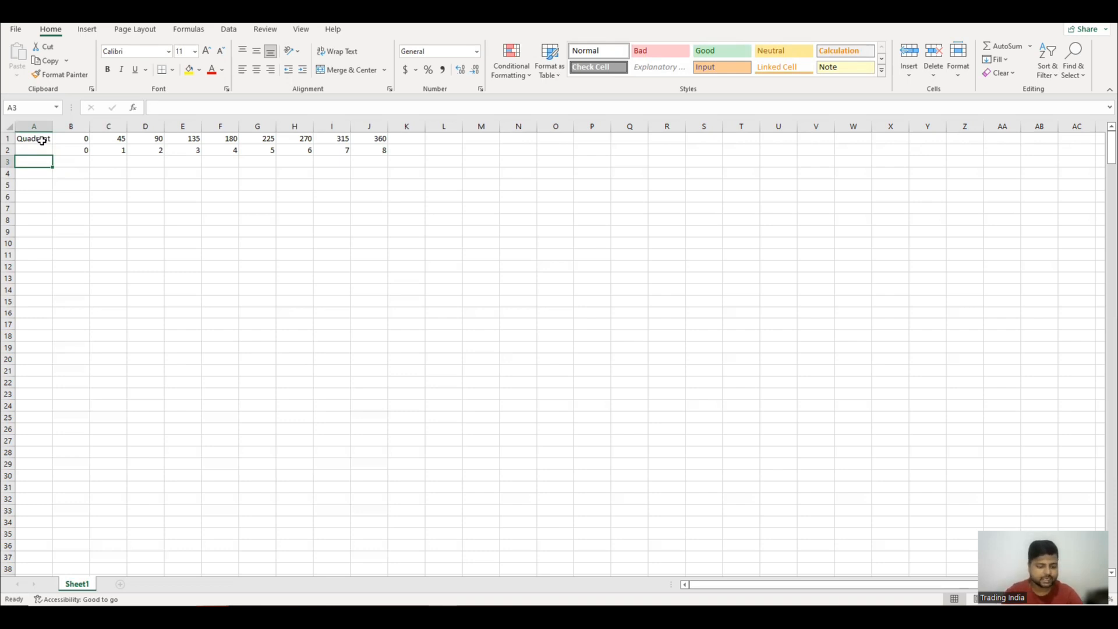
text(Integers)
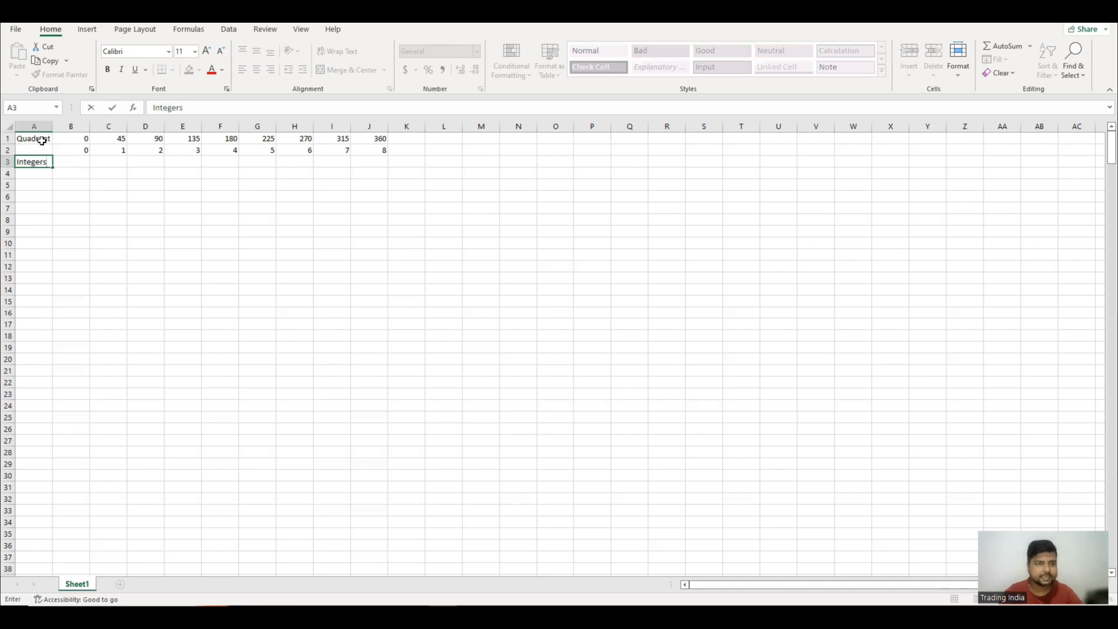
key(Tab)
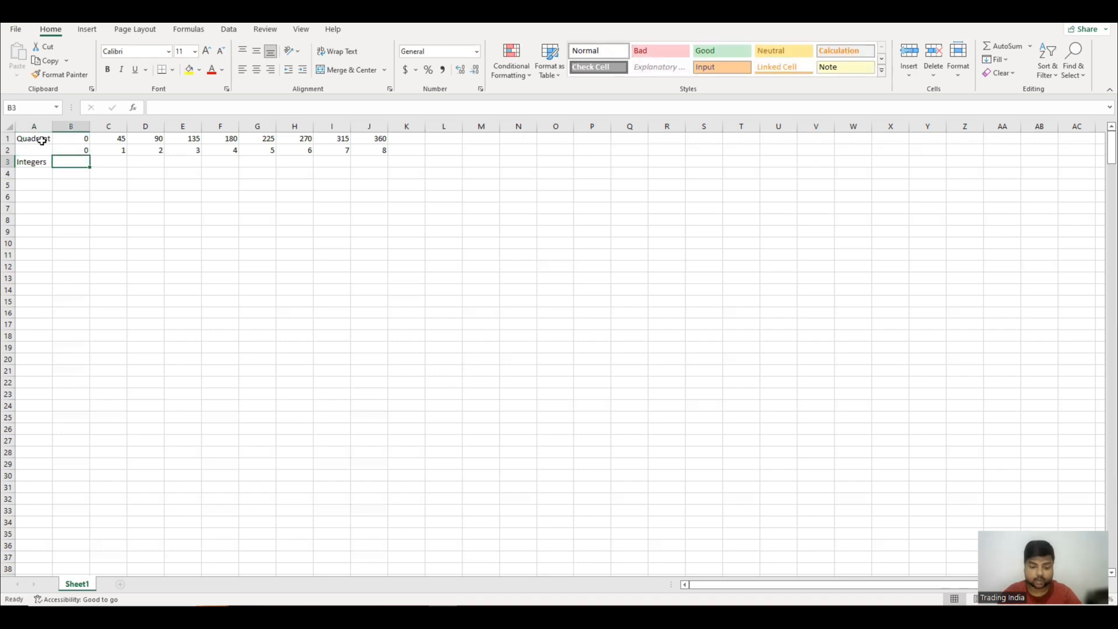
Enter the formula =B2/8 in cell B3 as the first value of the Integers row
text(=)
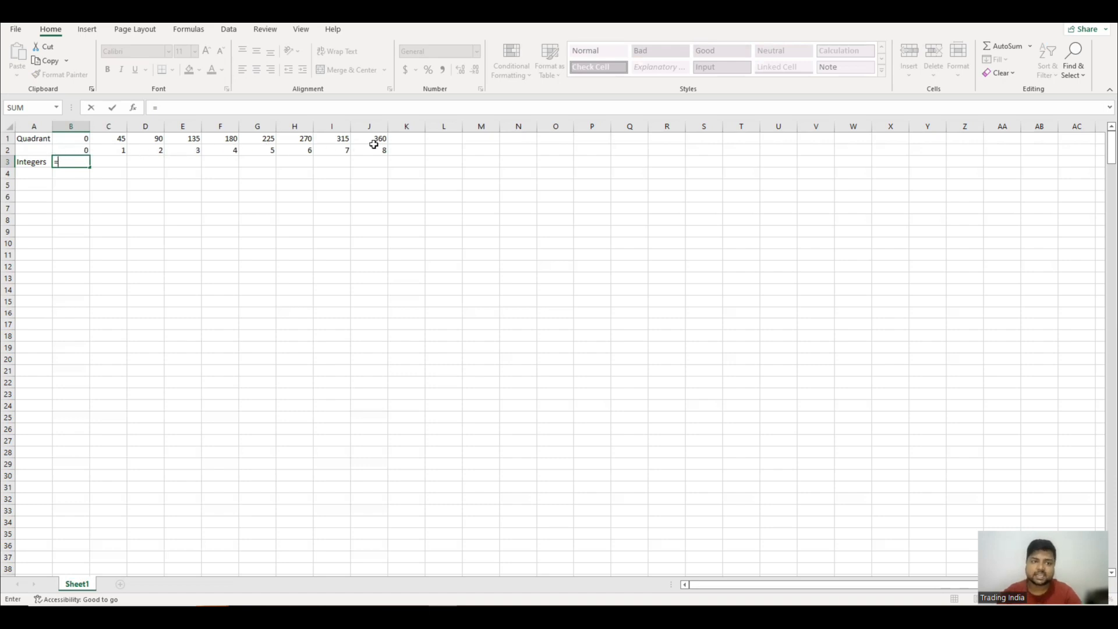
key(Up)
text(/)
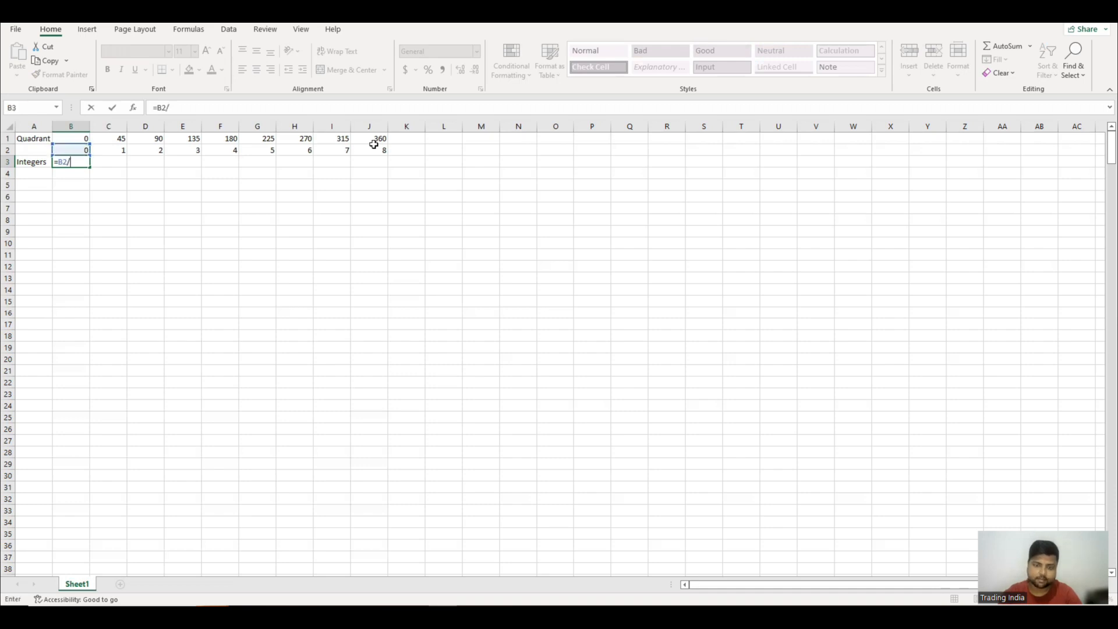
text(8)
key(ctrl+Return)
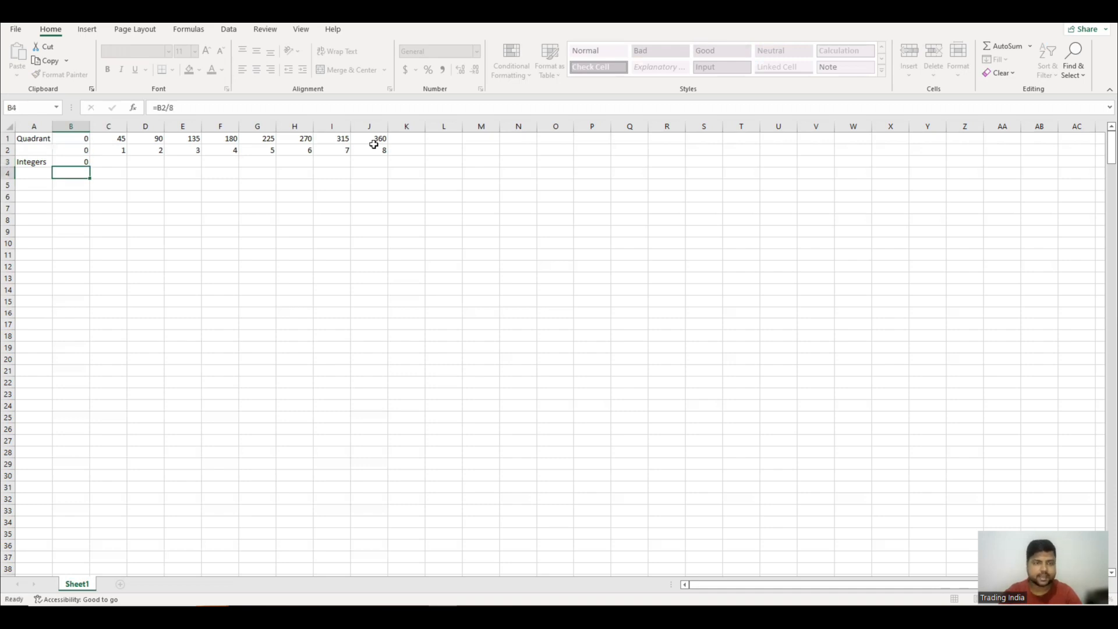
Enter the formula =C2/8 in cell C3, dividing the number above it by 8
key(Right)
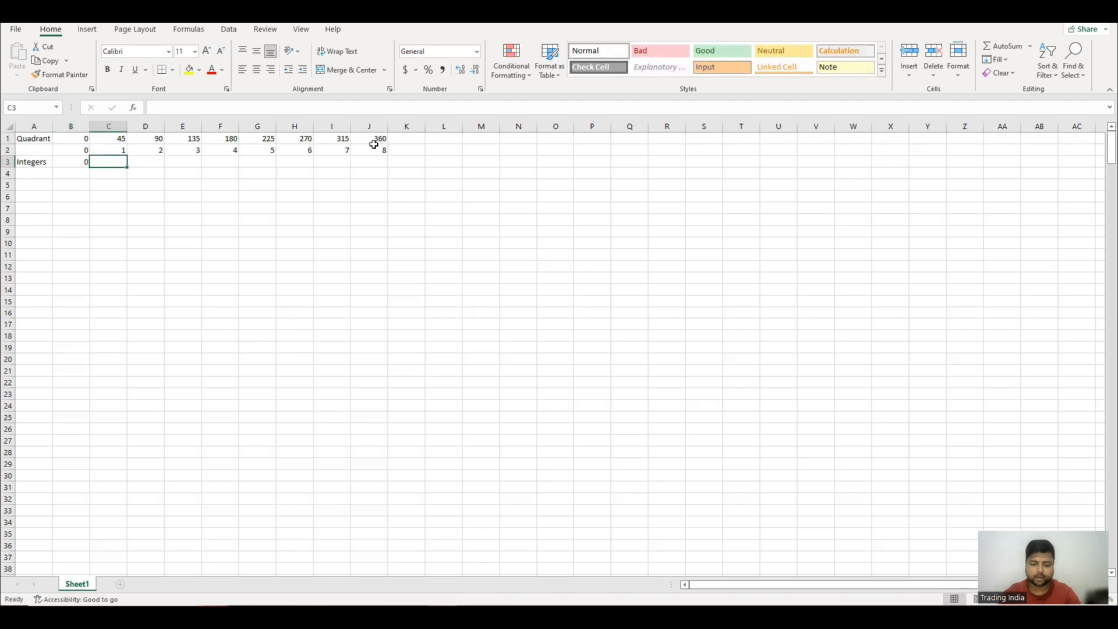
text(=)
key(Up)
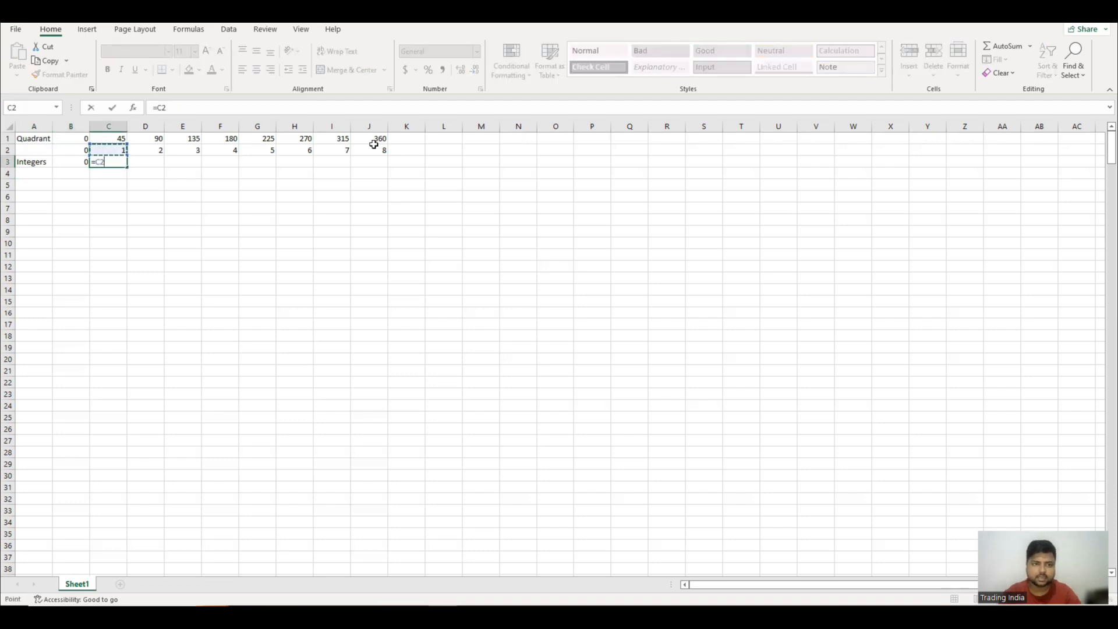
text(/8)
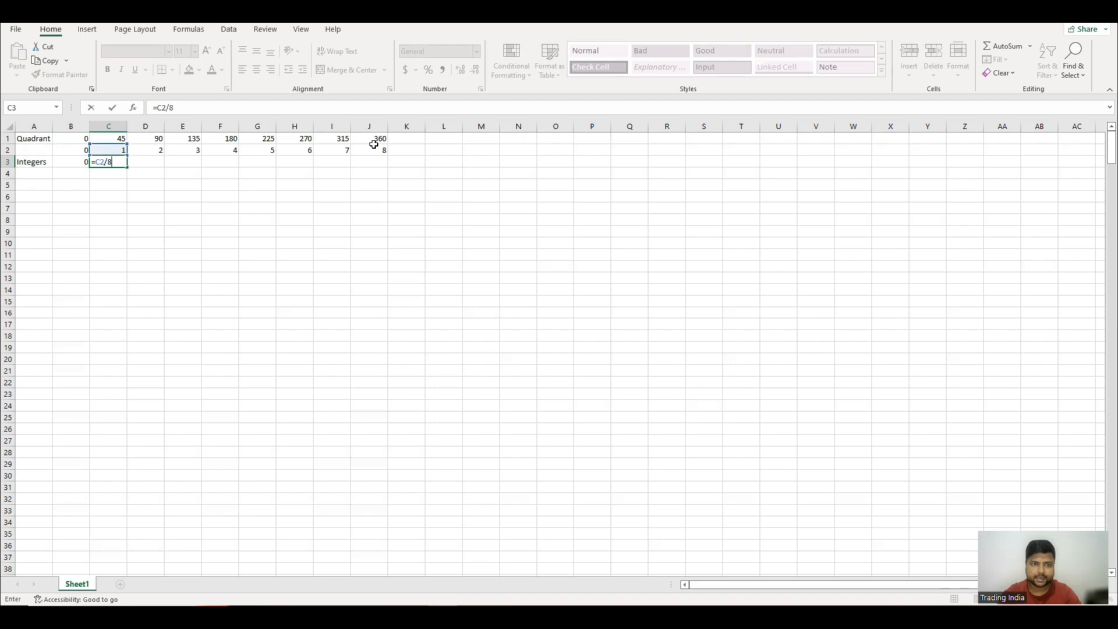
key(ctrl+Return)
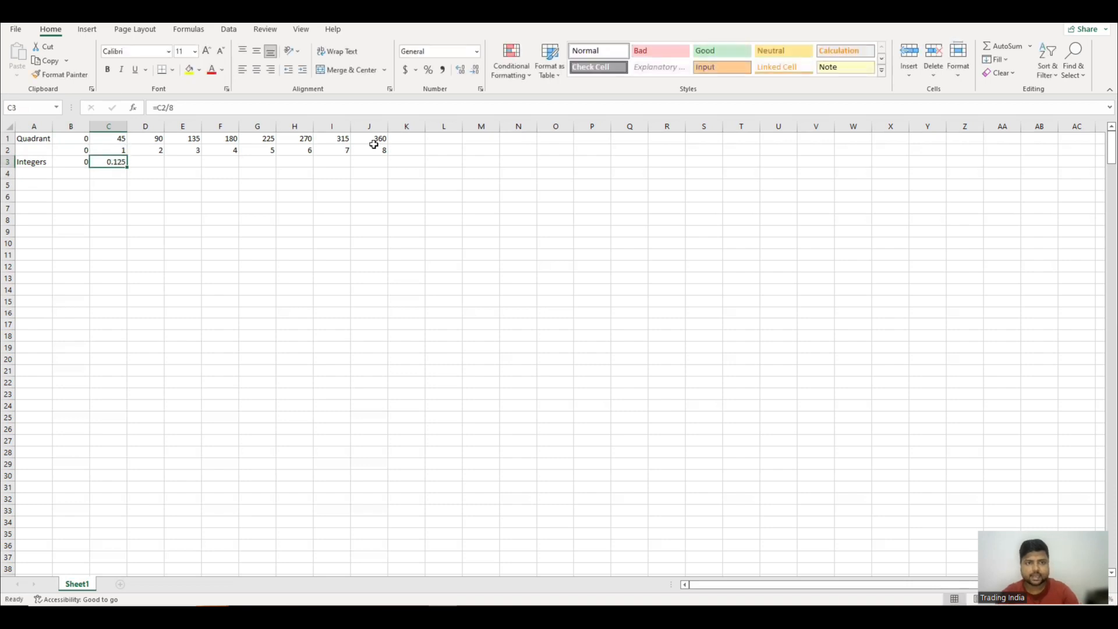
Fill the formula from C3 rightward across the Integers row through cell J3
key(shift+Right)
key(shift+Right)
key(shift+Right)
key(shift+Right)
key(shift+Right)
key(shift+Right)
key(shift+Right)
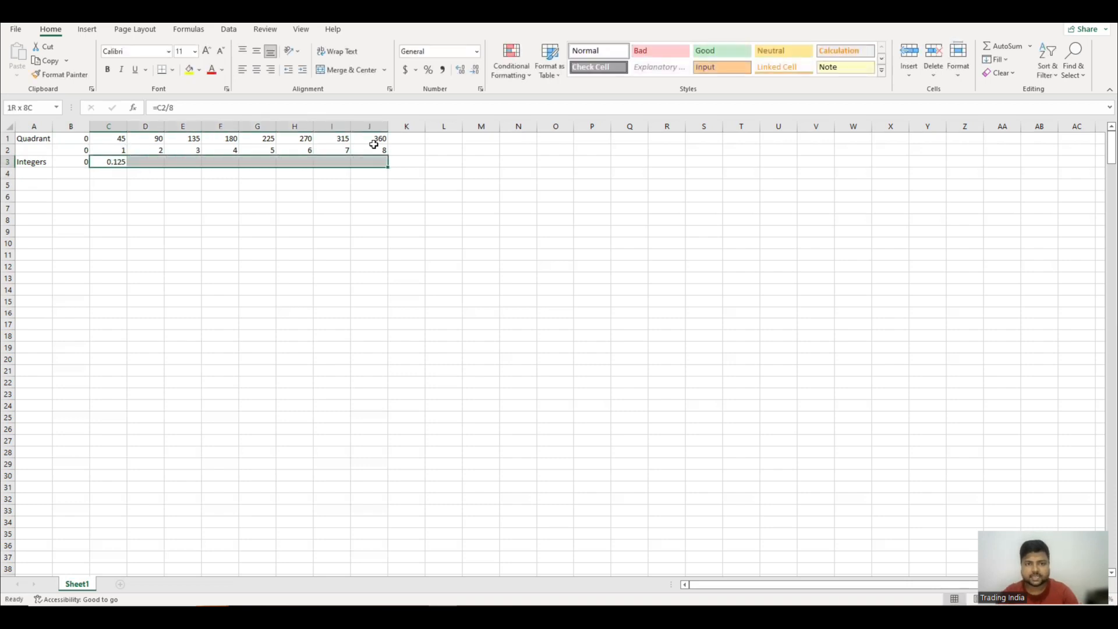
key(ctrl+r)
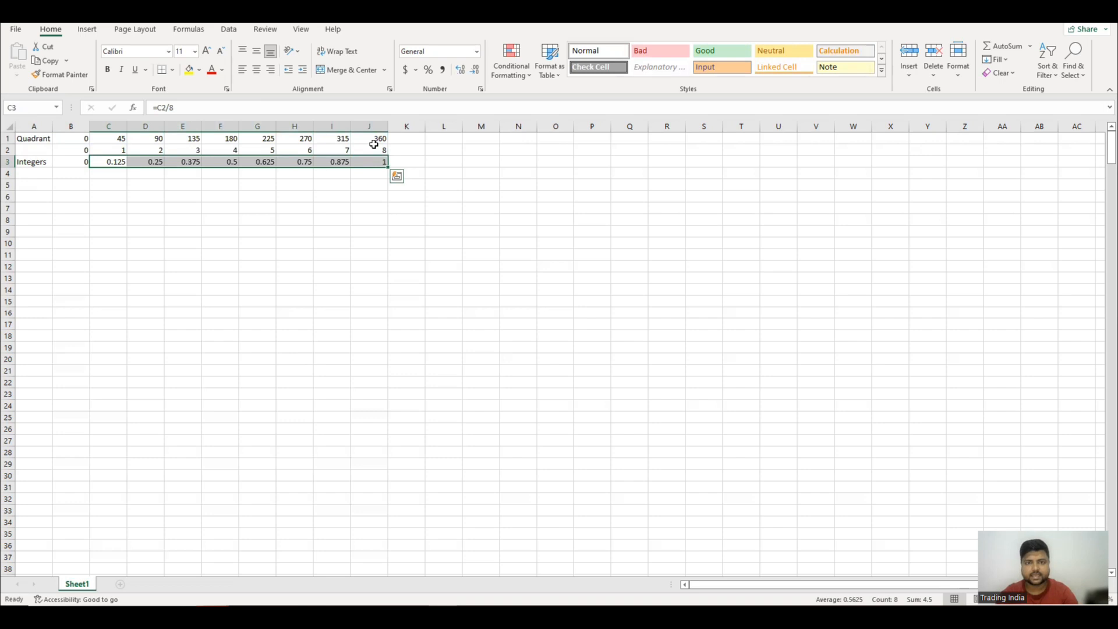
key(Down)
key(Up)
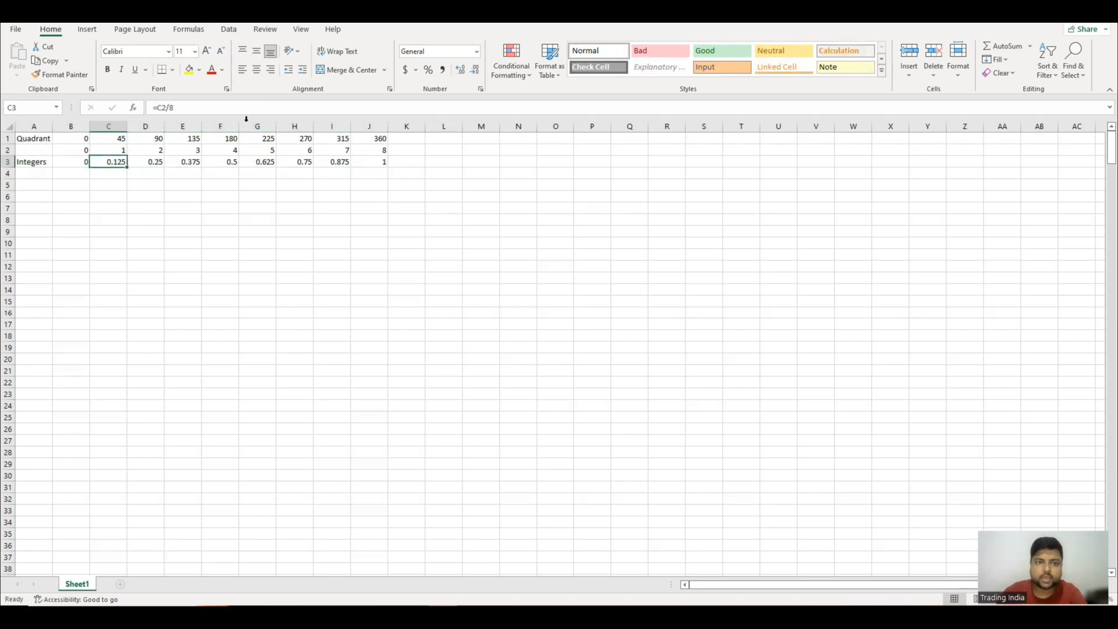
Compare the Quadrant and Integers formulas in column C, and check the Integers formulas in D3 and F3
click(107, 142)
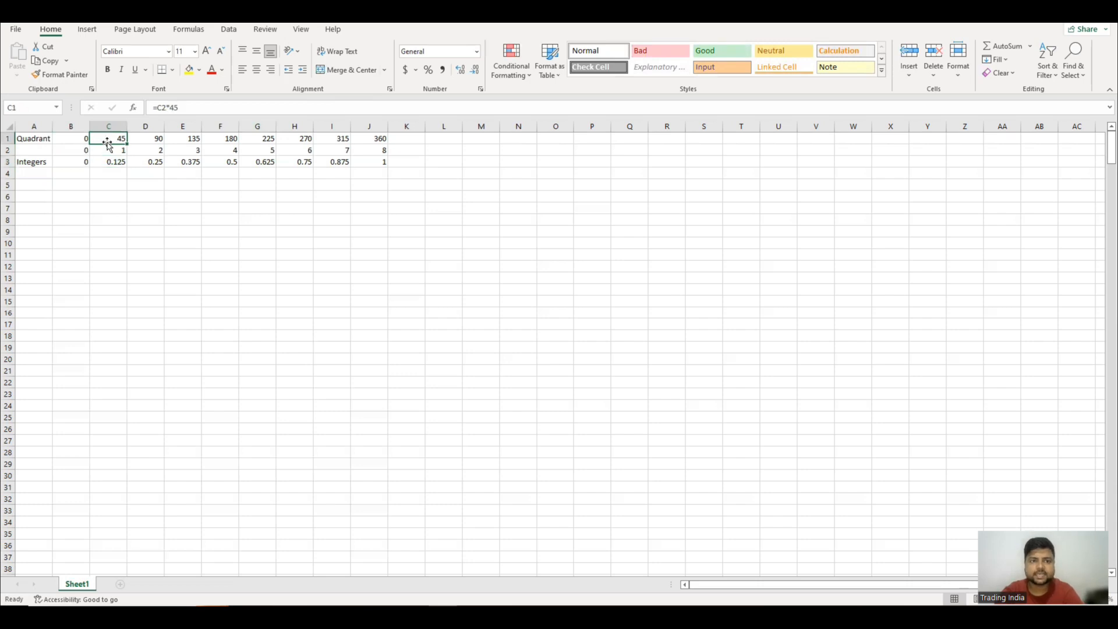
click(110, 151)
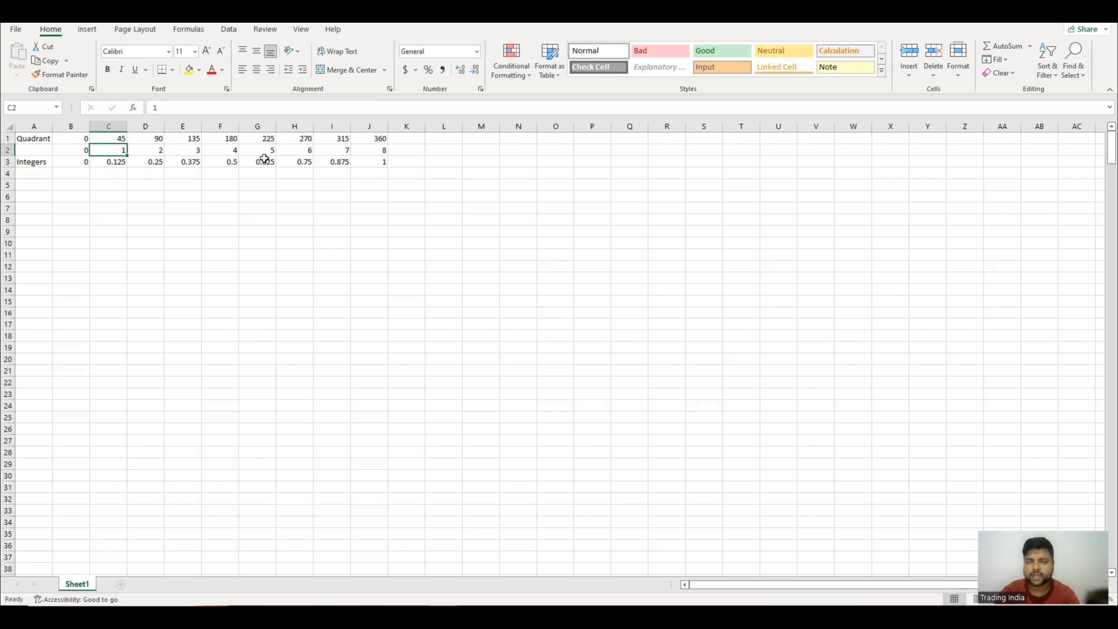
click(114, 140)
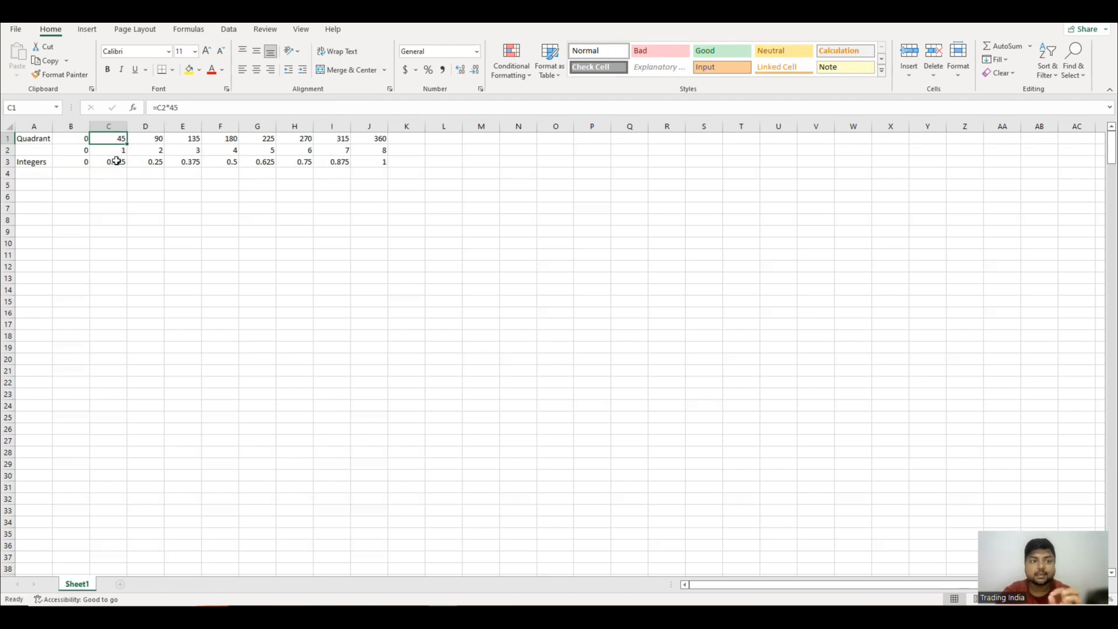
click(117, 161)
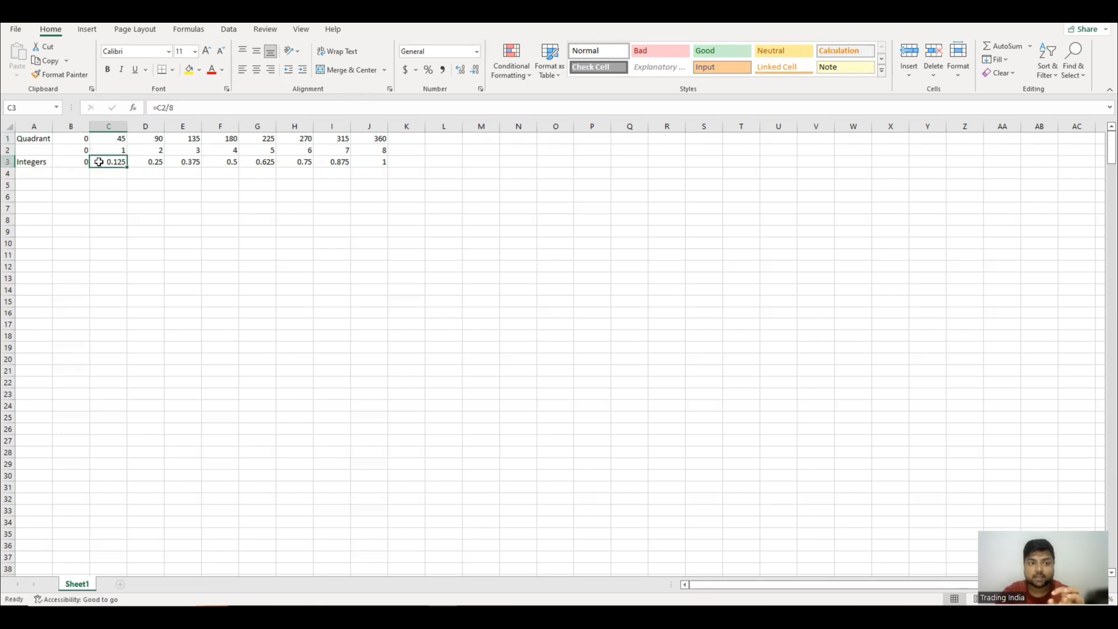
click(142, 163)
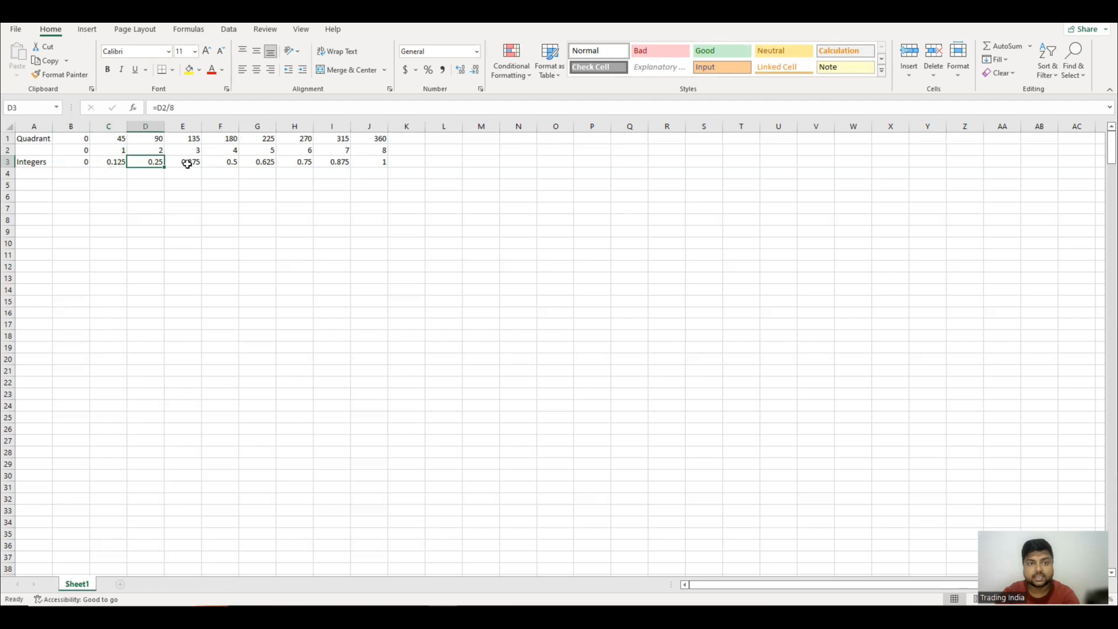
click(232, 162)
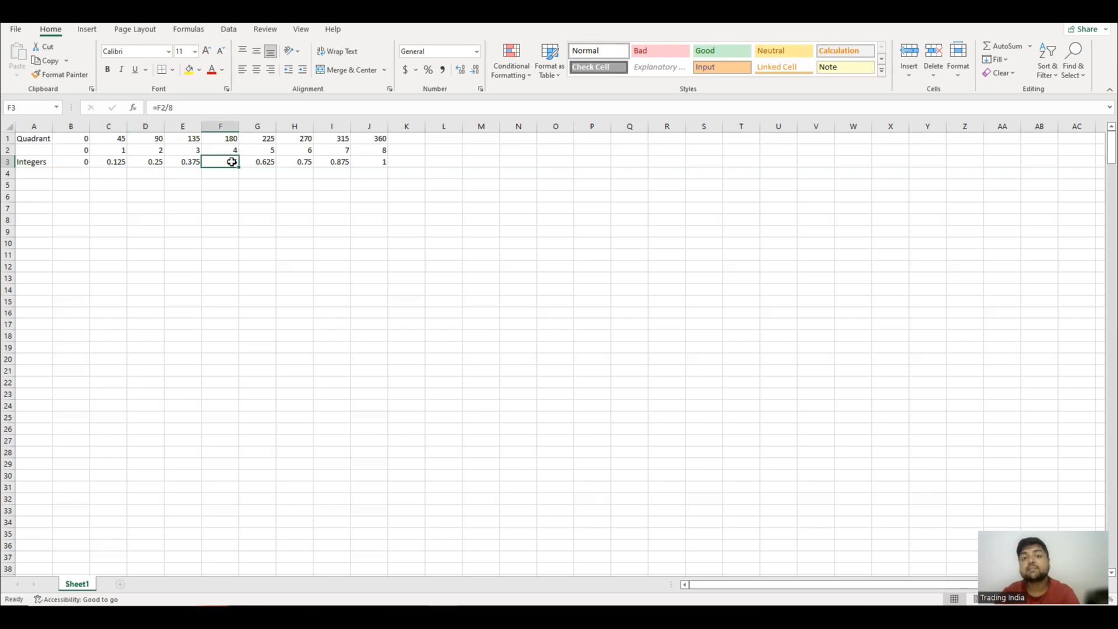
click(106, 164)
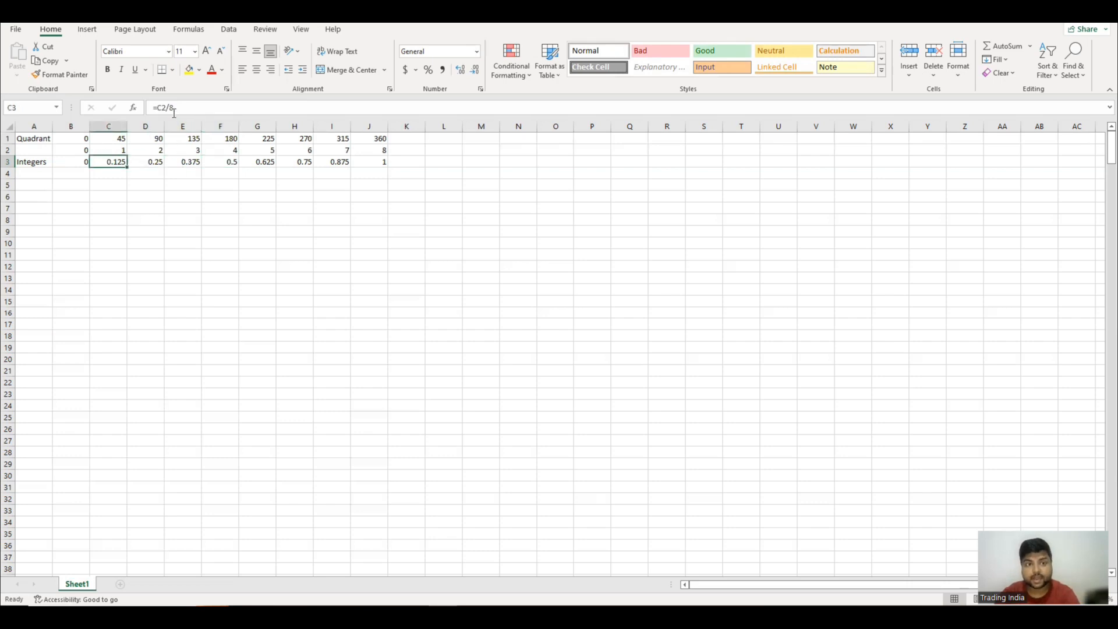
drag(175, 111, 150, 109)
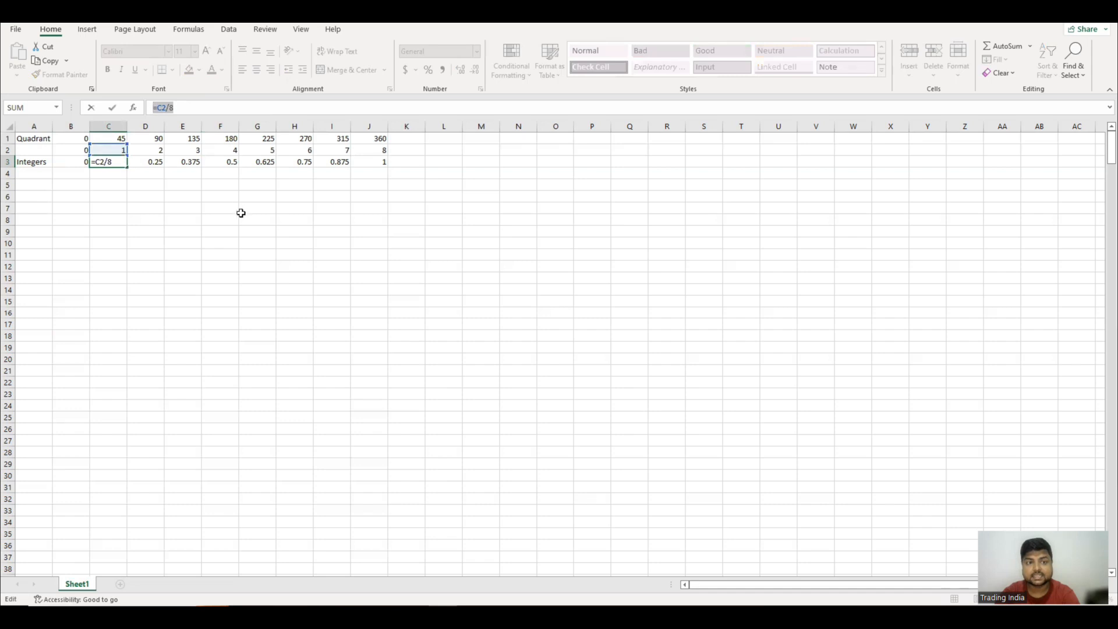
text(=)
click(141, 212)
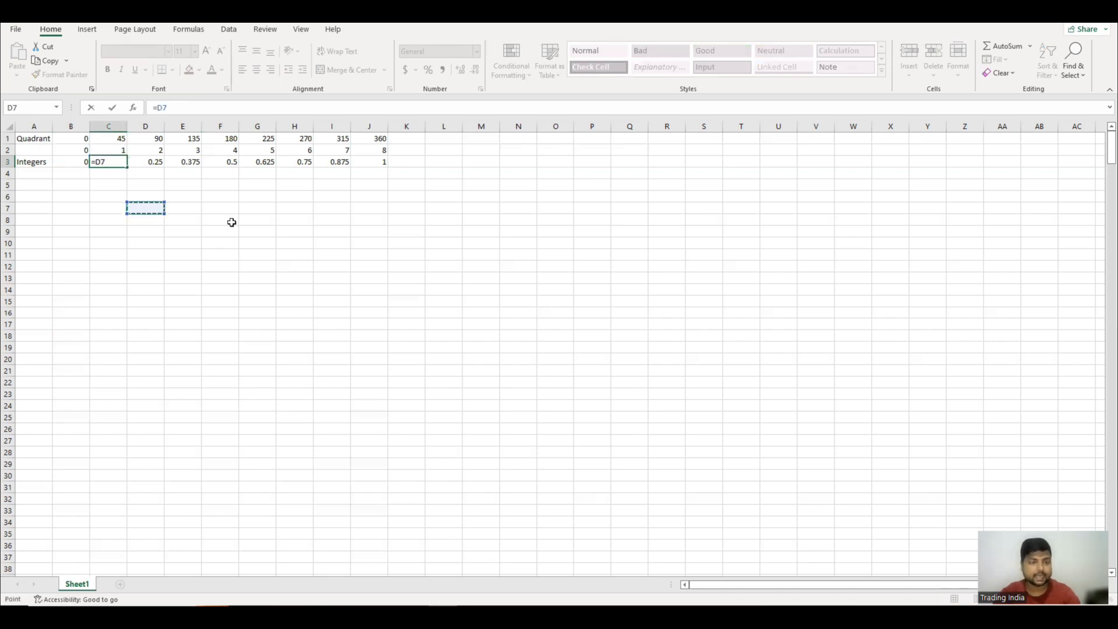
key(Escape)
Check the divide-by-8 formulas along the Integers row from D3 to J3
click(156, 164)
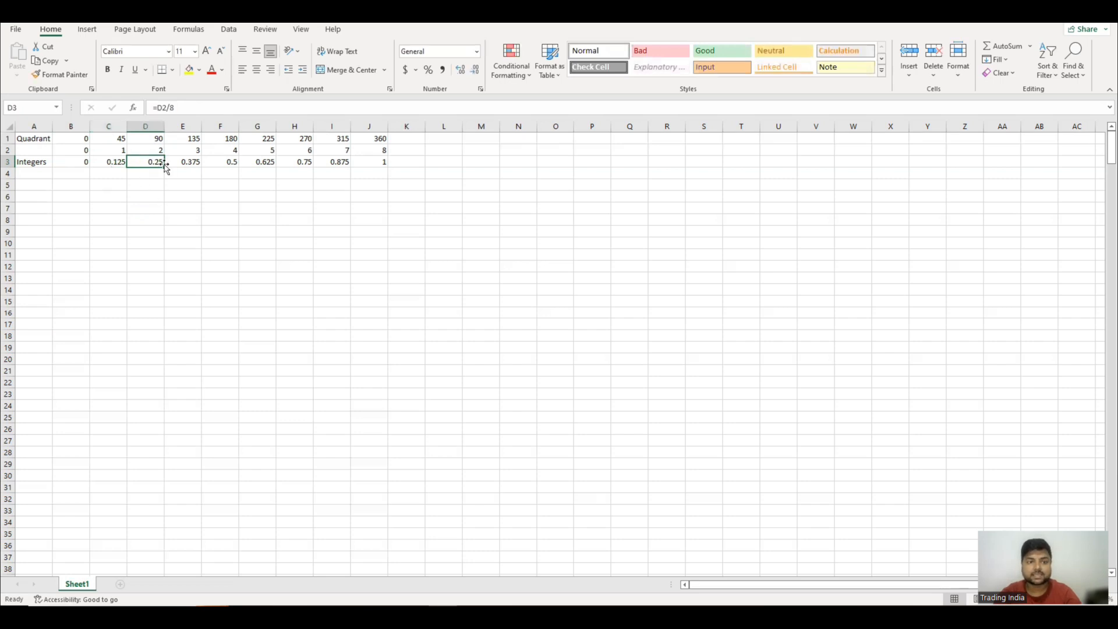
click(190, 163)
click(256, 162)
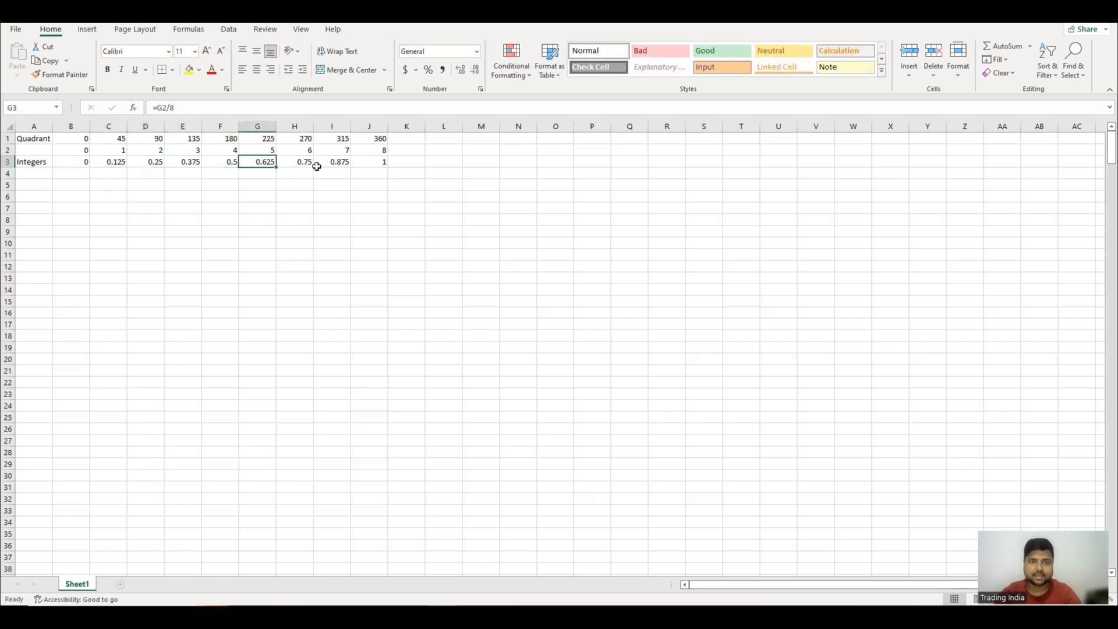
click(339, 163)
click(371, 164)
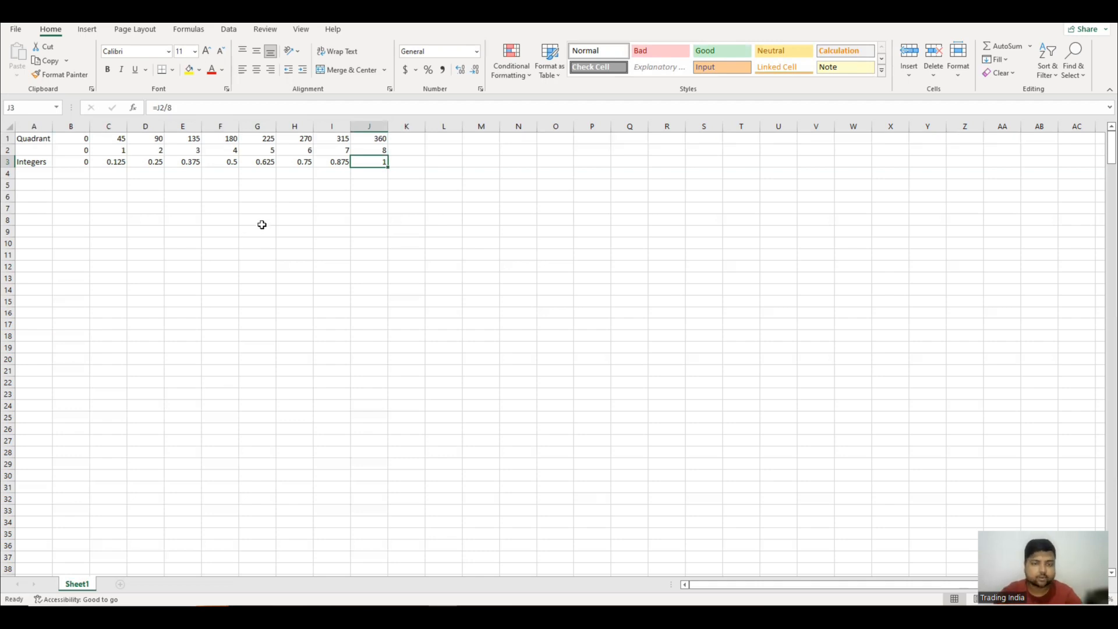
Enter 0 in cell A4 and 1 in cell A5, below the Integers label
click(35, 174)
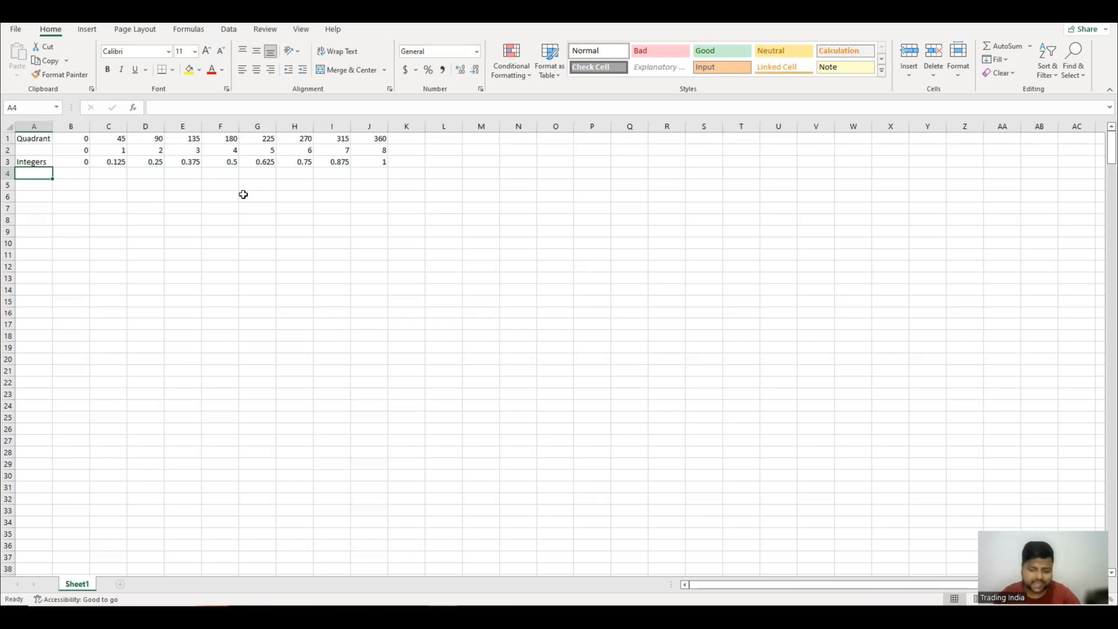
text(0)
key(Return)
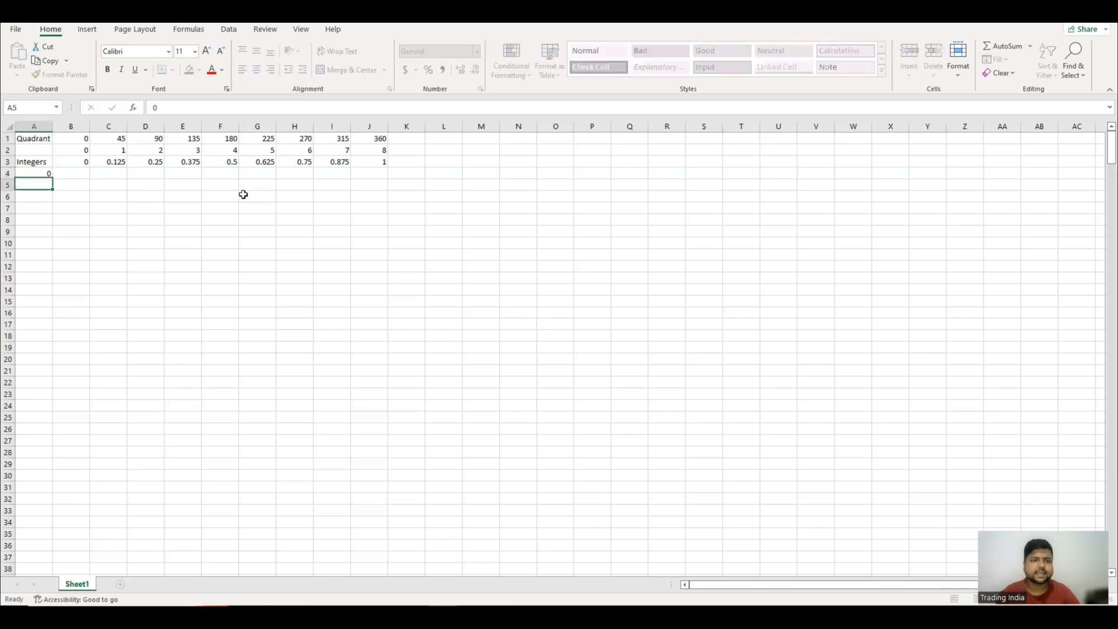
text(1)
key(Return)
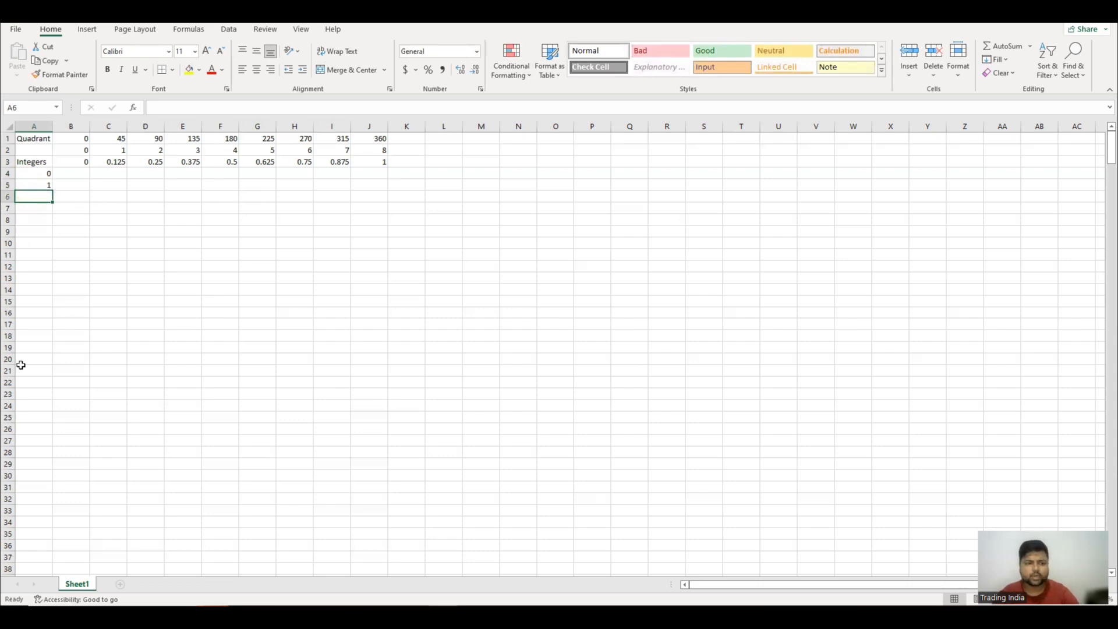
Enter the formula =A5+1 in cell A6, adding 1 to the number above it
scroll(36, 478, down, 20)
scroll(37, 478, up, 20)
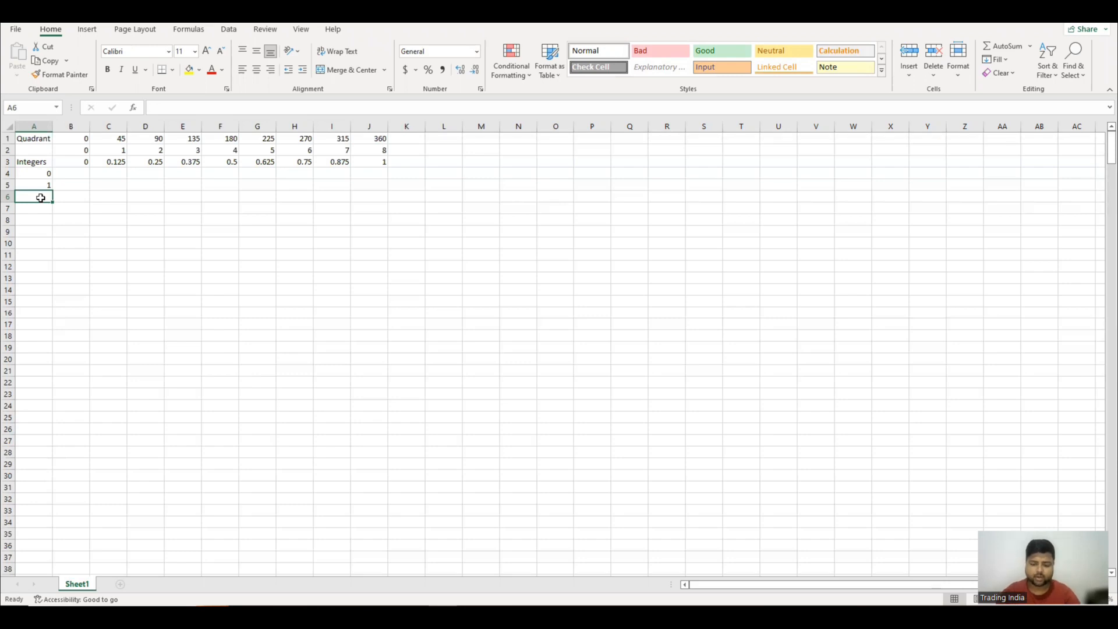
text(=)
key(Up)
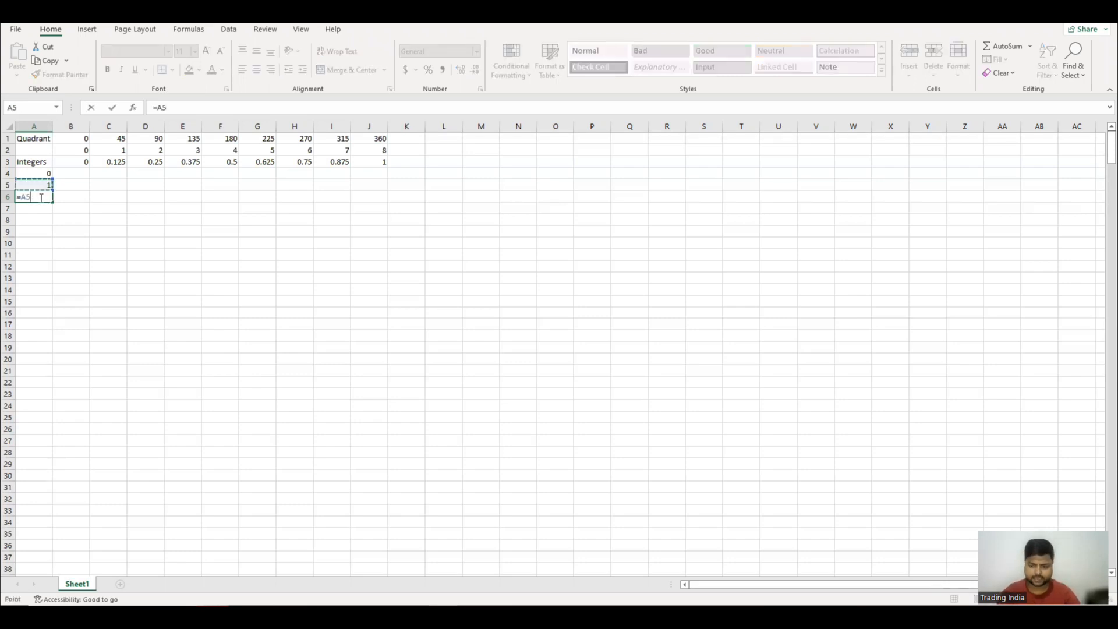
text(+1)
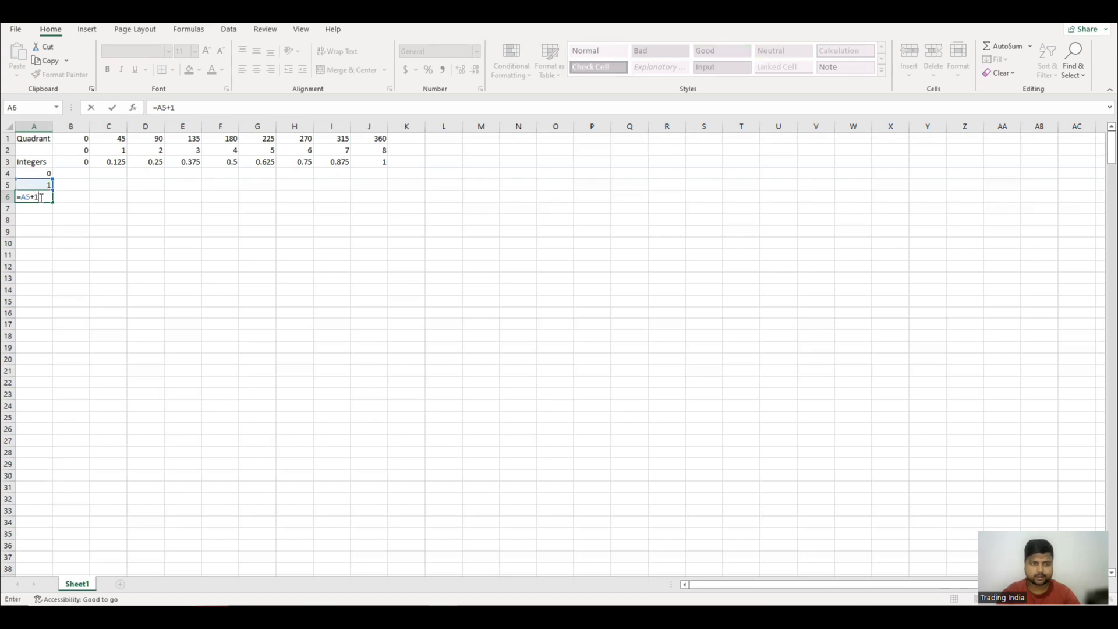
key(Return)
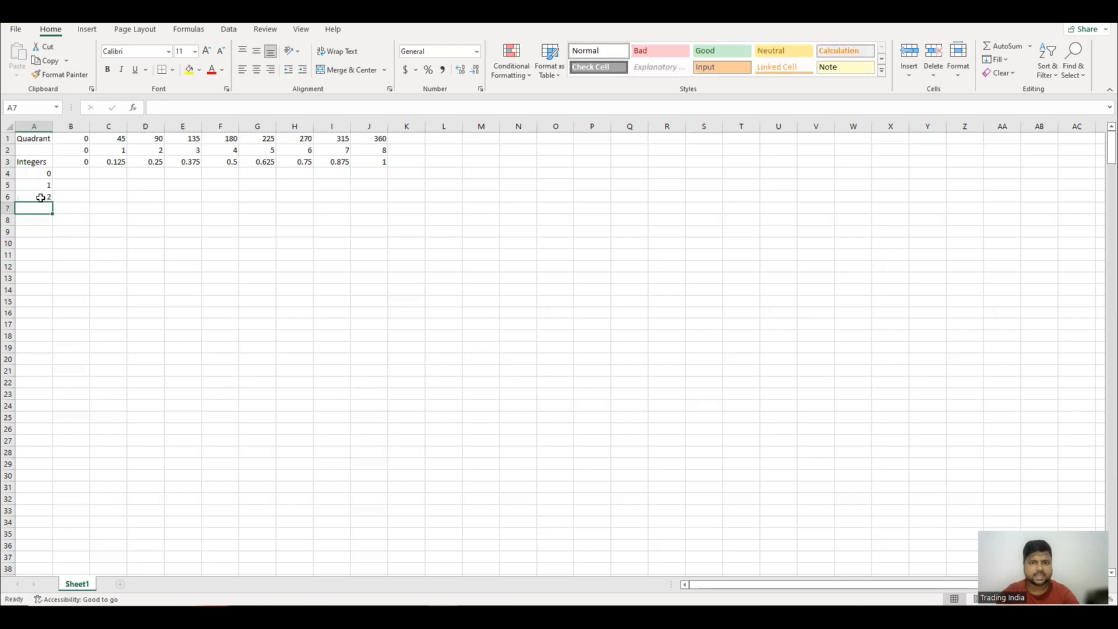
Search the sheet for 500
key(ctrl+f)
text(500)
key(Return)
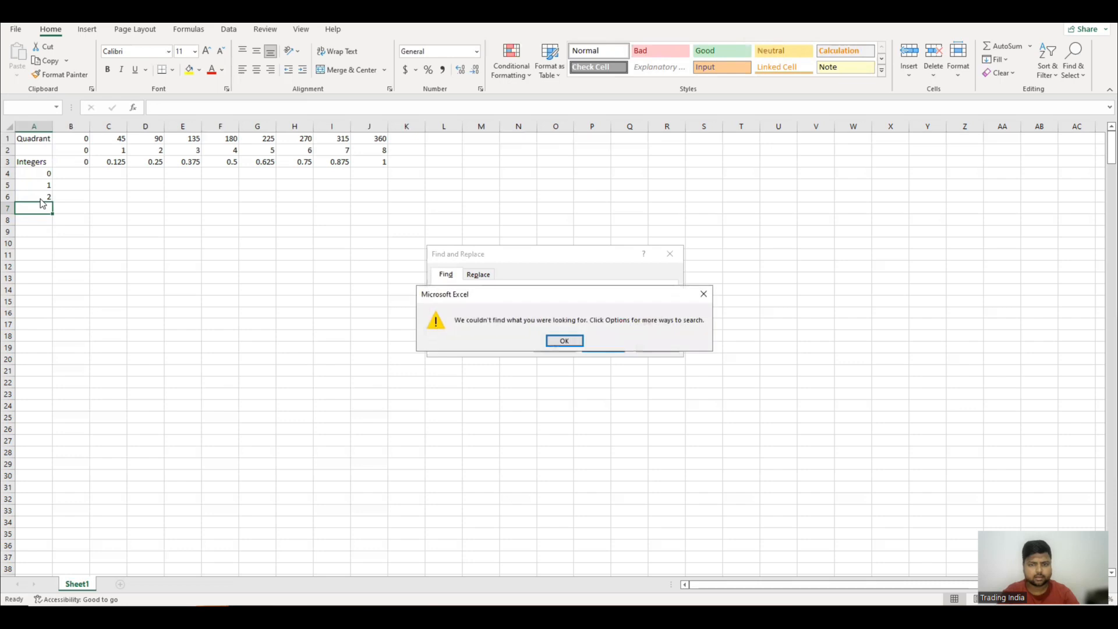
key(Return)
key(Escape)
Fill the add-one formula from A6 down column A through cell A500
key(Down)
key(Down)
key(Down)
key(Down)
key(Down)
key(Down)
key(Down)
key(Down)
key(Down)
key(Down)
key(Down)
key(Down)
key(Down)
key(Down)
key(Down)
key(Down)
key(Down)
key(Down)
key(Down)
key(Down)
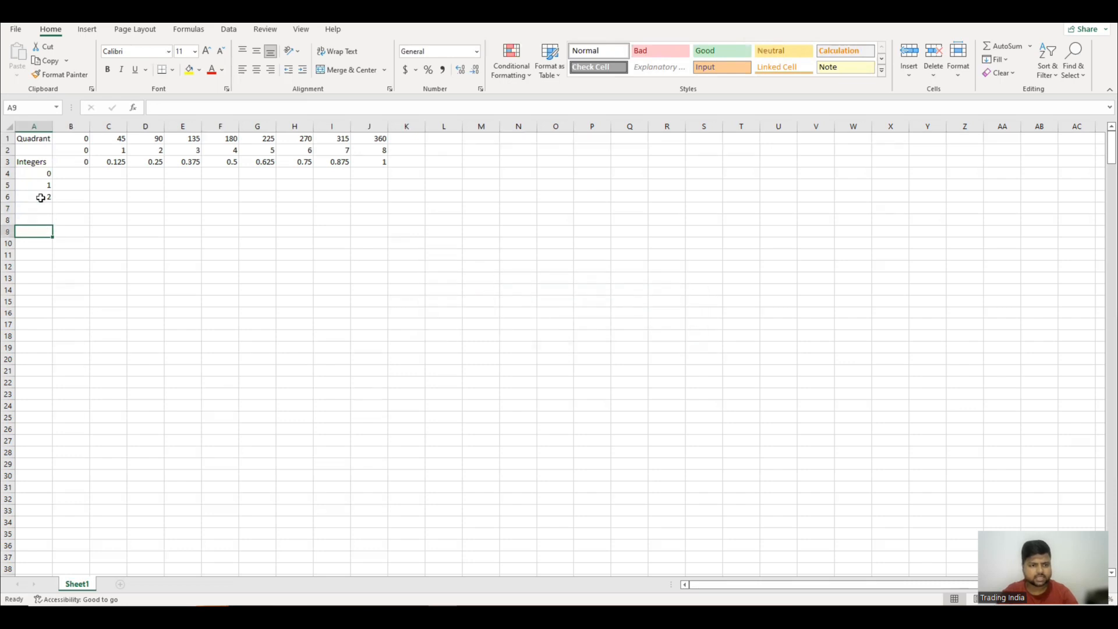
key(Down)
key(Down)
key(Down)
key(Down)
key(Down)
key(Down)
key(Down)
key(Down)
key(Down)
key(Down)
key(Down)
key(Down)
key(Down)
key(Down)
key(Down)
key(Down)
key(Down)
key(Down)
key(Down)
key(Down)
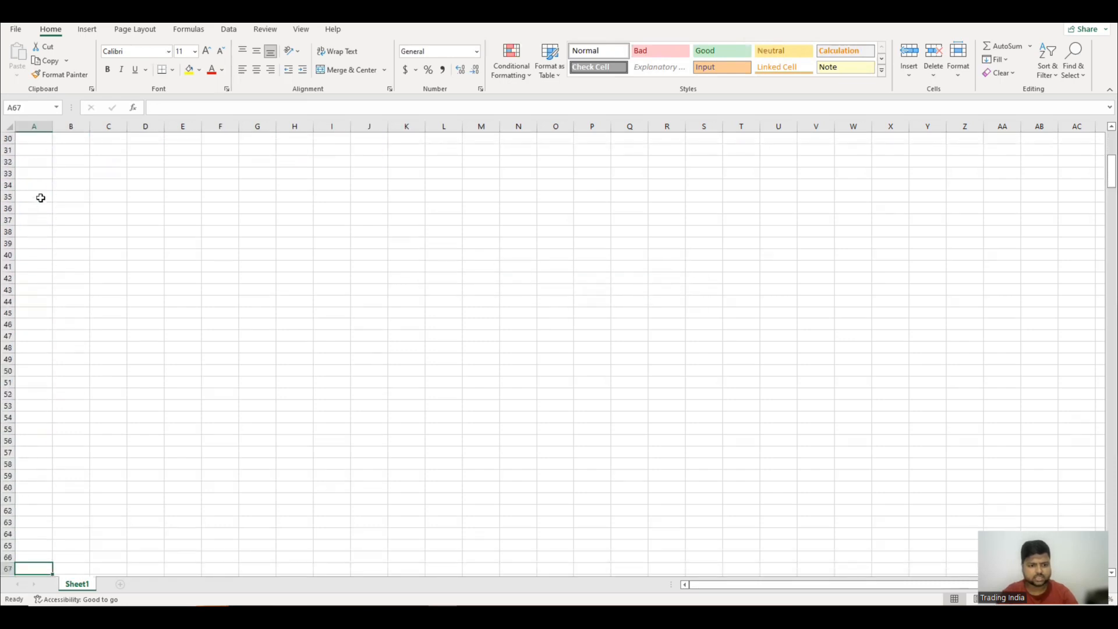
scroll(64, 204, down, 20)
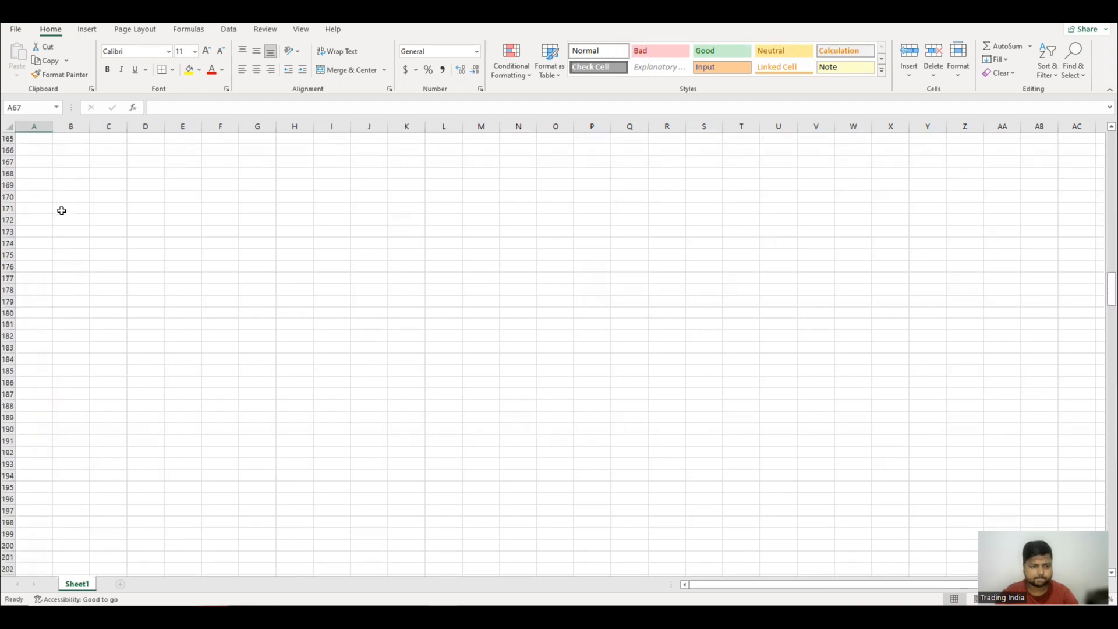
drag(1100, 346, 1100, 527)
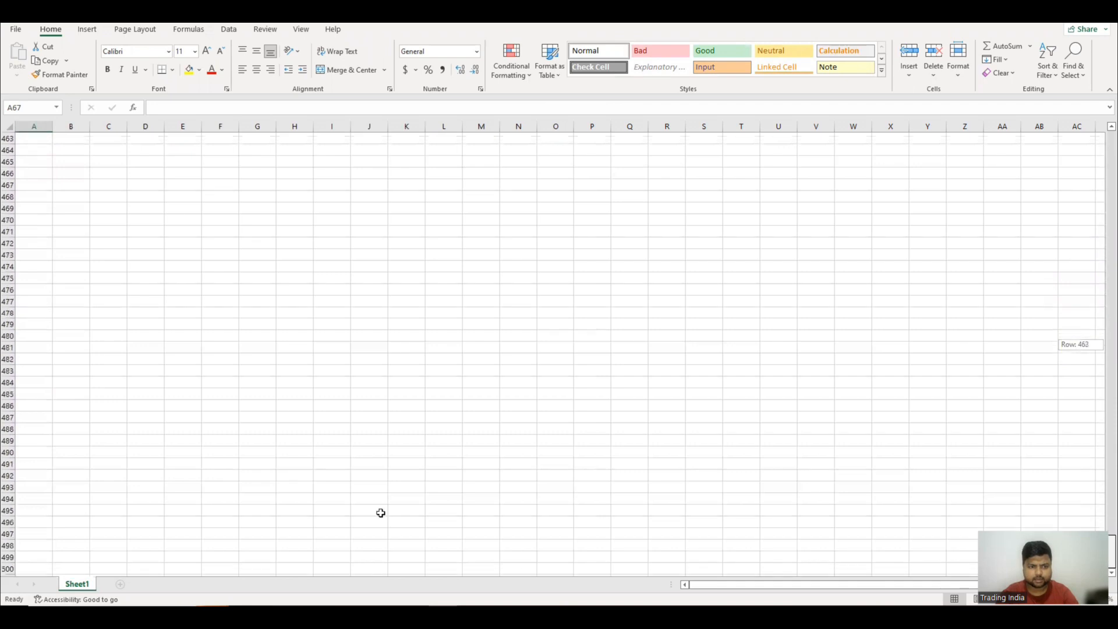
scroll(380, 514, down, 7)
click(28, 322)
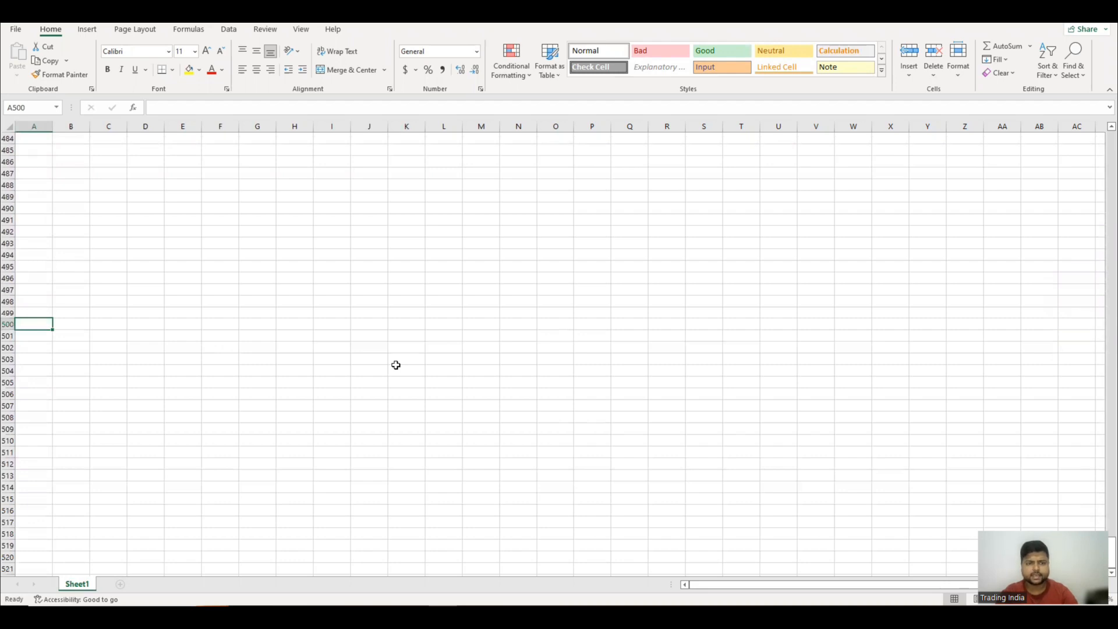
key(ctrl+shift+Up)
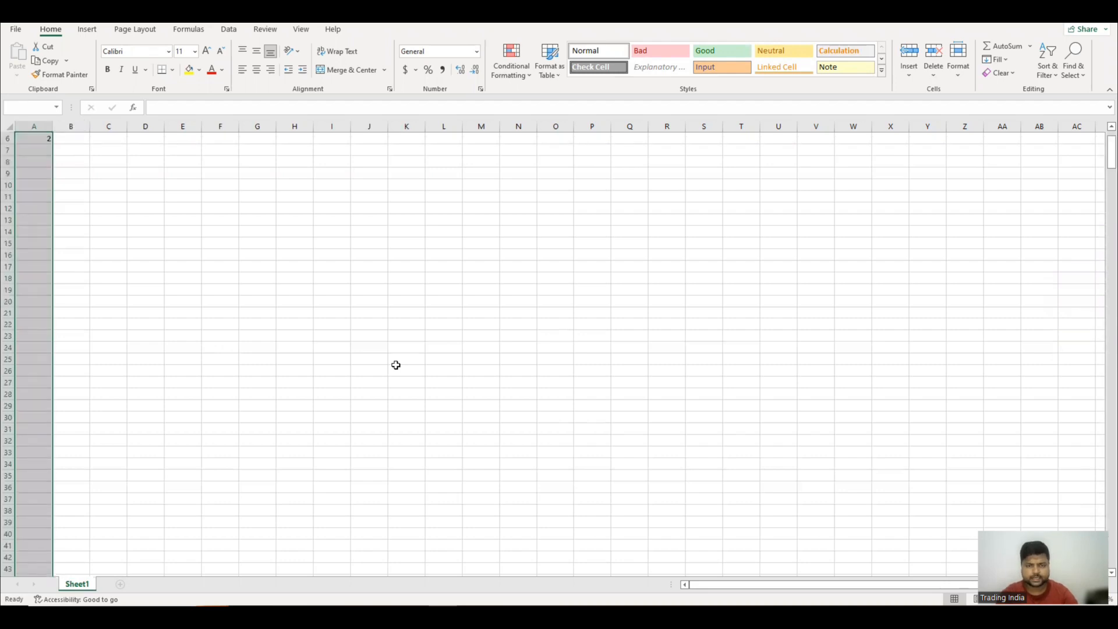
key(ctrl+d)
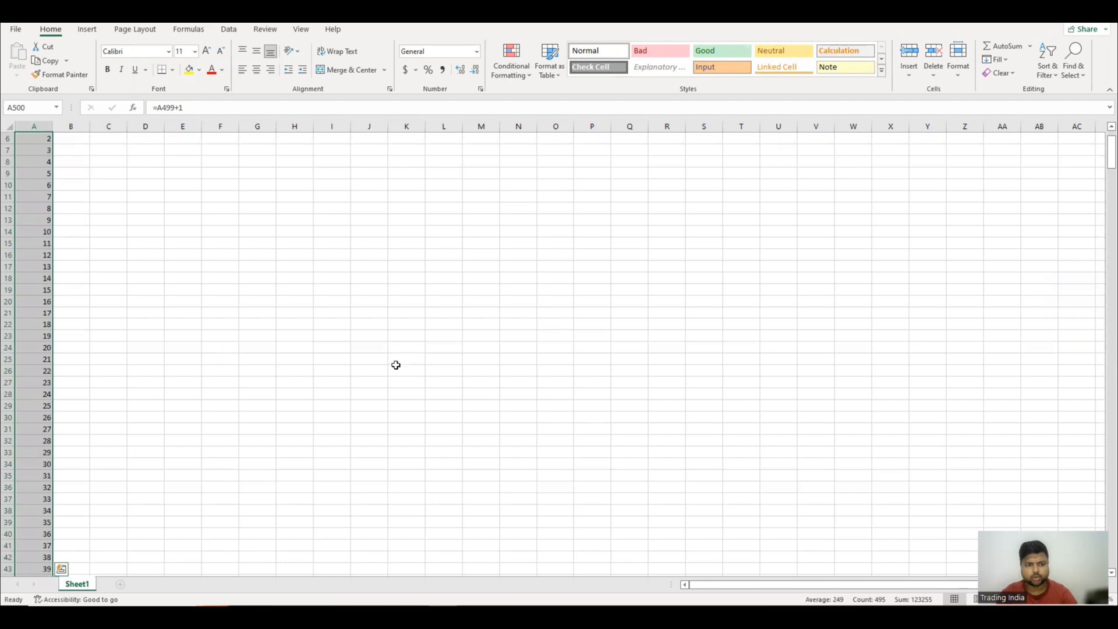
Extend the number series in column A from A500 down through cell A504 so it ends at 500
key(Down)
key(Up)
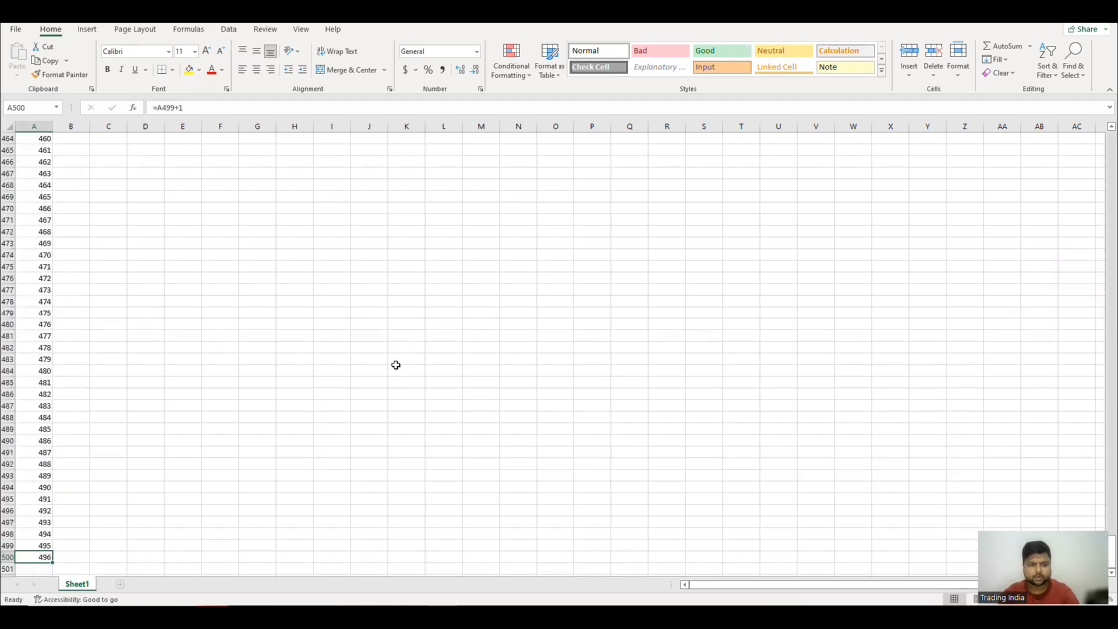
key(shift+Down)
key(shift+Down)
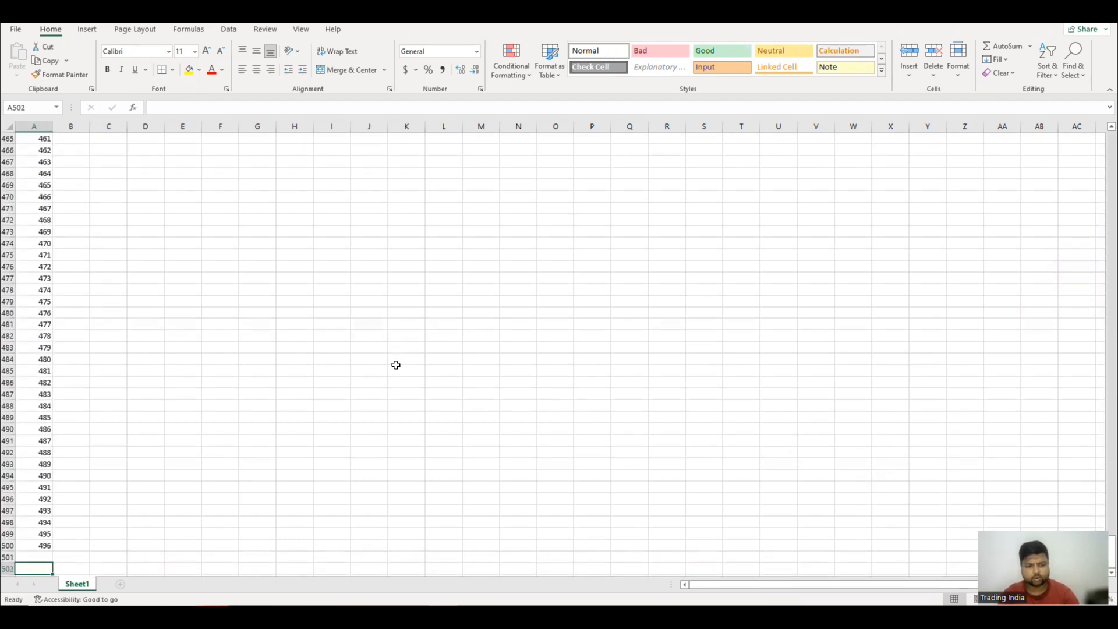
key(ctrl+d)
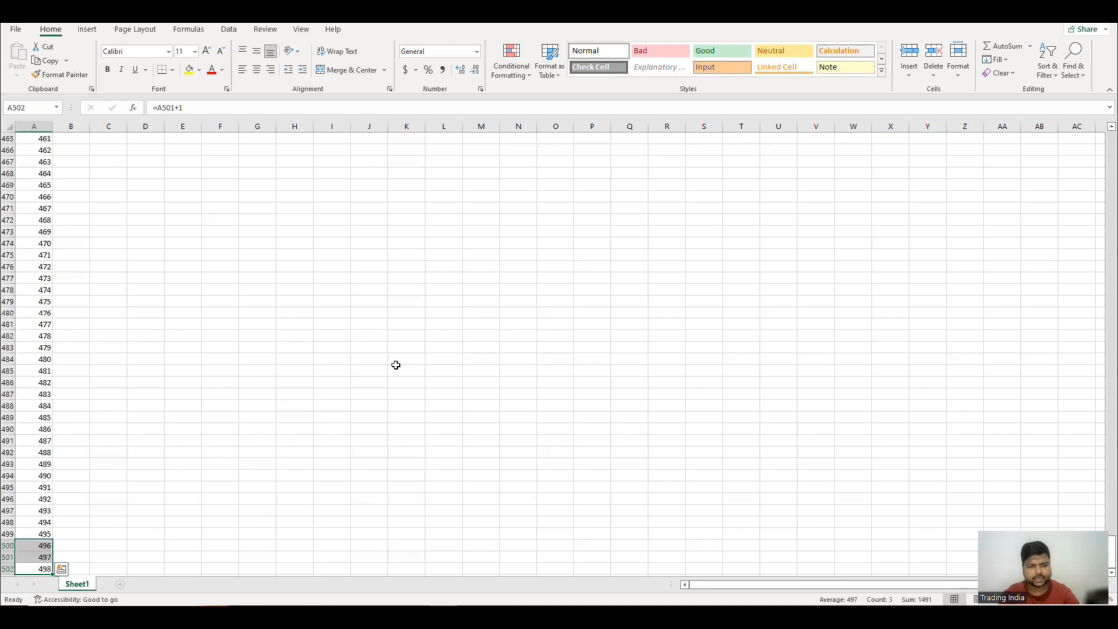
key(Down)
key(Up)
key(shift+Down)
key(shift+Down)
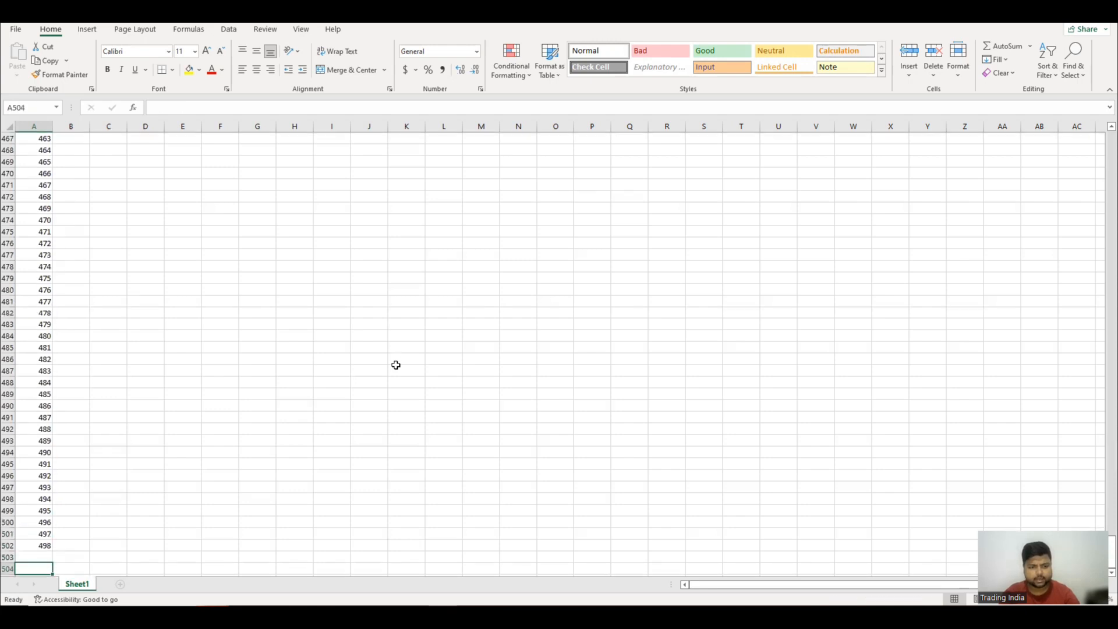
key(ctrl+d)
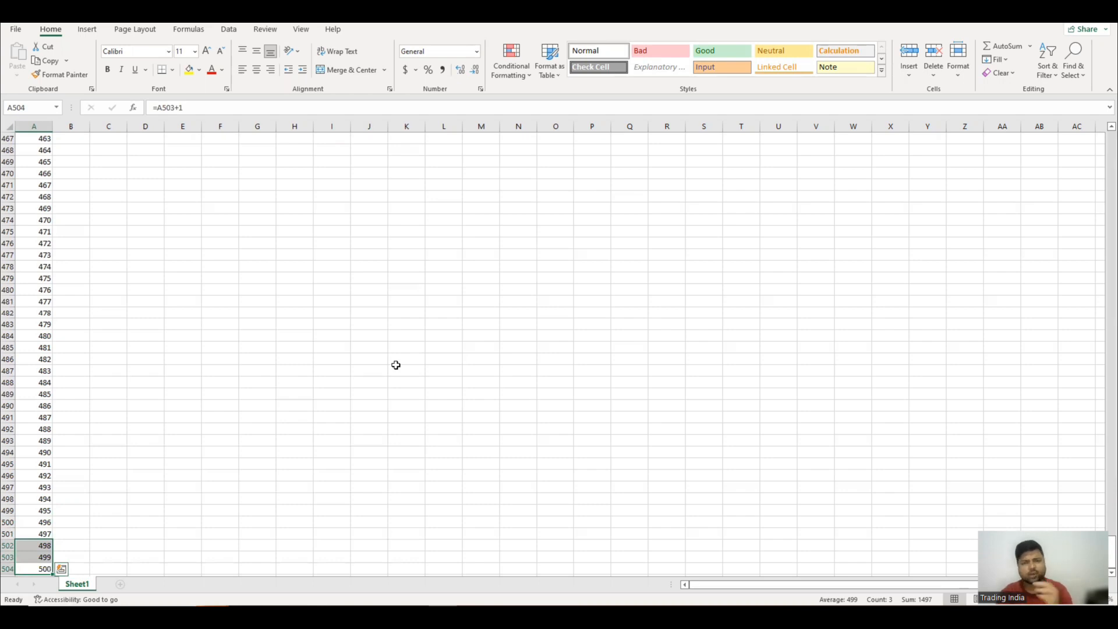
Copy the number series in A4:A504 and paste it back over itself as values only
key(Down)
key(Up)
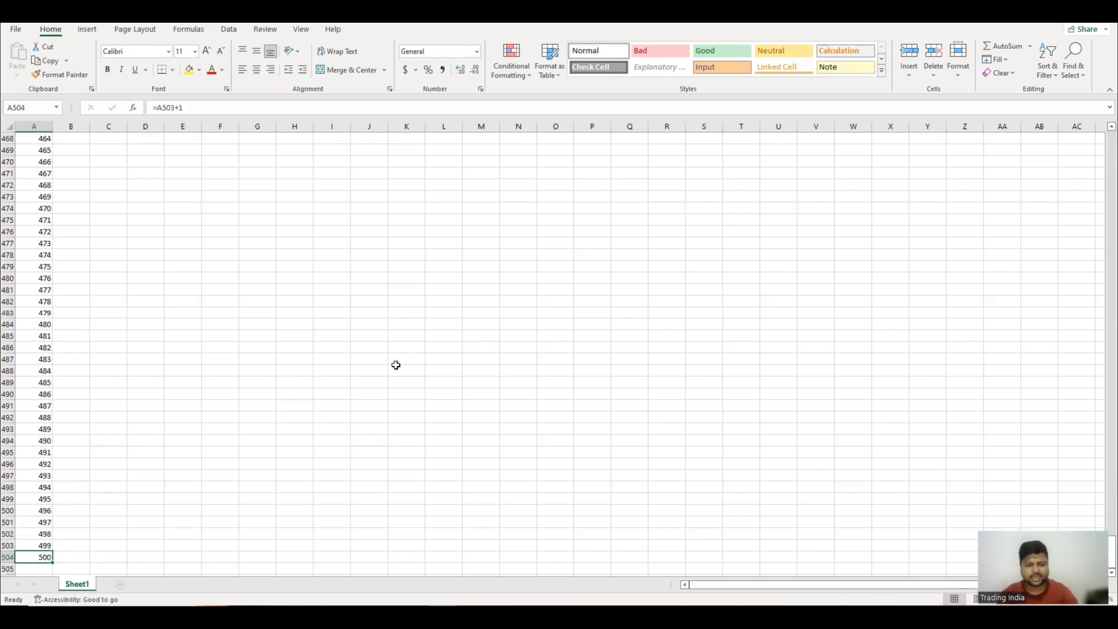
key(ctrl+Up)
key(Down)
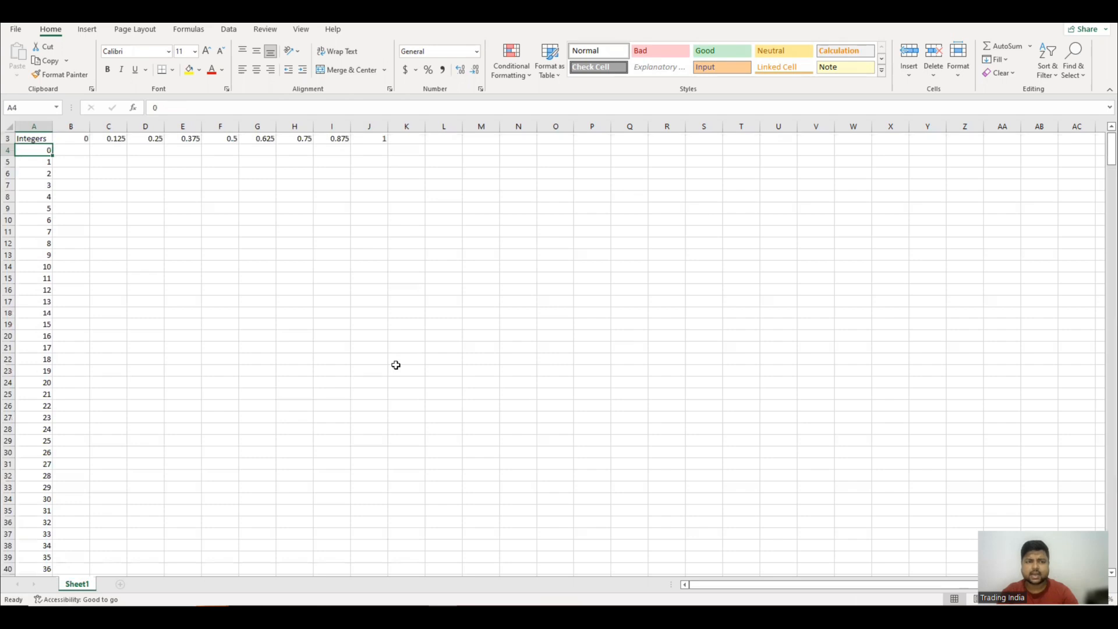
key(ctrl+shift+Down)
key(ctrl+c)
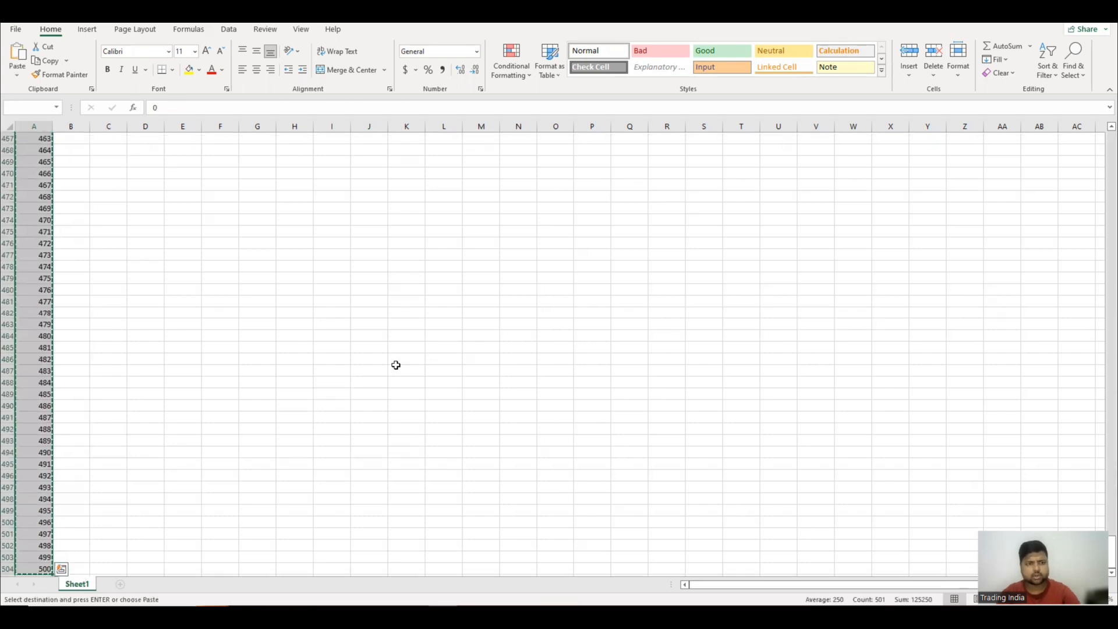
scroll(367, 396, up, 19)
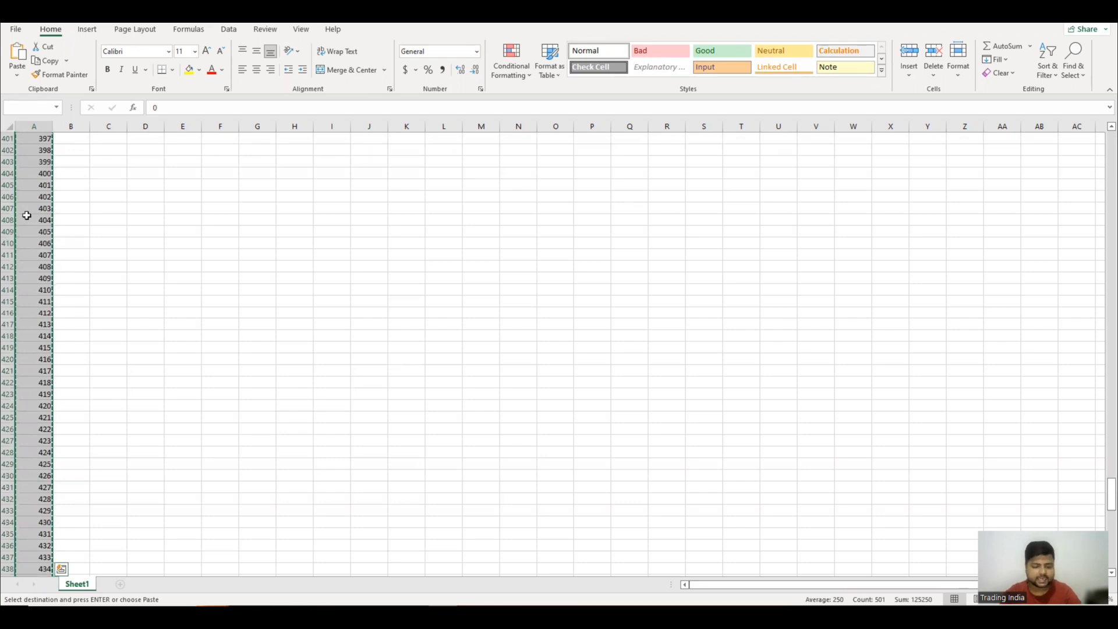
scroll(26, 212, up, 1)
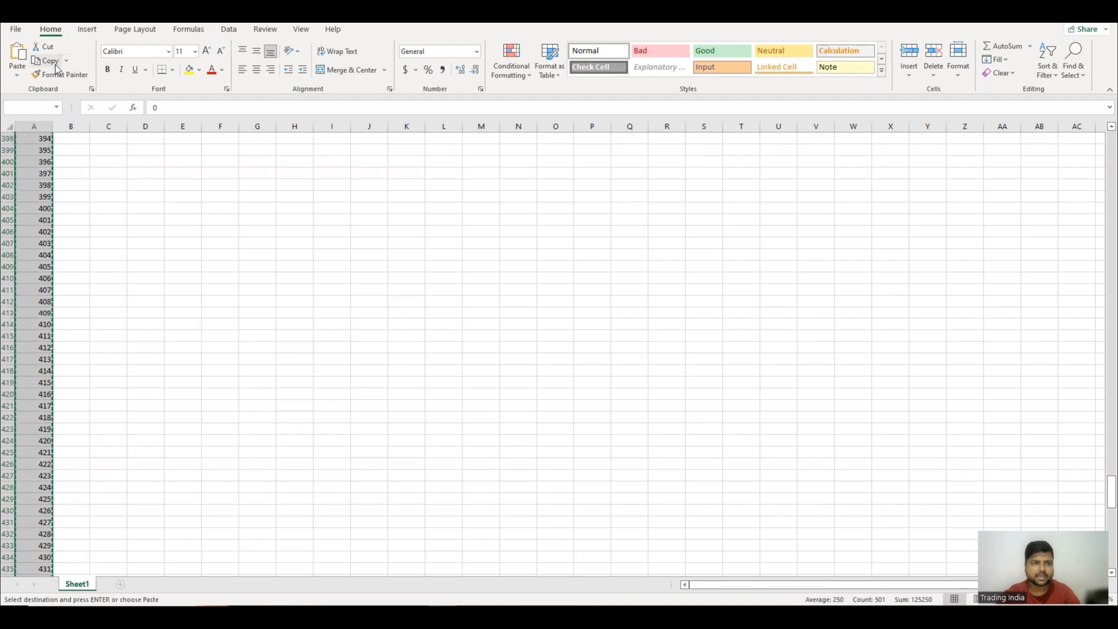
click(17, 73)
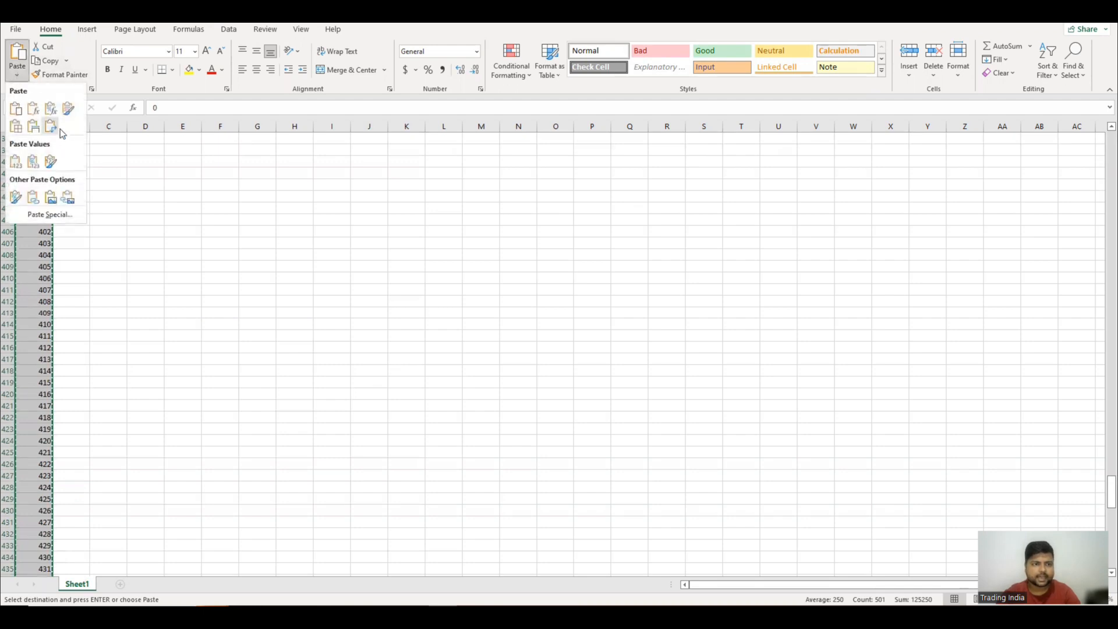
click(16, 166)
Check several cells down column A, such as A16 and A31, for plain numbers instead of formulas
click(34, 208)
click(41, 266)
click(48, 313)
key(Escape)
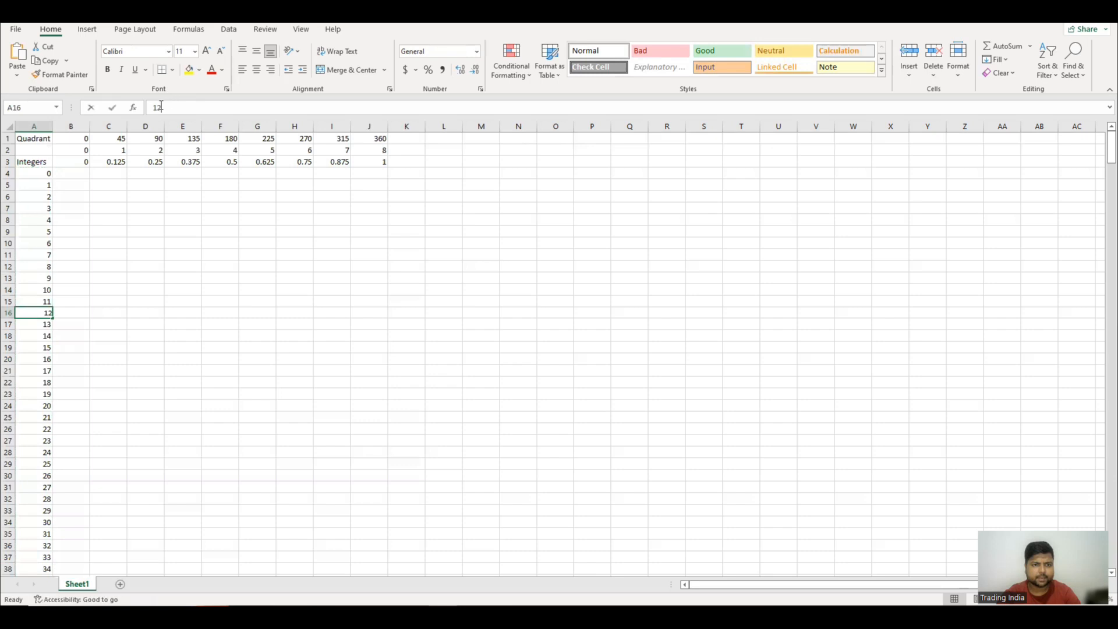
click(30, 348)
click(35, 383)
click(36, 429)
click(37, 464)
click(36, 487)
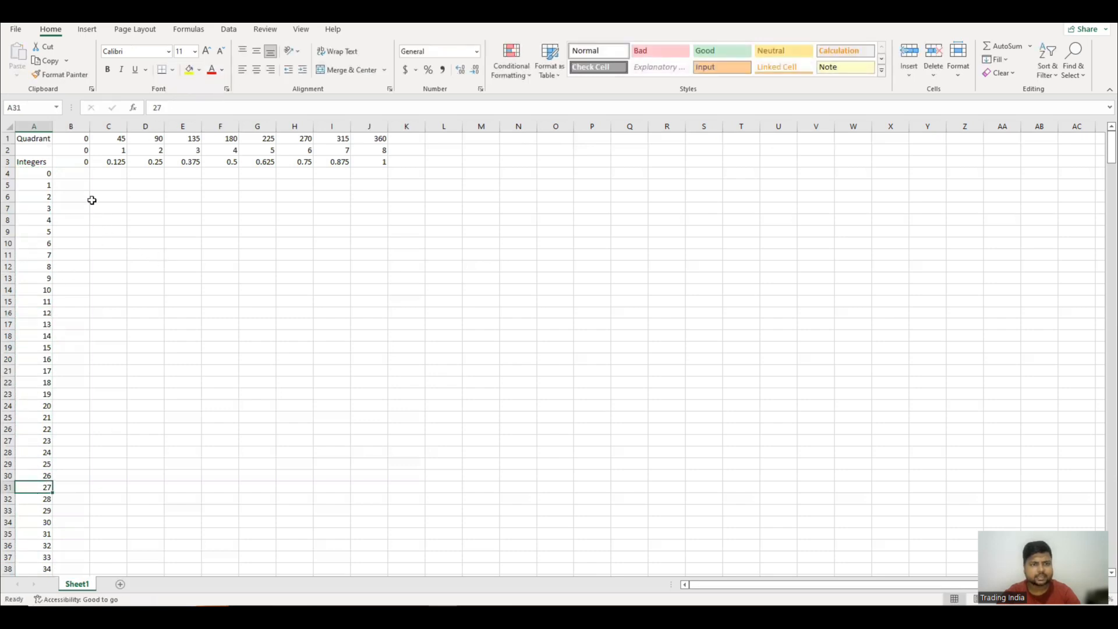
click(78, 174)
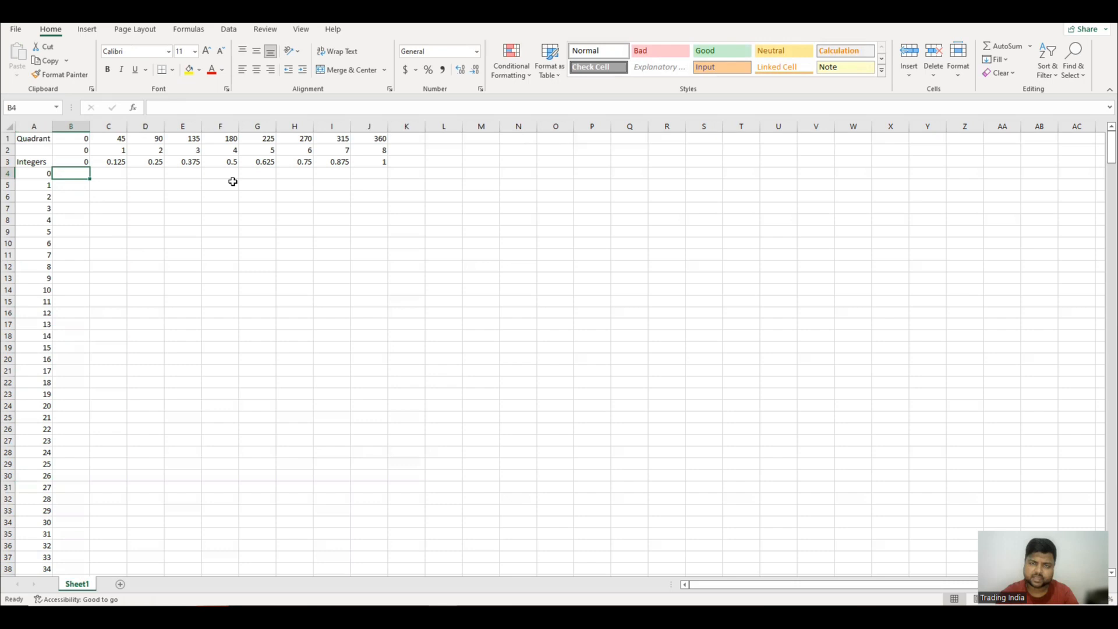
text(=)
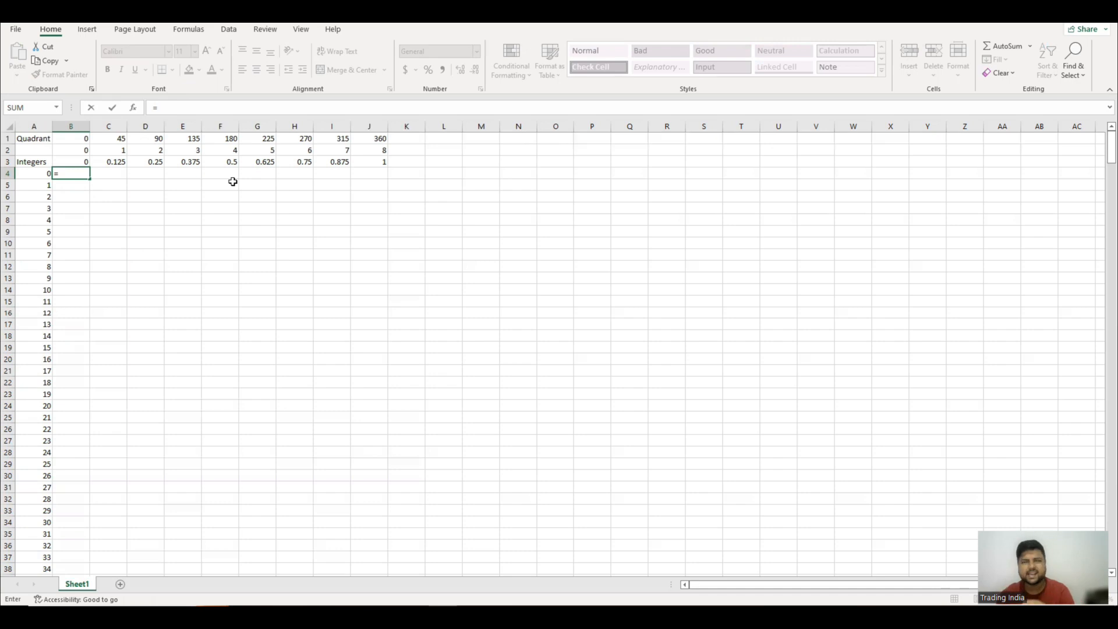
key(Escape)
click(146, 164)
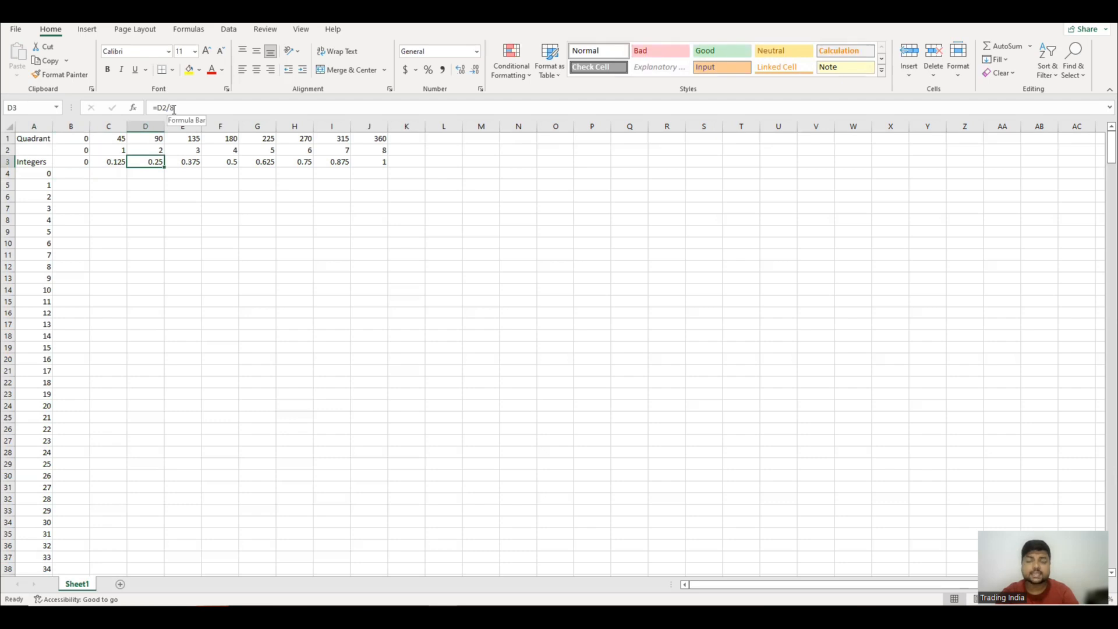
Enter the formula =POWER(A4+B3,2) in cell B4
click(69, 171)
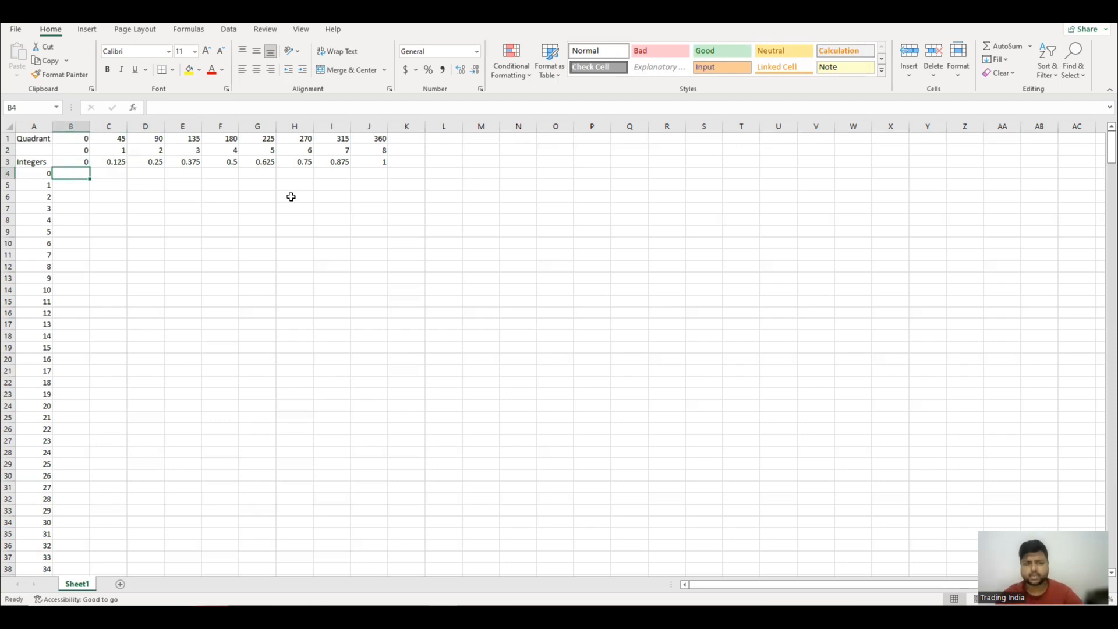
text(=)
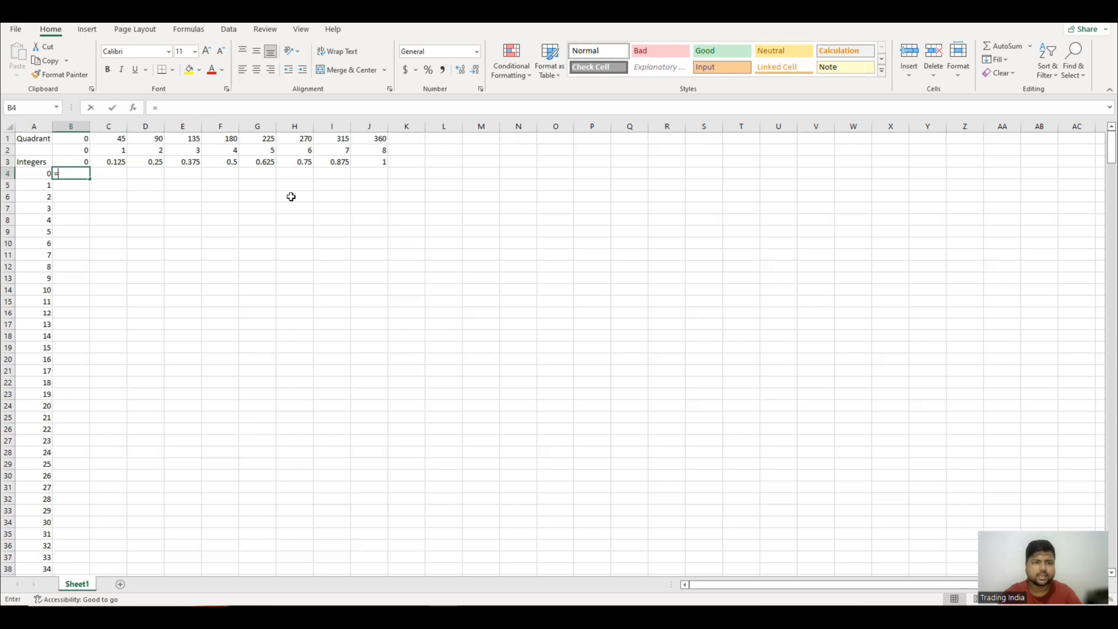
text(powe)
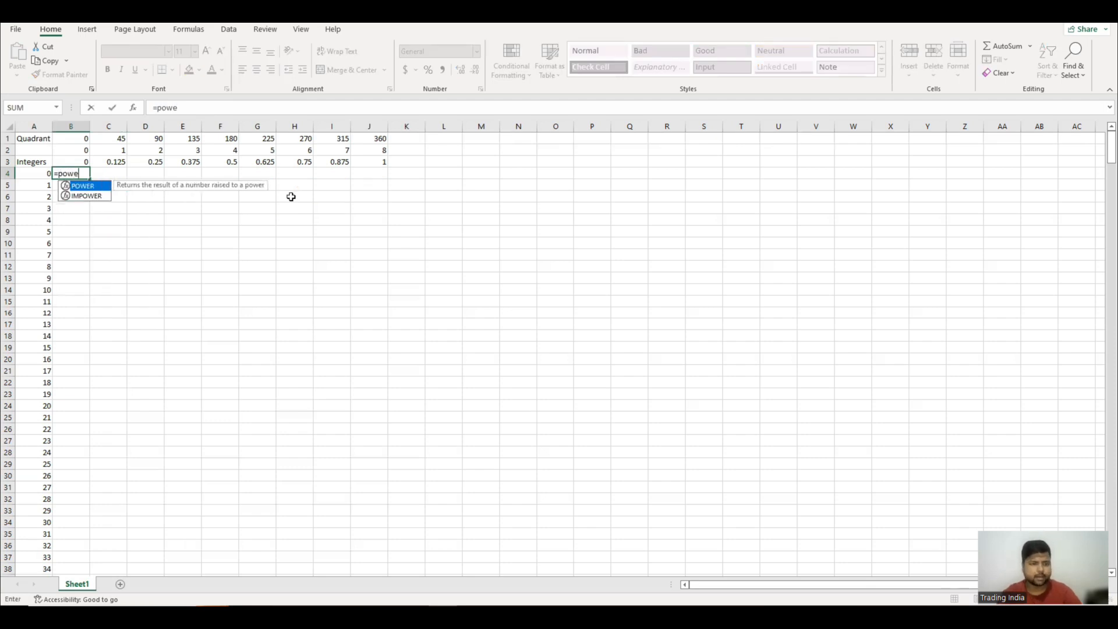
key(Tab)
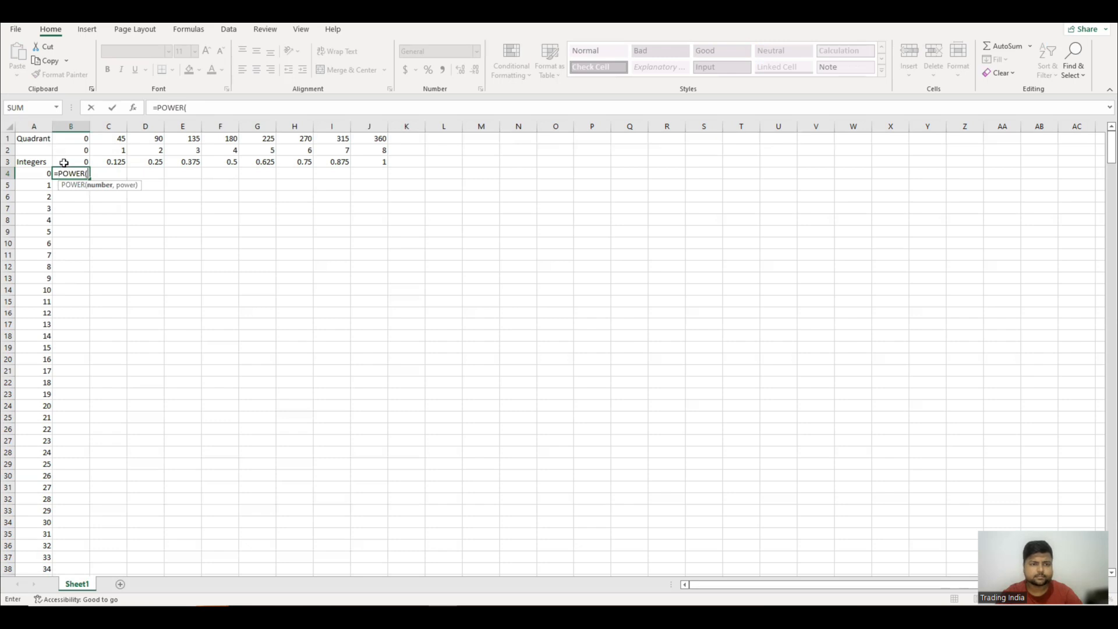
click(35, 173)
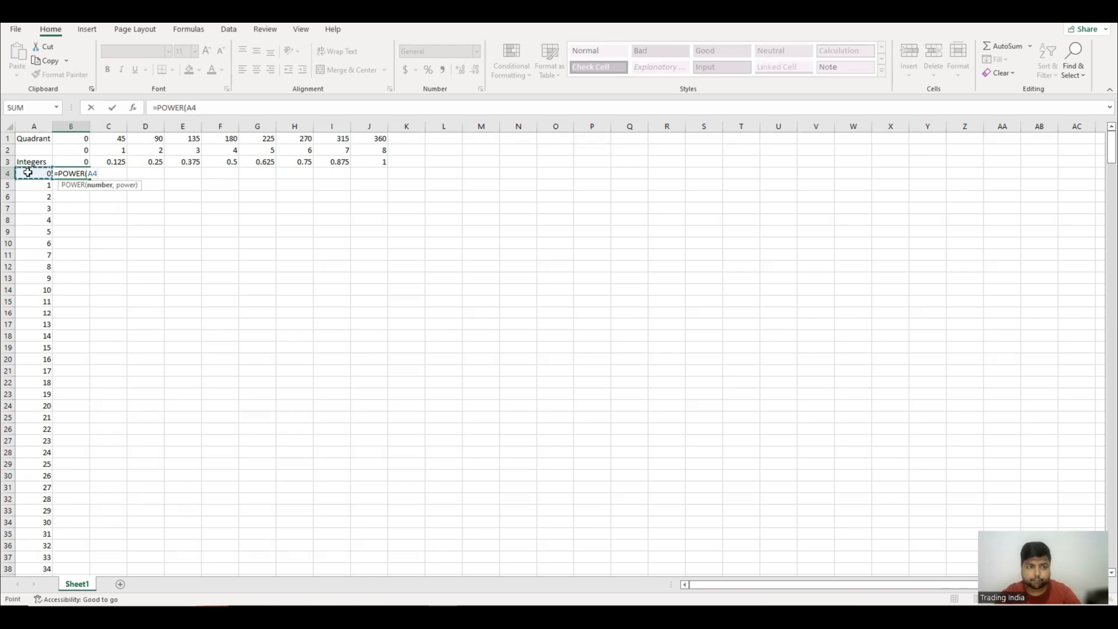
text(+)
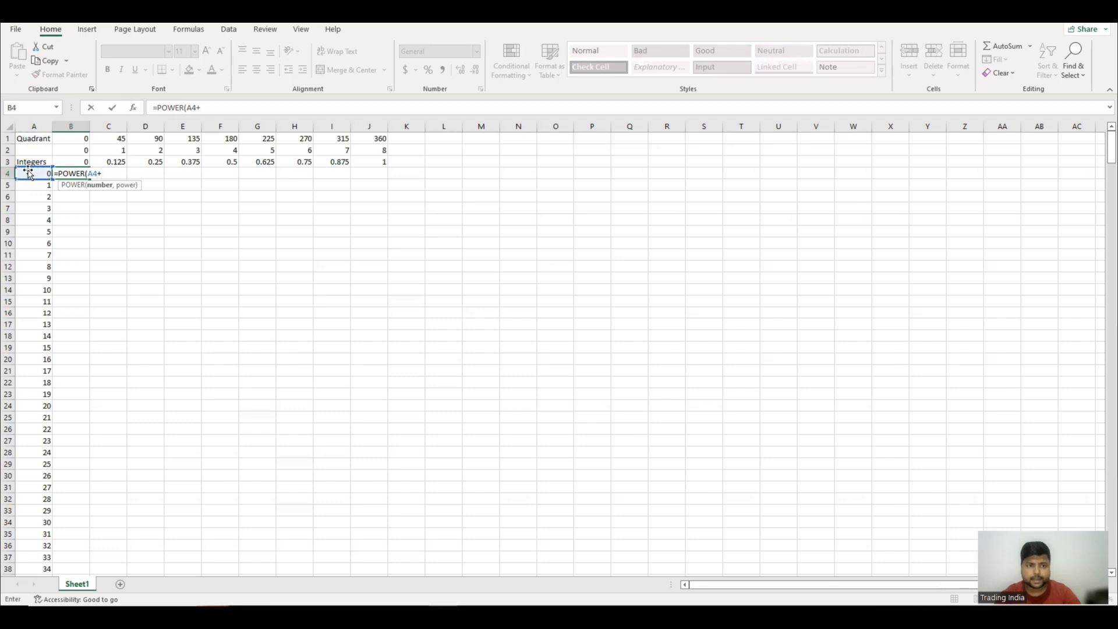
click(72, 160)
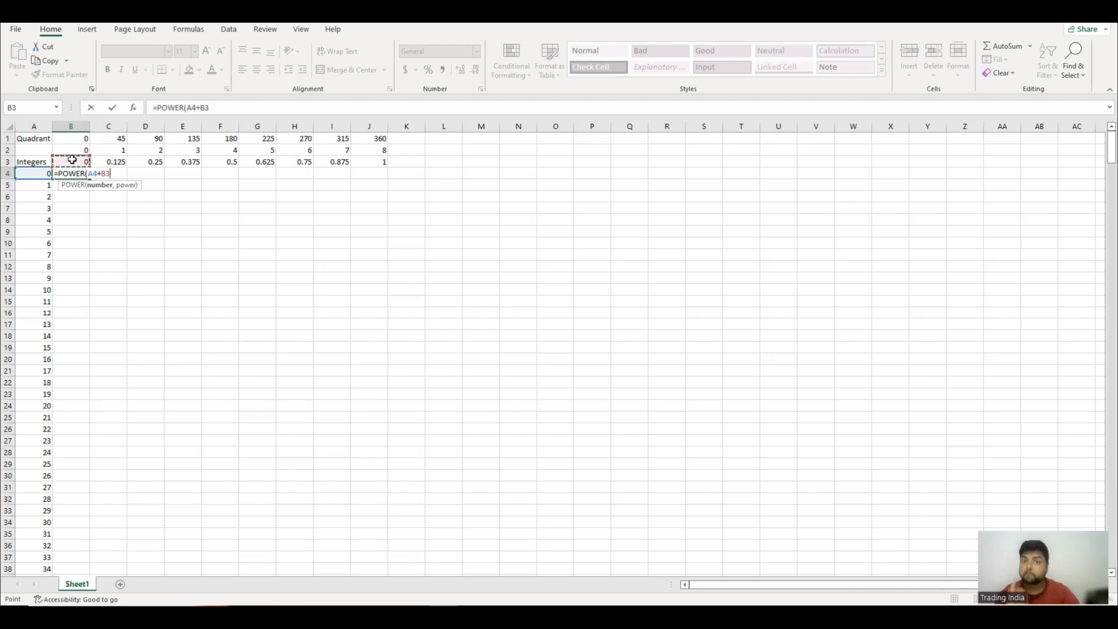
text(,2)
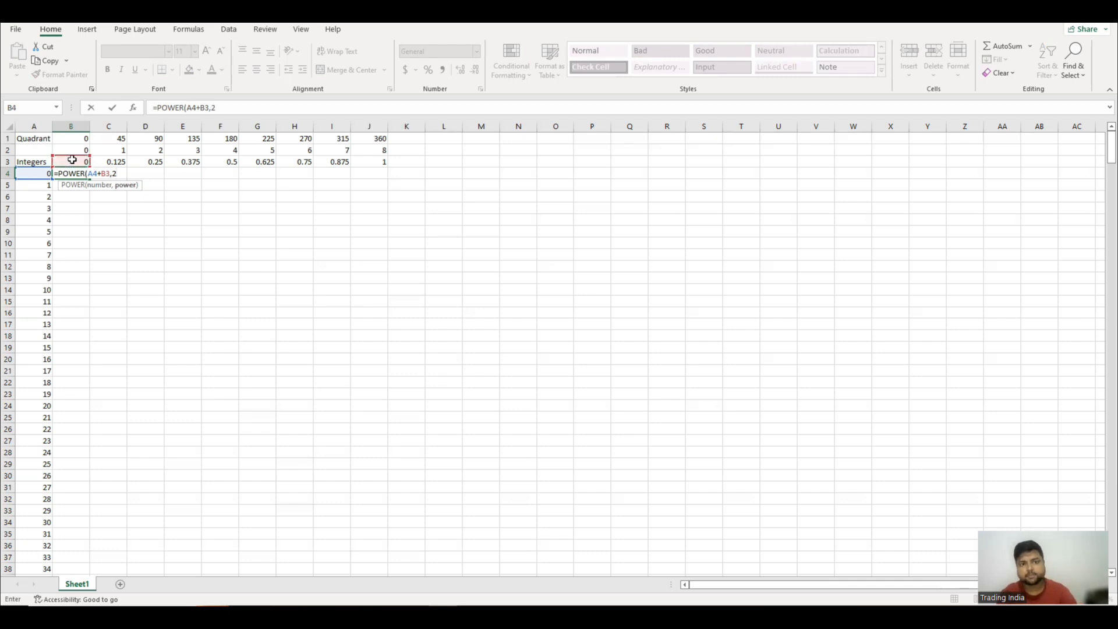
key(Return)
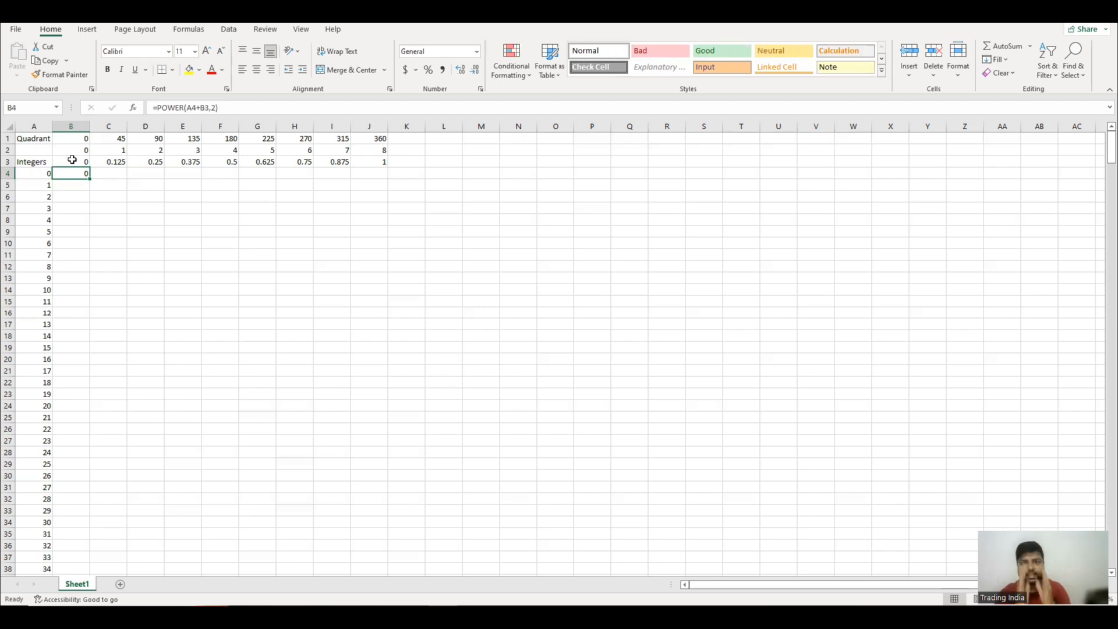
key(Right)
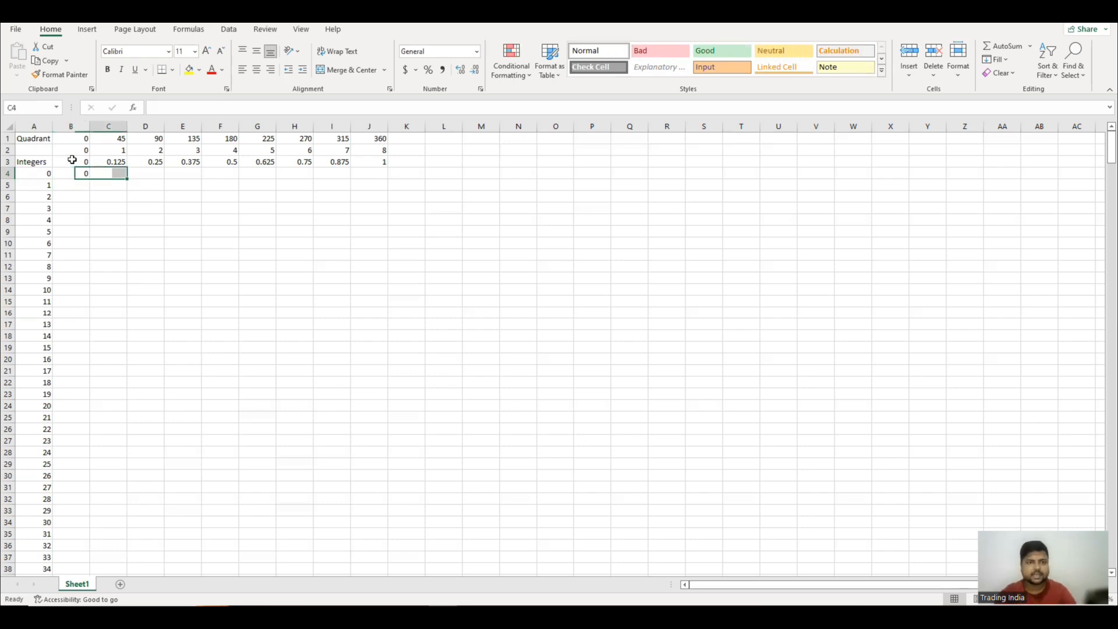
text(=)
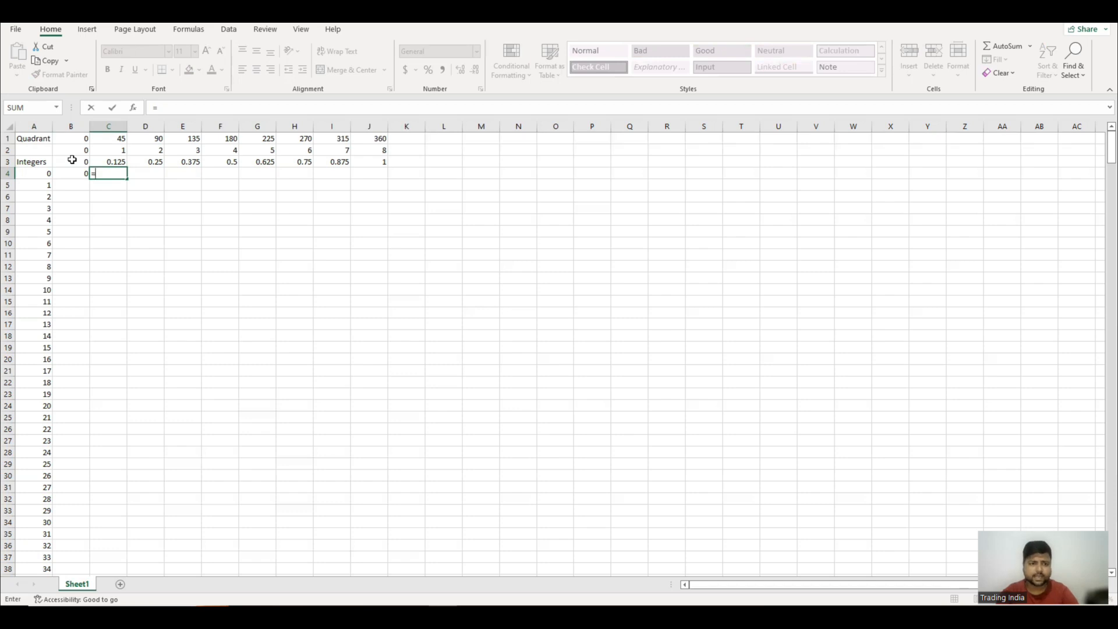
key(Left)
key(Left)
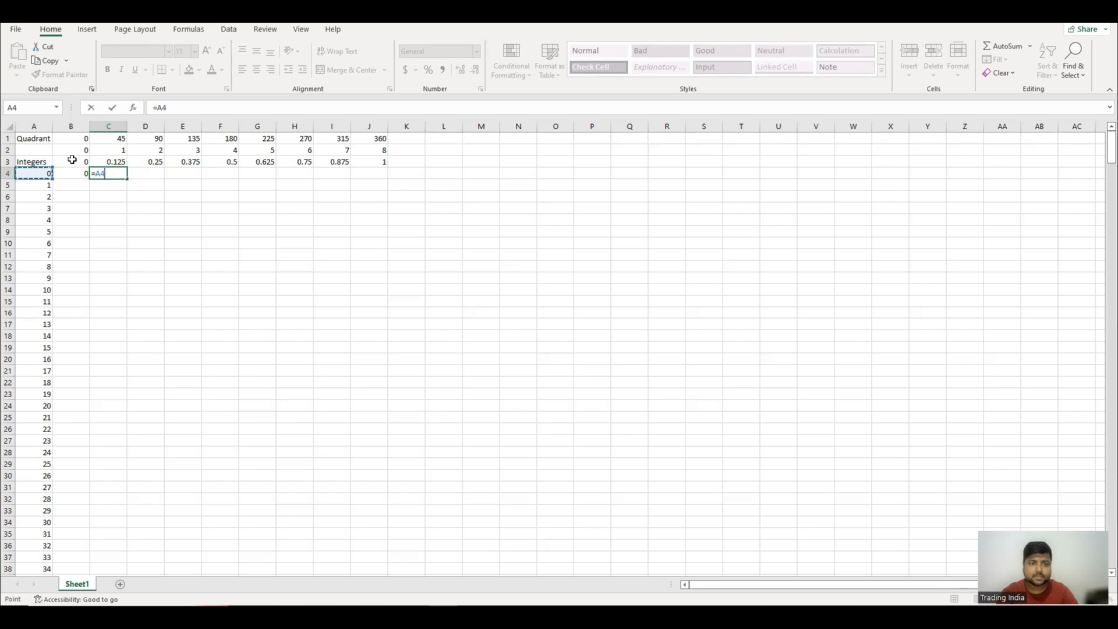
text(+)
key(Right)
key(Right)
key(Left)
key(Left)
key(Up)
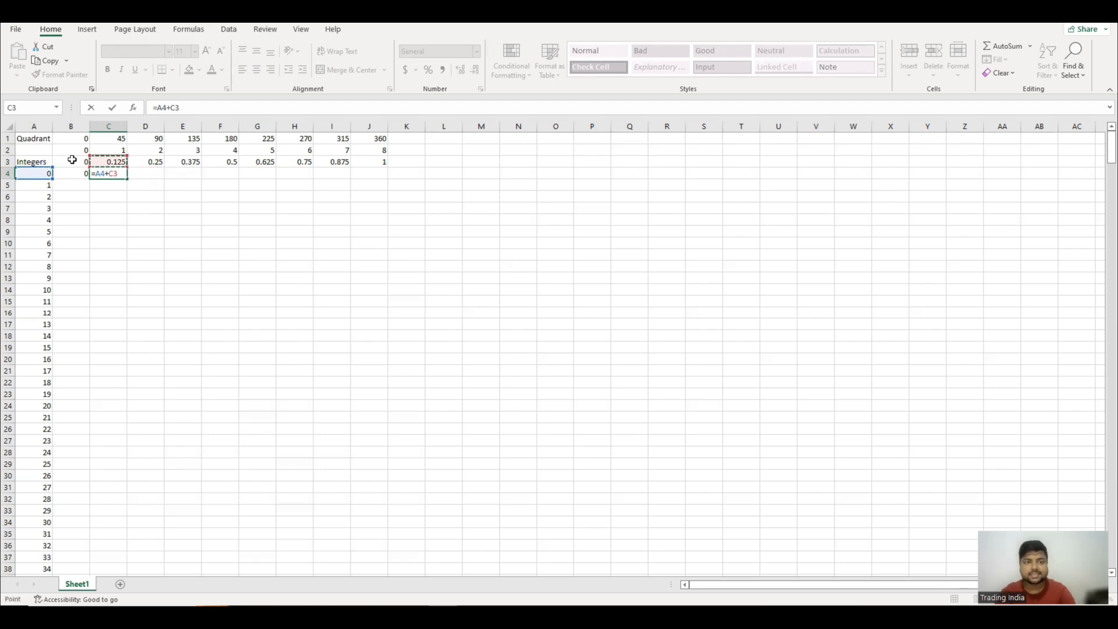
text(,2)
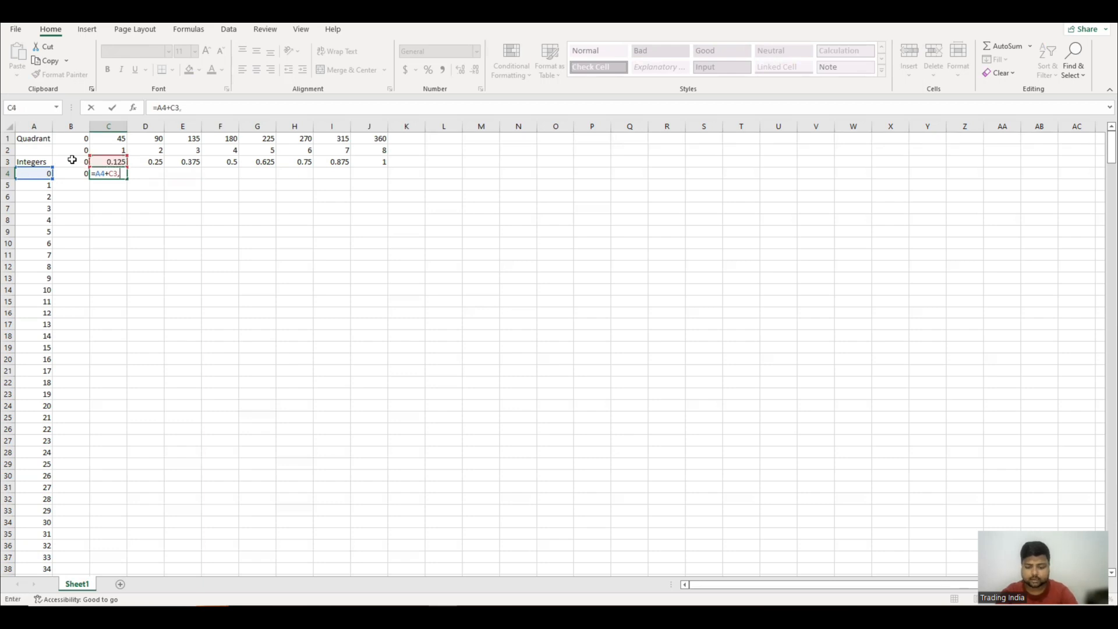
key(Return)
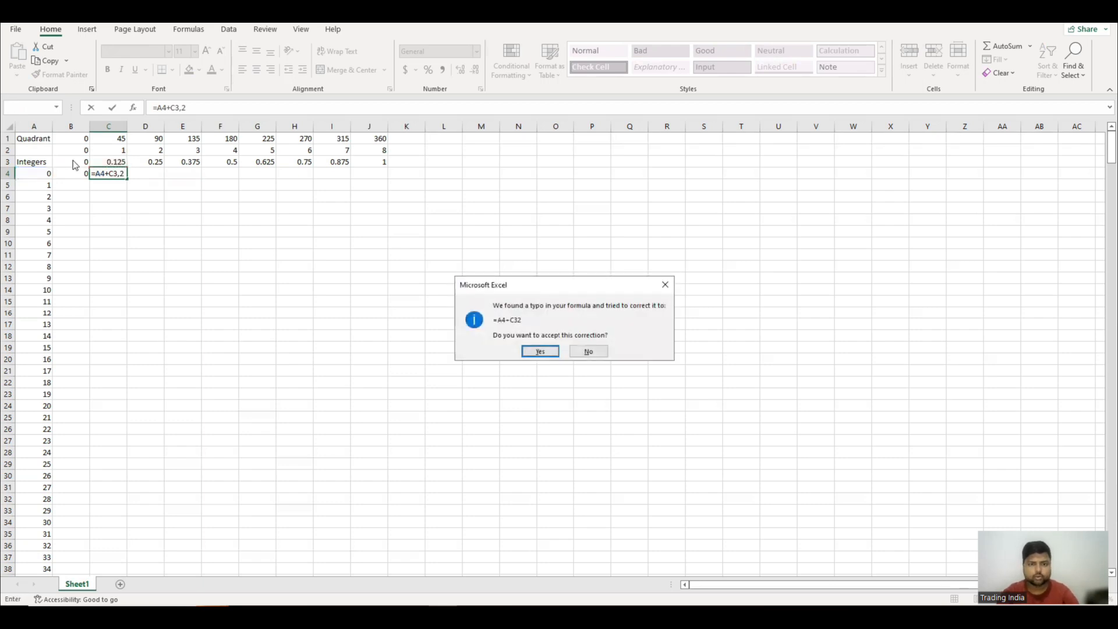
key(Return)
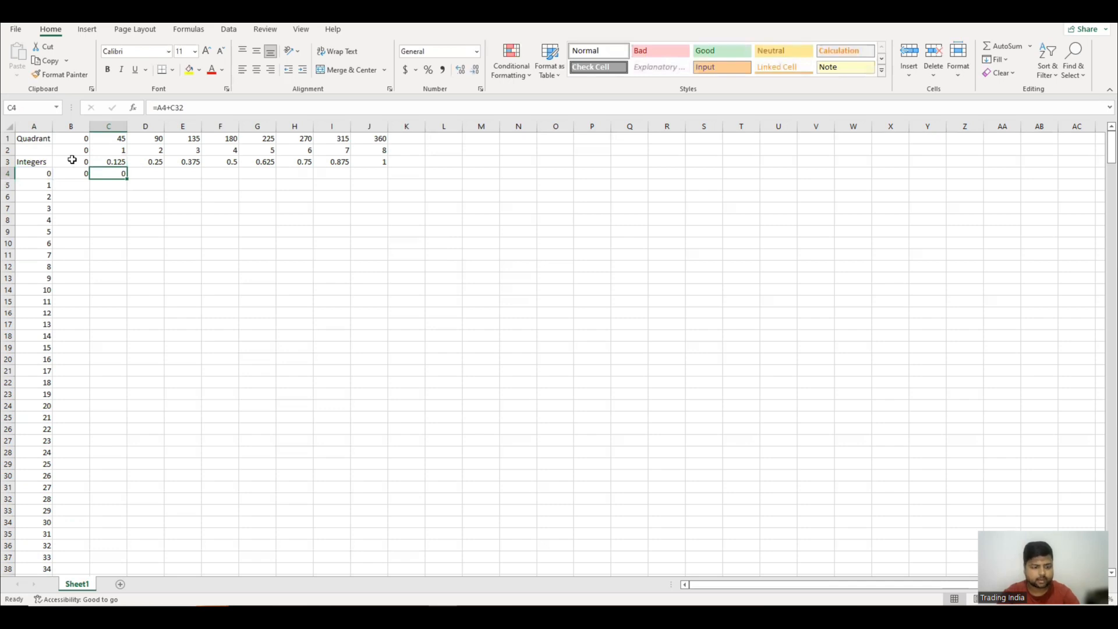
text(=power)
key(ctrl+Return)
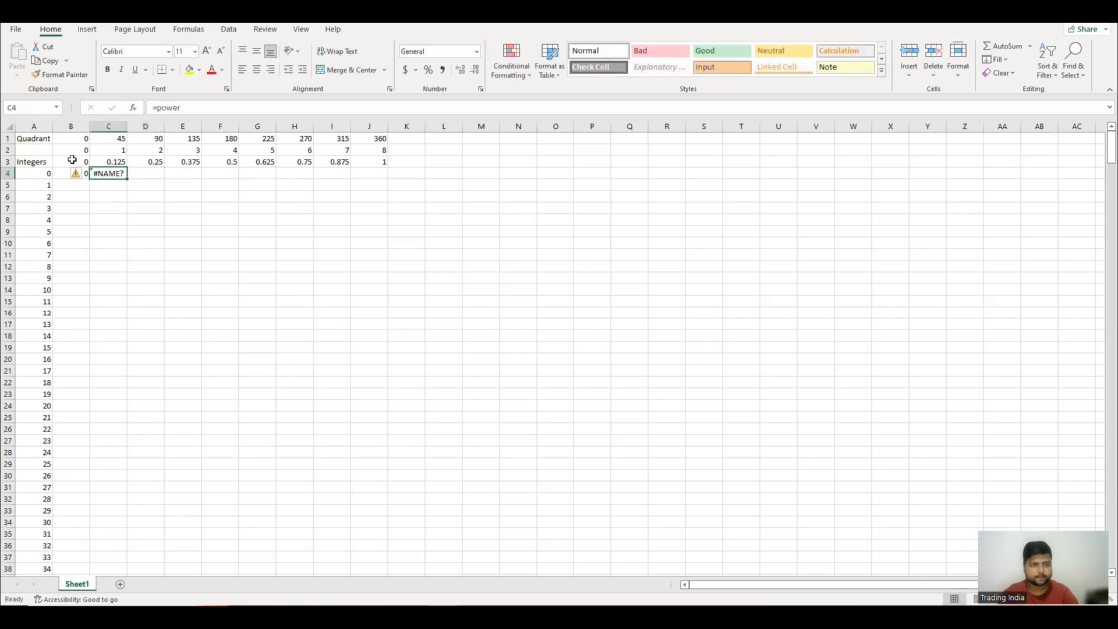
Replace the content of cell C4 with the formula =POWER(A4+C3,2)
text(=)
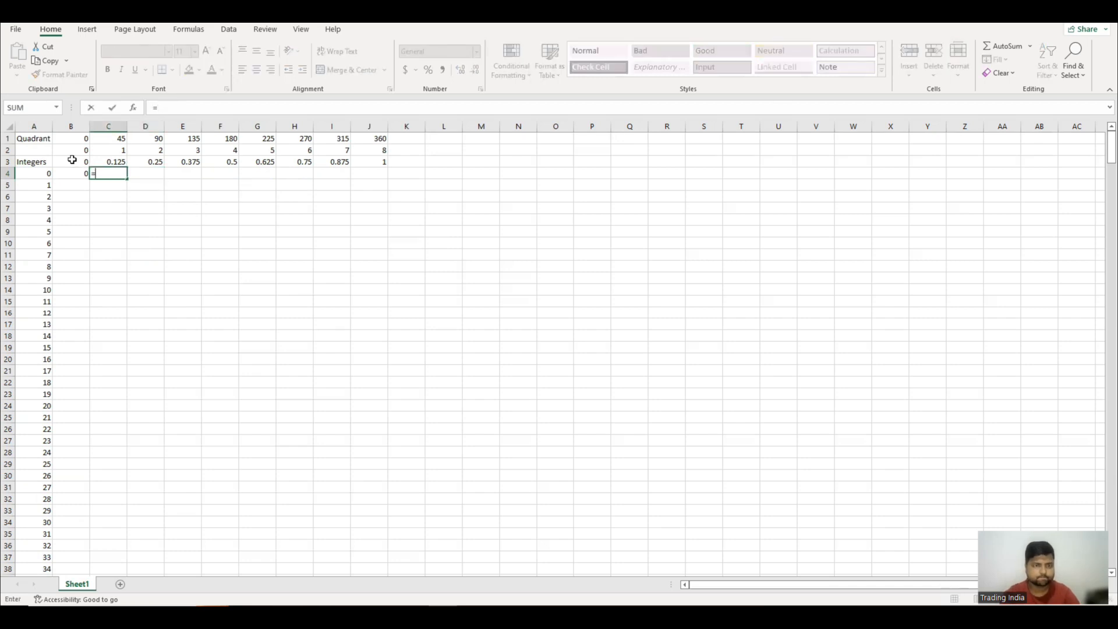
text((POWER)
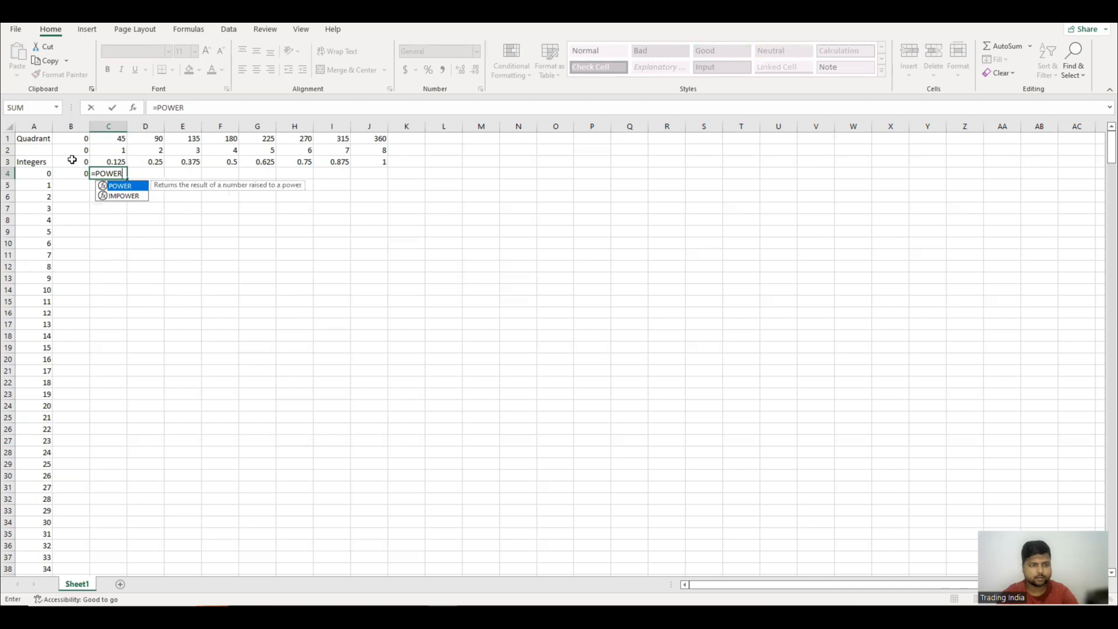
key(Left)
key(Left)
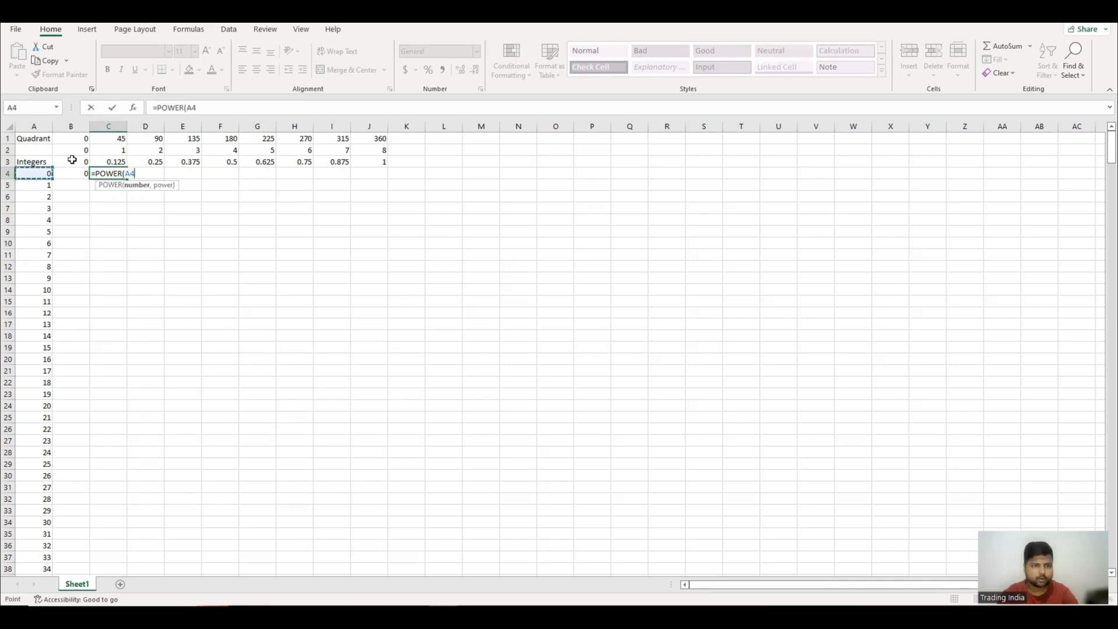
text(+)
key(Right)
key(Left)
key(Up)
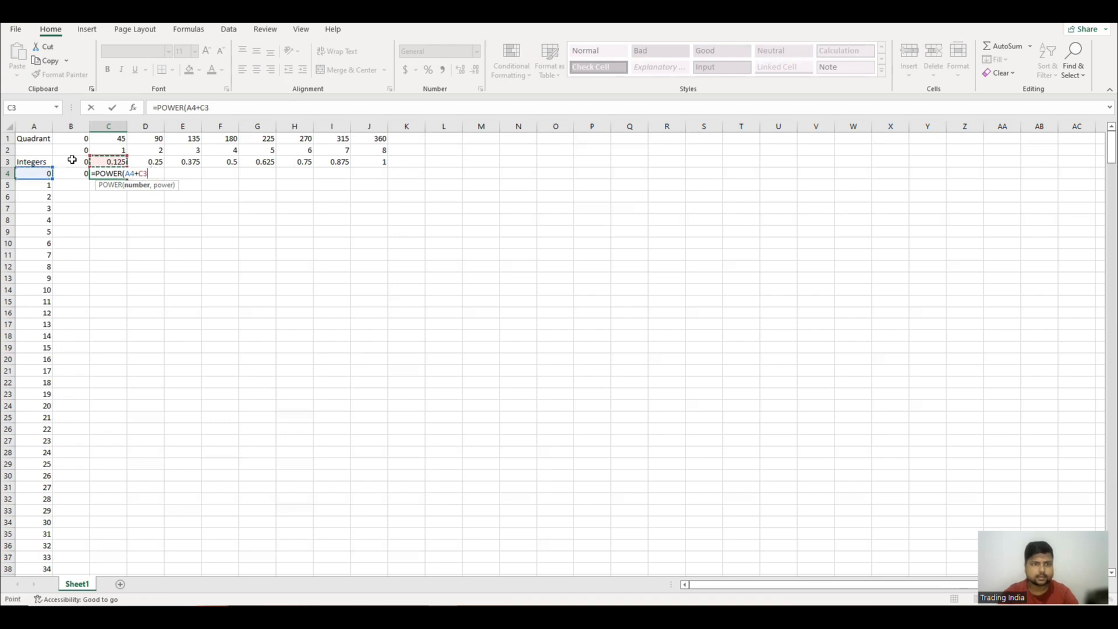
text(,)
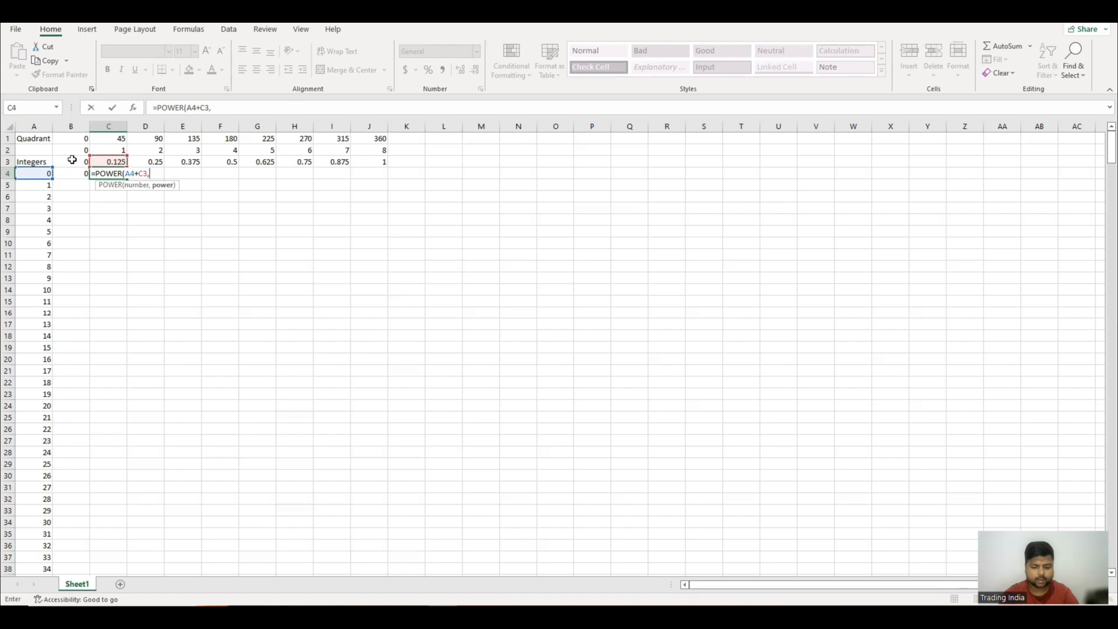
text(2)
key(Return)
key(Up)
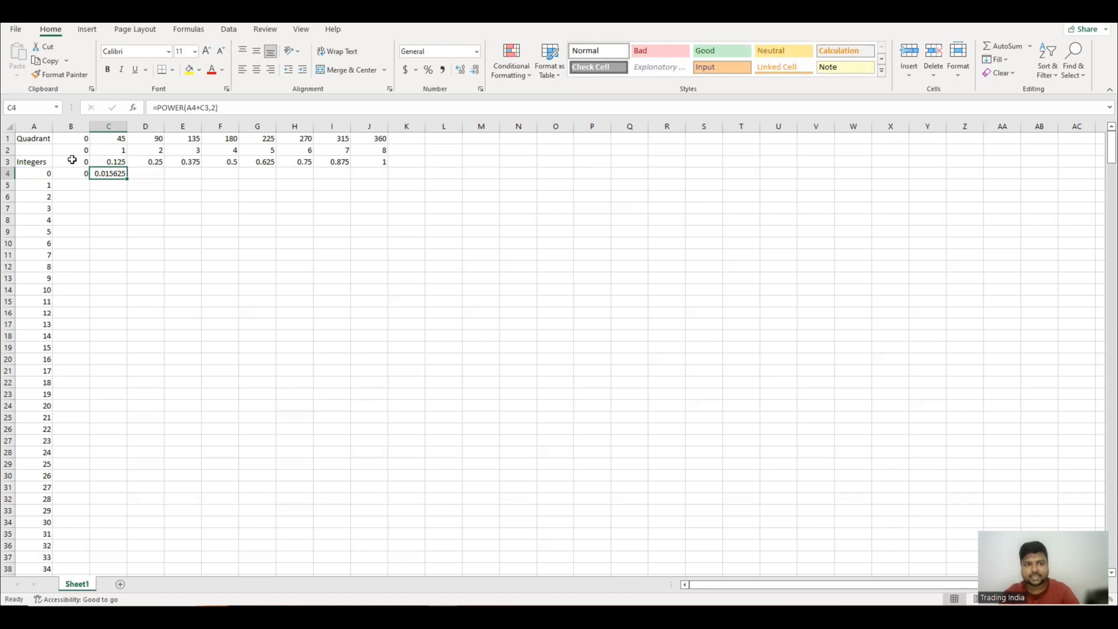
Fill the POWER formula from C4 across row 4 through cell J4
key(shift+Right)
key(shift+Right)
key(shift+Right)
key(shift+Right)
key(shift+Right)
key(shift+Right)
key(shift+Right)
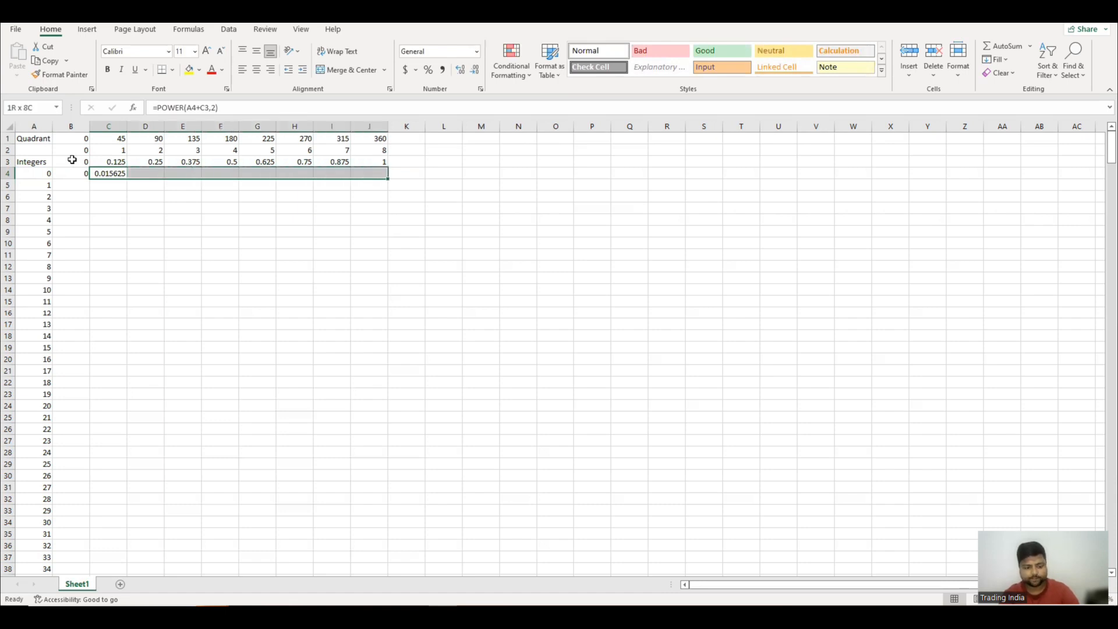
key(ctrl+r)
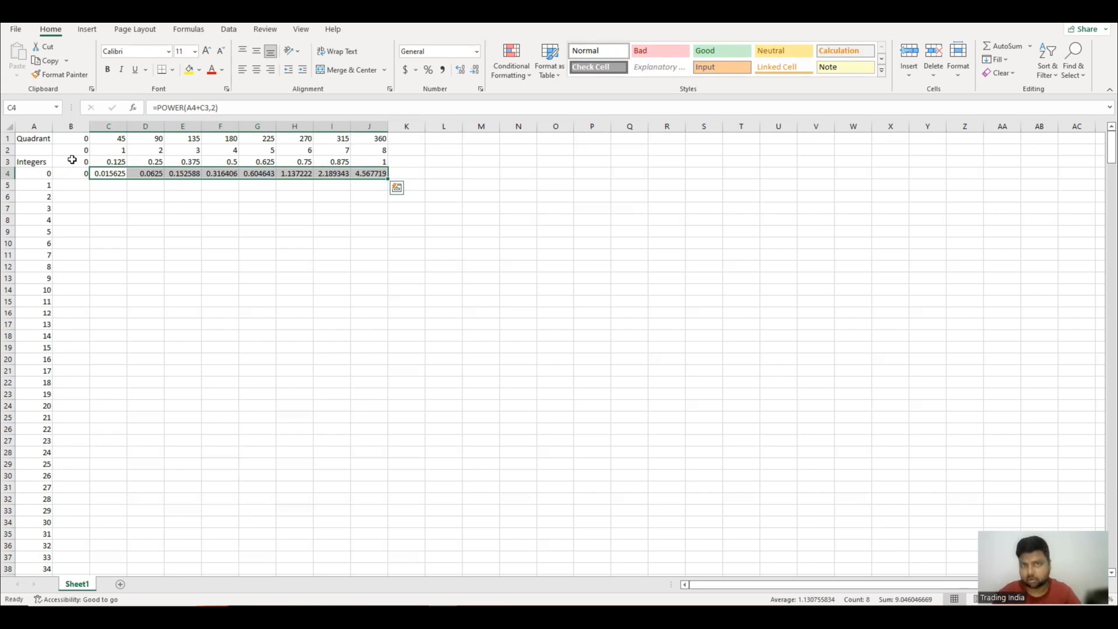
Examine the POWER formulas across row 4 from B4 to J4 to see which cells they reference
key(Left)
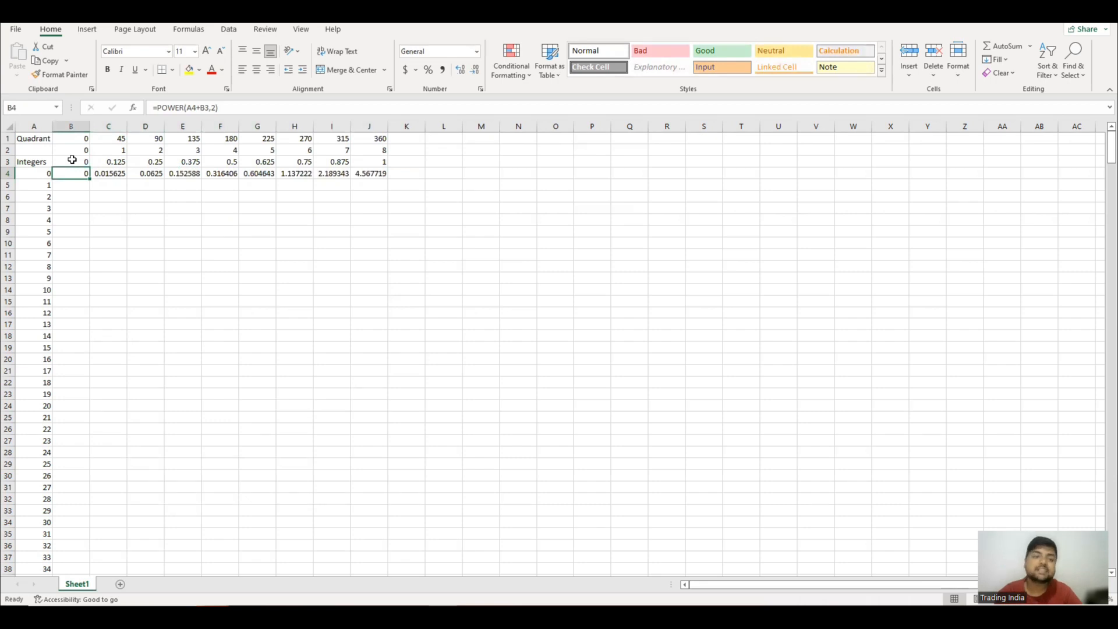
key(Right)
key(Right)
key(Right)
key(Right)
key(Right)
key(Left)
key(Left)
key(Left)
key(Left)
key(Left)
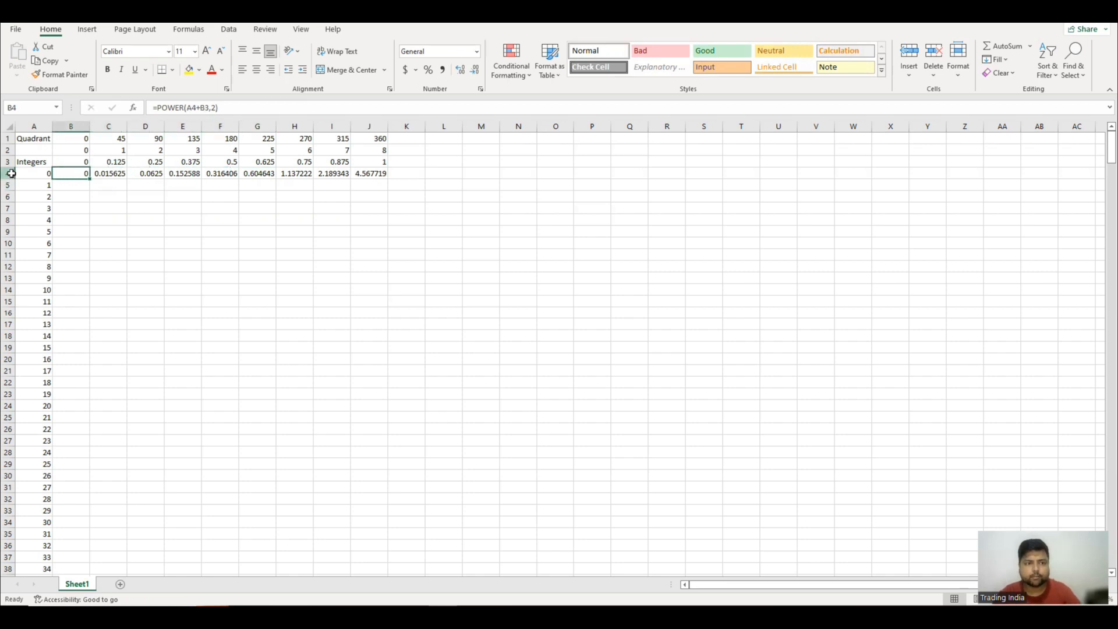
click(9, 174)
click(358, 173)
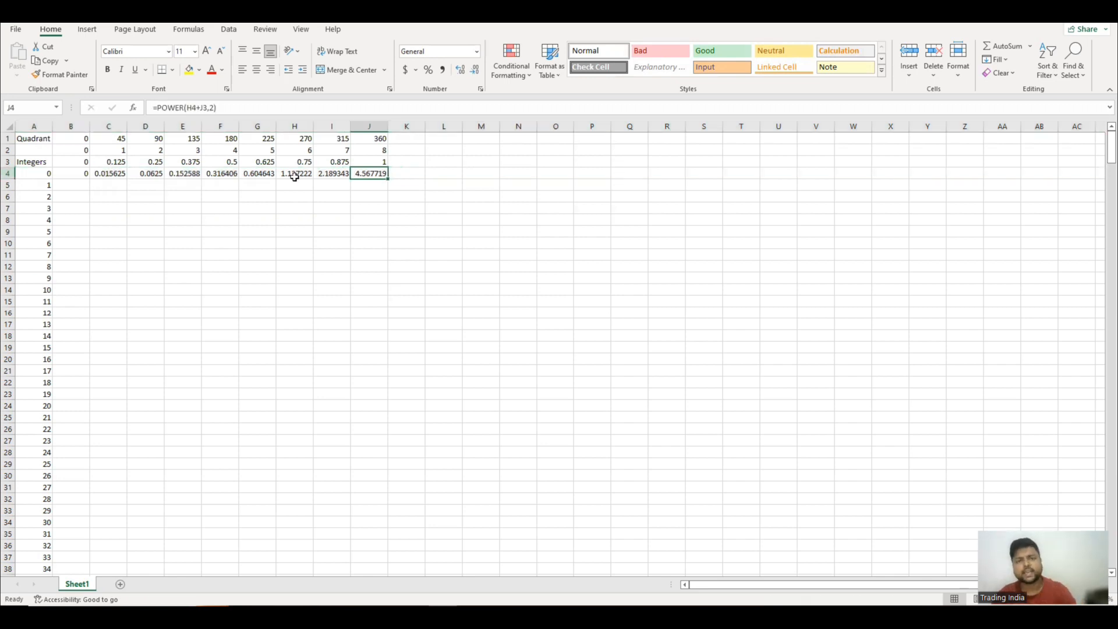
click(78, 175)
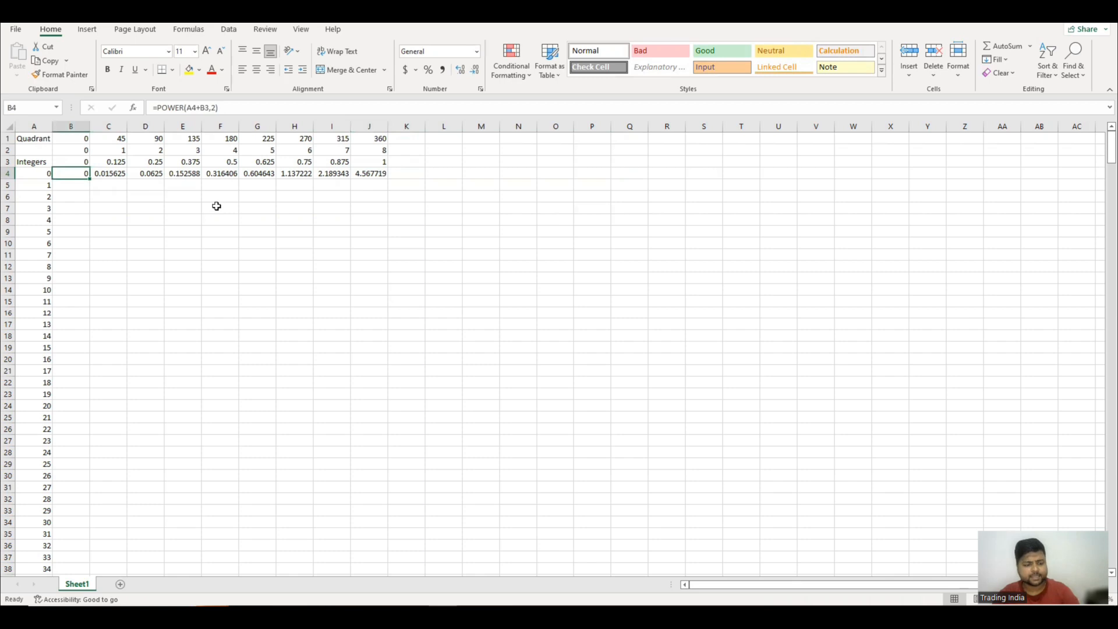
Lock the column of the A4 reference in B4's formula so it reads =POWER($A4+B3,2)
double_click(81, 174)
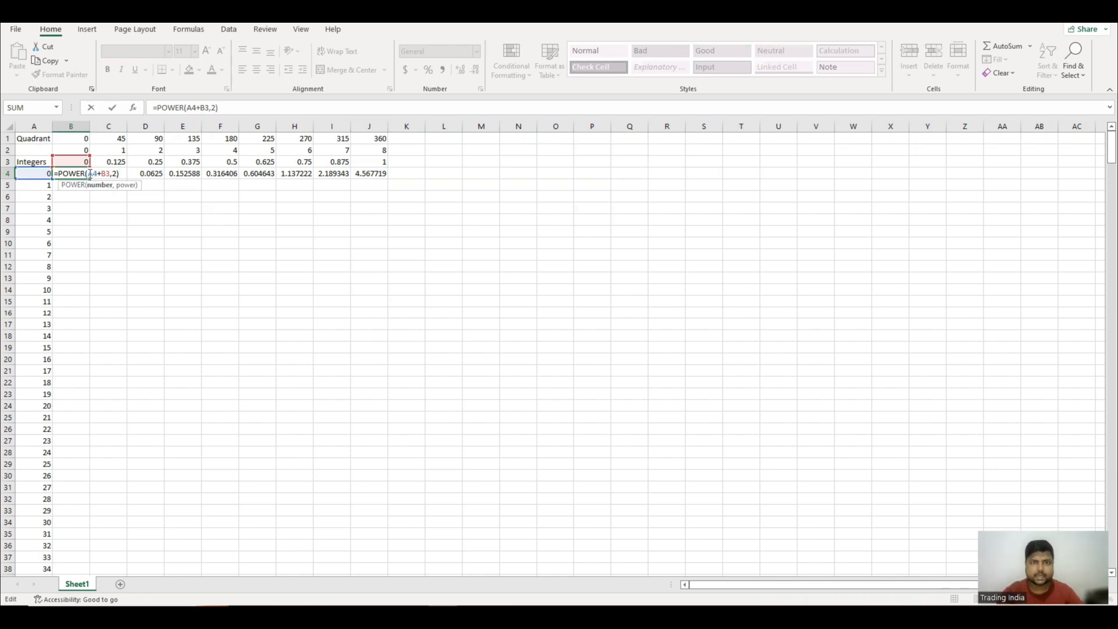
key(F4)
key(F4)
key(F4)
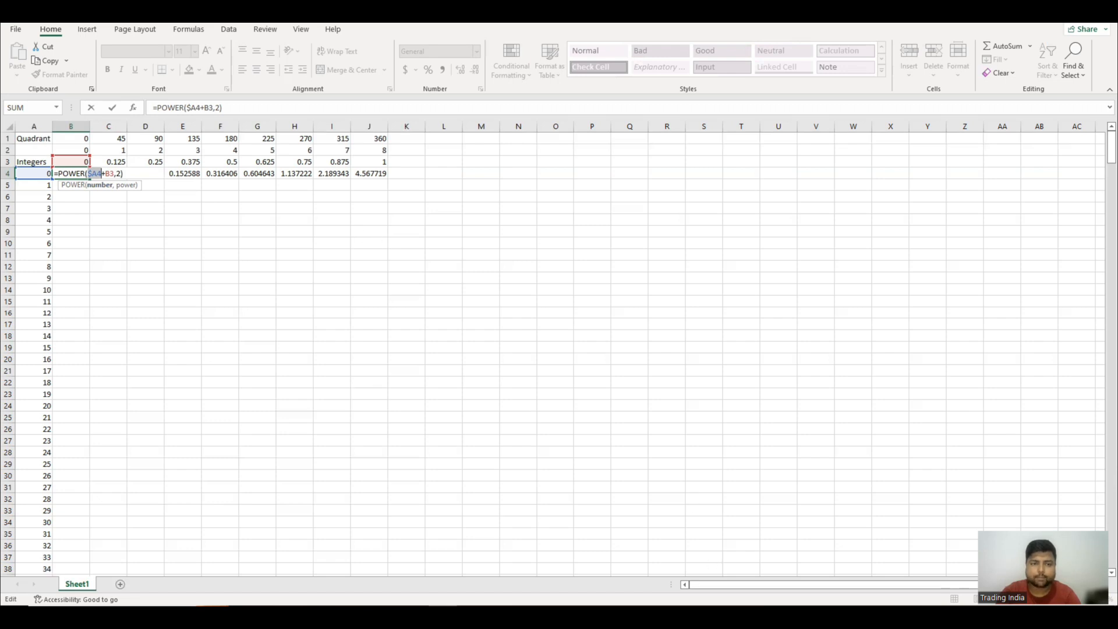
key(F4)
key(F4)
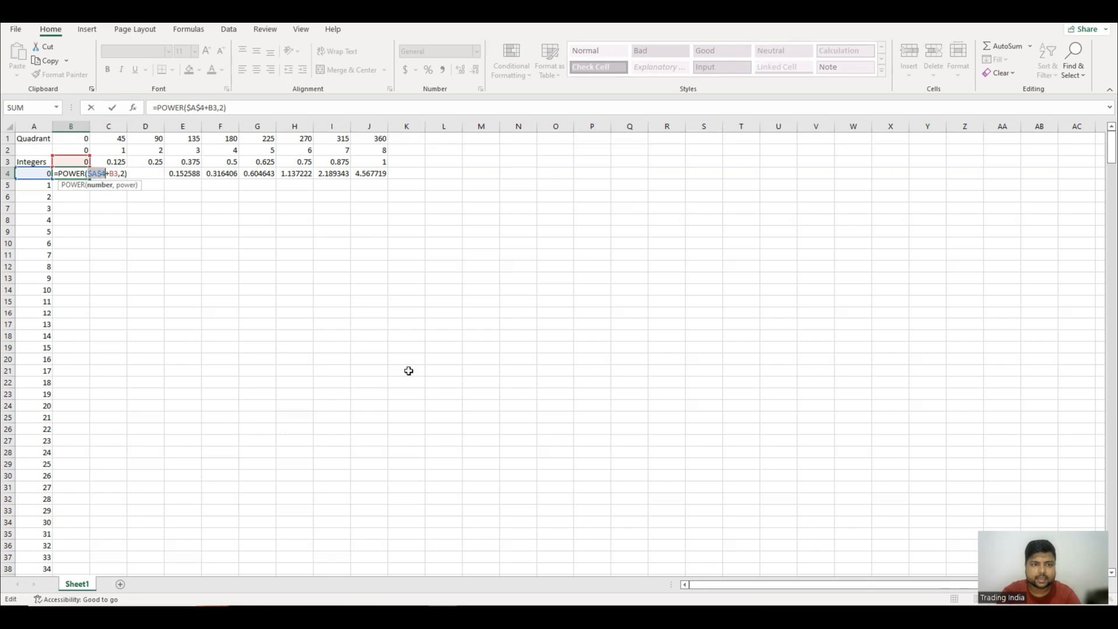
key(F4)
key(F4)
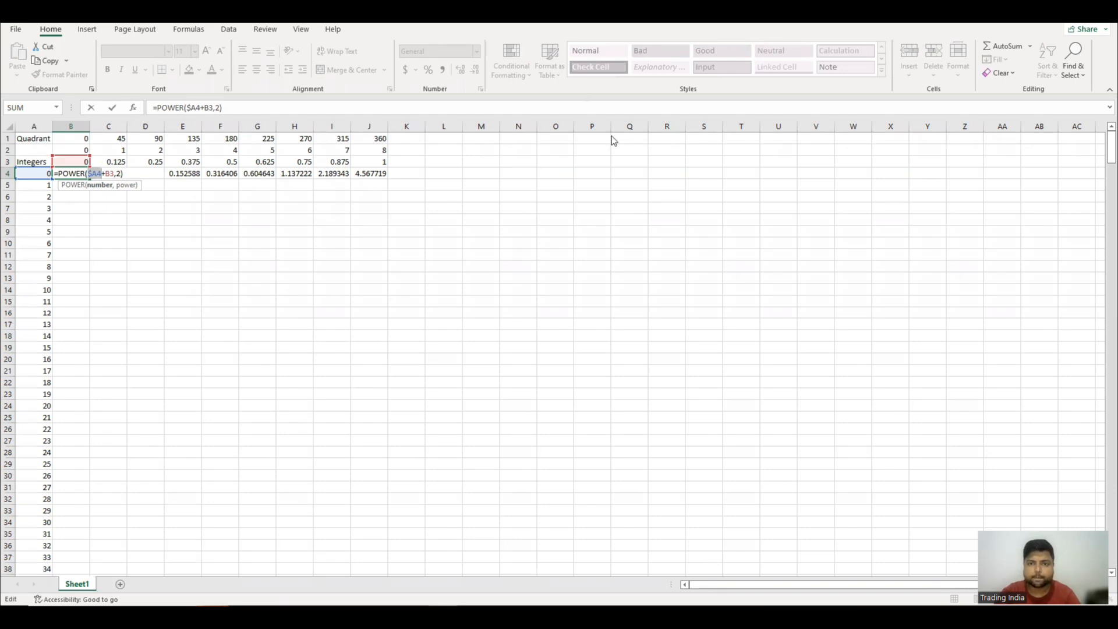
drag(569, 224, 622, 224)
drag(561, 262, 620, 262)
mouse_move(661, 229)
mouse_down()
mouse_move(656, 259)
mouse_move(682, 277)
mouse_up()
drag(681, 251, 686, 304)
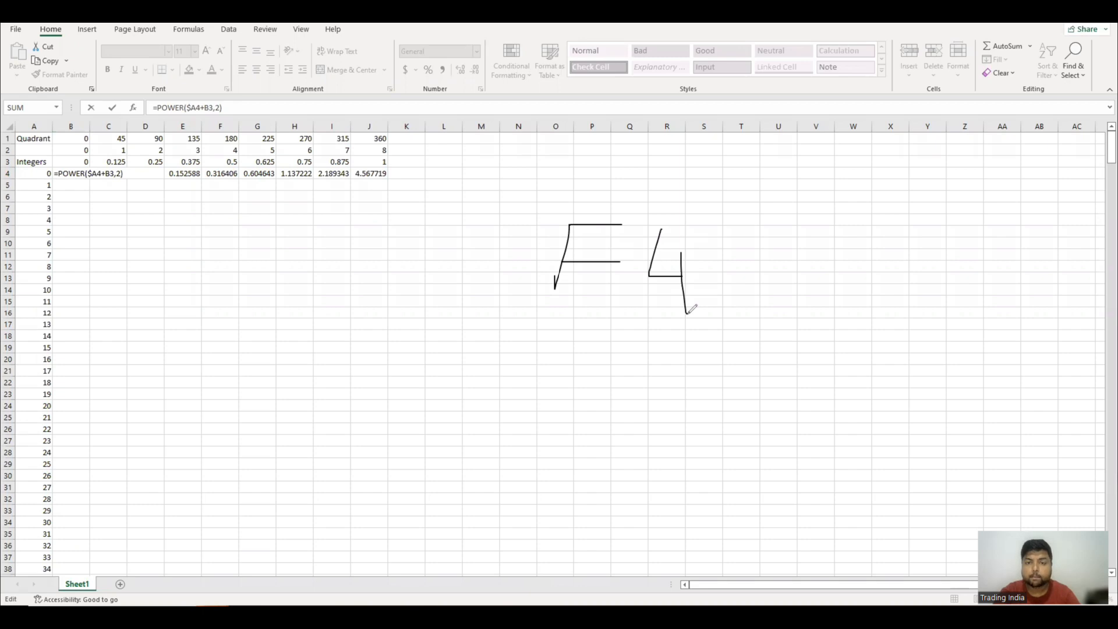
drag(752, 276, 798, 276)
mouse_move(841, 238)
mouse_down()
mouse_move(887, 237)
mouse_move(850, 302)
mouse_up()
mouse_move(931, 243)
mouse_down()
mouse_move(931, 302)
mouse_move(937, 271)
mouse_up()
mouse_move(945, 265)
mouse_down()
mouse_move(946, 300)
mouse_move(944, 259)
mouse_up()
mouse_move(955, 271)
mouse_down()
mouse_move(1019, 304)
mouse_move(874, 335)
mouse_up()
mouse_move(541, 378)
mouse_down()
mouse_move(516, 410)
mouse_move(553, 422)
mouse_move(559, 401)
mouse_up()
drag(499, 366, 444, 409)
drag(487, 348, 478, 434)
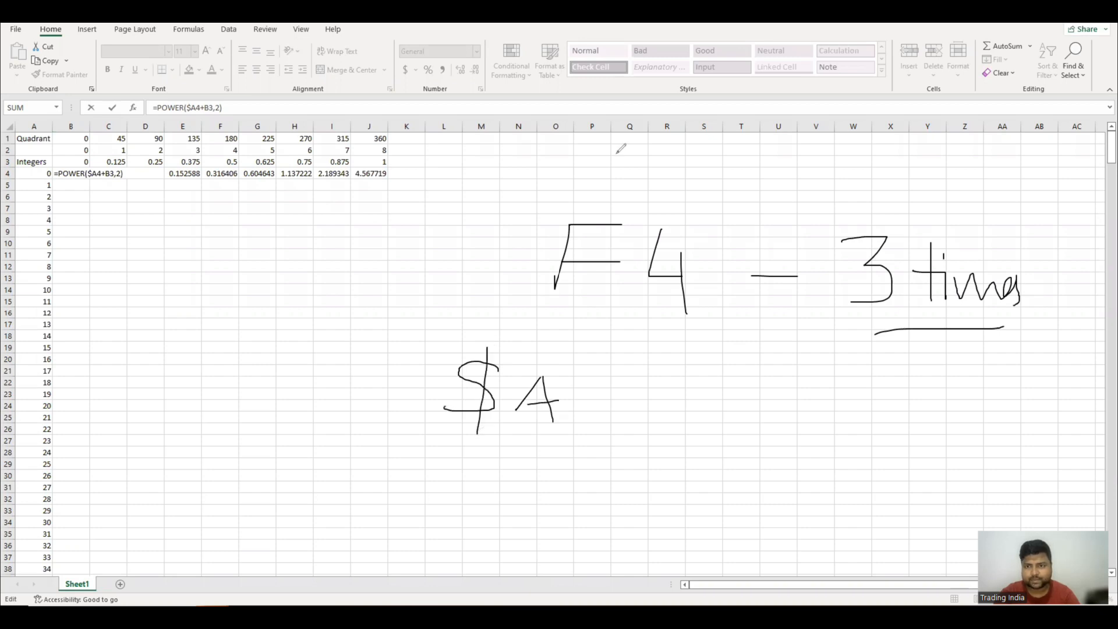
Lock the row of the B3 reference in B4's formula so it reads =POWER($A4+B$3,2)
key(Escape)
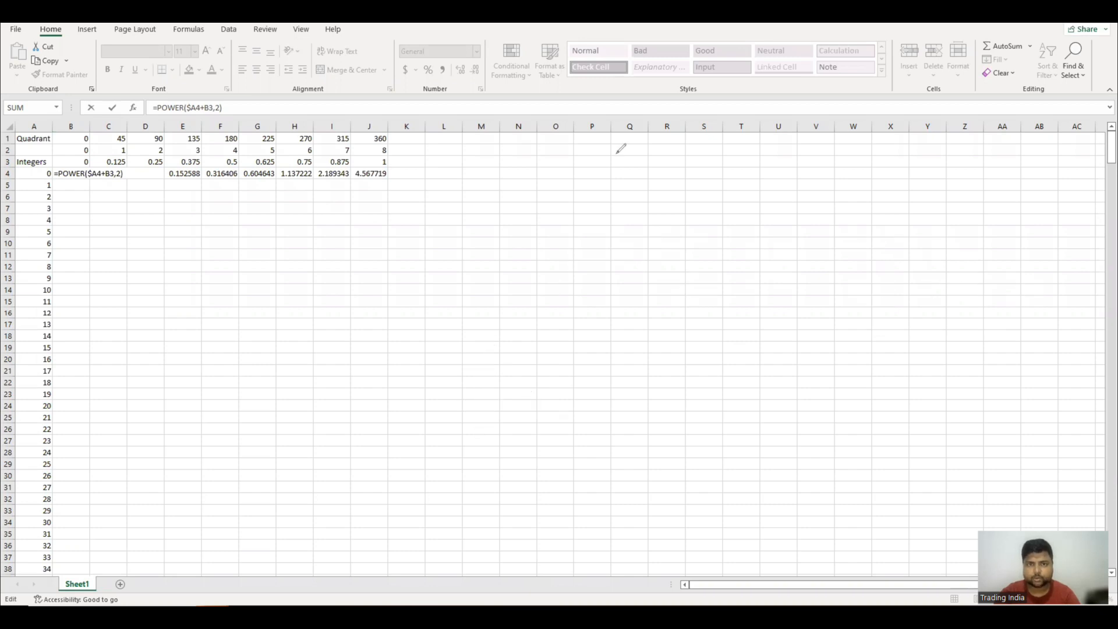
double_click(104, 174)
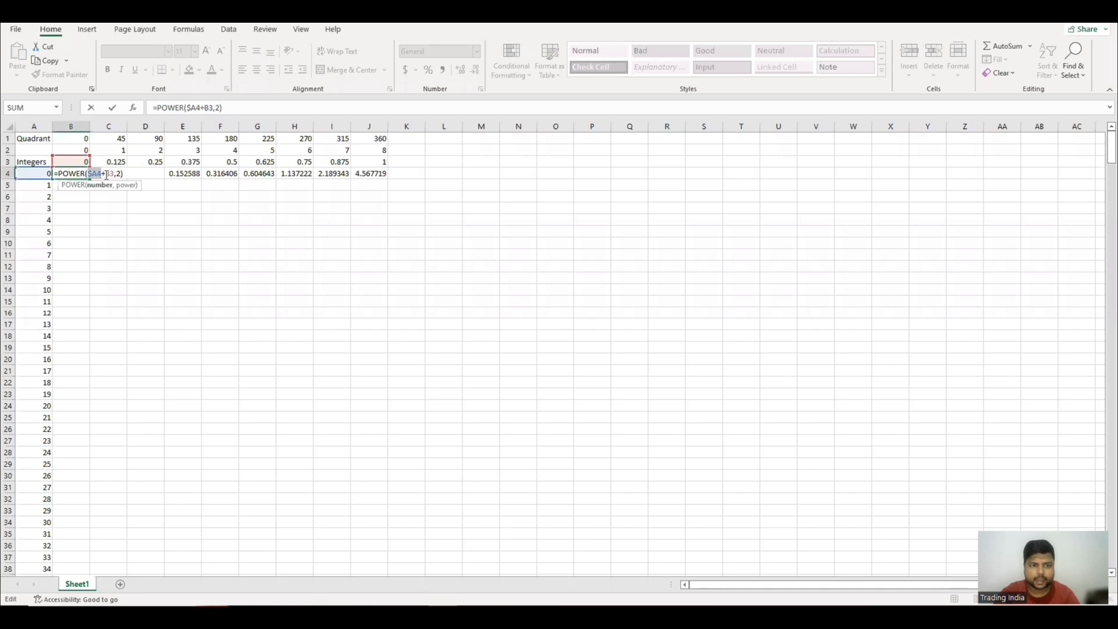
click(112, 174)
key(F4)
key(F4)
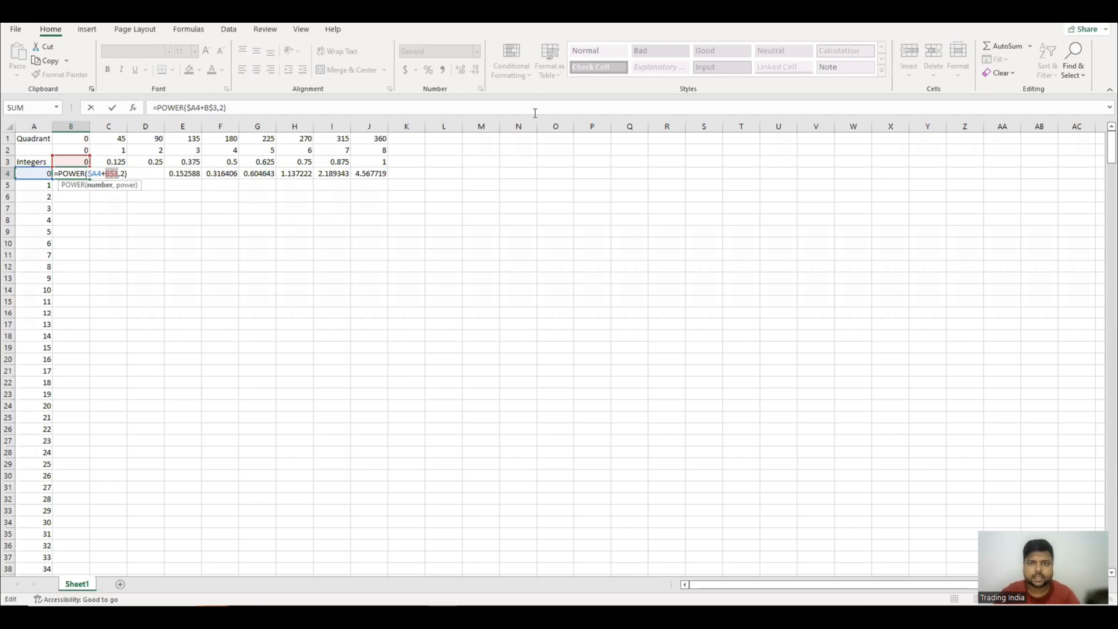
drag(543, 208, 544, 247)
mouse_move(600, 204)
mouse_down()
mouse_move(602, 237)
mouse_move(580, 245)
mouse_move(590, 255)
mouse_up()
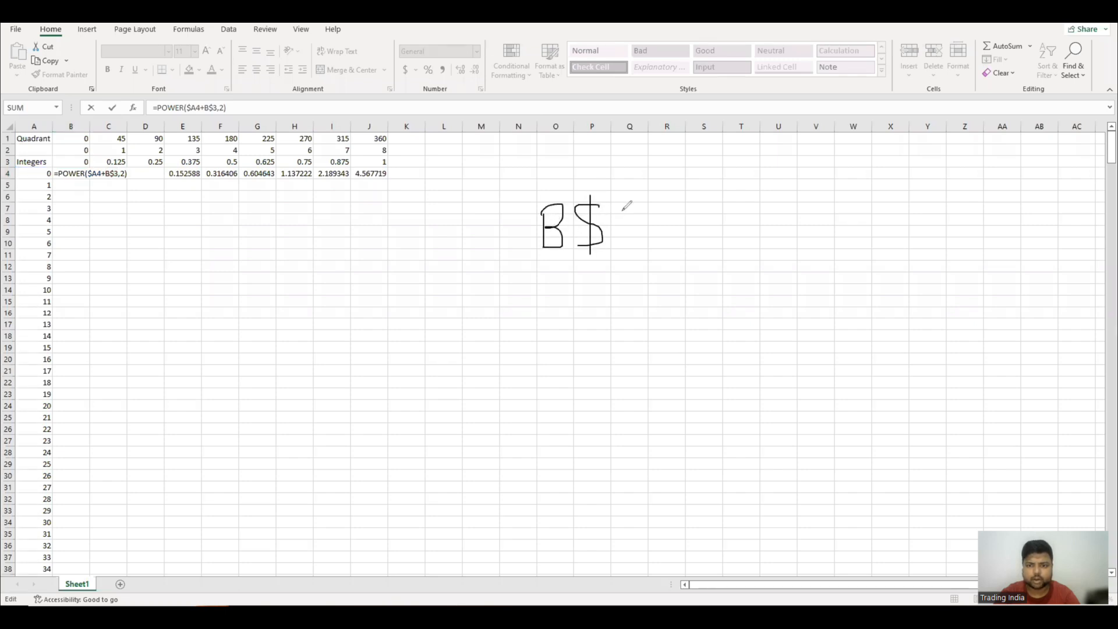
mouse_move(614, 207)
mouse_down()
mouse_move(618, 224)
mouse_move(753, 254)
mouse_up()
drag(771, 201, 772, 255)
mouse_move(757, 229)
mouse_down()
mouse_move(783, 228)
mouse_move(784, 261)
mouse_move(822, 233)
mouse_move(846, 233)
mouse_move(856, 257)
mouse_up()
click(782, 211)
drag(768, 284, 878, 286)
drag(892, 244, 919, 260)
mouse_move(925, 218)
mouse_down()
mouse_move(946, 216)
mouse_move(947, 231)
mouse_up()
drag(957, 217, 977, 244)
drag(977, 287, 974, 216)
mouse_move(998, 233)
mouse_down()
mouse_move(995, 276)
mouse_move(990, 232)
mouse_move(997, 252)
mouse_move(1067, 272)
mouse_move(1061, 287)
mouse_up()
mouse_move(968, 310)
mouse_down()
mouse_move(1083, 318)
mouse_move(984, 325)
mouse_up()
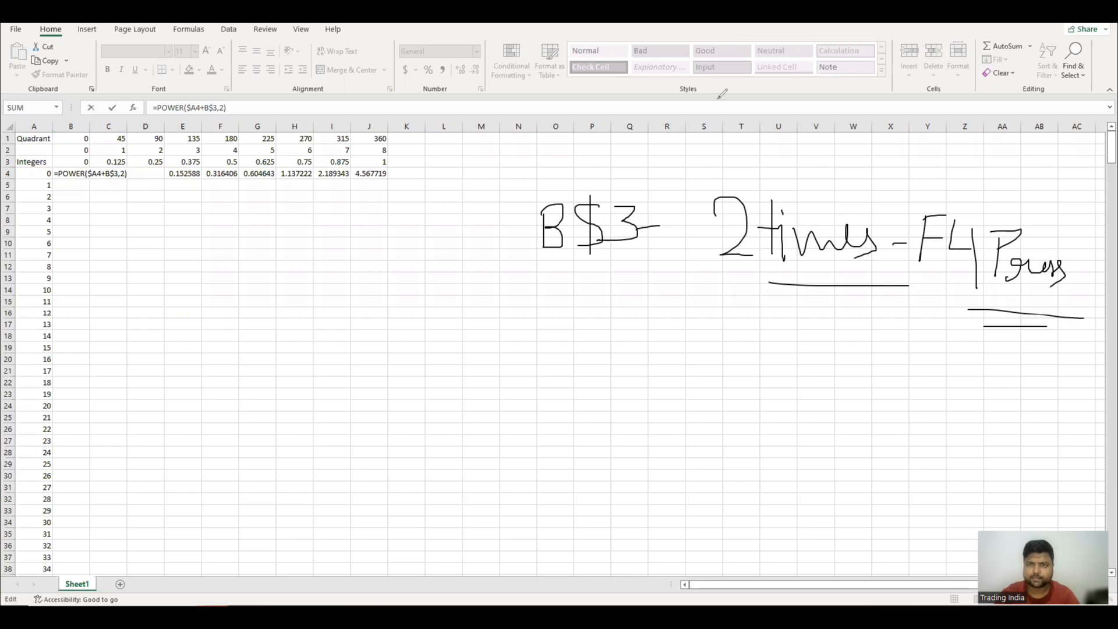
key(Escape)
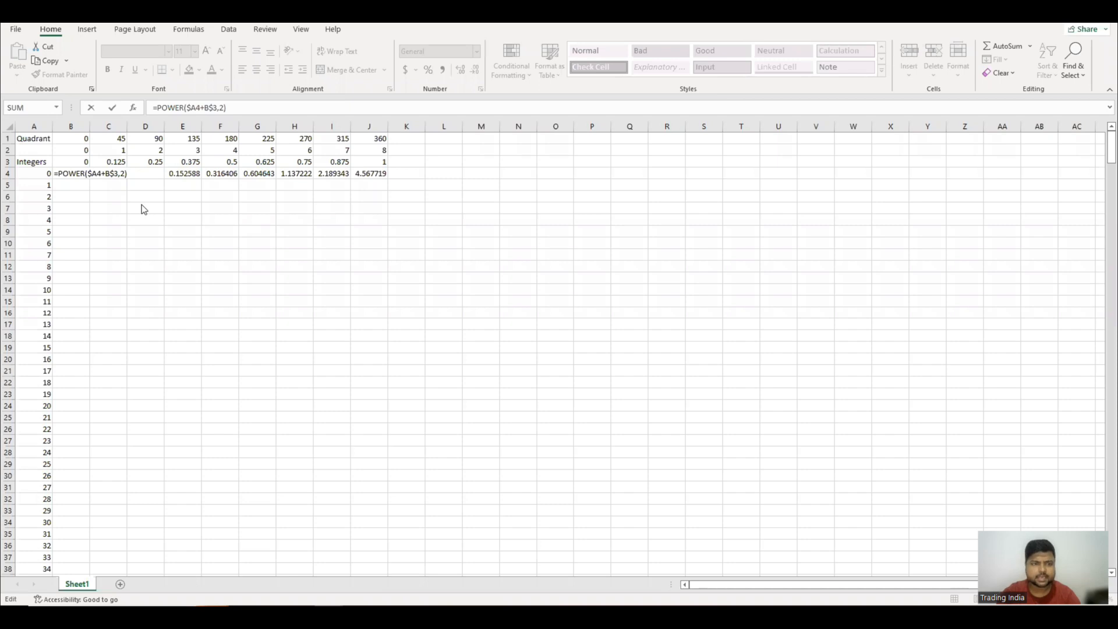
Commit B4's locked POWER formula and fill it across row 4 through cell J4
click(76, 171)
key(ctrl+Return)
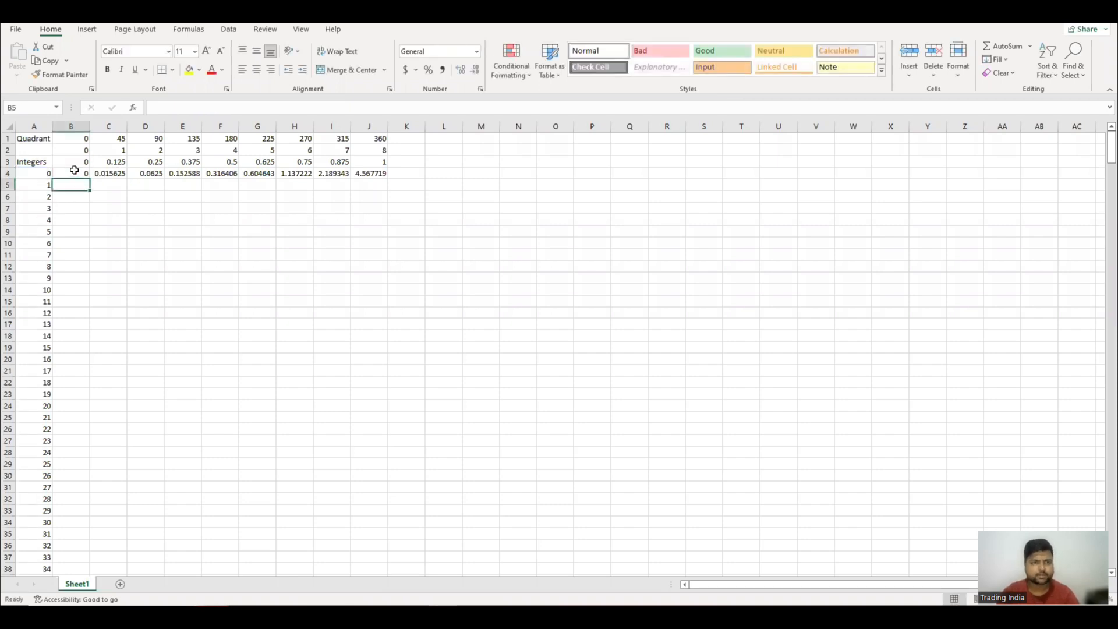
key(ctrl+shift+Right)
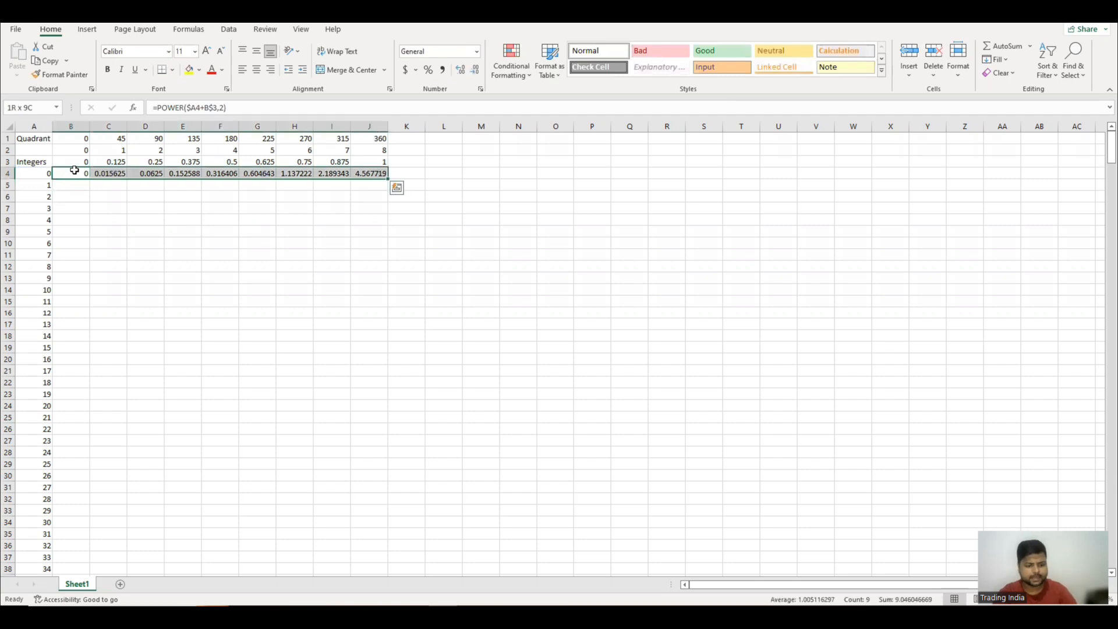
key(ctrl+r)
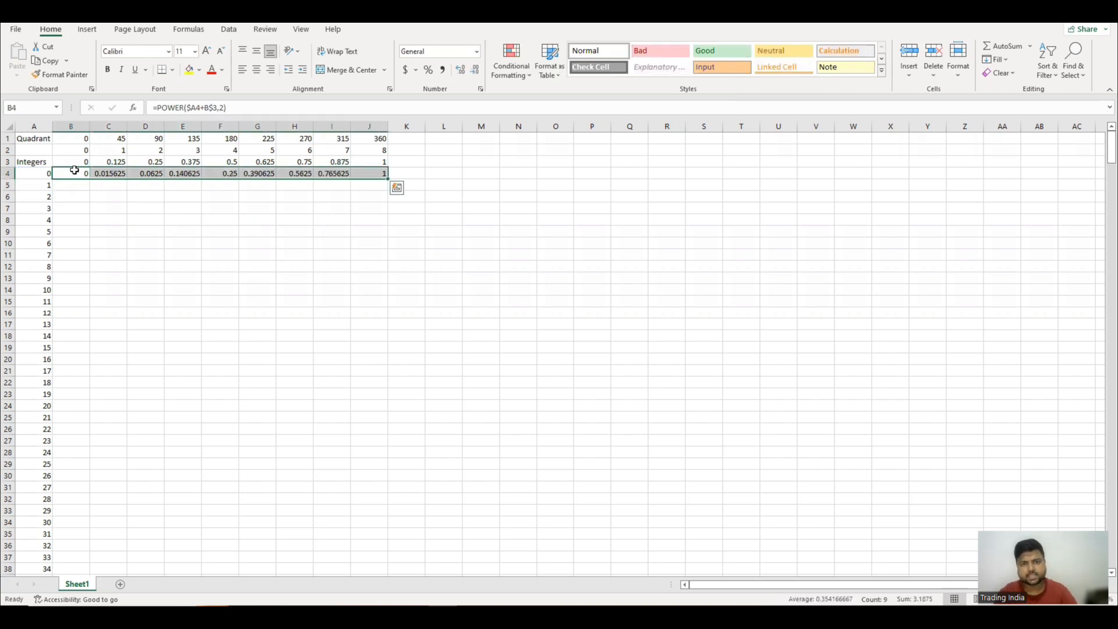
key(Down)
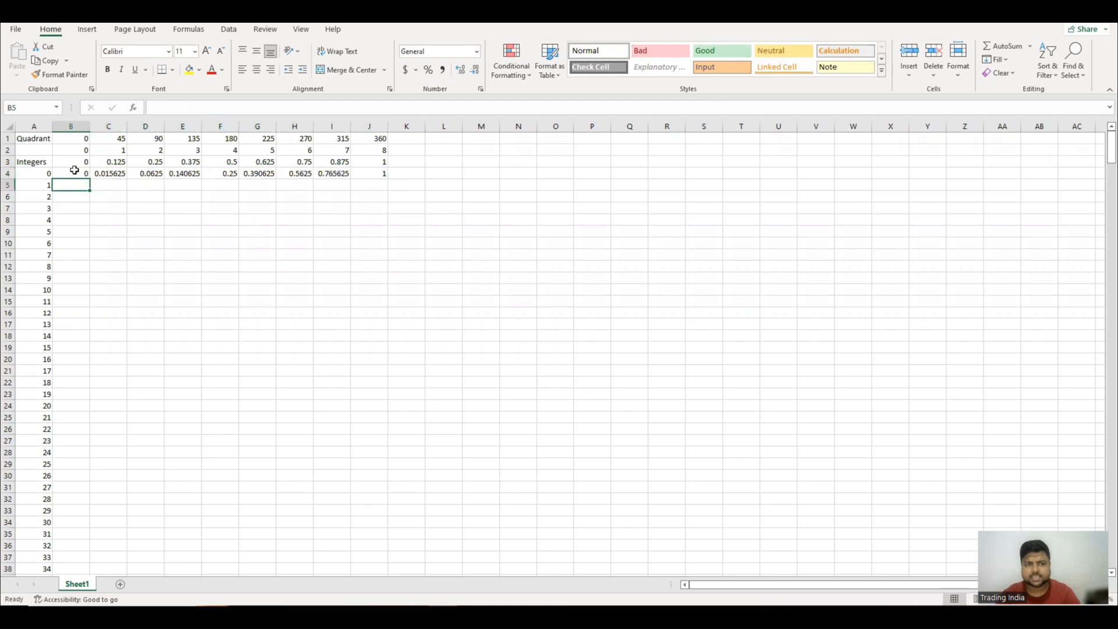
click(74, 171)
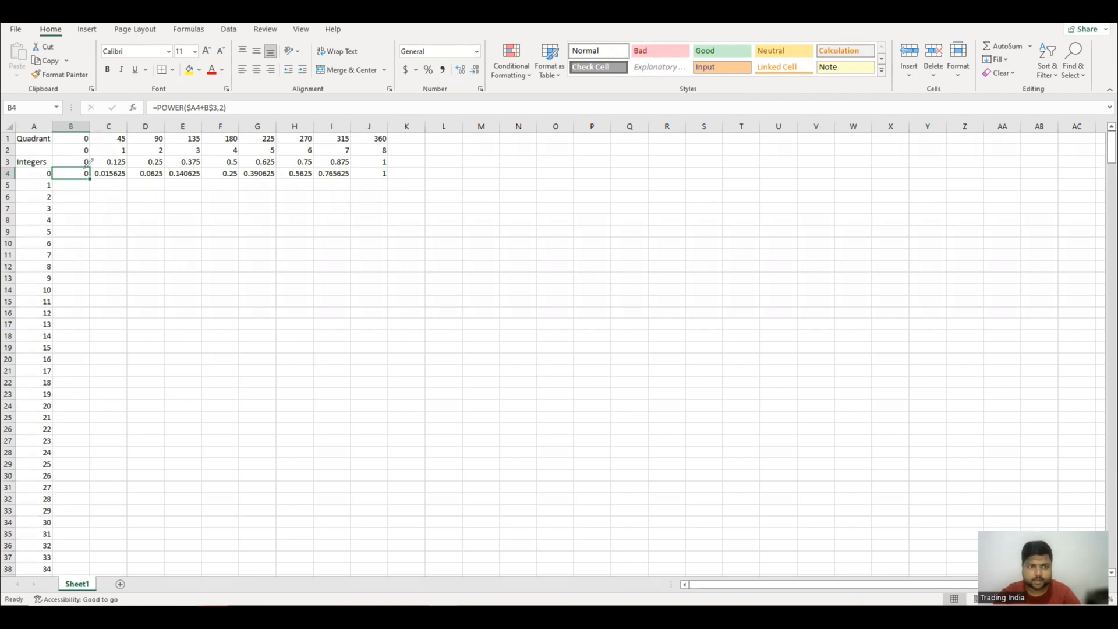
mouse_move(83, 165)
mouse_down()
mouse_move(67, 162)
mouse_move(68, 488)
mouse_move(58, 506)
mouse_move(100, 452)
mouse_up()
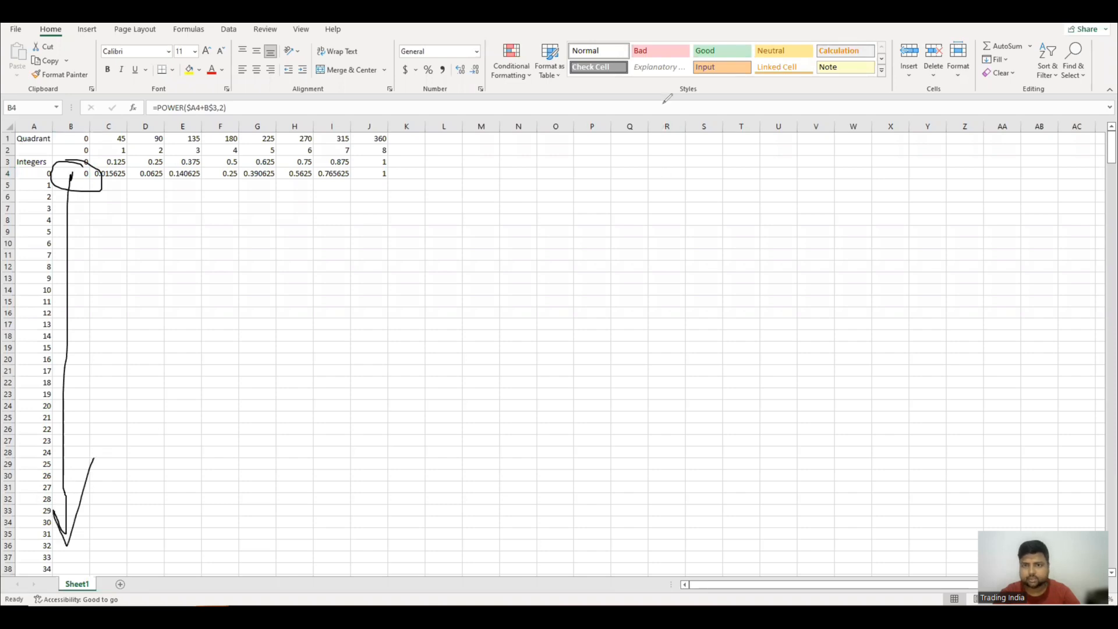
click(343, 59)
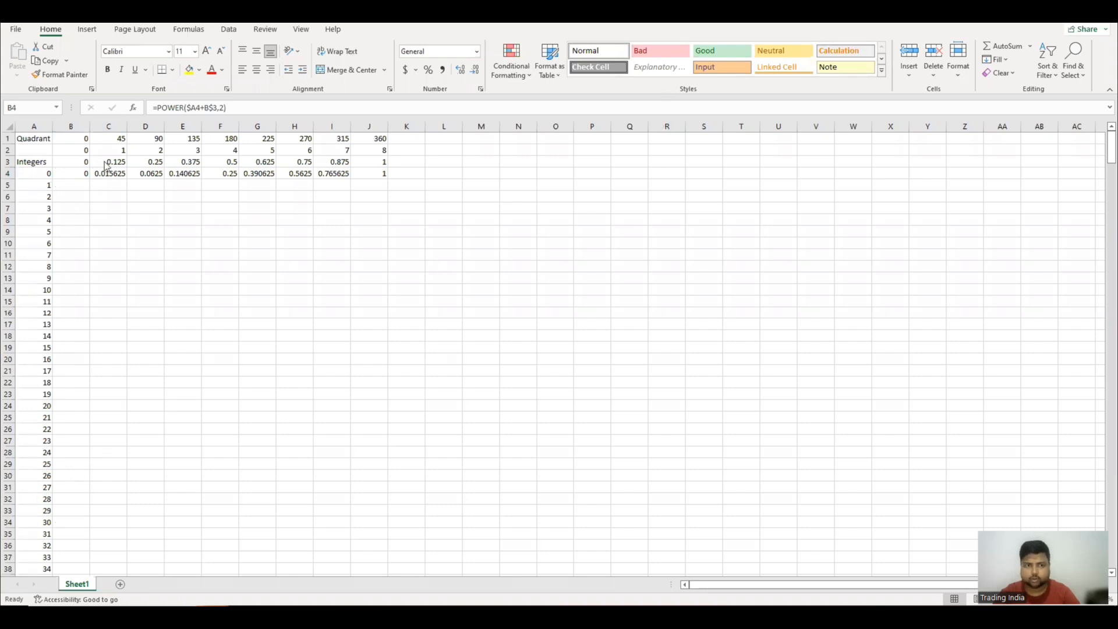
Fill the POWER formula from B4 down column B to row 504, beside the integer 500
click(71, 174)
key(Left)
key(ctrl+Down)
key(Right)
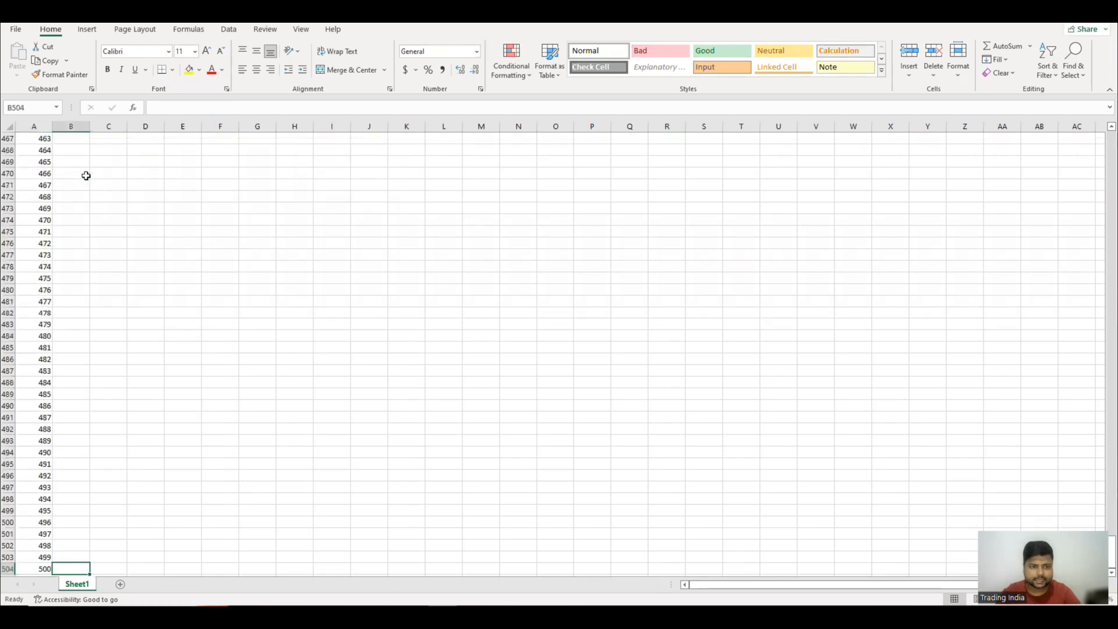
key(ctrl+shift+Up)
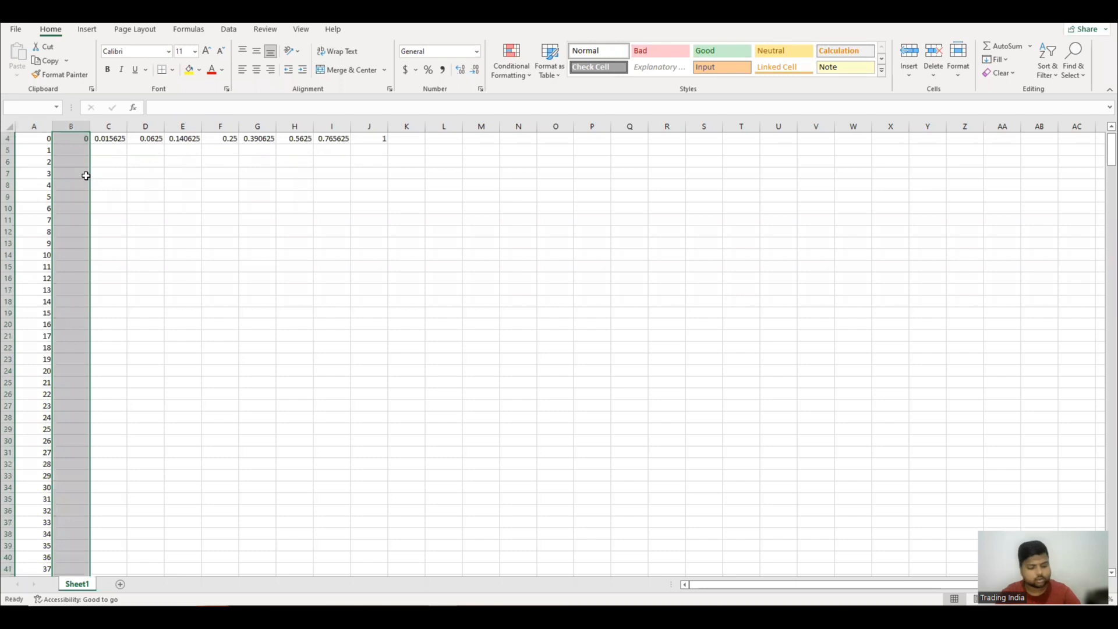
key(ctrl+d)
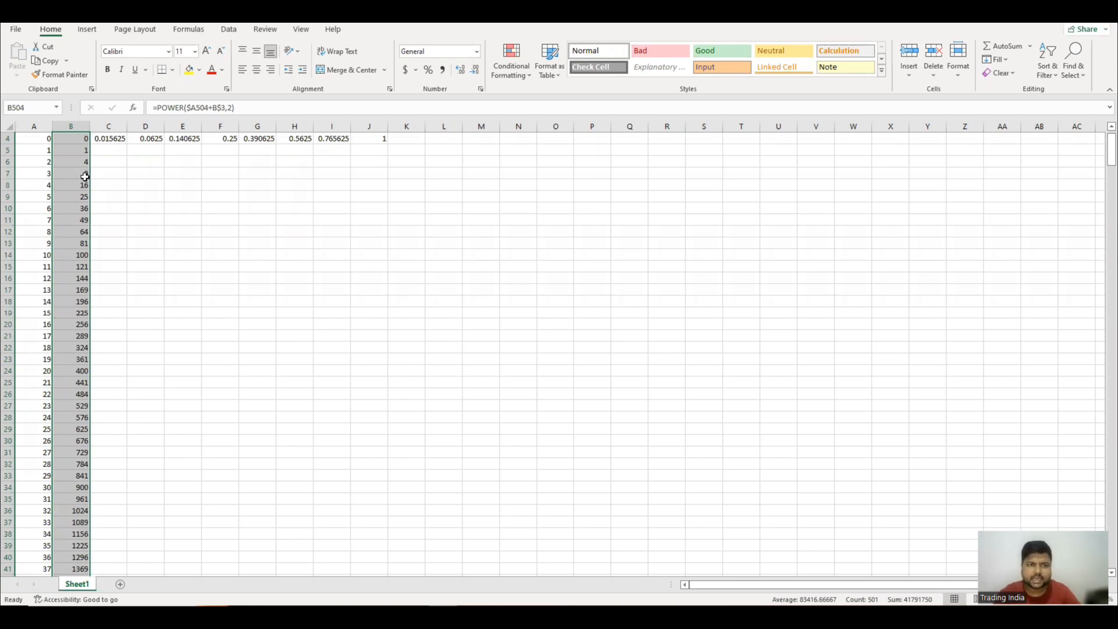
key(ctrl+q)
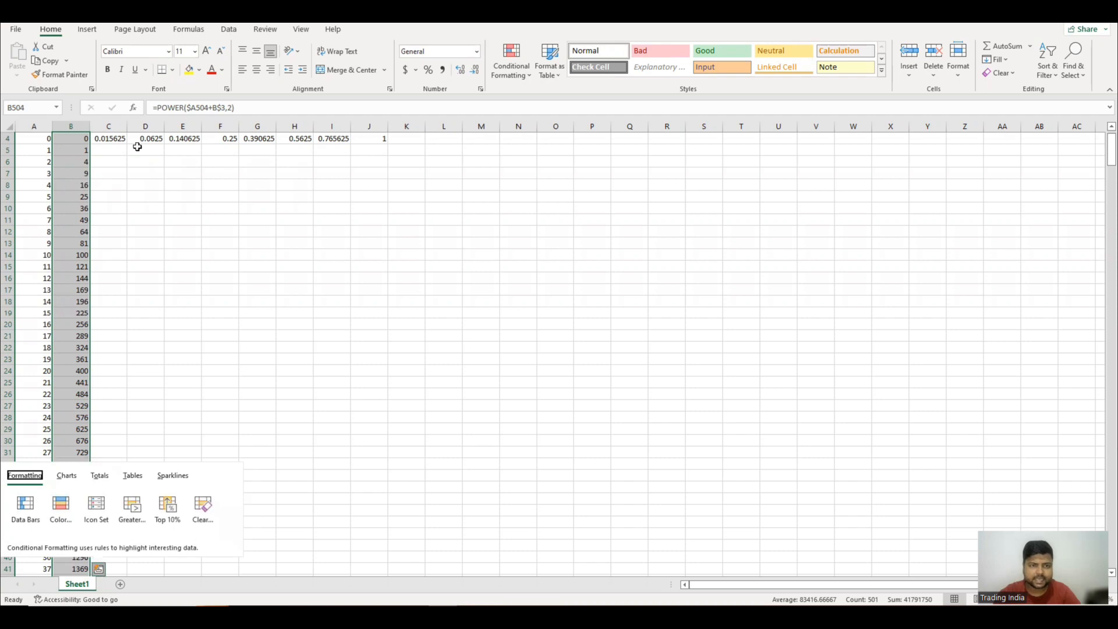
key(Right)
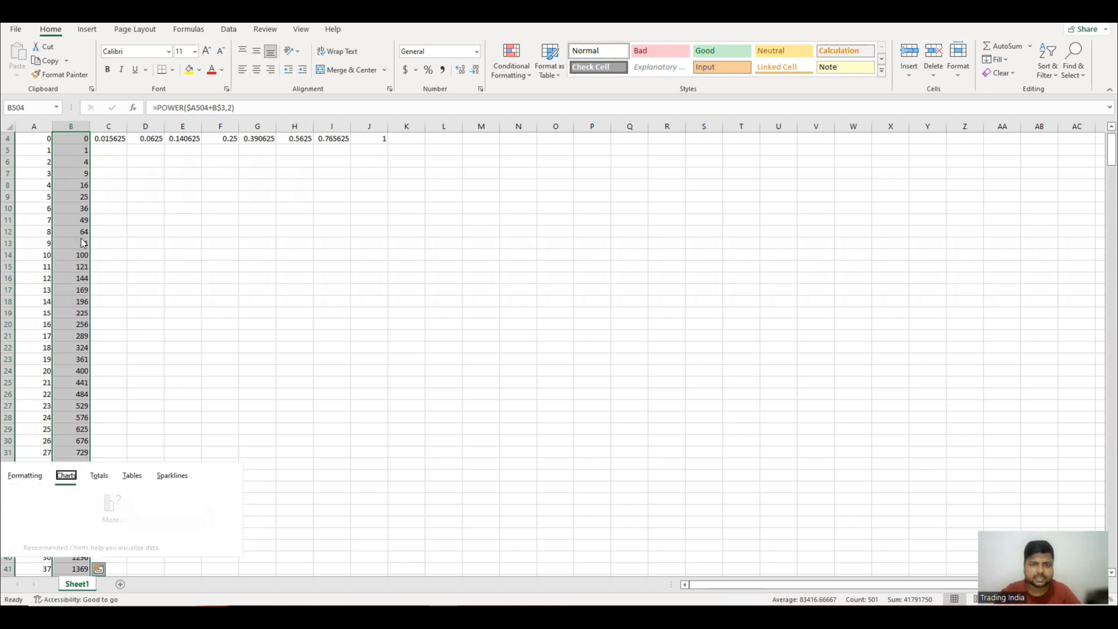
key(Escape)
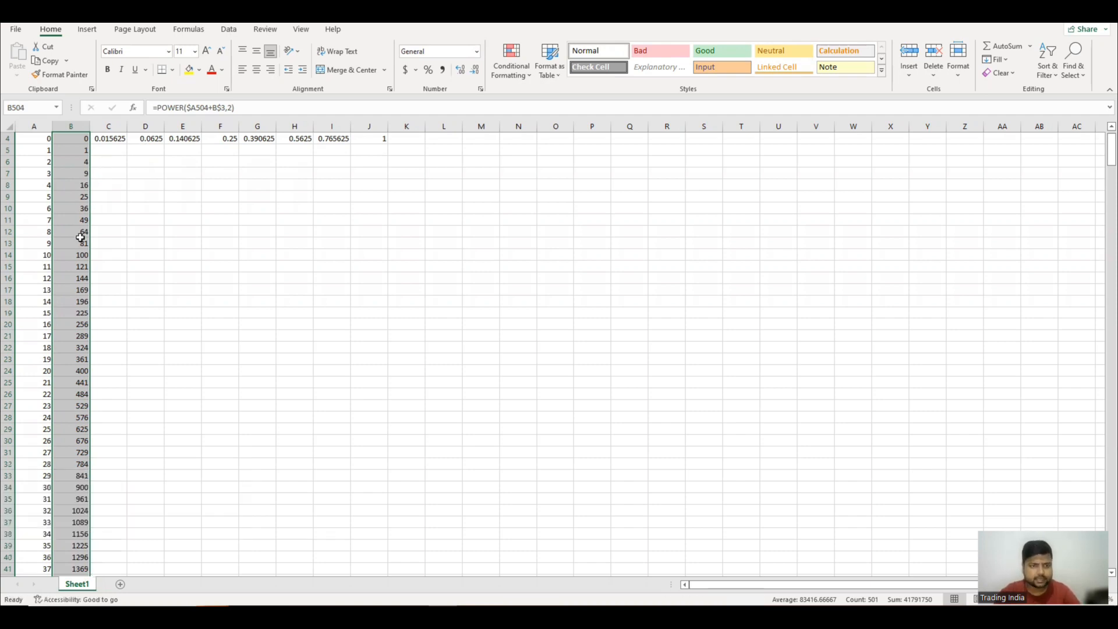
Fill column B's POWER formula right through column J for the range B5:J504
key(ctrl+shift+Right)
key(Left)
key(Right)
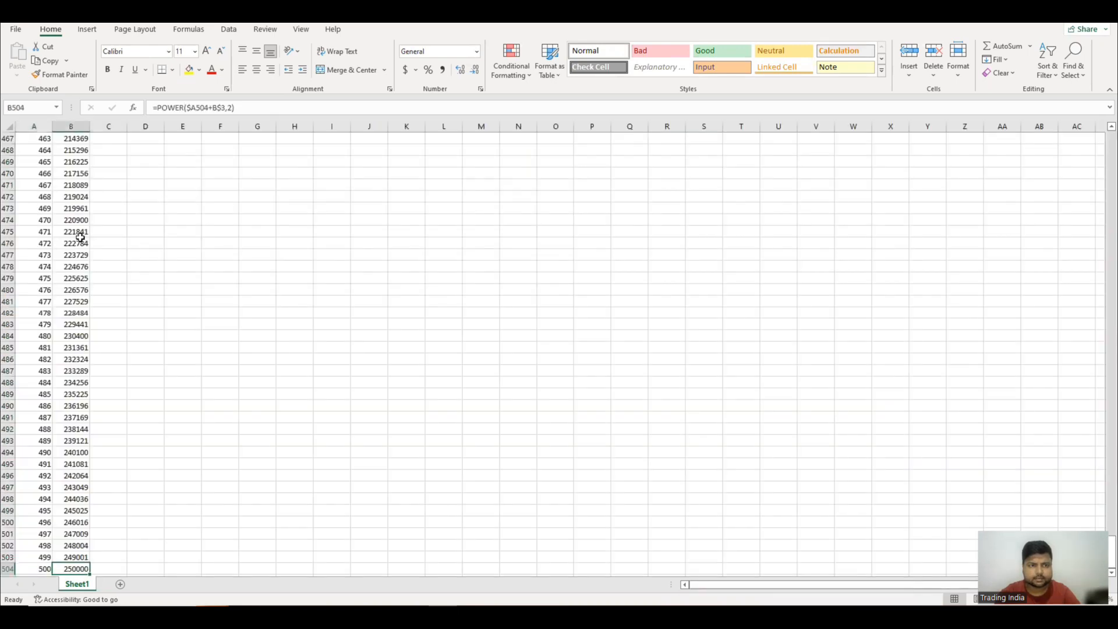
key(ctrl+shift+Up)
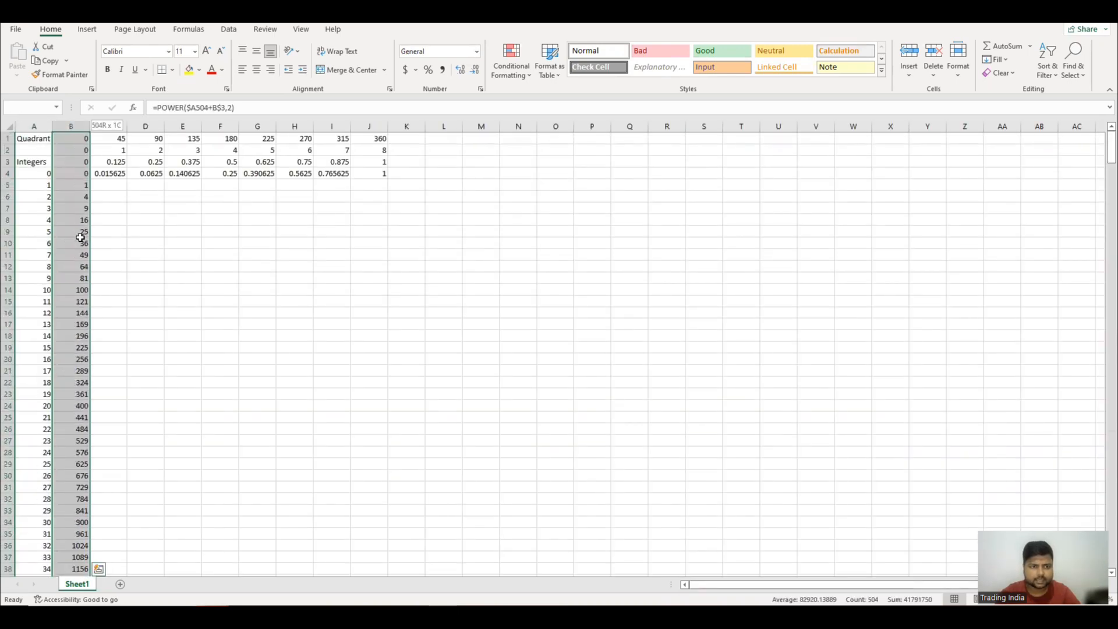
key(shift+Down)
key(shift+Right)
key(shift+Right)
key(shift+Right)
key(shift+Right)
key(shift+Right)
key(shift+Right)
key(shift+Right)
key(shift+Right)
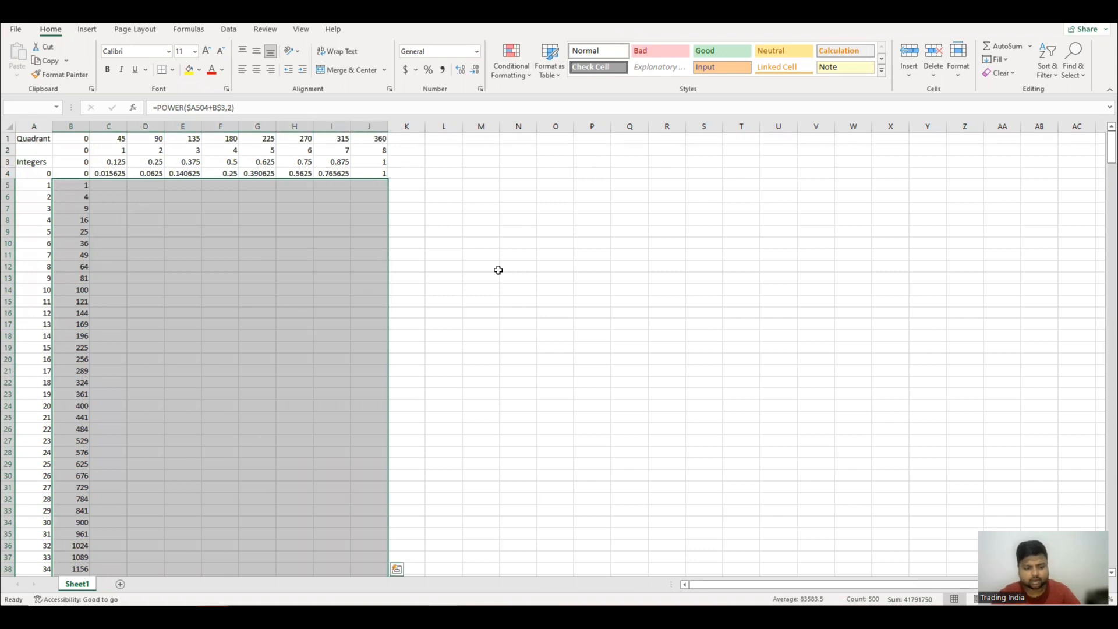
Scan the filled grid and check the formulas of sample cells in rows 5 to 9
click(331, 233)
click(376, 185)
click(367, 232)
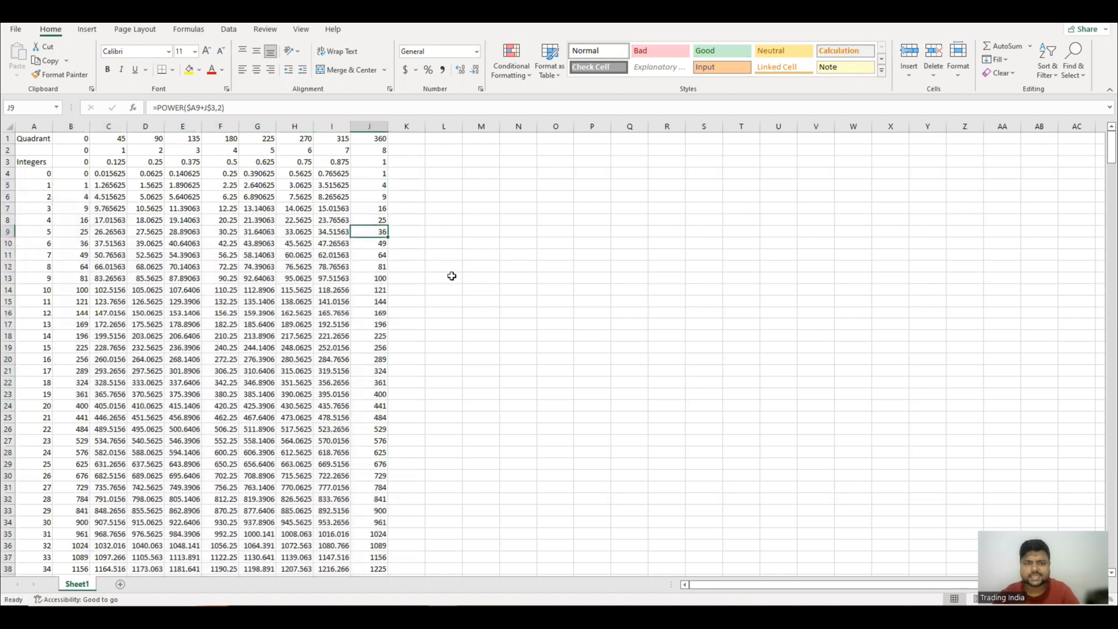
scroll(330, 305, down, 15)
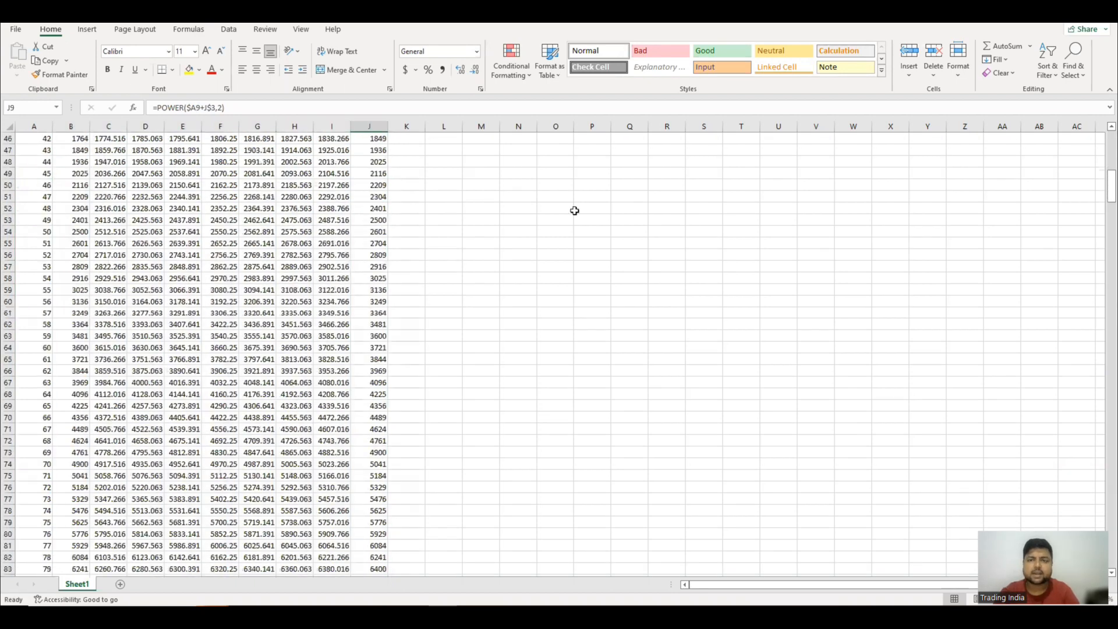
scroll(421, 263, up, 14)
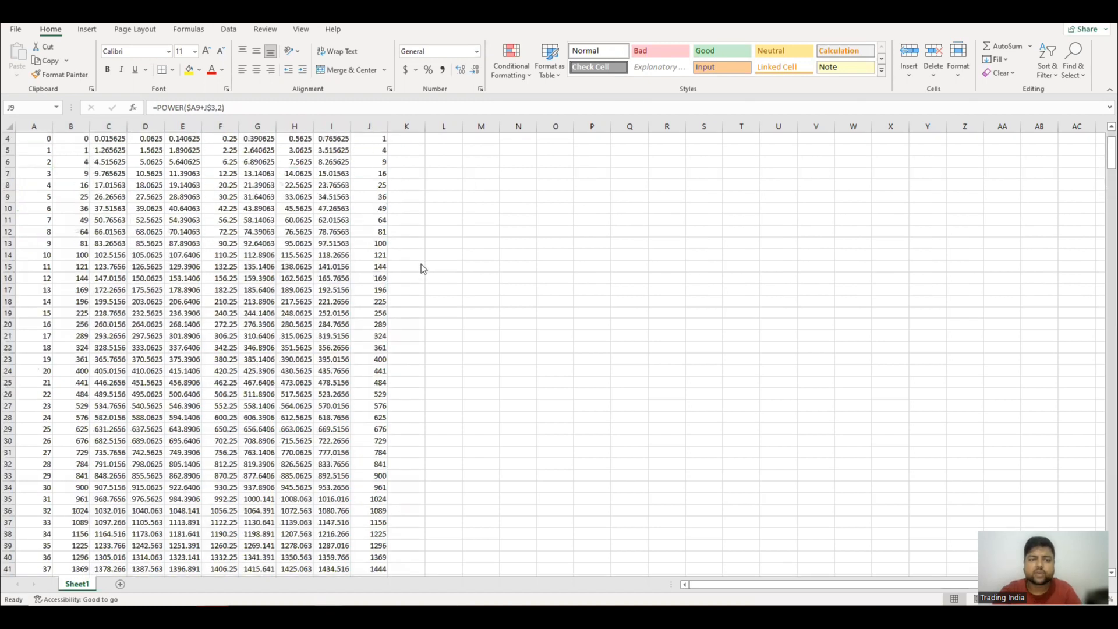
scroll(426, 262, up, 1)
click(107, 221)
click(82, 195)
click(102, 195)
click(152, 198)
click(323, 224)
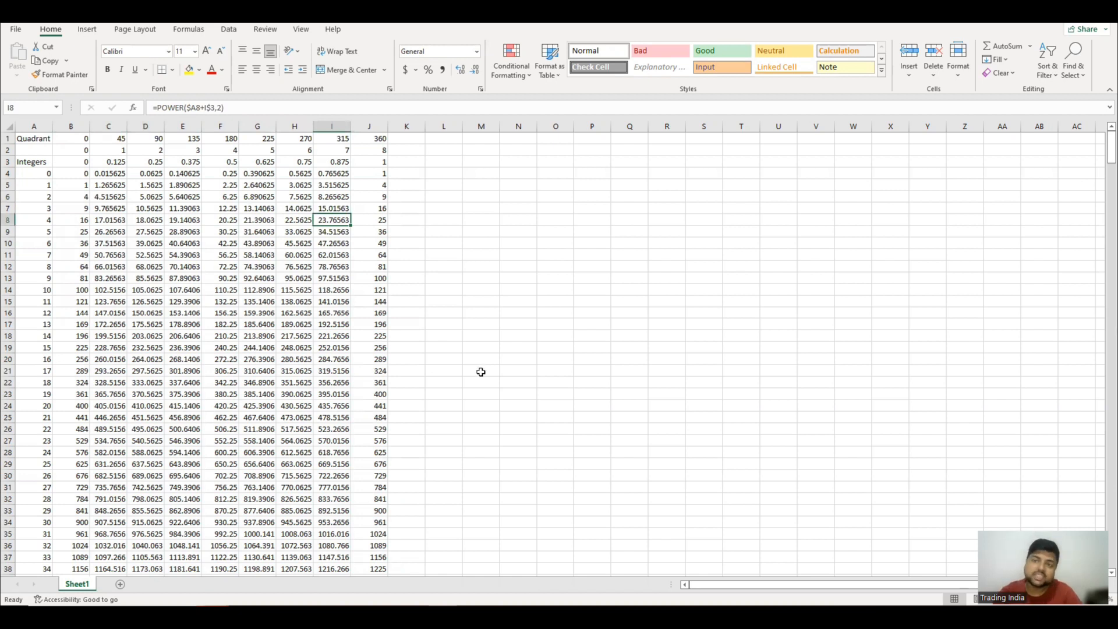
Check the POWER formulas across rows 21 and 19 through column J
click(272, 375)
click(290, 374)
click(329, 372)
click(376, 370)
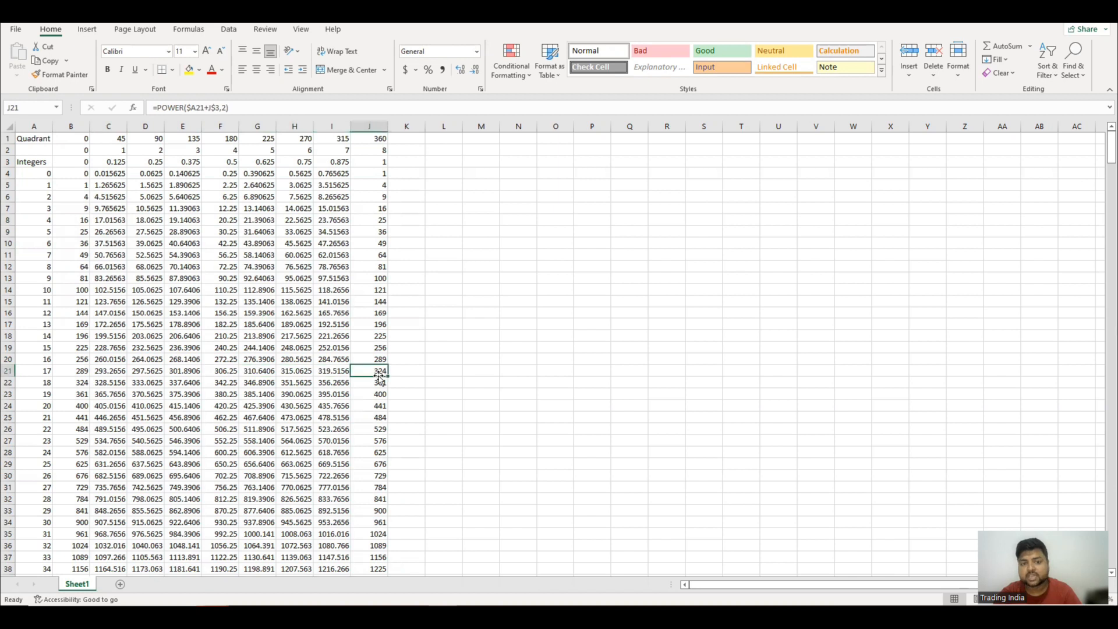
click(103, 351)
click(137, 347)
click(191, 347)
click(226, 347)
click(260, 350)
click(295, 350)
click(344, 350)
click(382, 348)
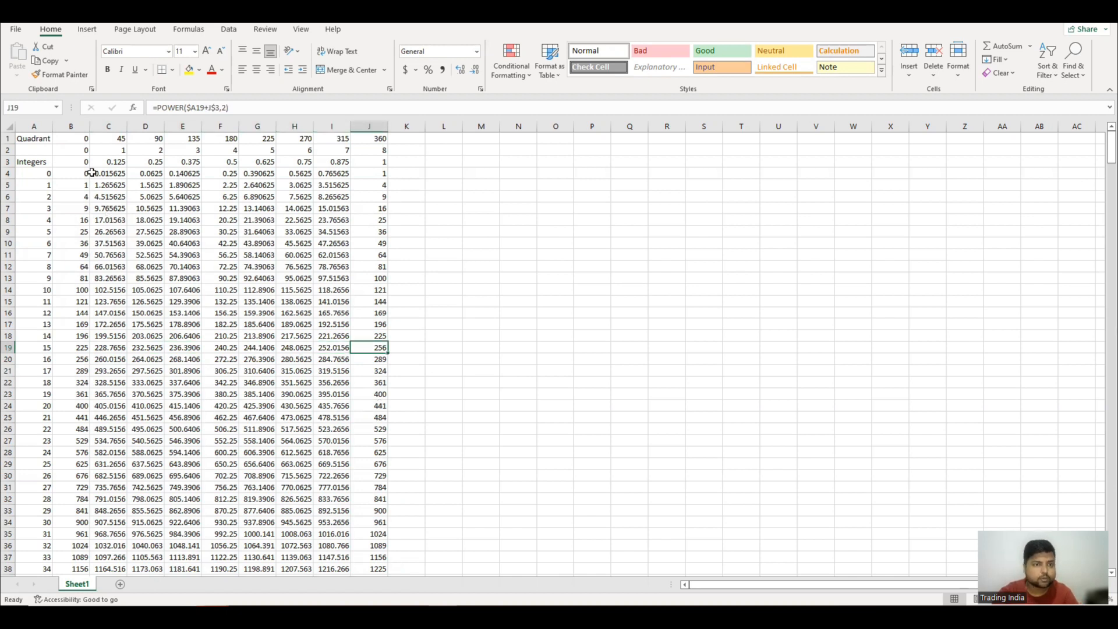
Shade the Quadrant header row A1:J1 with a light gold fill
drag(24, 138, 379, 139)
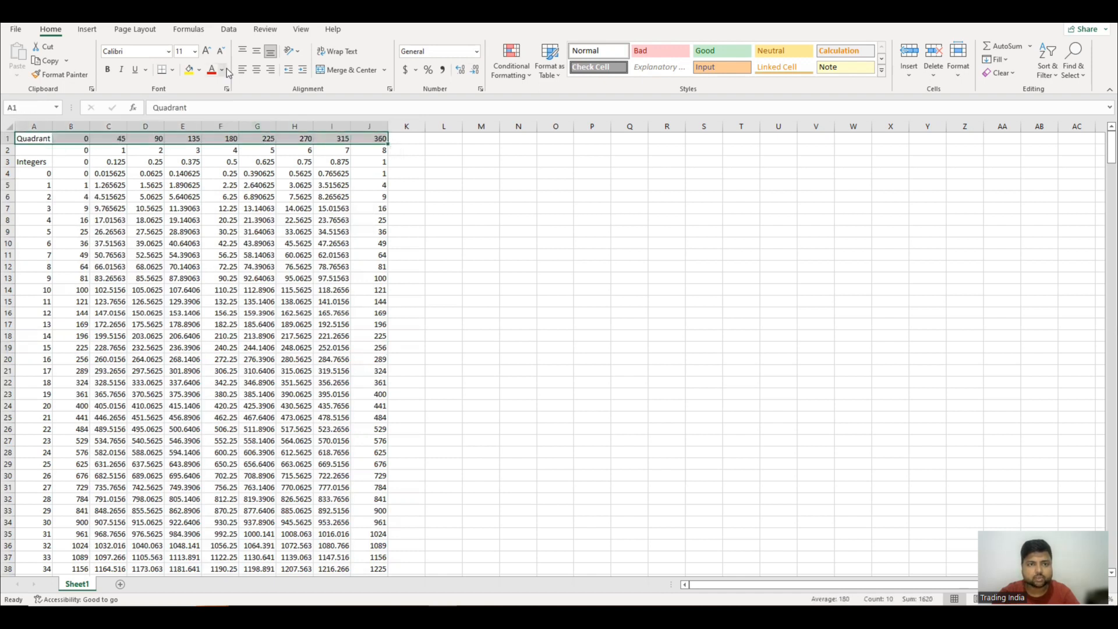
click(190, 72)
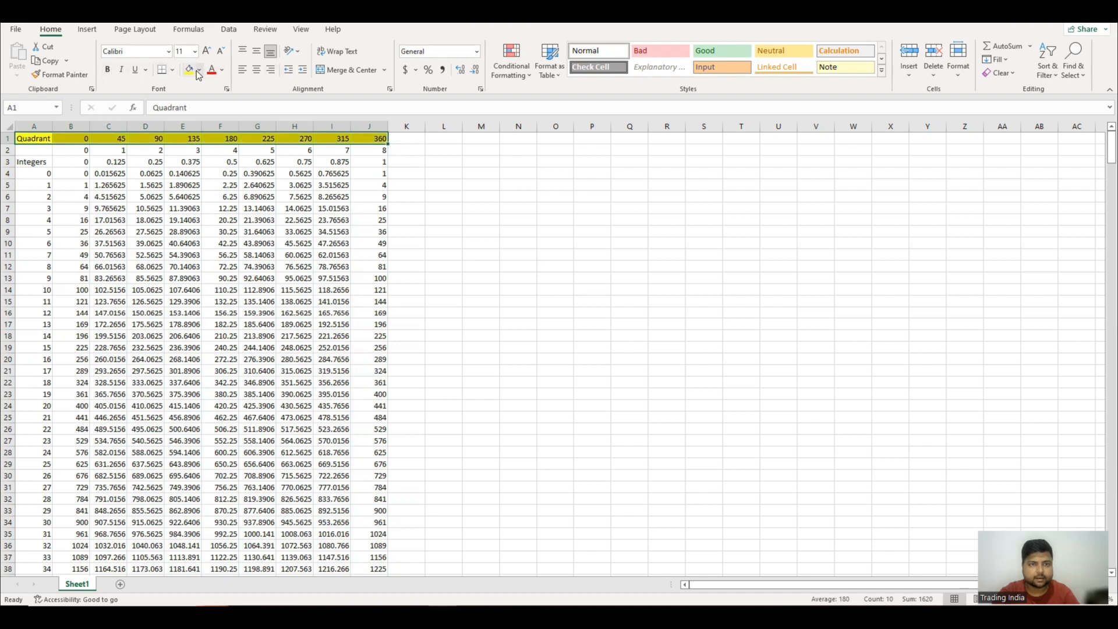
click(200, 70)
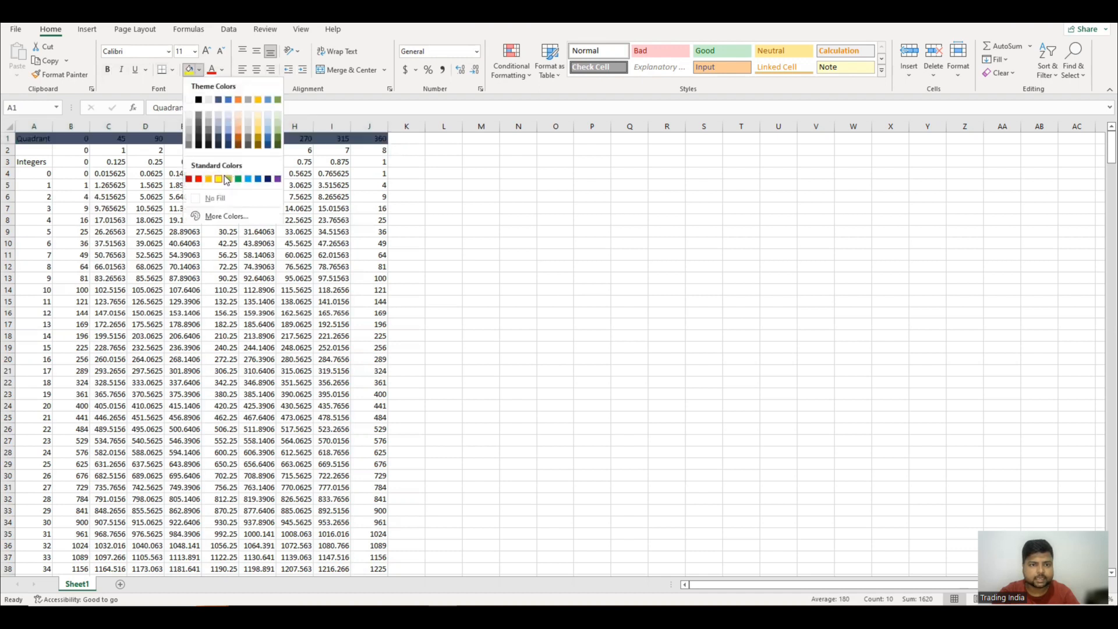
click(260, 131)
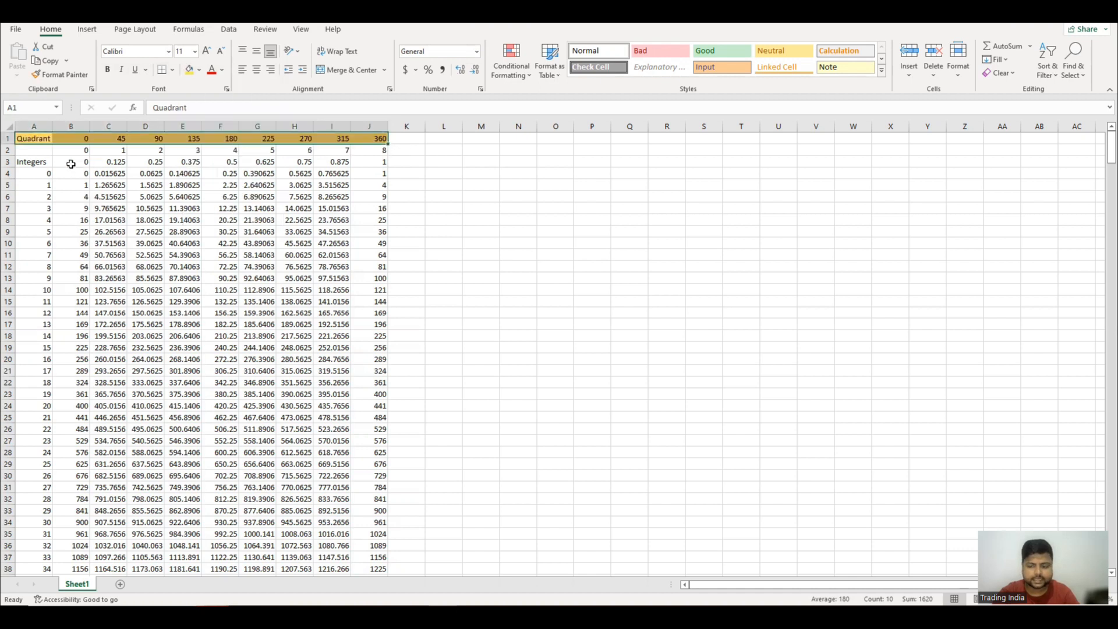
Shade the Integers header row A3:J3 with the green theme fill color
drag(34, 163, 362, 164)
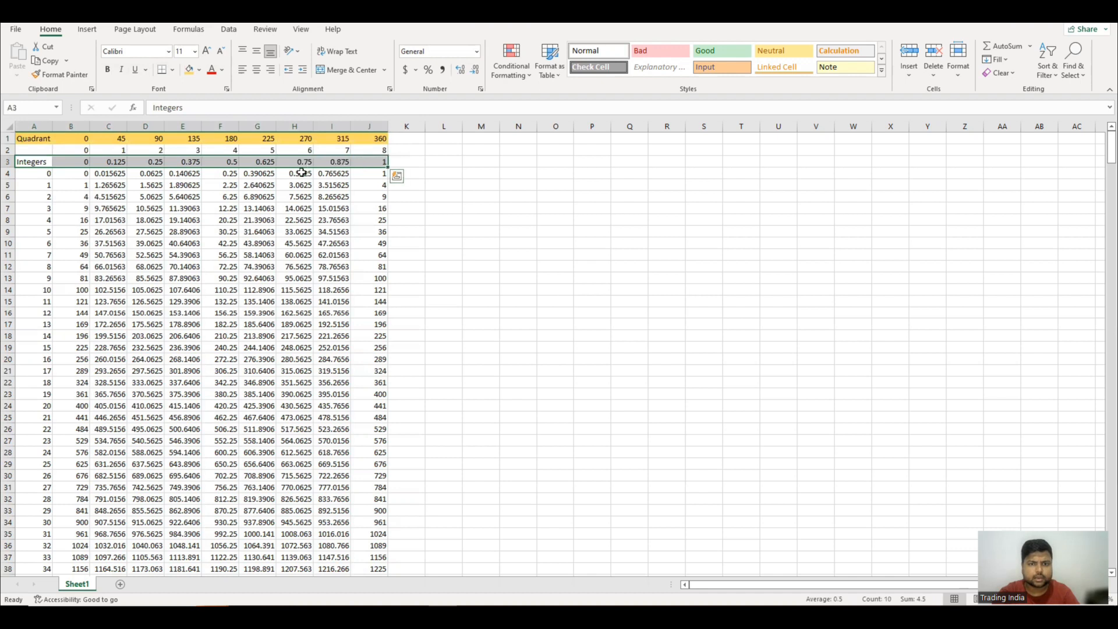
click(199, 71)
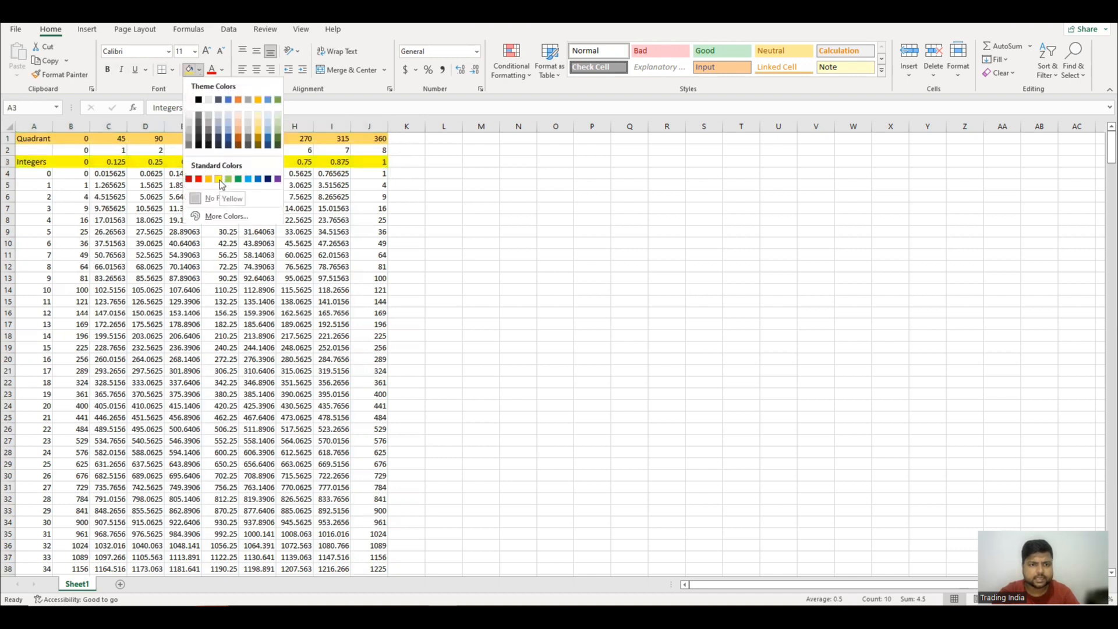
click(278, 100)
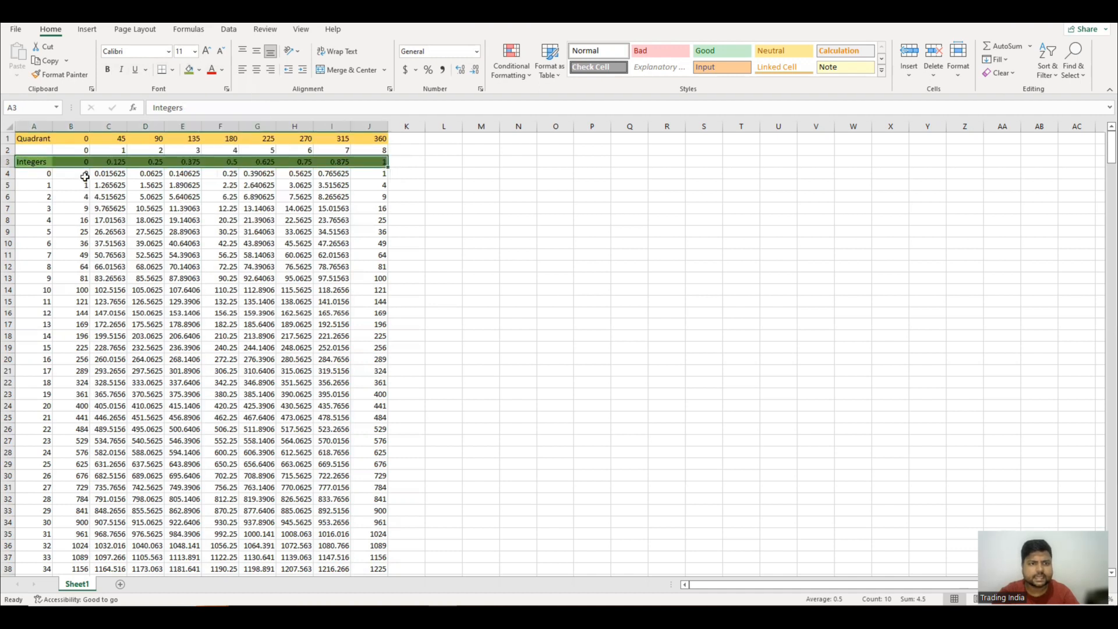
click(582, 243)
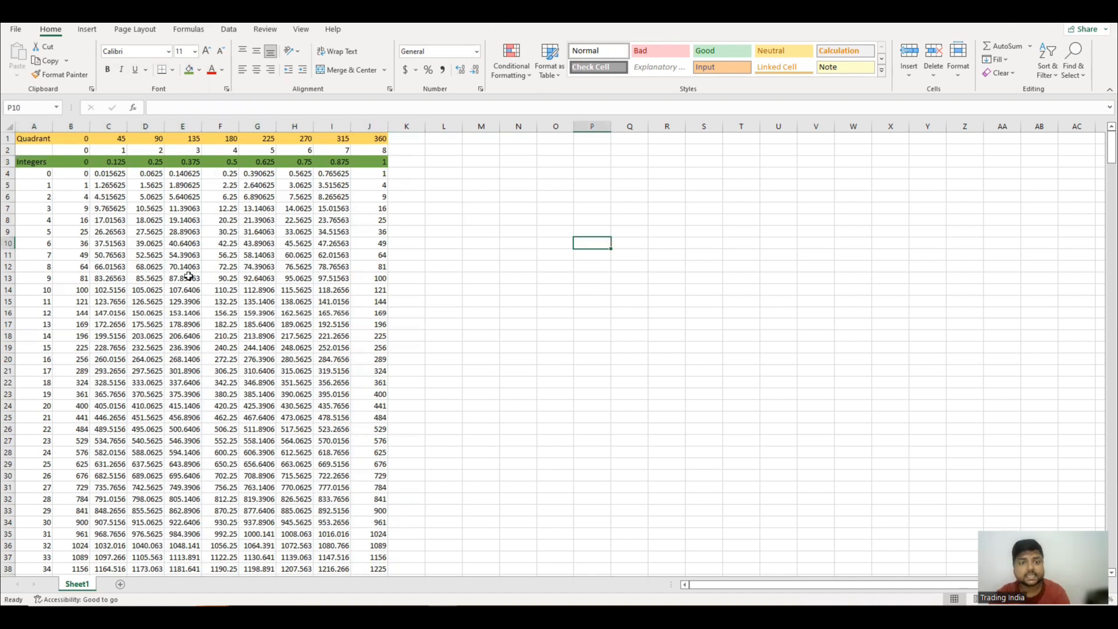
key(Right)
key(Right)
key(Down)
key(Down)
key(Down)
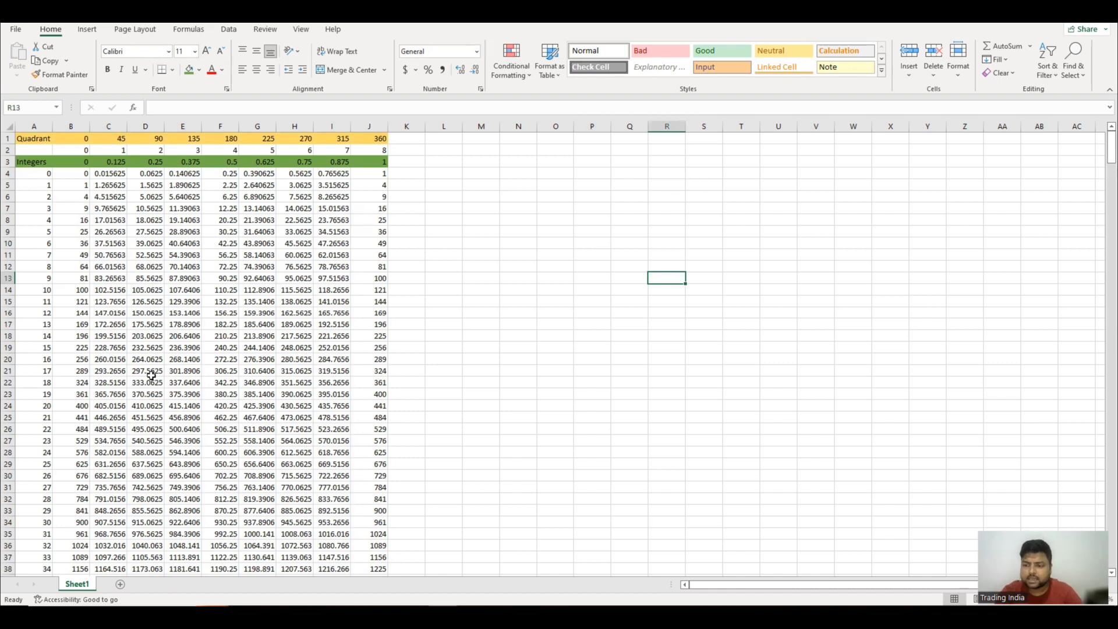
click(82, 324)
click(99, 325)
scroll(163, 327, down, 12)
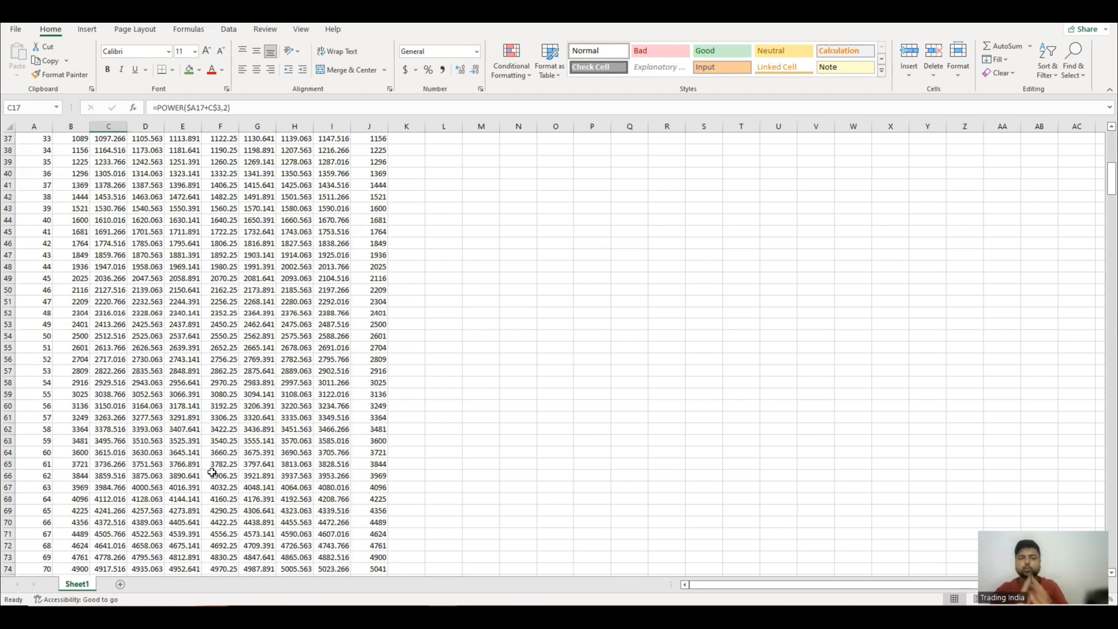
Add a second, blank worksheet to the workbook
click(146, 584)
click(109, 255)
drag(109, 173, 730, 518)
click(452, 323)
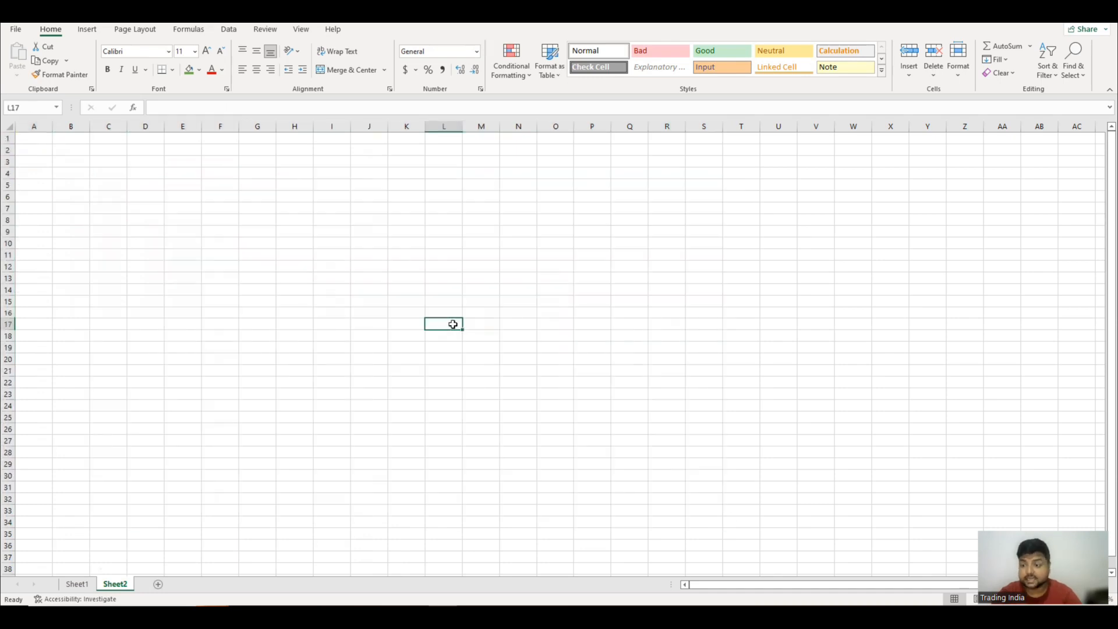
click(259, 291)
Examine the Sheet1 grid and its header rows alongside the blank Sheet2
click(76, 584)
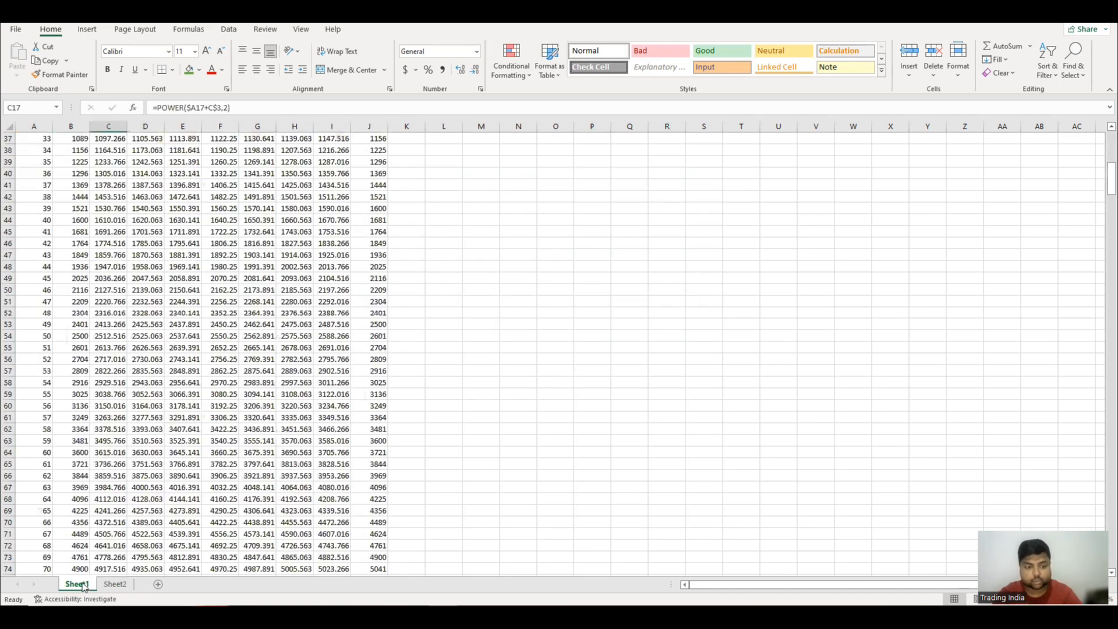
click(115, 585)
click(119, 301)
click(194, 300)
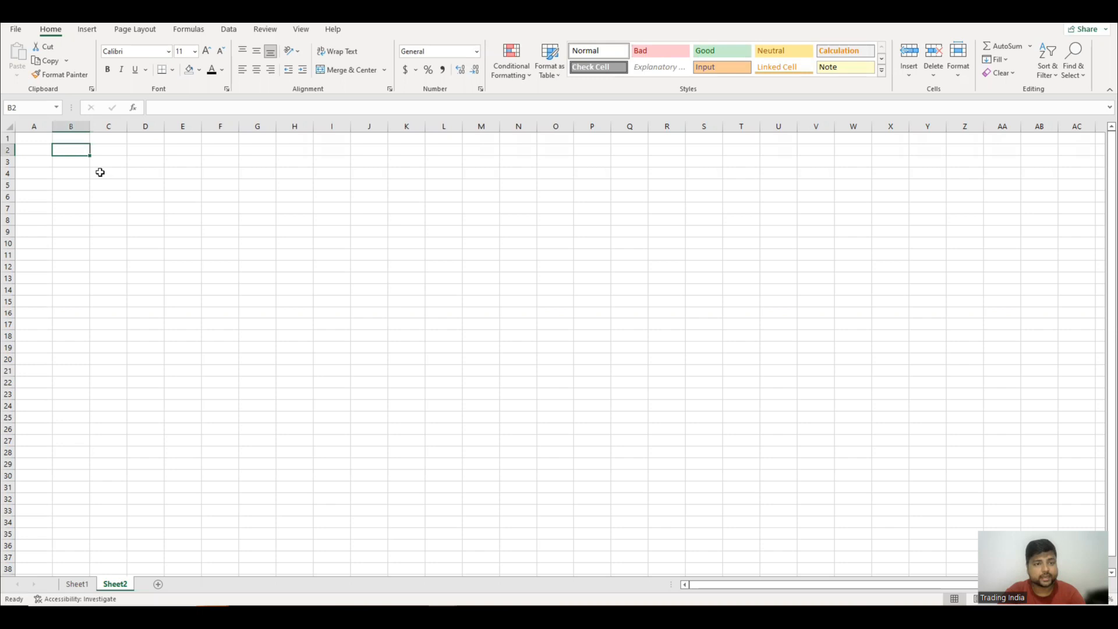
click(89, 586)
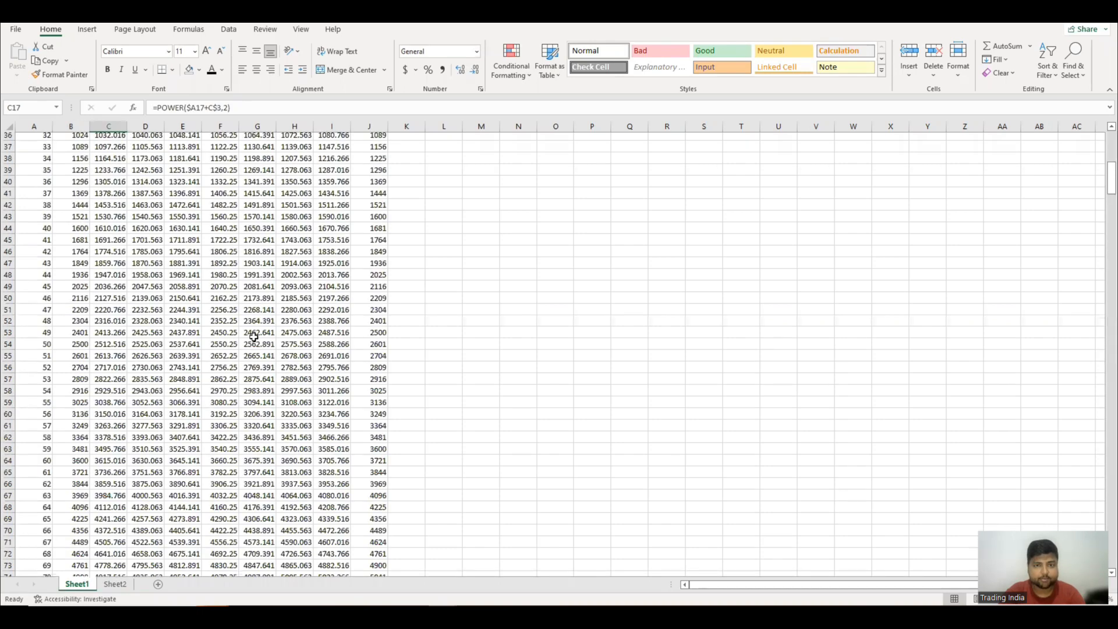
scroll(146, 268, up, 12)
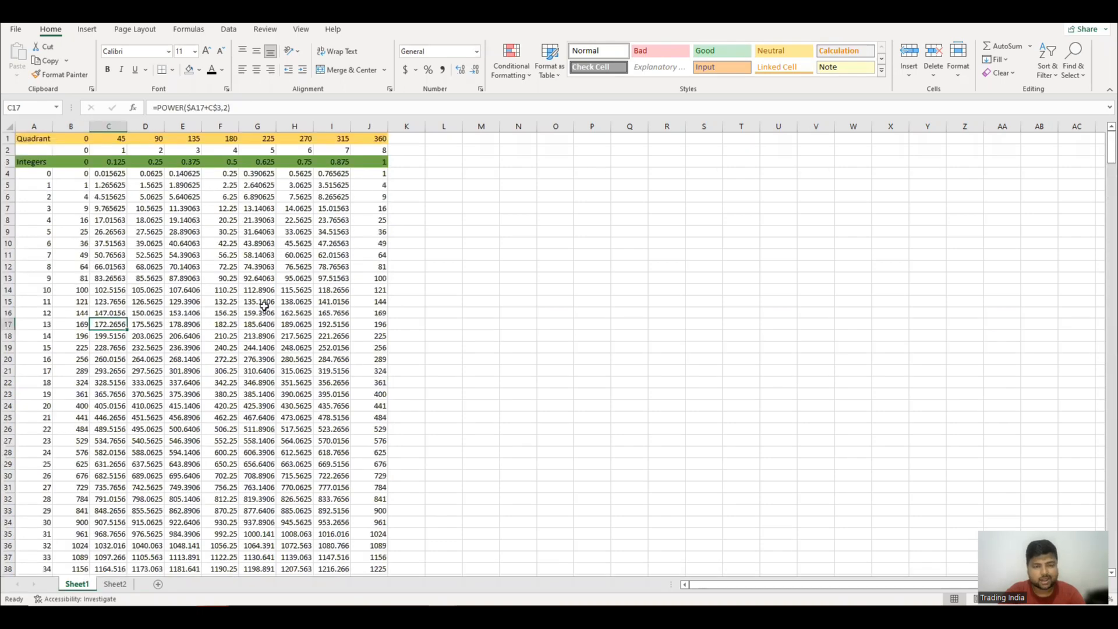
click(115, 585)
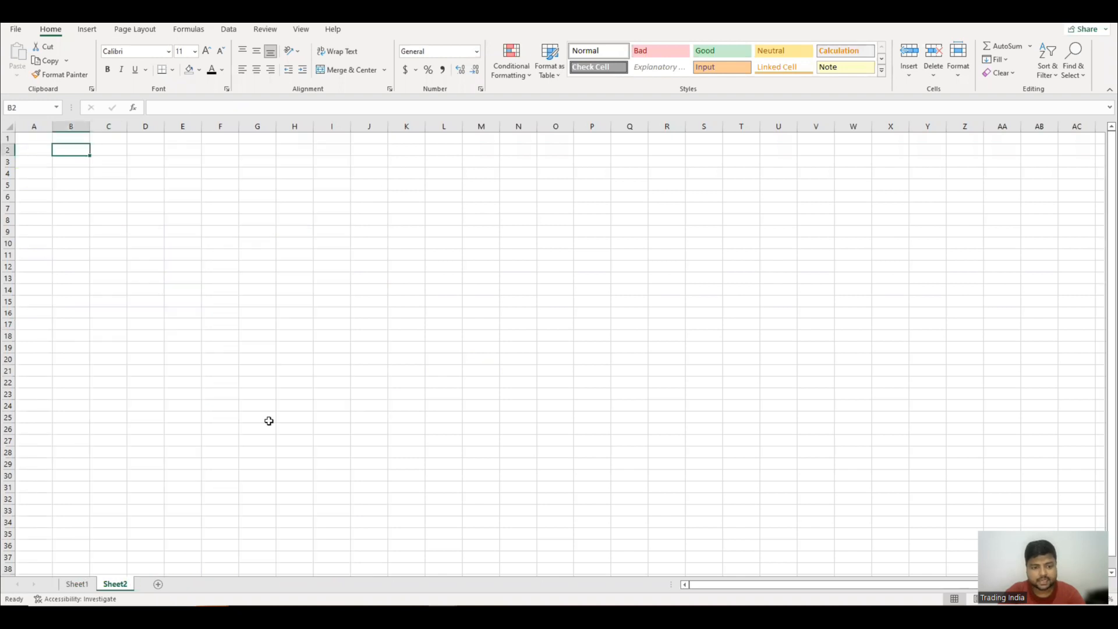
click(75, 585)
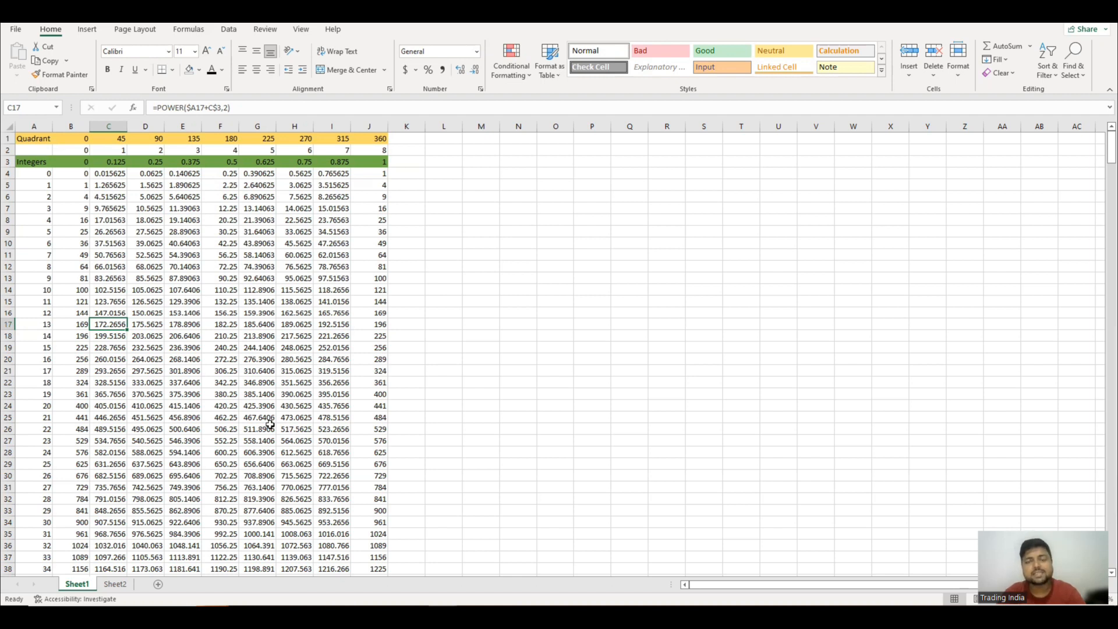
Fill the range C3:L6 on Sheet2 with the green theme color as a title banner
click(124, 586)
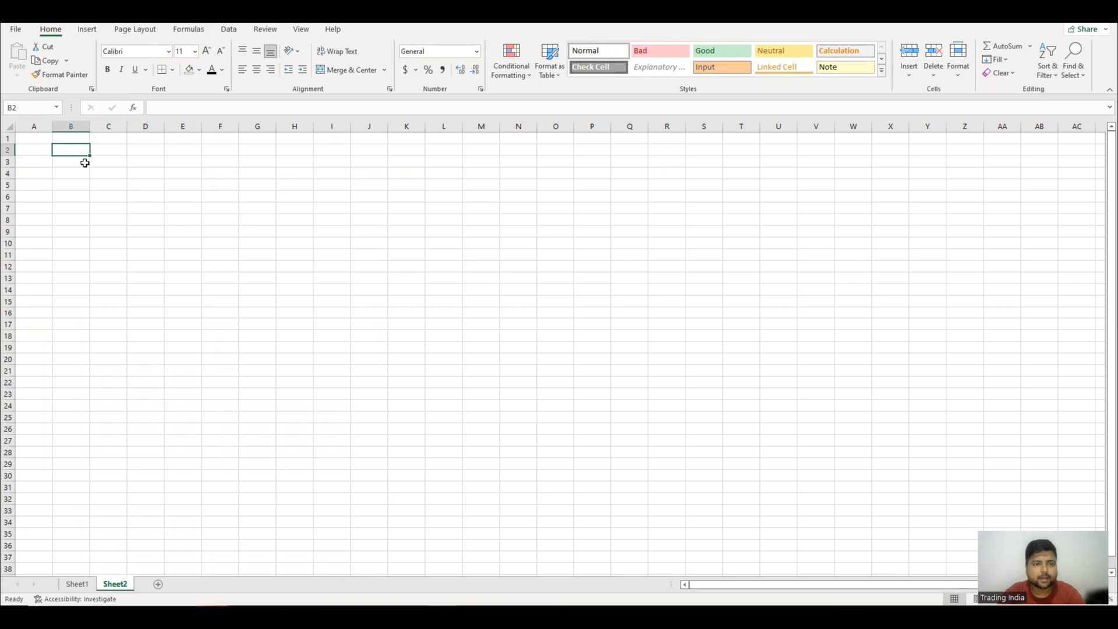
drag(102, 161, 457, 200)
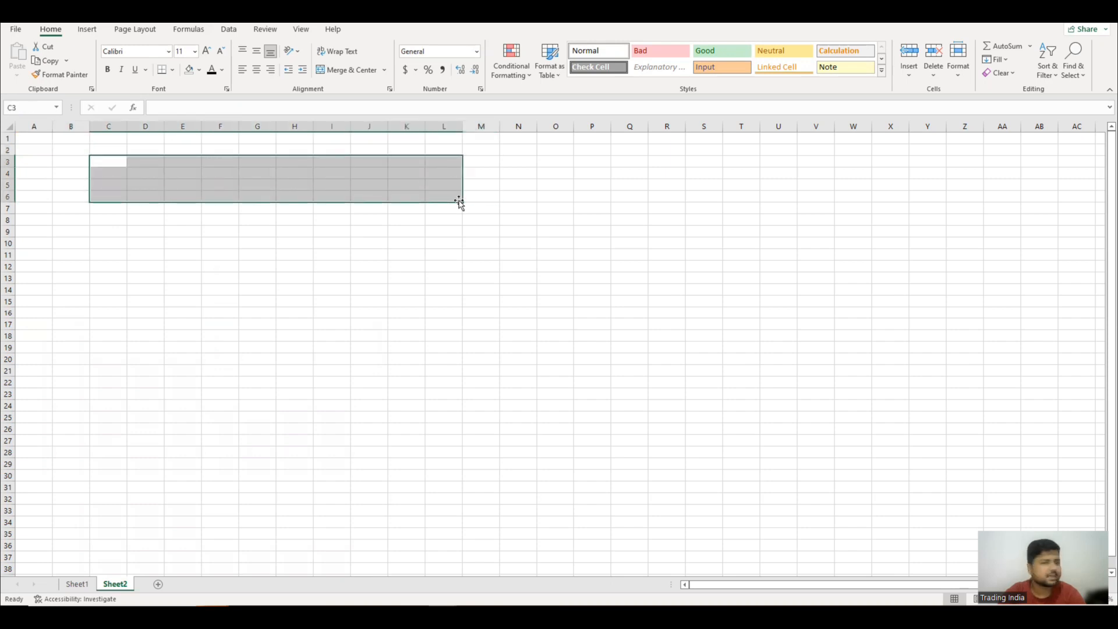
click(198, 70)
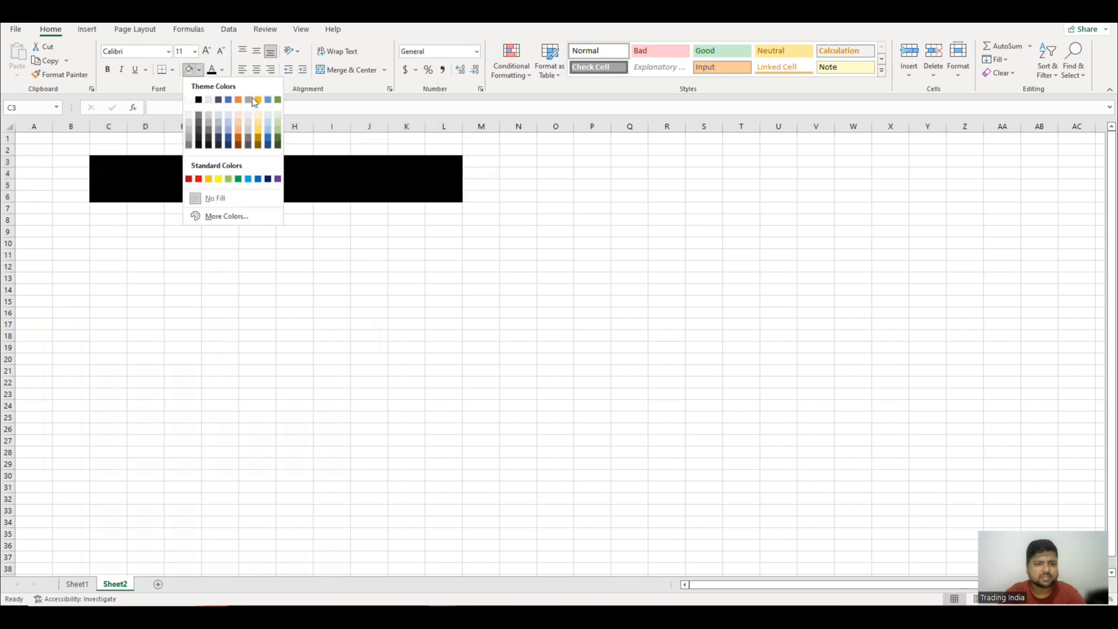
click(279, 100)
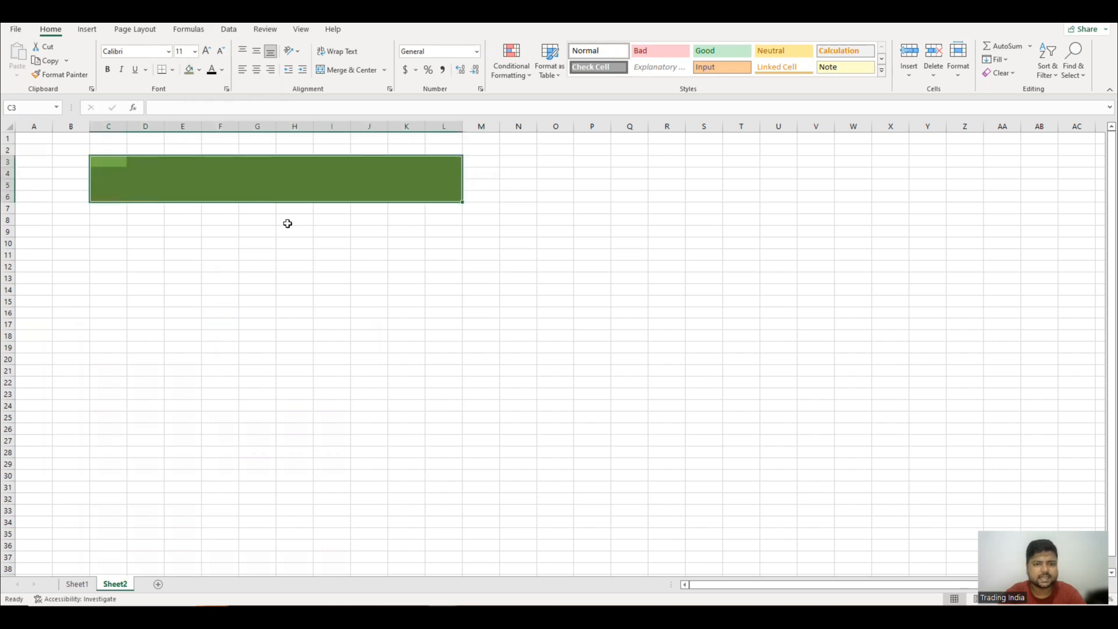
click(257, 233)
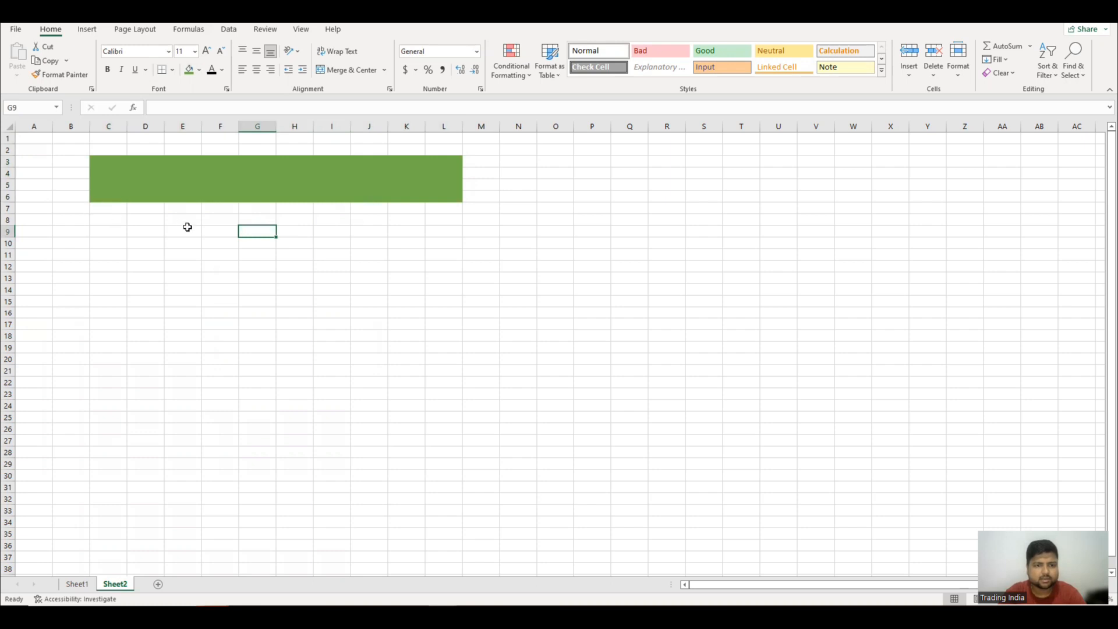
Enter the title "Gann Calci." in cell F5 of the green banner and set its font size to 26
click(234, 185)
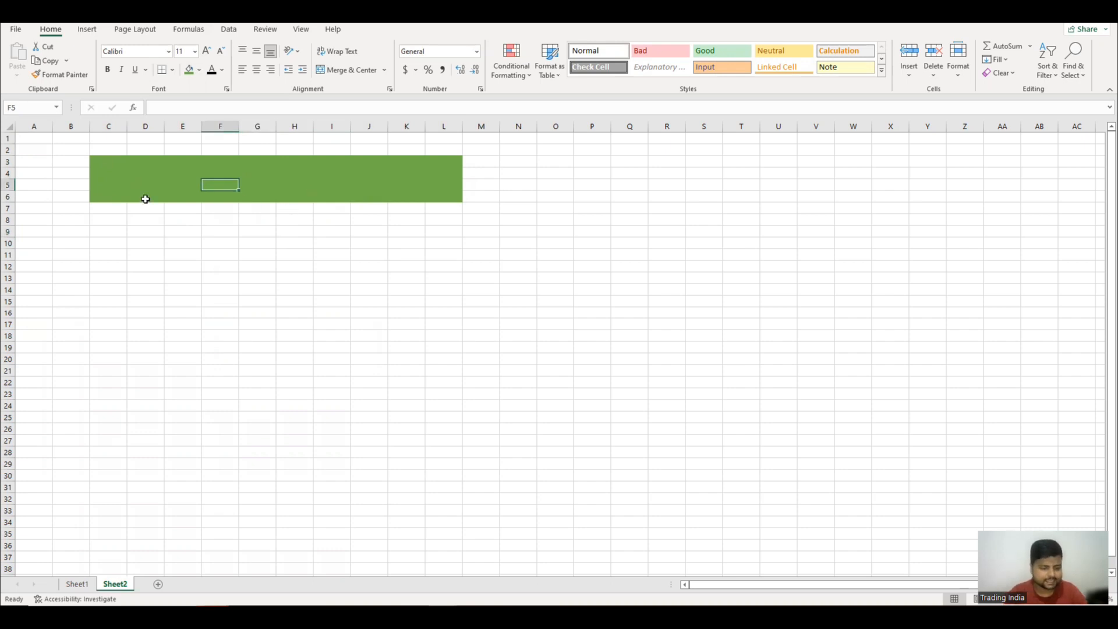
text(Gann)
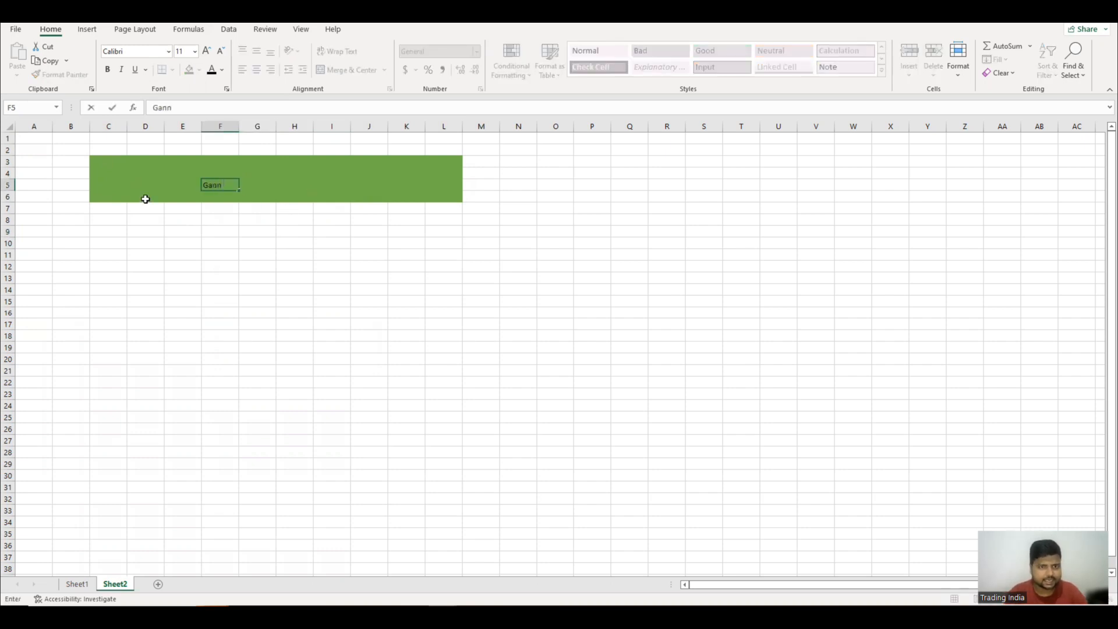
text( Calci.)
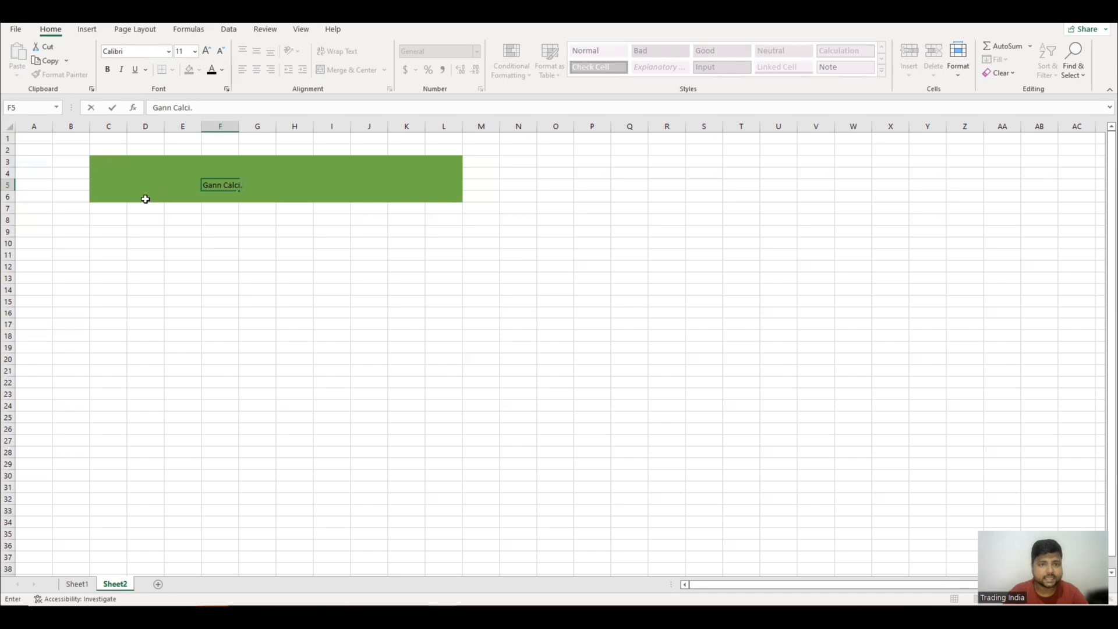
click(211, 222)
click(219, 185)
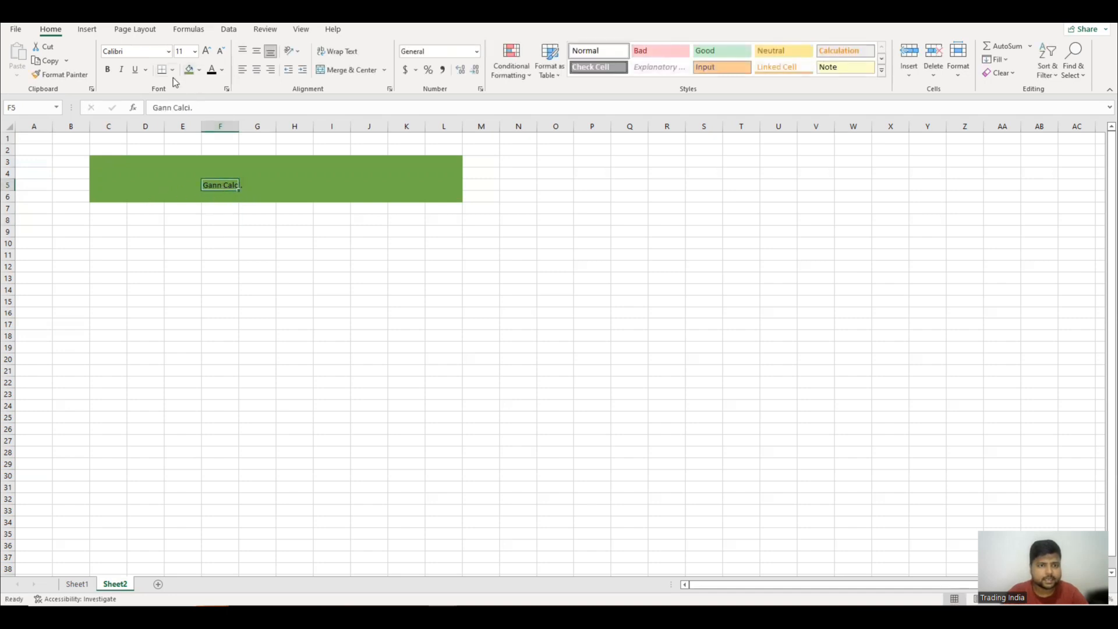
click(194, 53)
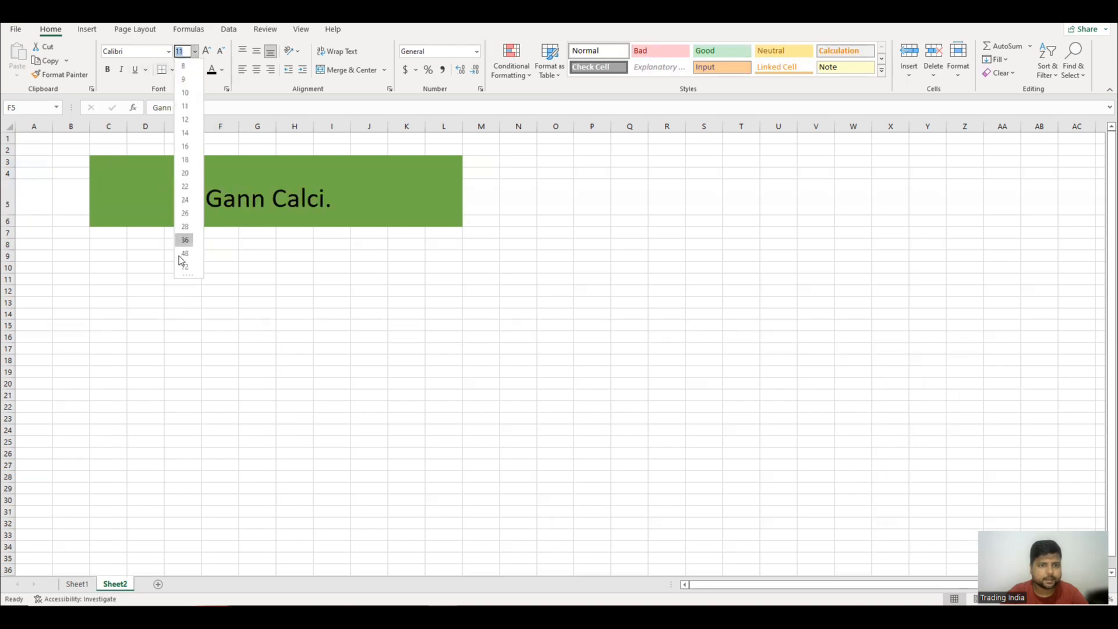
click(185, 213)
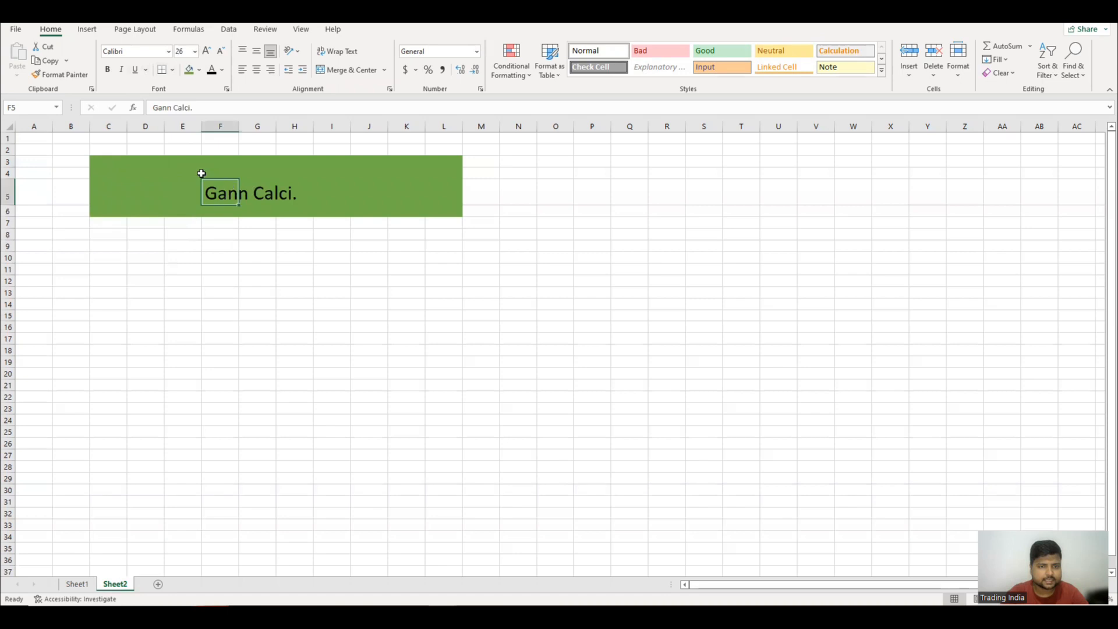
Merge and center the title across E4:I5 and align it vertically to the middle
drag(169, 172, 344, 190)
click(355, 71)
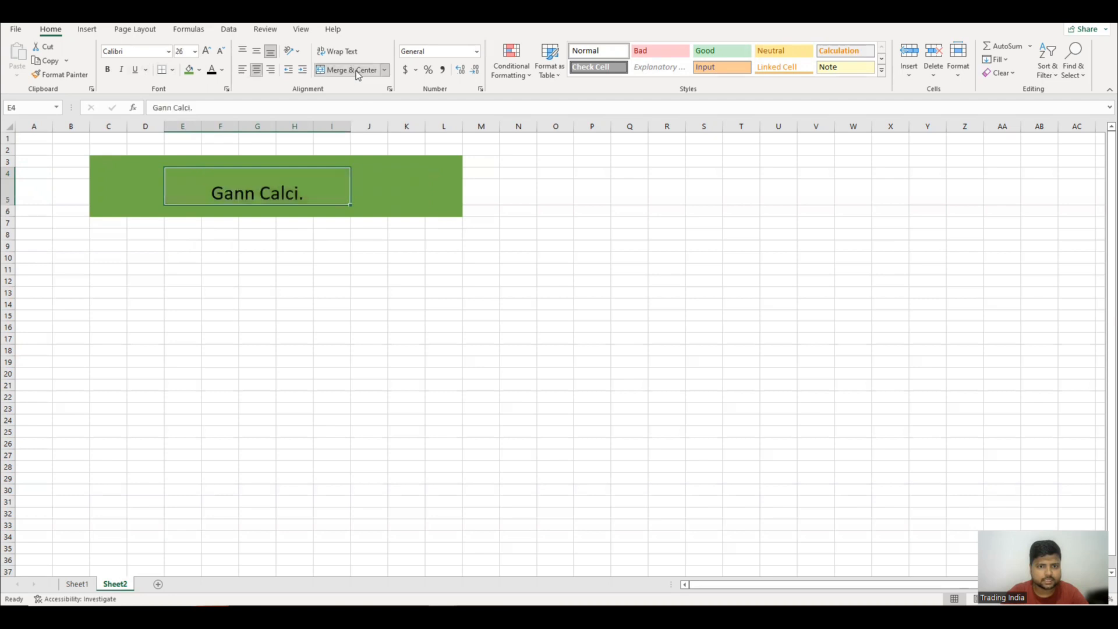
click(257, 51)
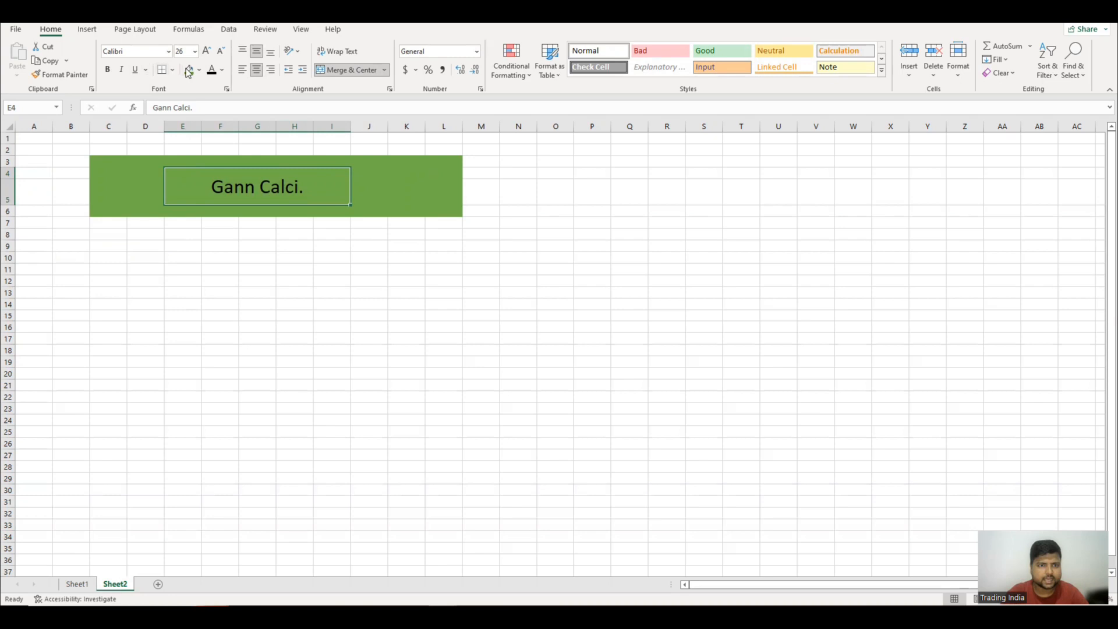
Make the "Gann Calci." title bold and set its font color to the light gray theme color
click(106, 71)
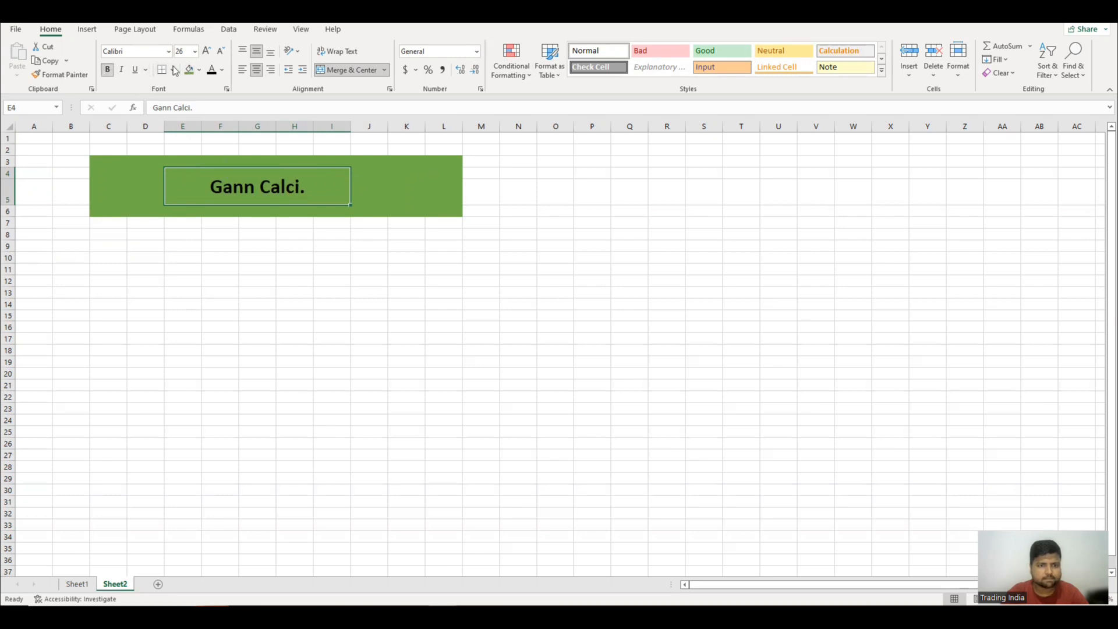
click(200, 71)
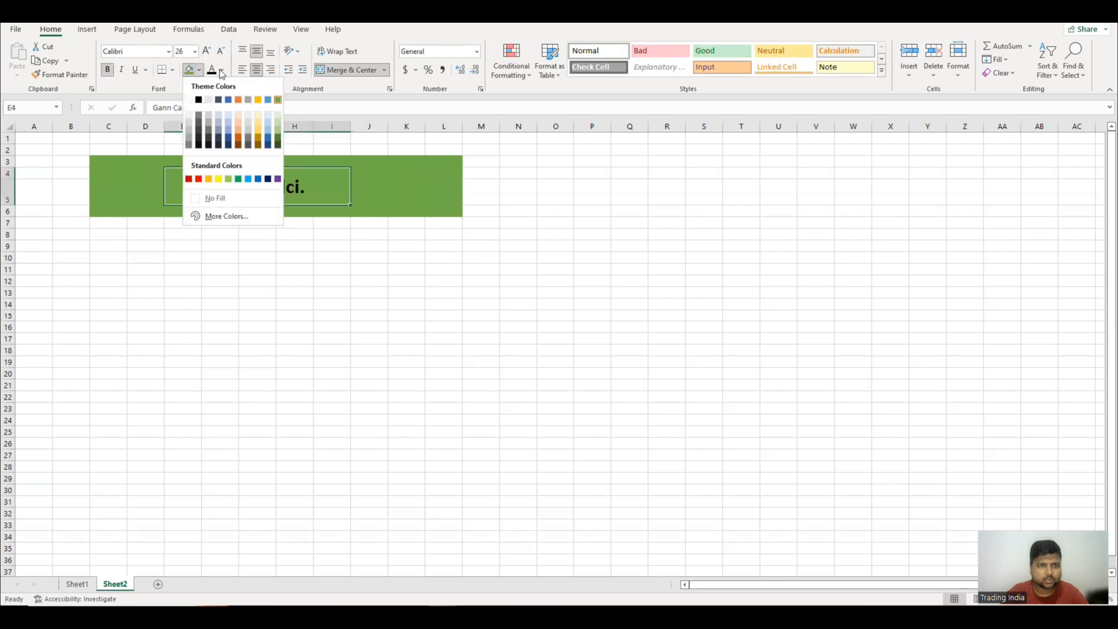
click(222, 71)
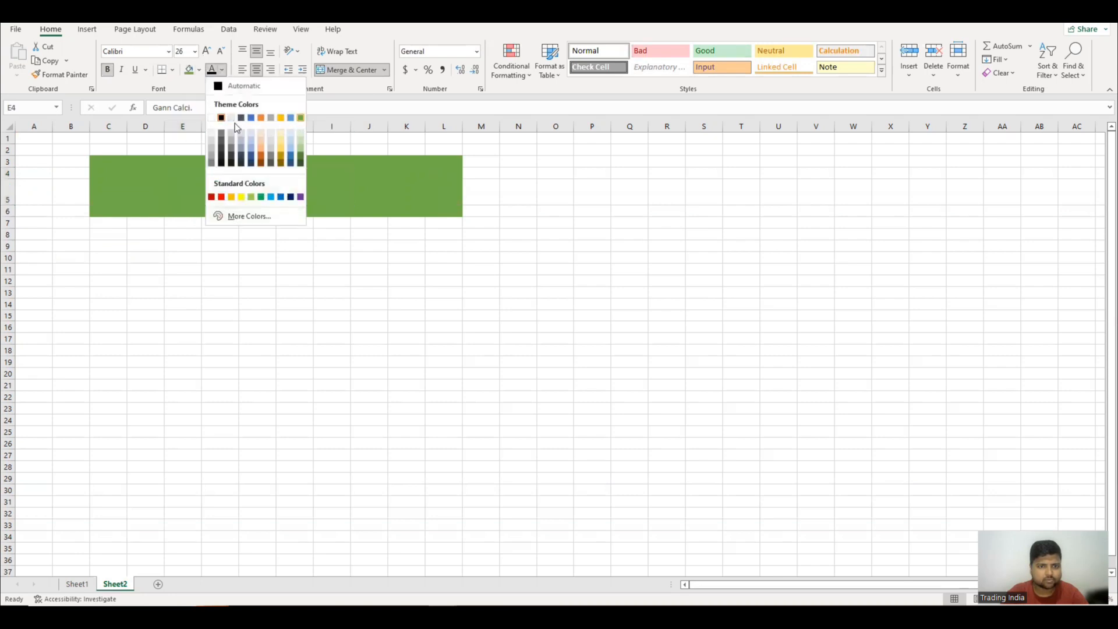
click(232, 118)
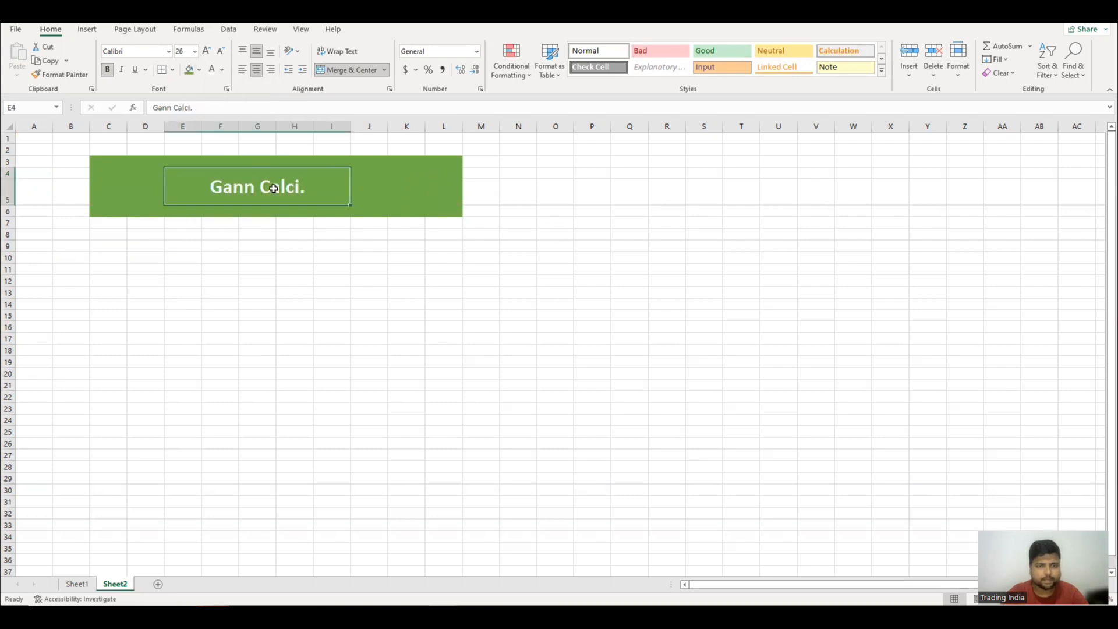
Apply Thick Outside Borders to the merged title cell E4:I5
click(172, 70)
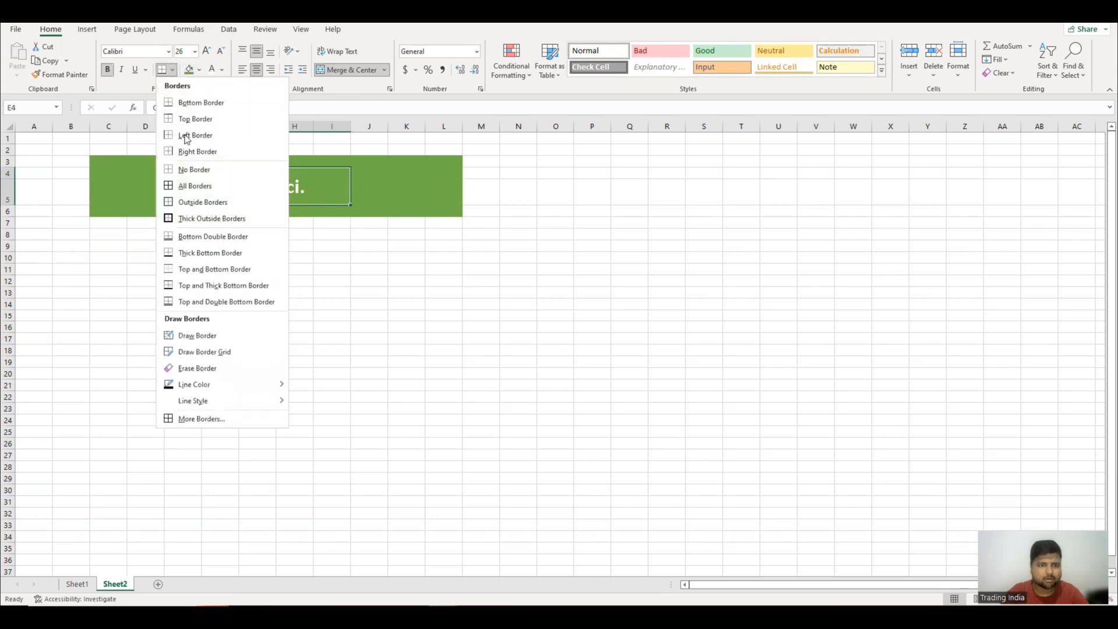
click(180, 219)
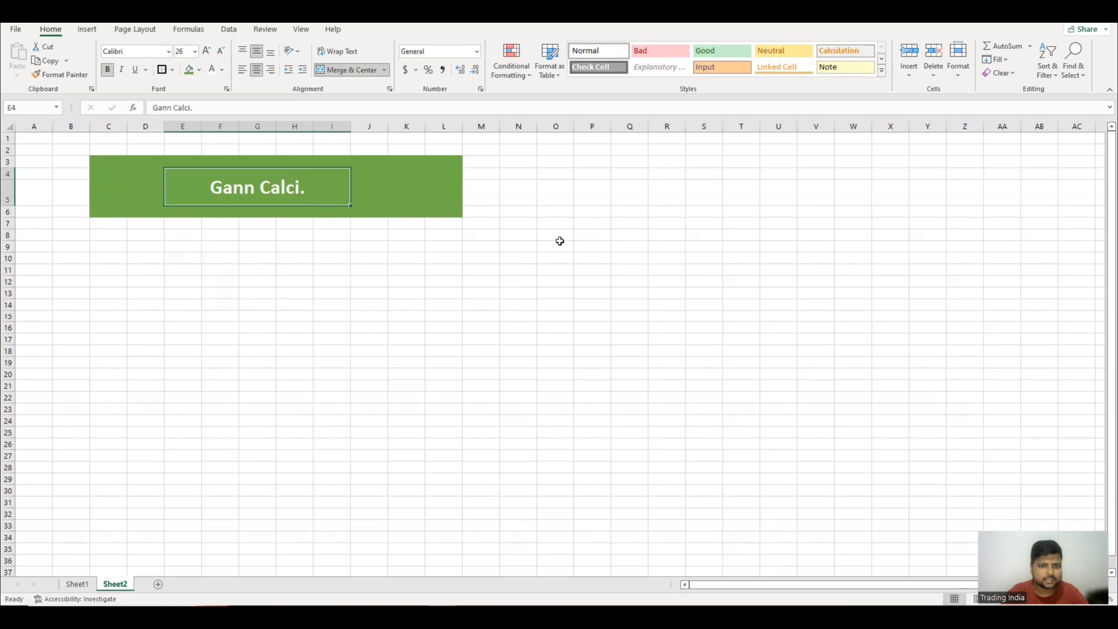
click(559, 241)
click(395, 198)
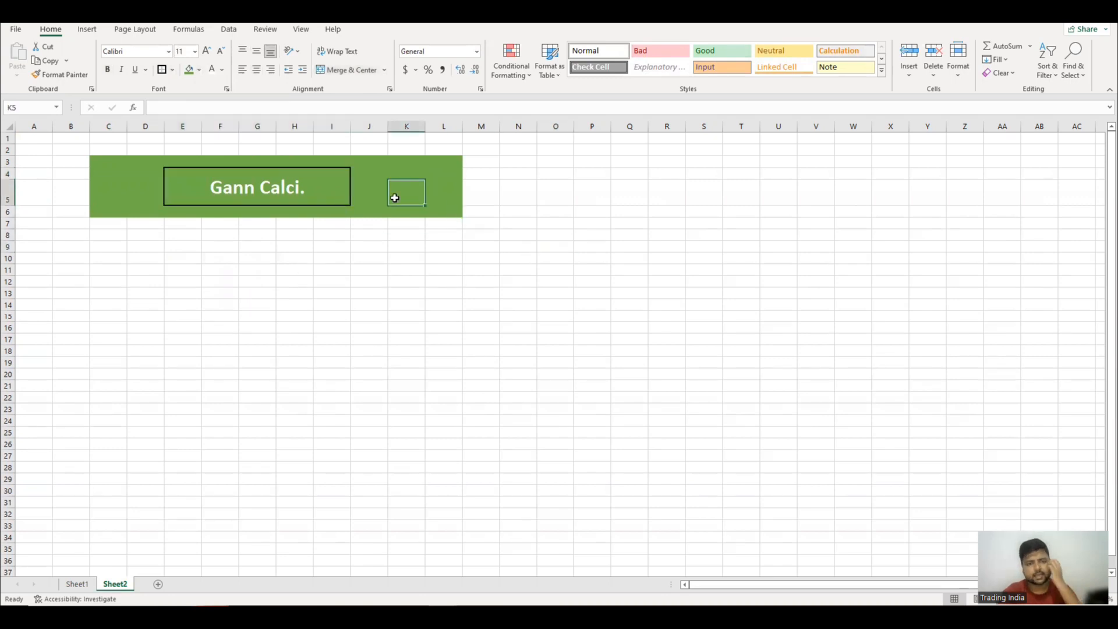
click(255, 270)
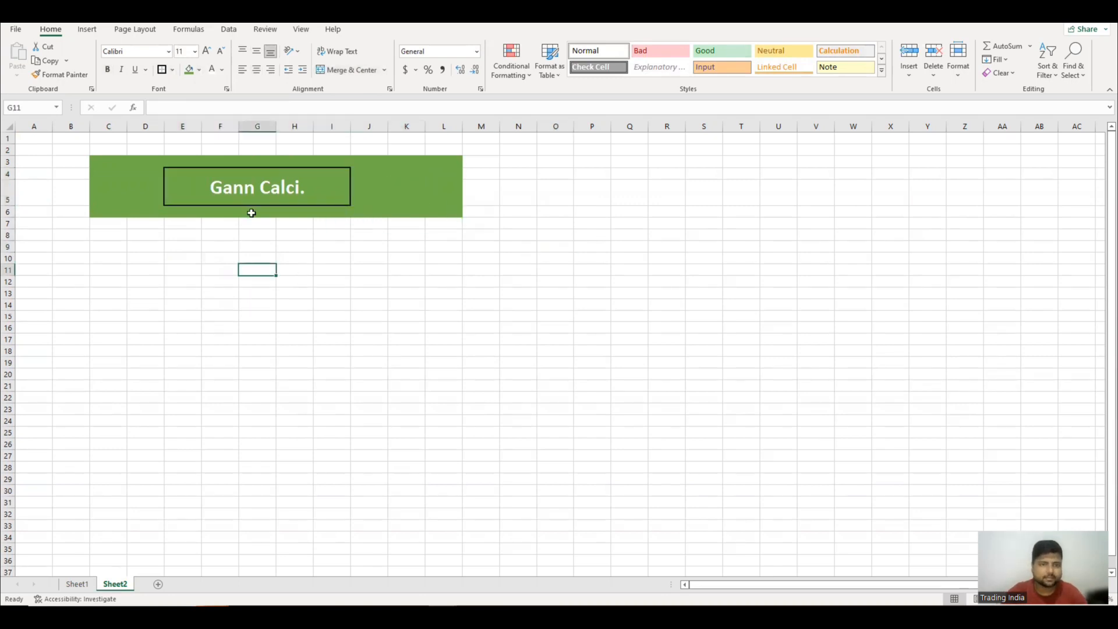
Outline the whole green banner C3:L6 with Thick Outside Borders
click(248, 188)
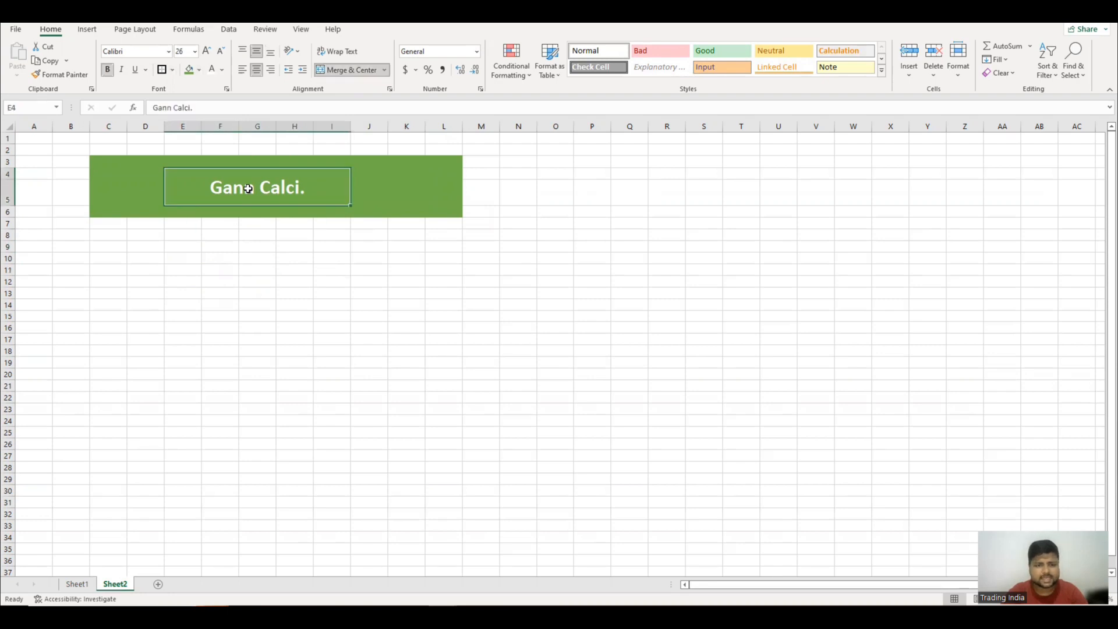
click(120, 200)
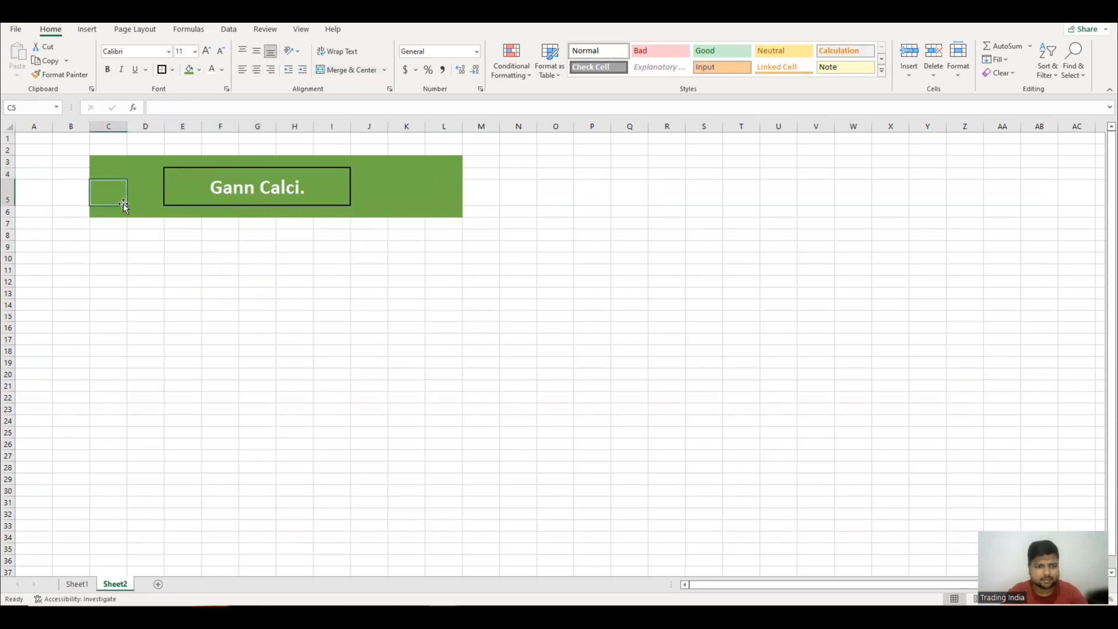
drag(87, 158, 449, 208)
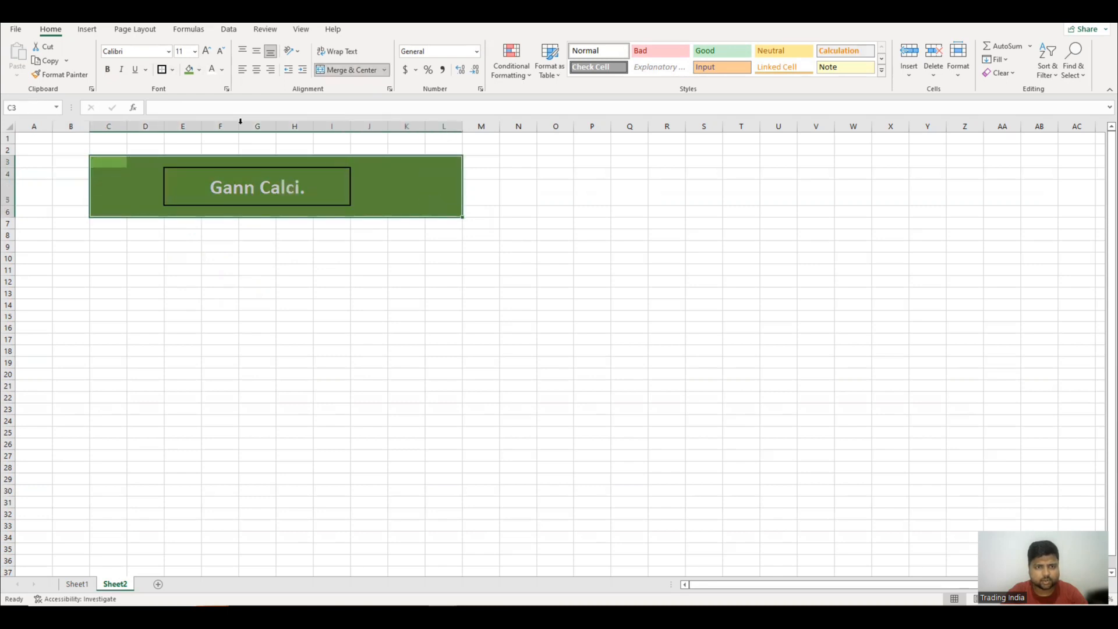
click(162, 70)
click(539, 247)
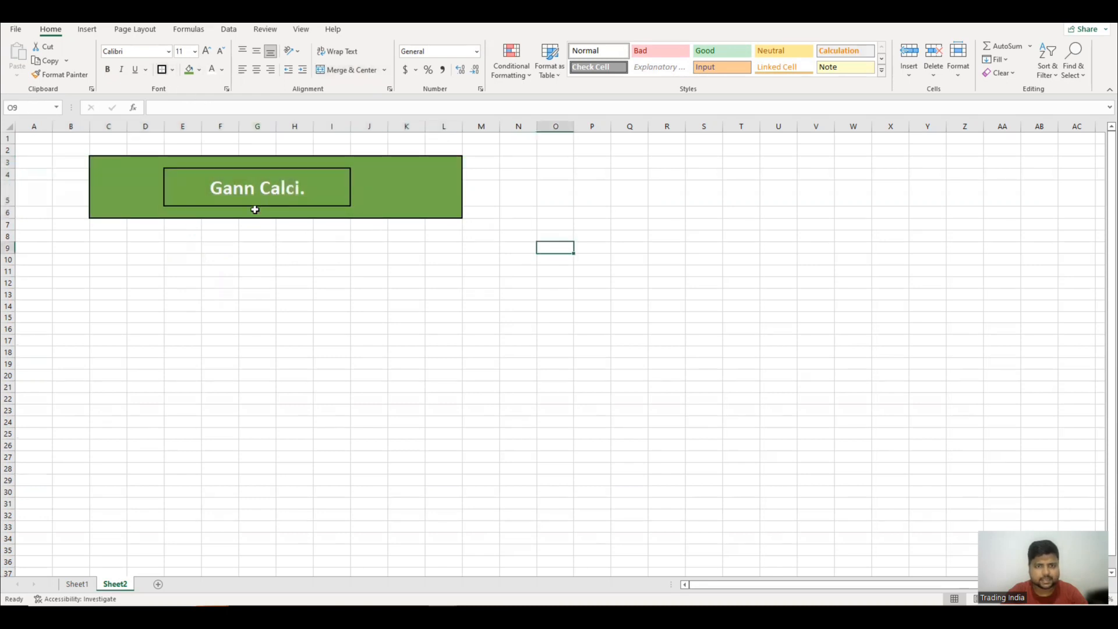
Remove the border from the merged title cell E4:I5
click(216, 199)
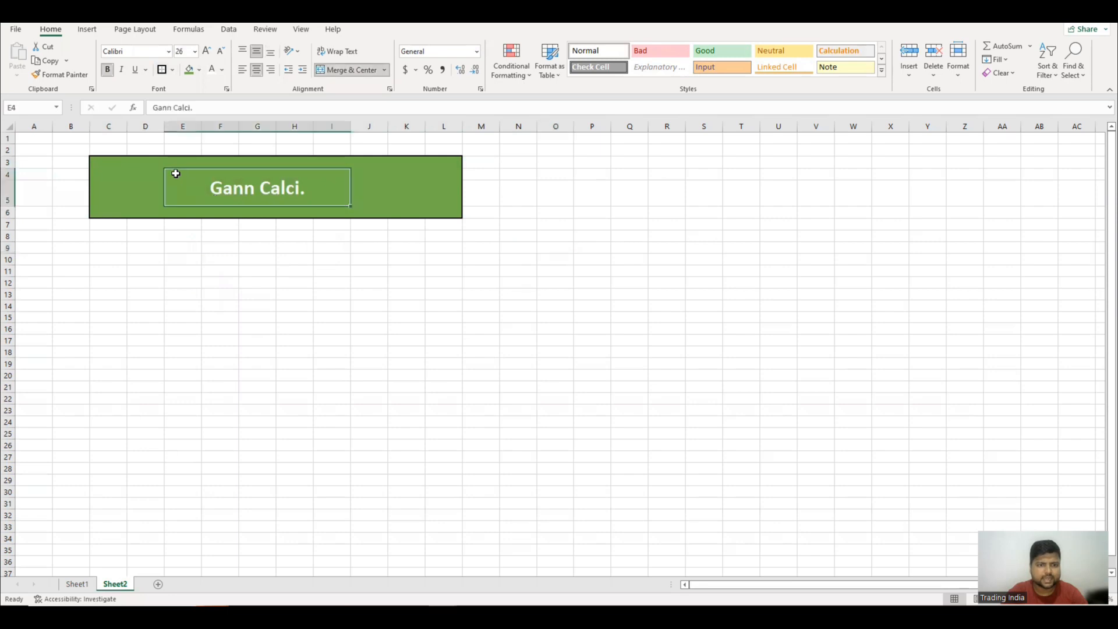
click(172, 70)
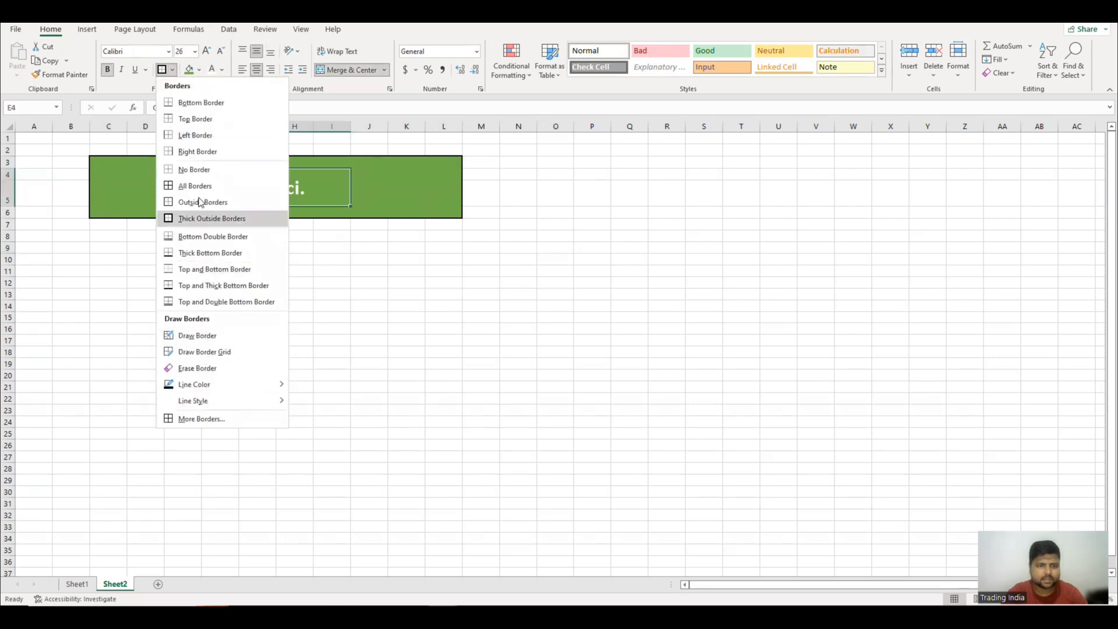
click(209, 175)
click(489, 259)
click(259, 183)
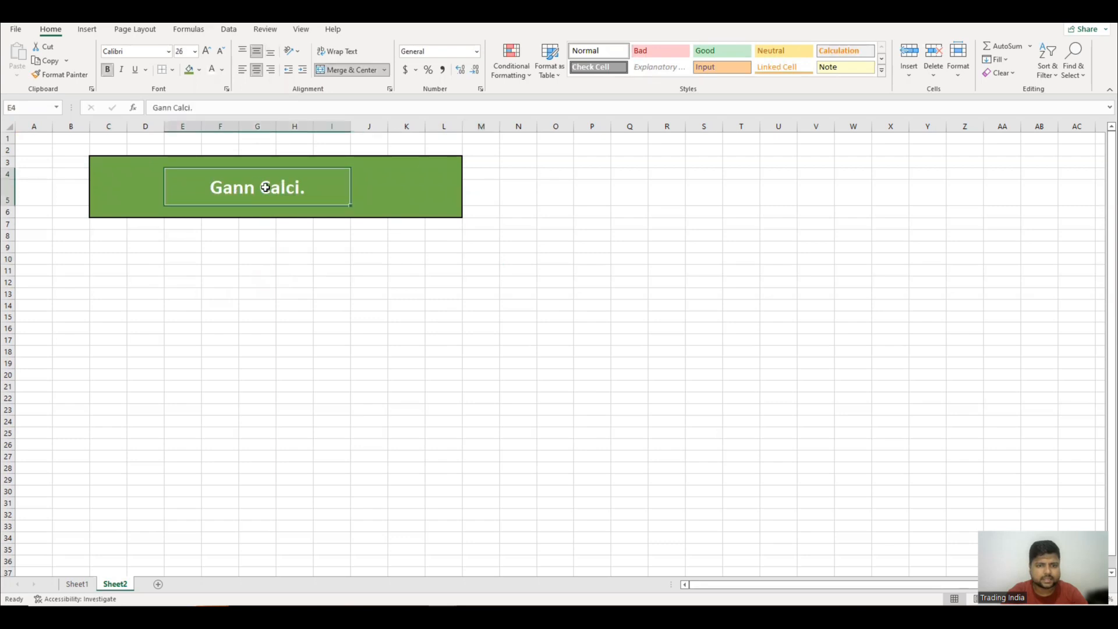
click(369, 316)
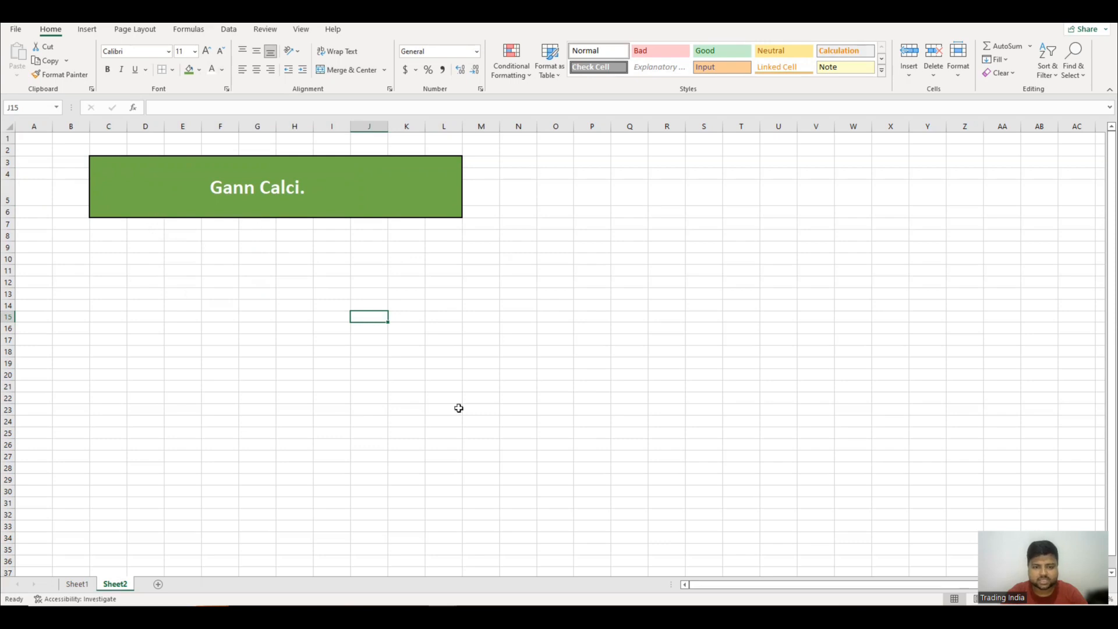
Check the layout below the title in the reference Gann calculator workbook, and return to the new workbook
click(444, 616)
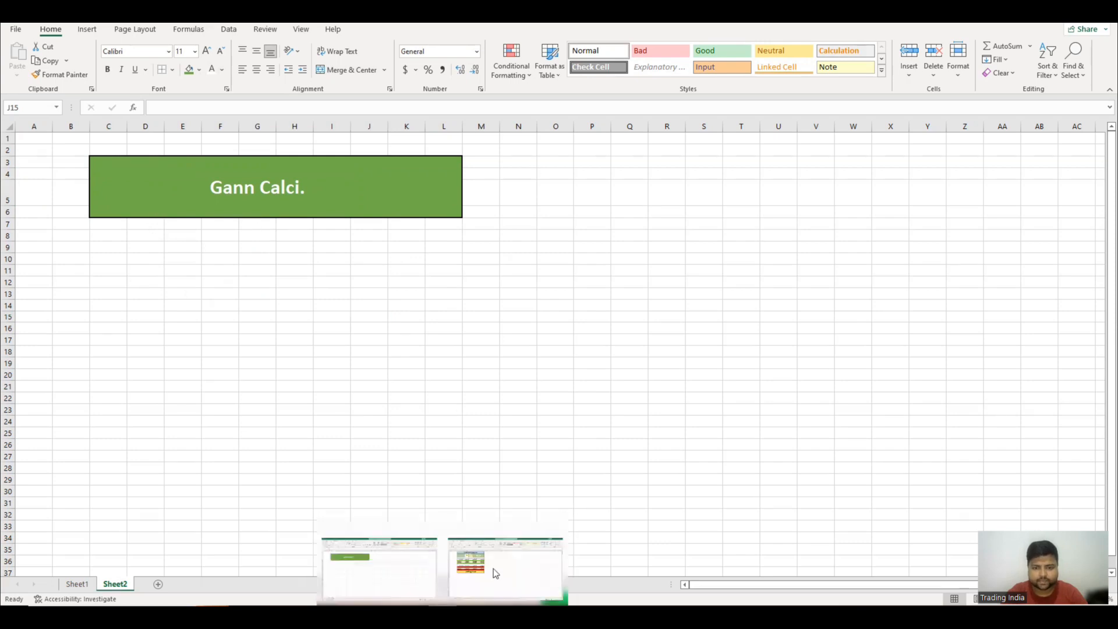
click(494, 569)
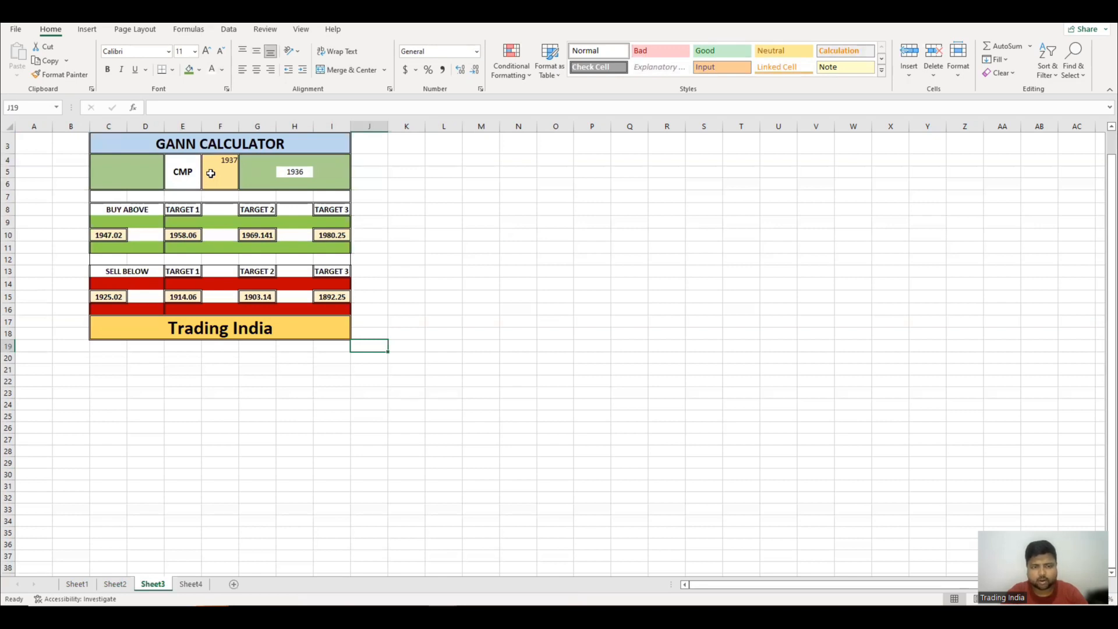
key(alt+Tab)
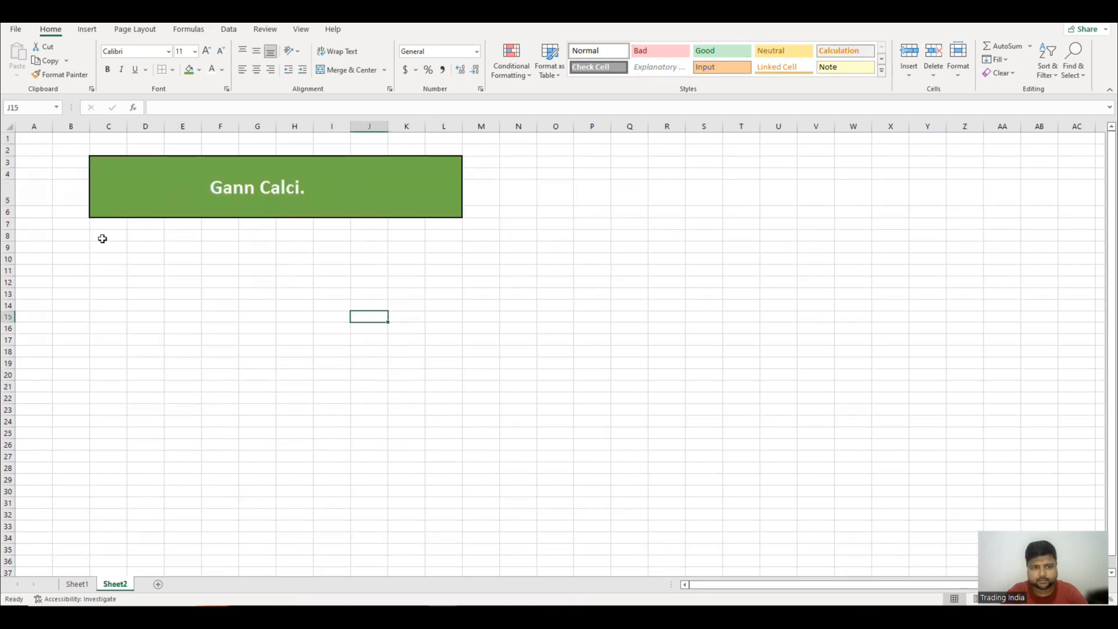
Fill the range C7:L11 below the green banner with the light gold theme color
drag(91, 221, 448, 268)
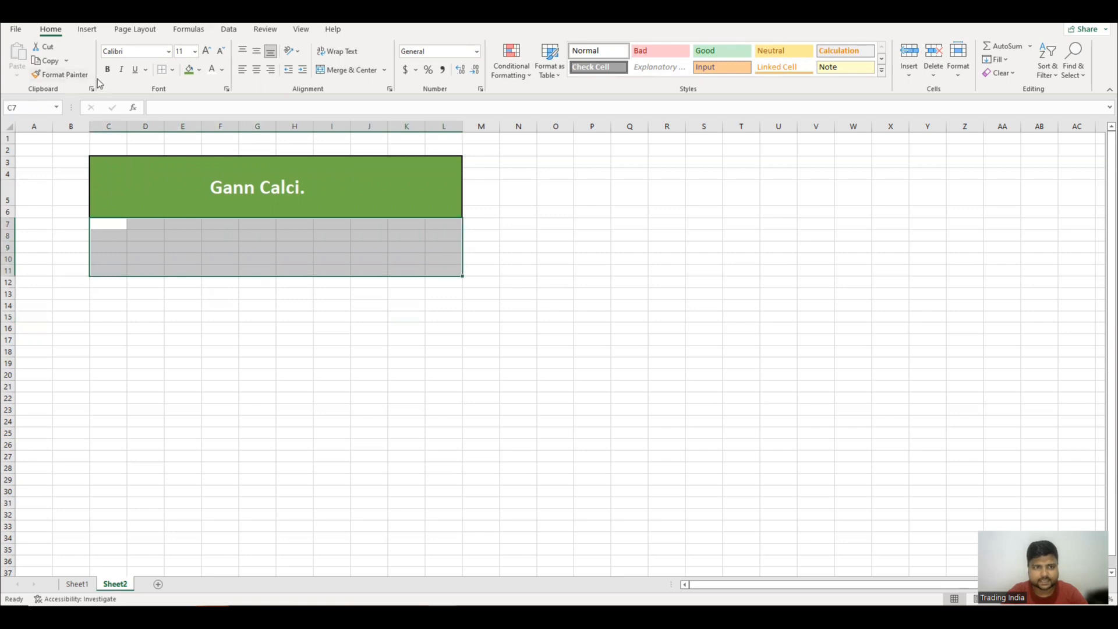
click(200, 69)
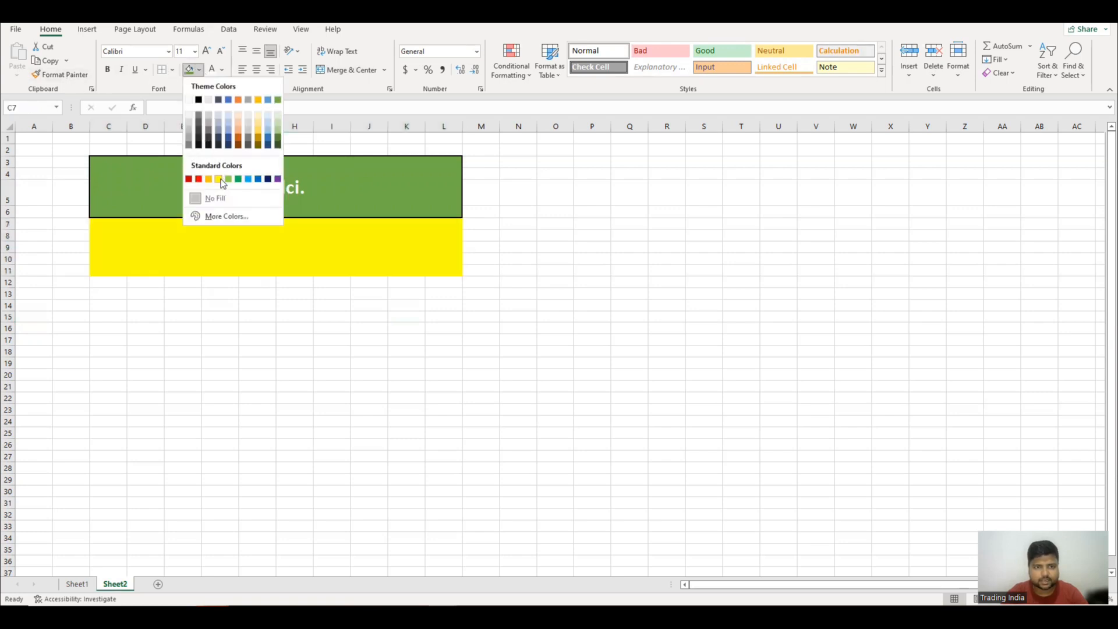
click(260, 127)
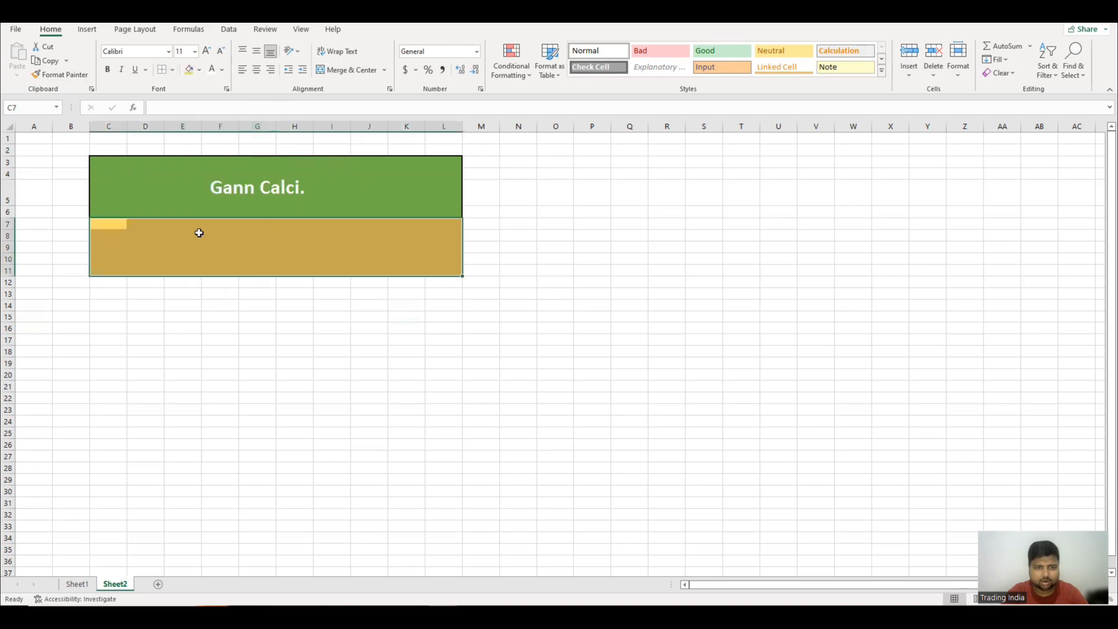
drag(180, 228, 200, 242)
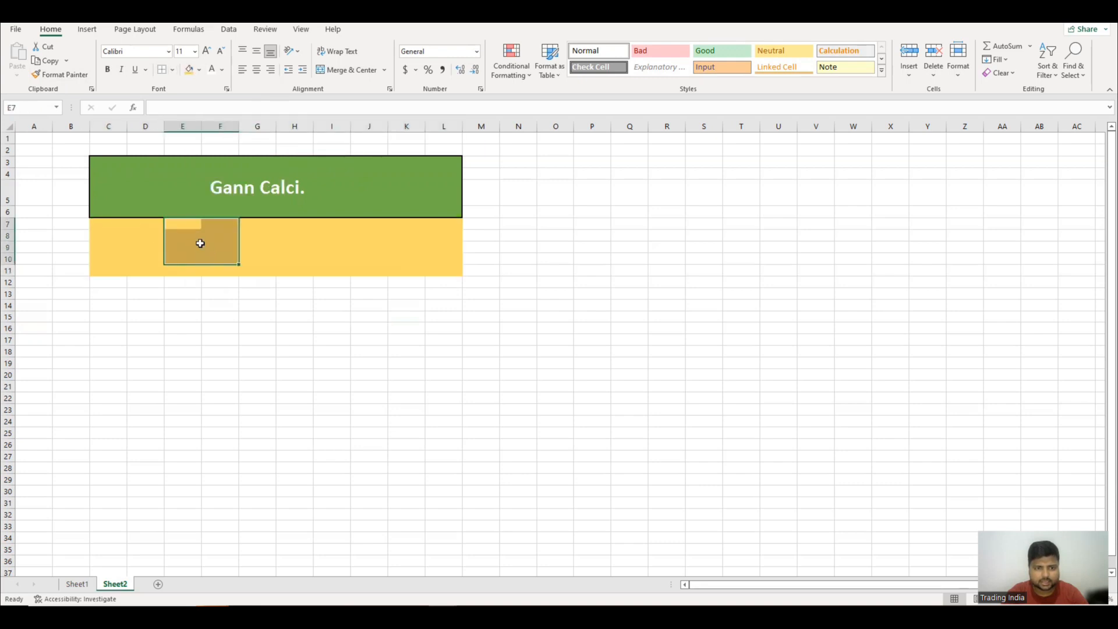
click(185, 233)
double_click(176, 234)
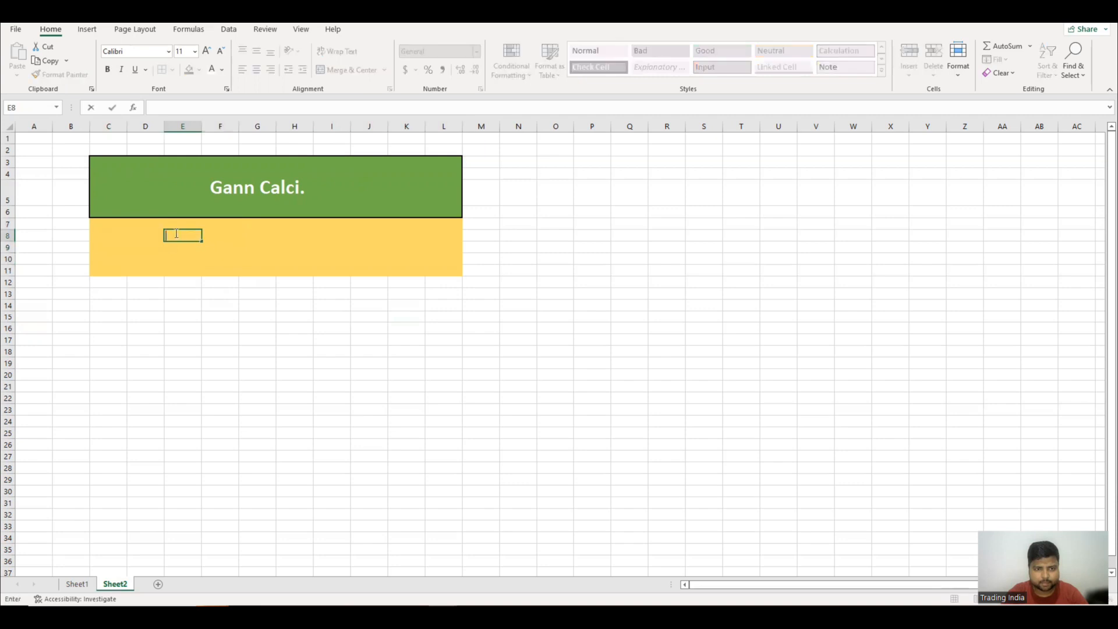
key(Return)
click(176, 270)
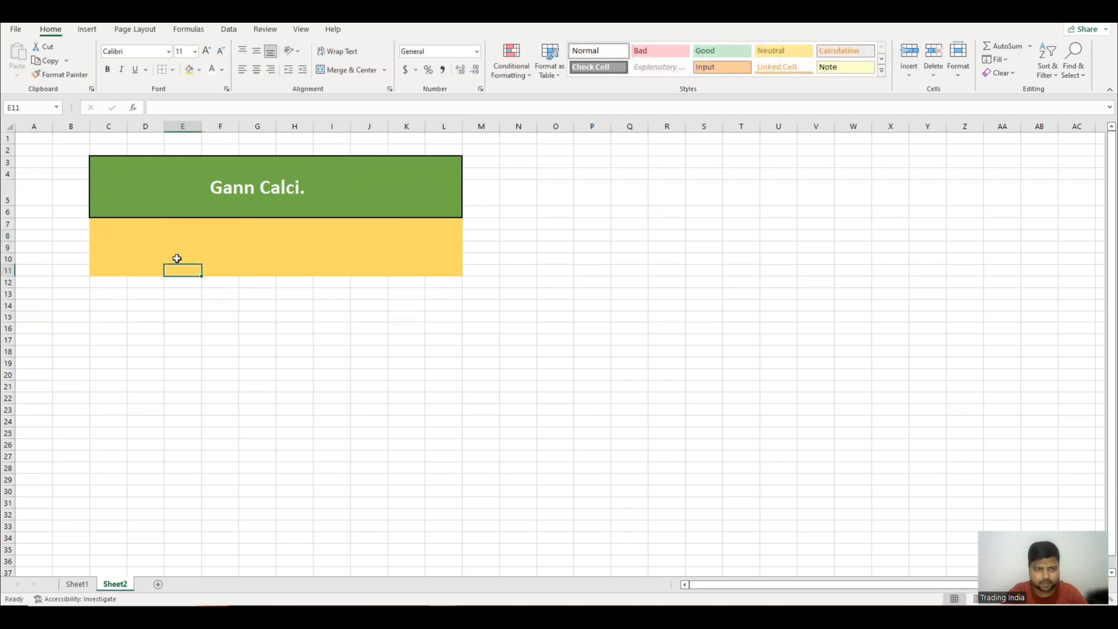
Merge and center E8:F9 in the gold section and enter the label "CMP"
drag(178, 236, 214, 247)
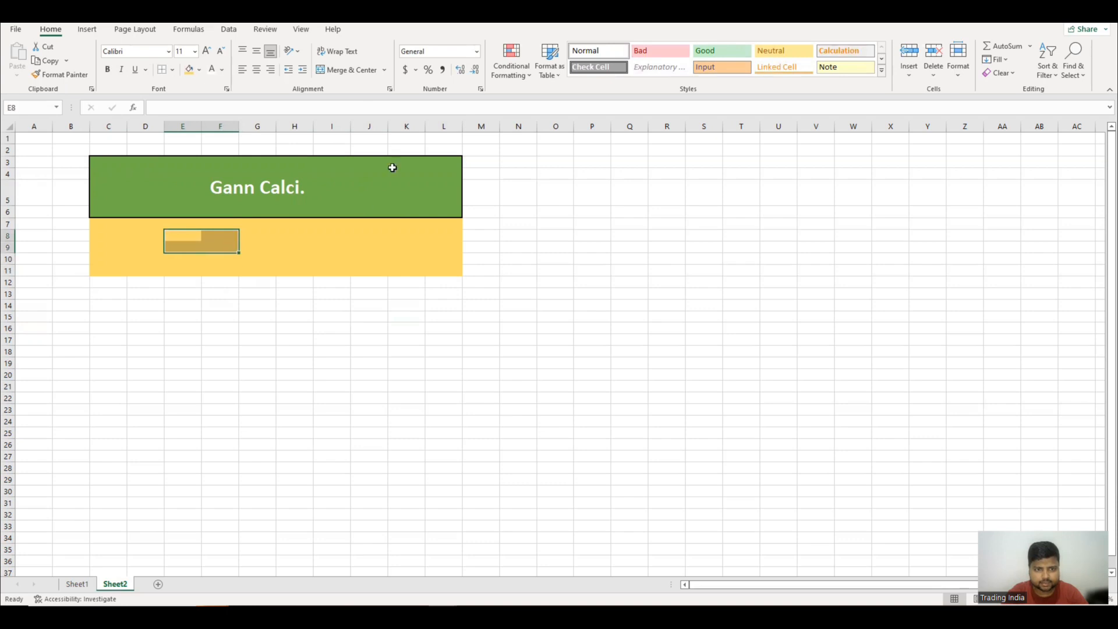
click(320, 70)
double_click(191, 240)
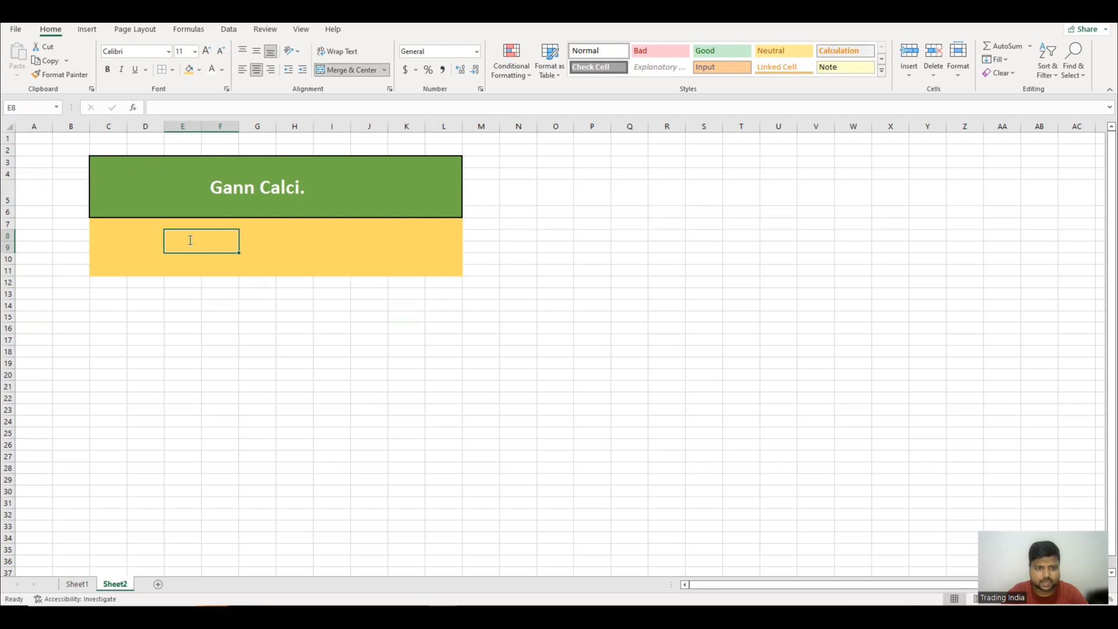
text(CMP)
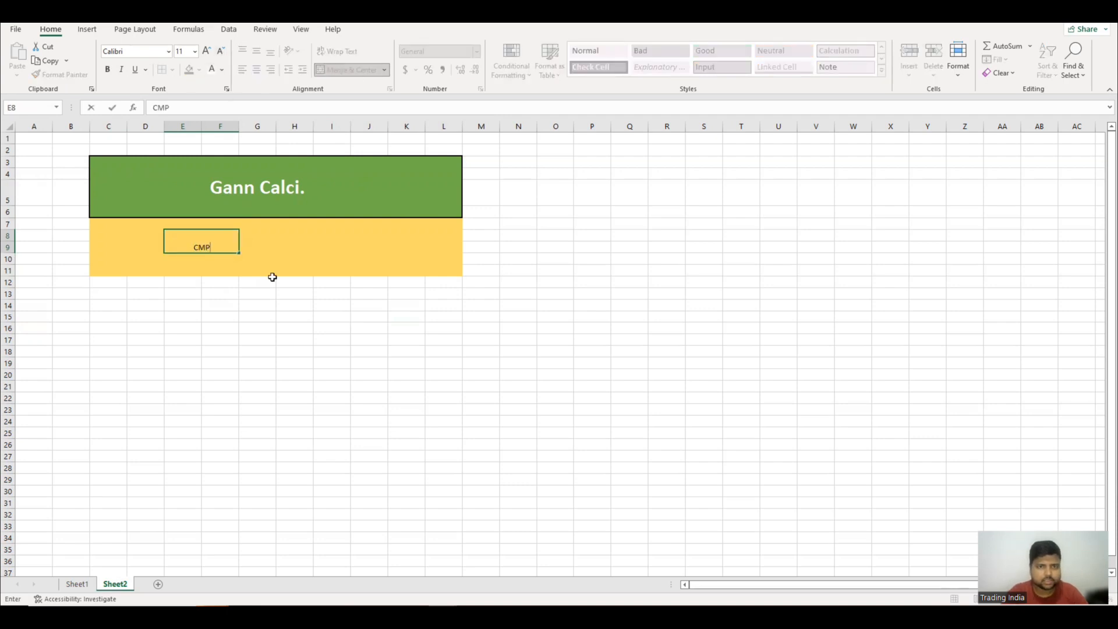
click(252, 315)
Align the CMP label vertically to the middle, make it bold, and set its font size to 14
click(199, 248)
click(256, 51)
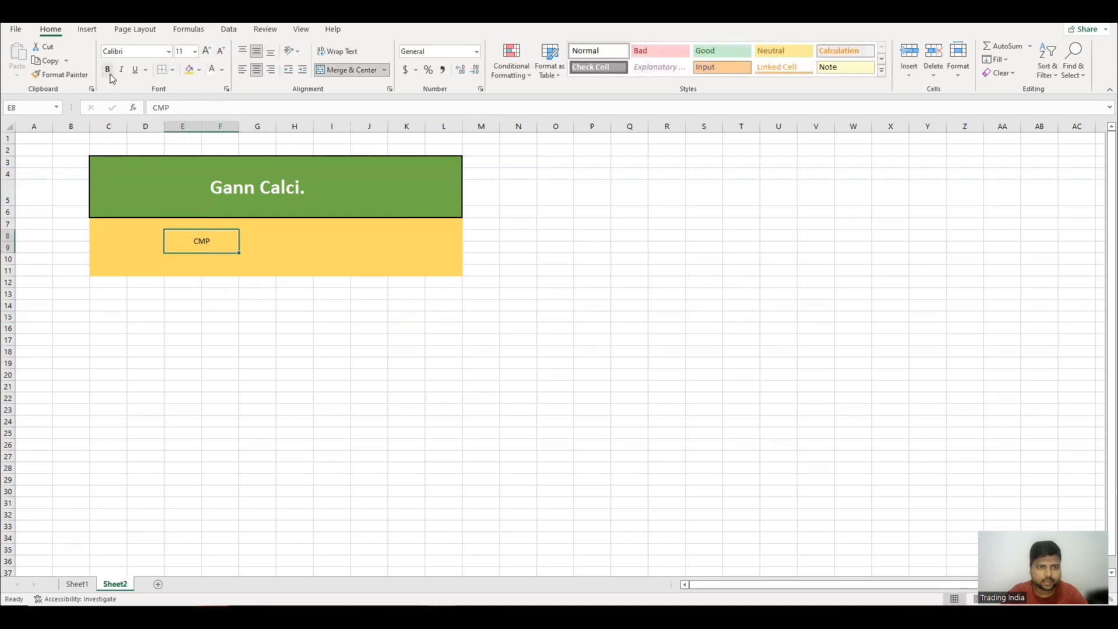
click(185, 51)
click(186, 52)
key(Down)
key(Down)
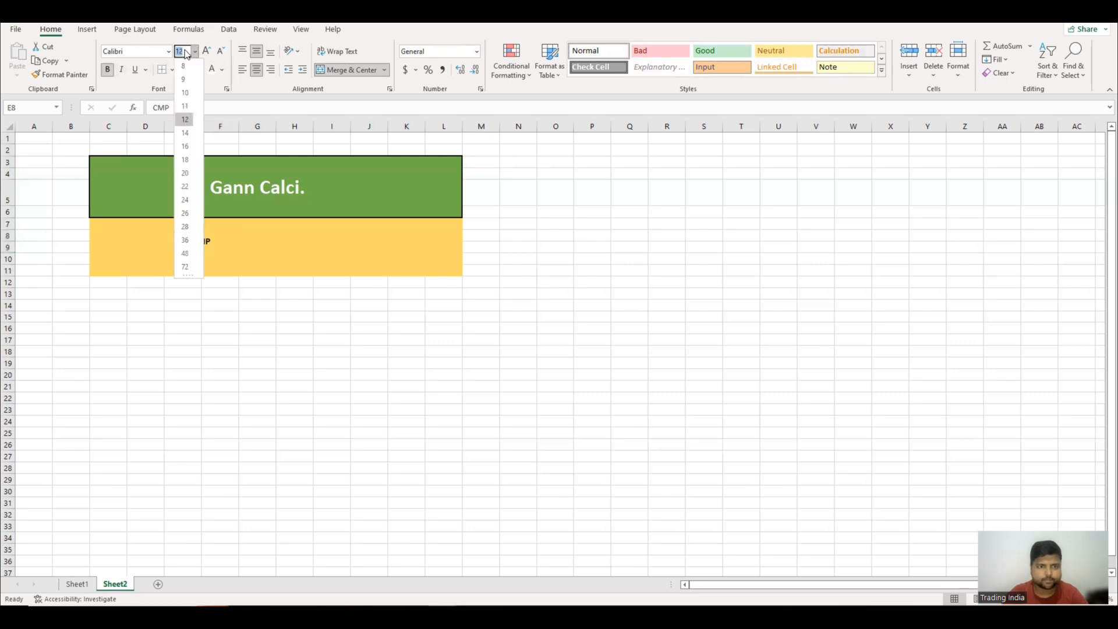
key(Return)
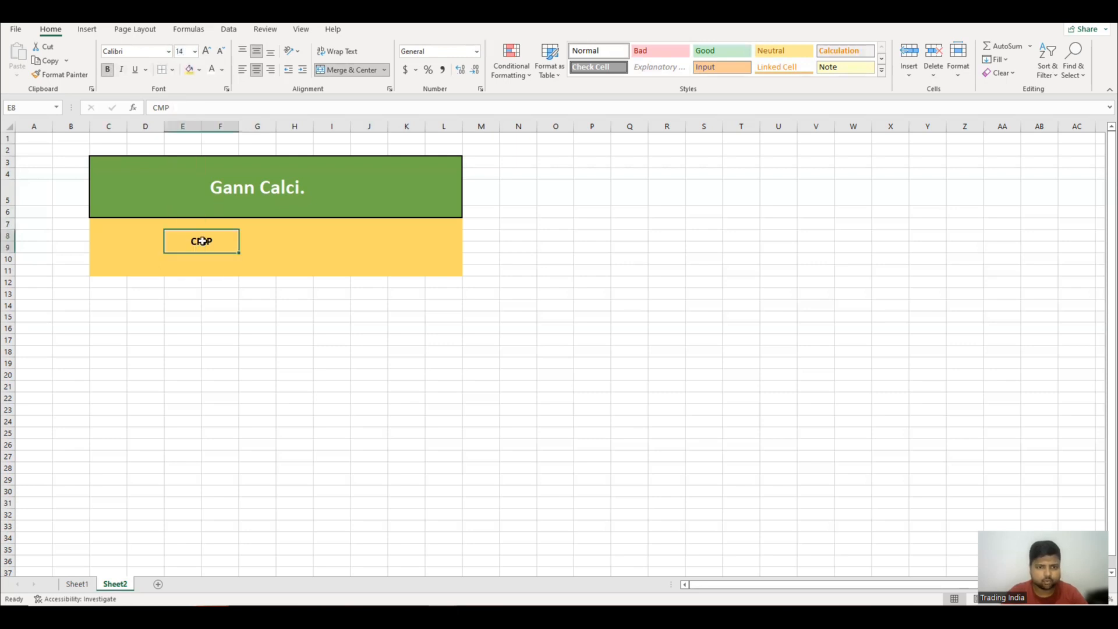
Apply Thick Outside Borders to the CMP cell E8:F9 and set its fill to No Fill
click(174, 70)
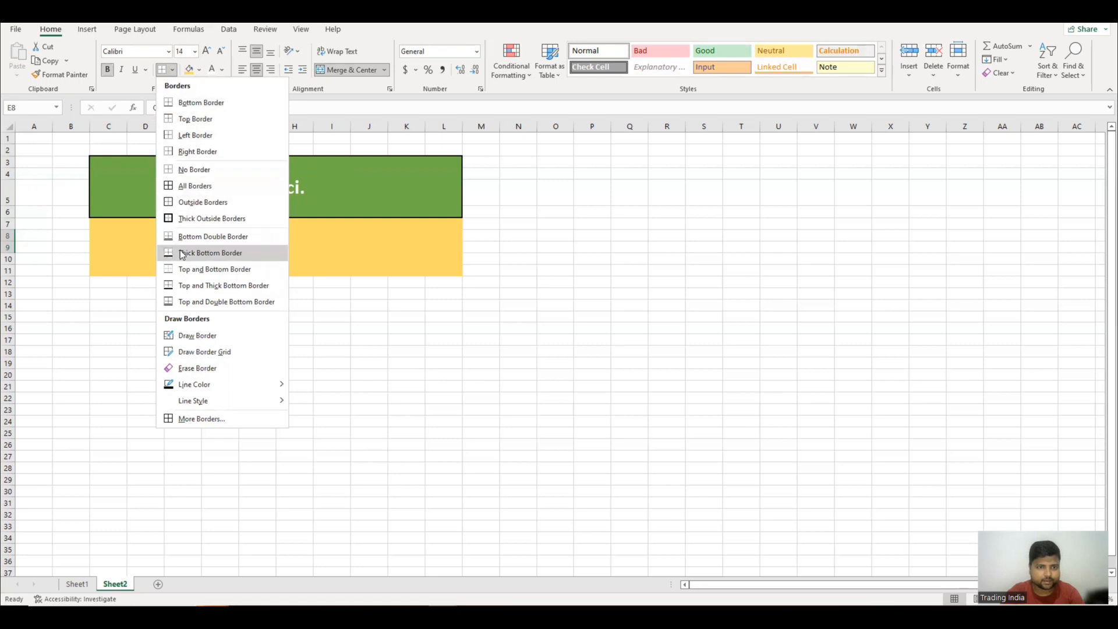
click(177, 219)
click(199, 71)
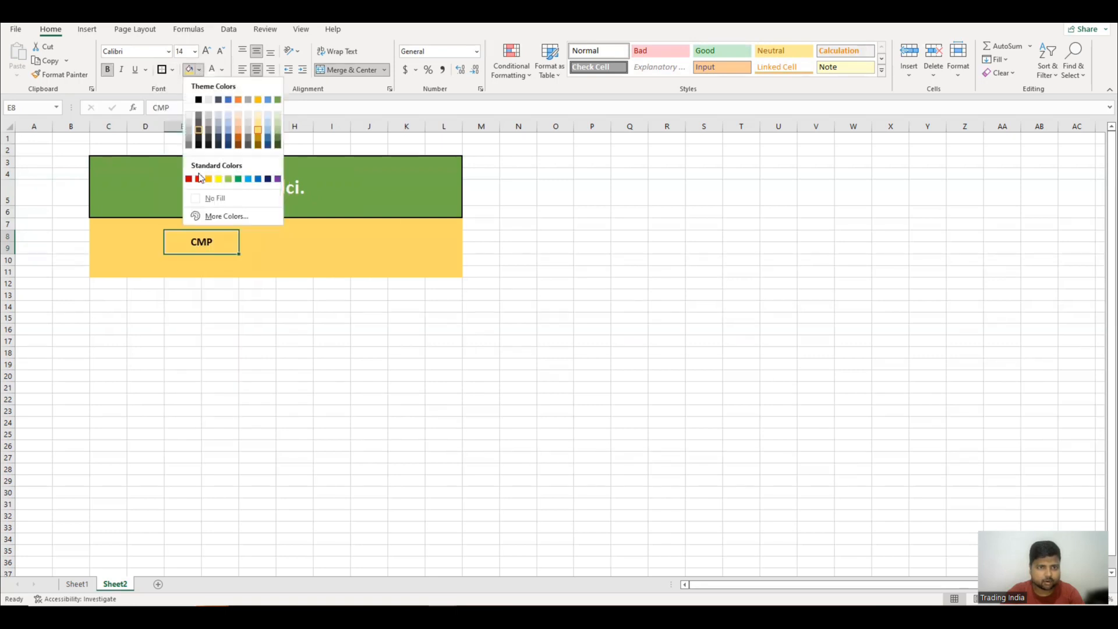
click(191, 193)
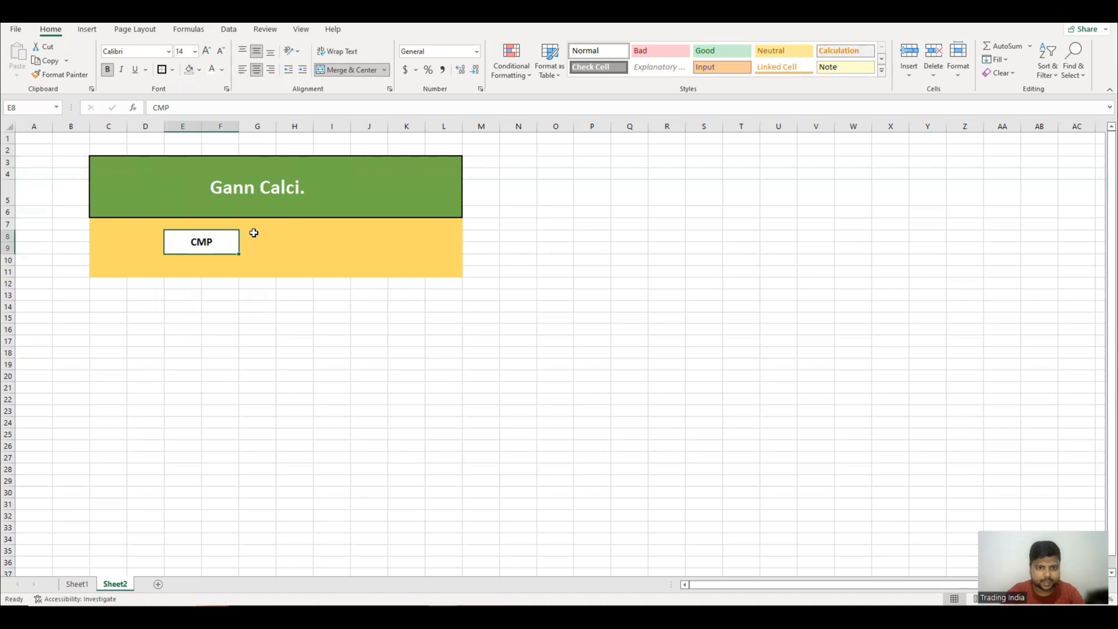
Merge and center G8:H9 beside the CMP label, then give it Thick Outside Borders and No Fill
drag(248, 233, 292, 242)
click(265, 236)
click(279, 236)
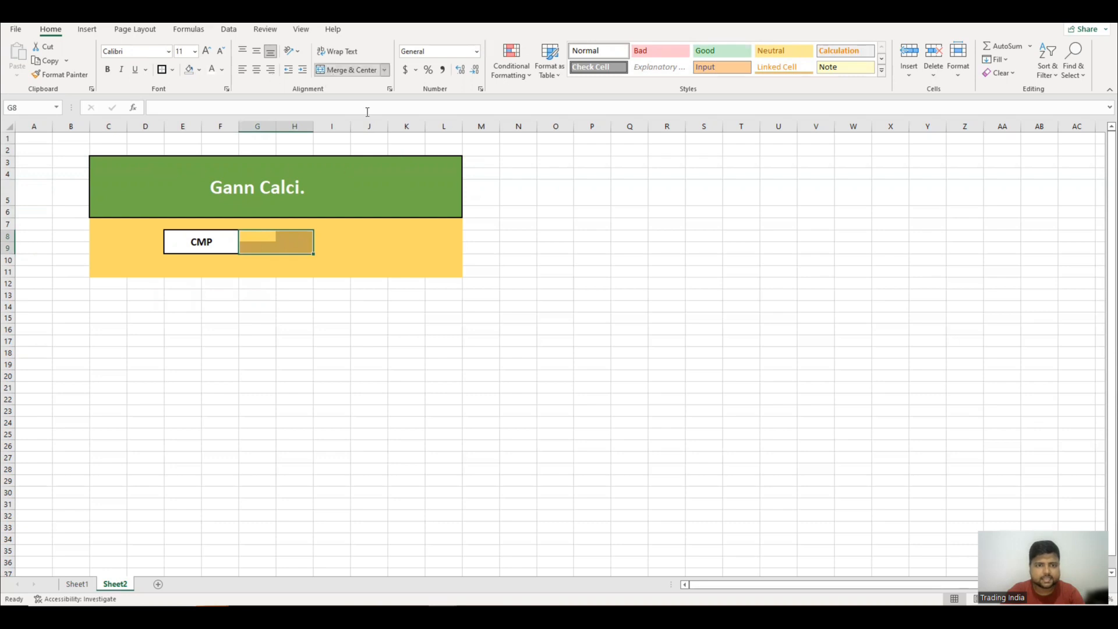
click(347, 70)
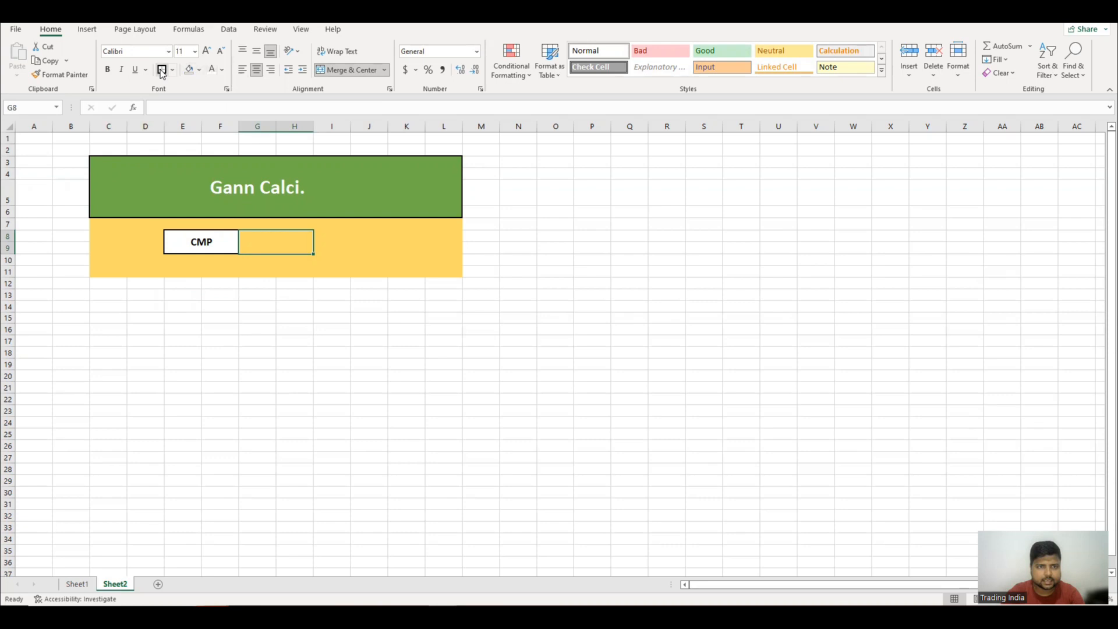
click(189, 70)
click(570, 270)
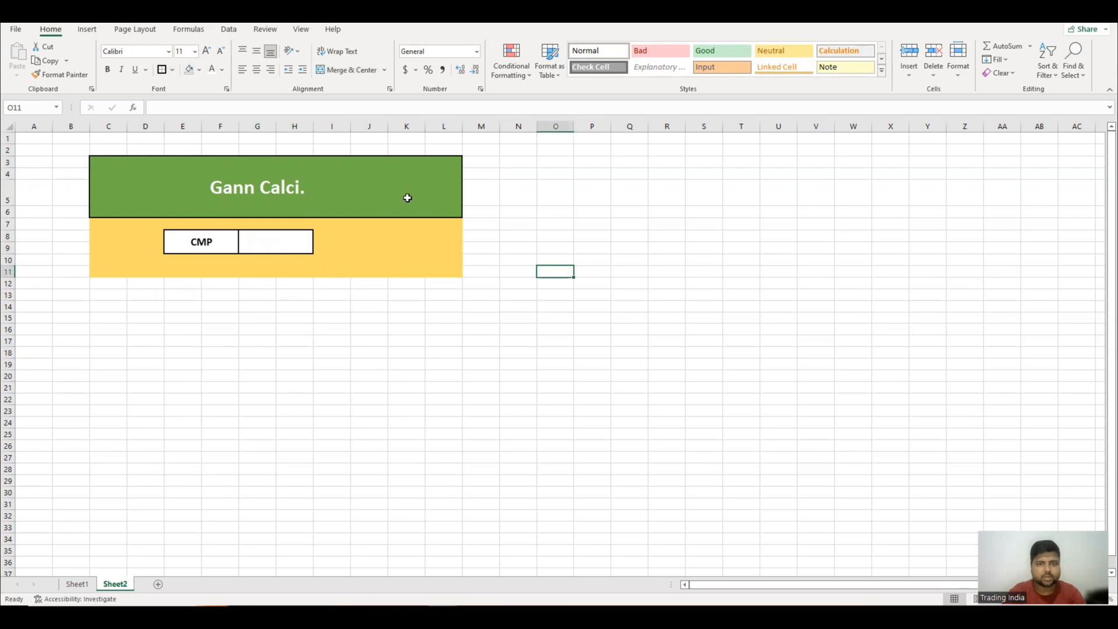
Enter the test value 5541 in the merged cell G8:H9 and align it vertically to the middle
click(276, 247)
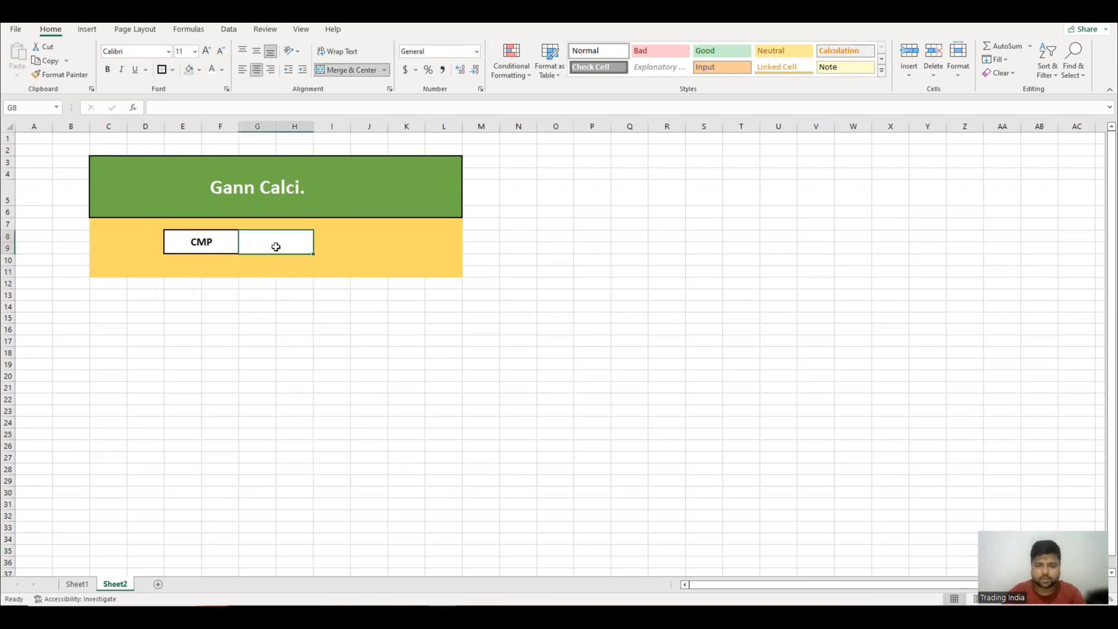
text(5)
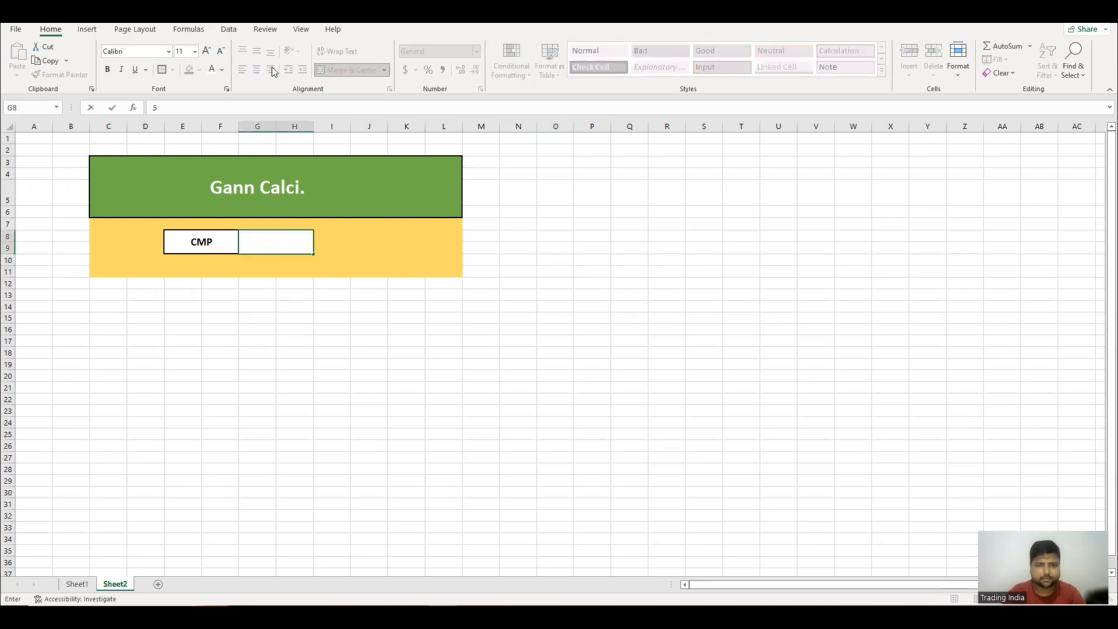
click(276, 306)
click(278, 244)
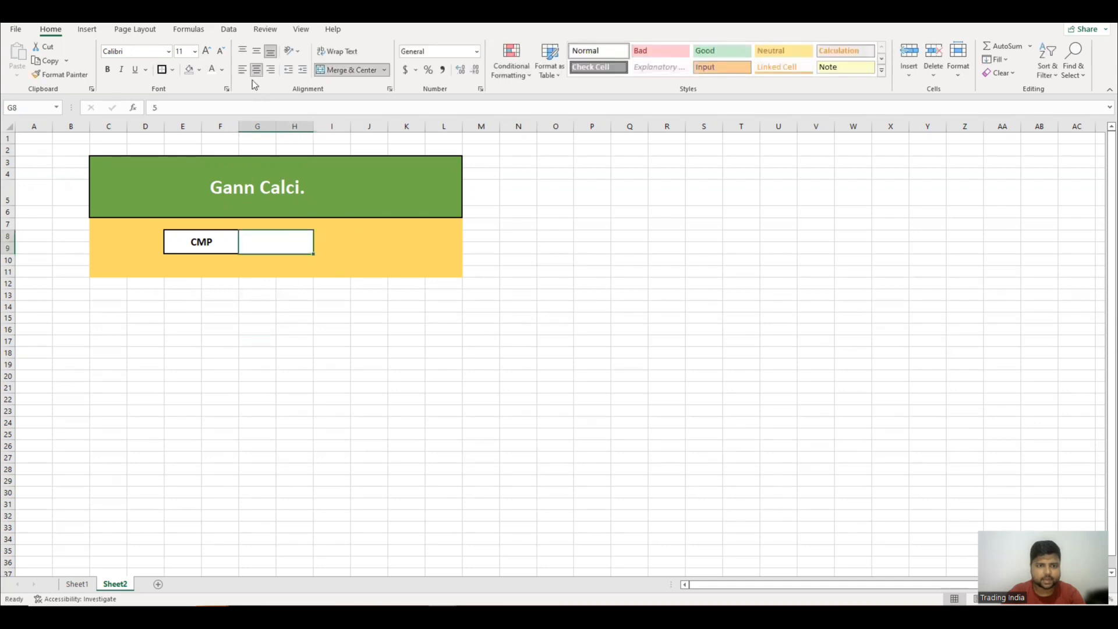
text(5)
key(shift+Home)
click(278, 244)
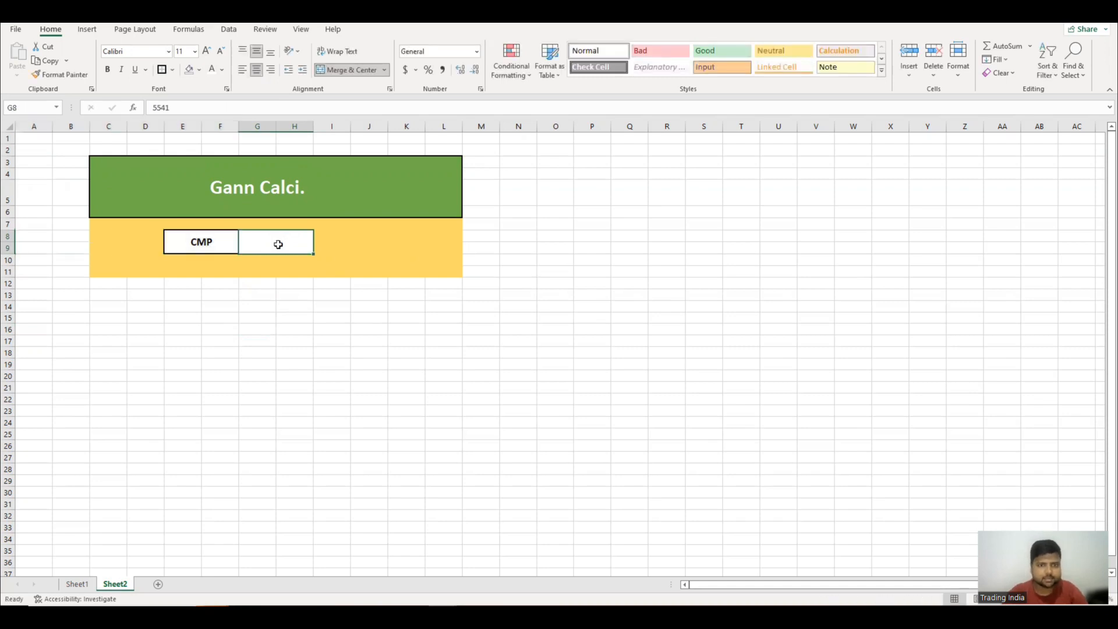
Set the font color of the CMP value cell G8:H9 to black and make it bold
click(222, 70)
click(219, 84)
click(295, 339)
click(279, 242)
click(107, 72)
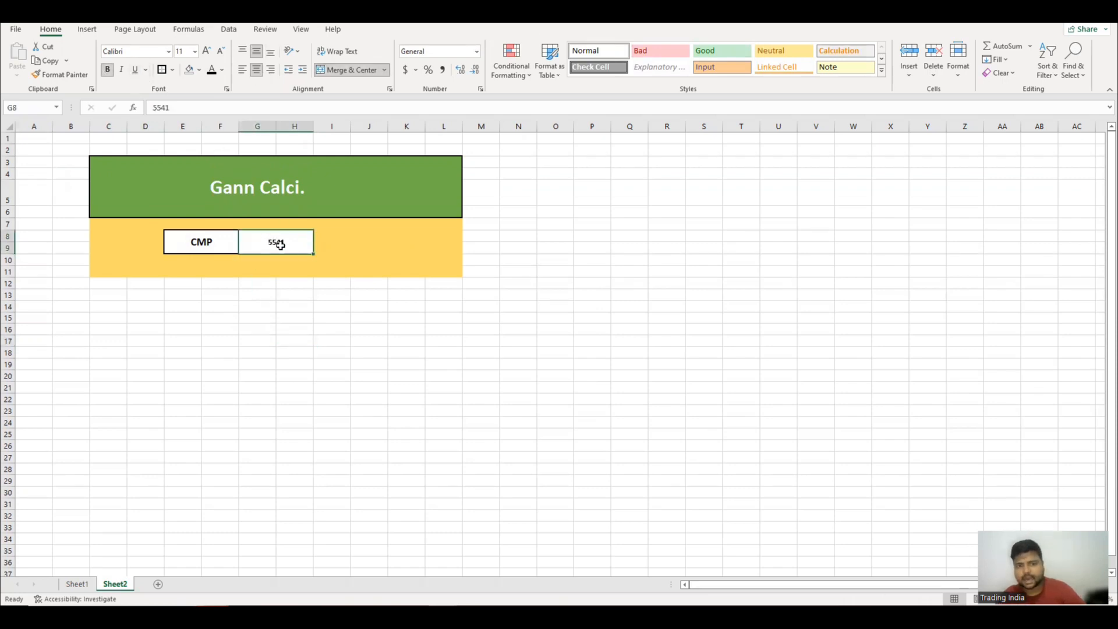
Clear the test value from the merged cell G8:H9
click(406, 412)
click(276, 243)
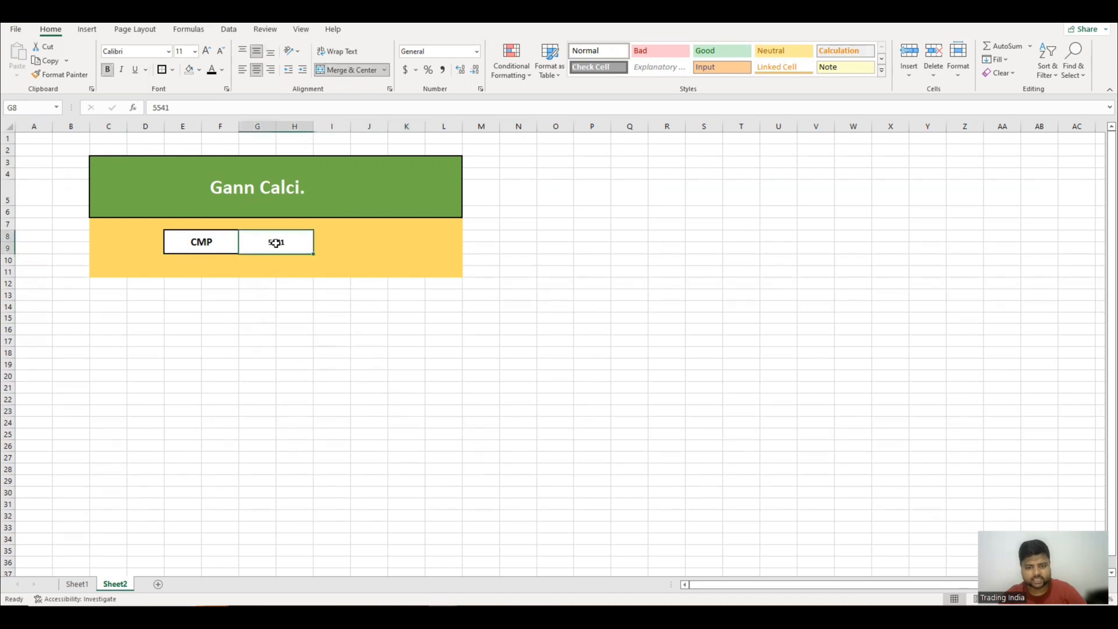
key(Delete)
Set the fill of cell K8 in the gold section to No Fill
click(384, 240)
click(416, 238)
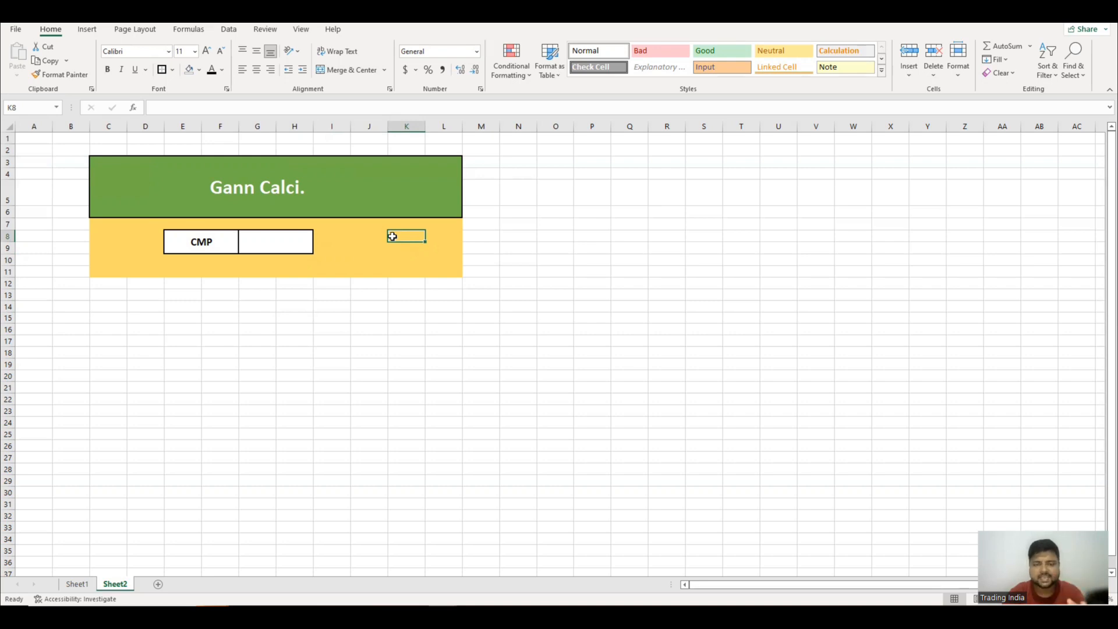
click(188, 72)
click(556, 239)
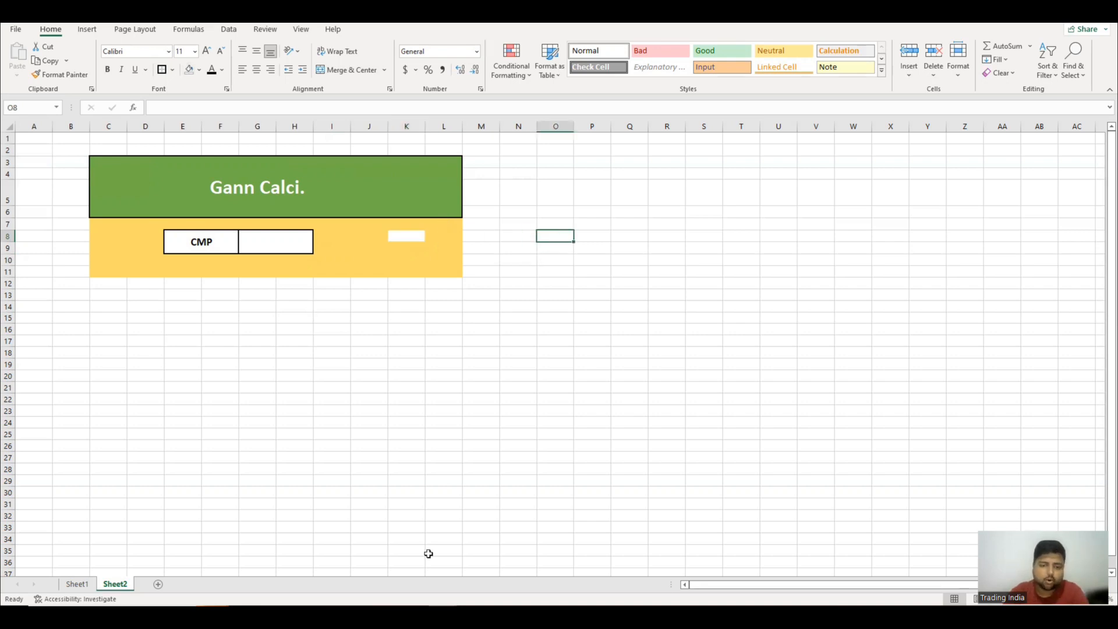
Switch to the reference "gann calci" workbook to check its layout
mouse_move(442, 618)
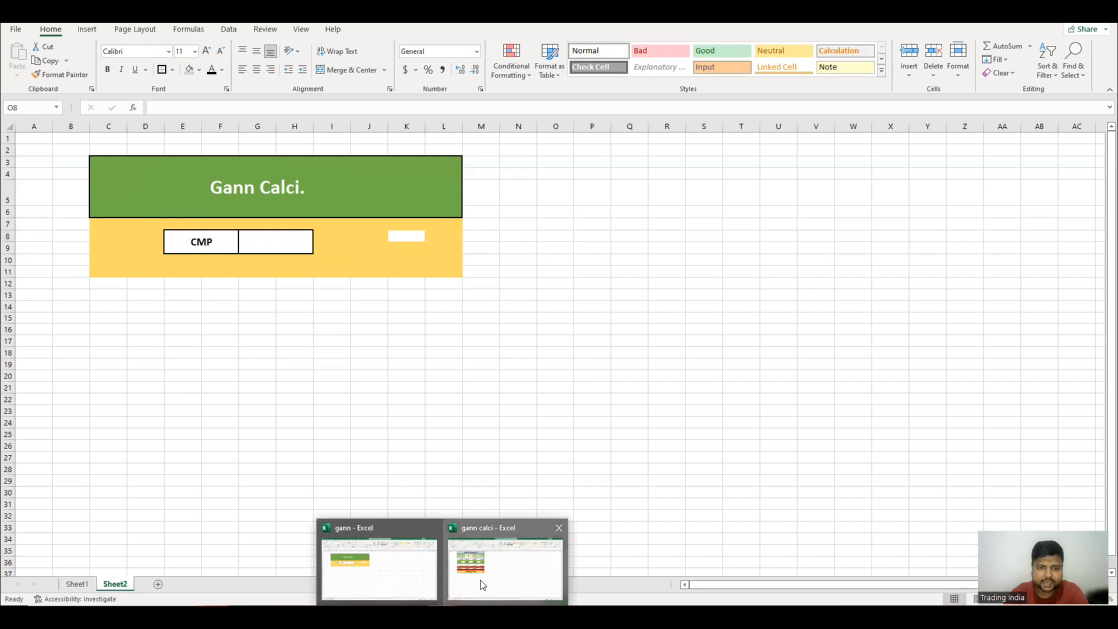
Review the finished calculator in the gann calci workbook, and check the footer, CMP and Buy Above cells of the new layout
click(481, 580)
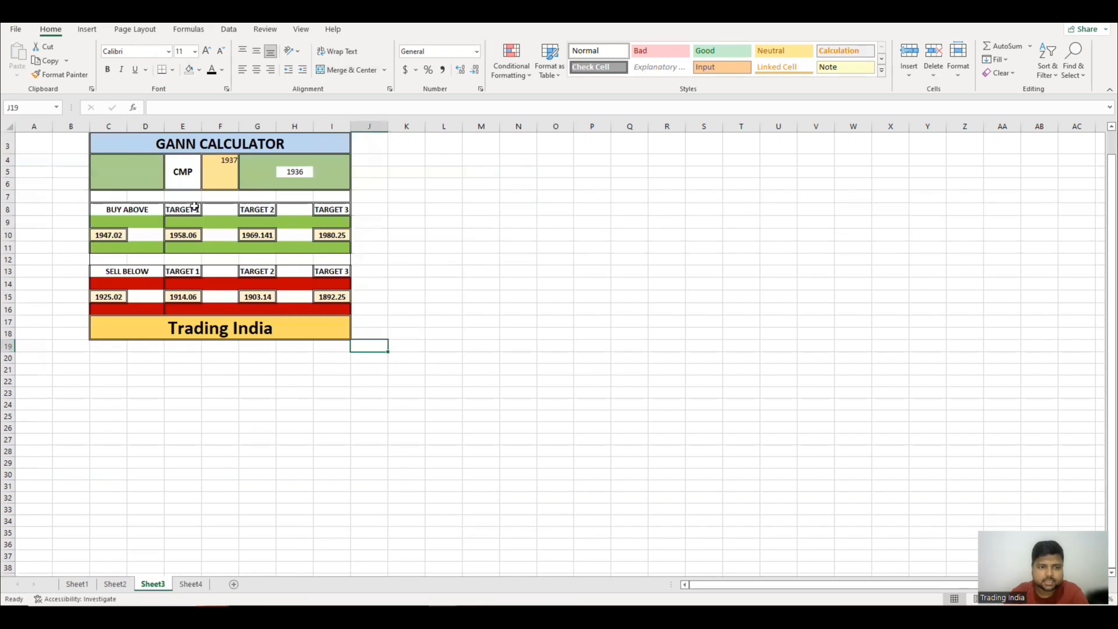
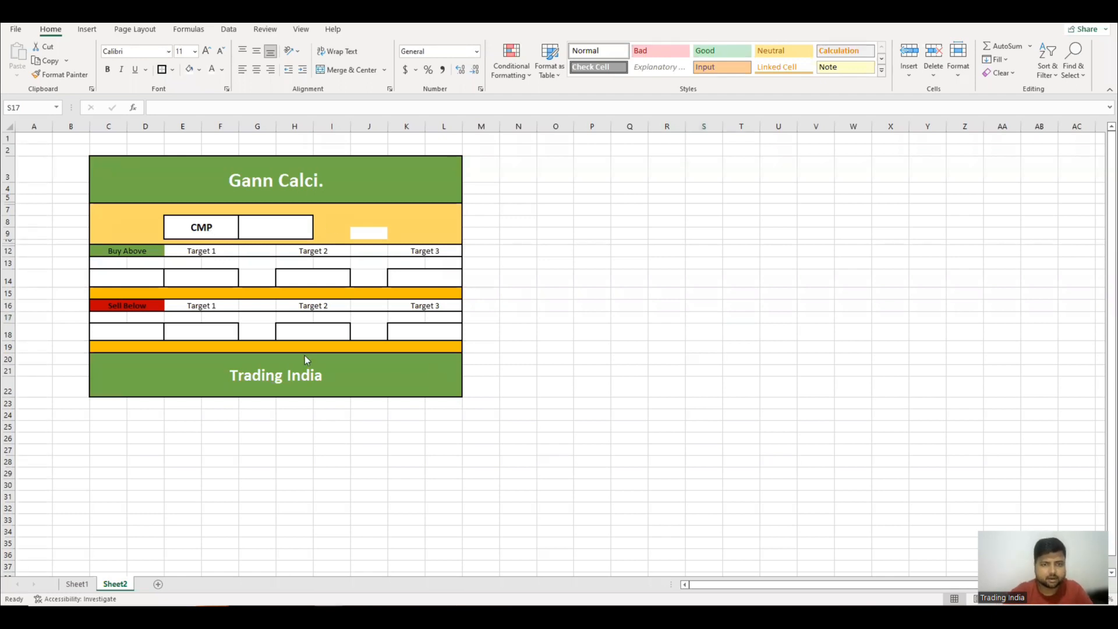
click(266, 380)
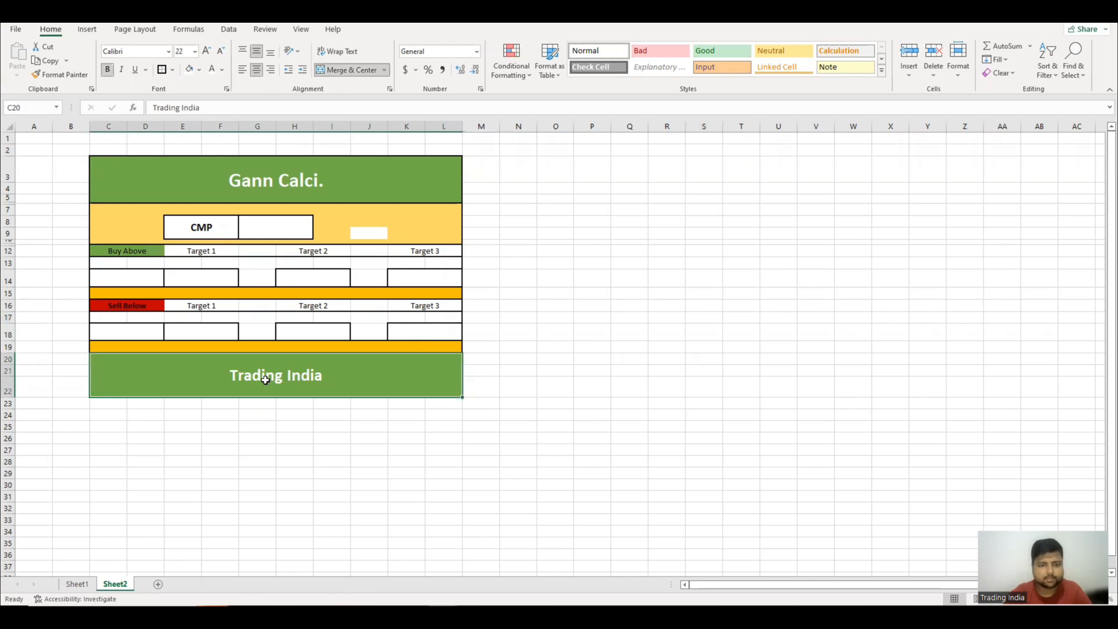
double_click(267, 381)
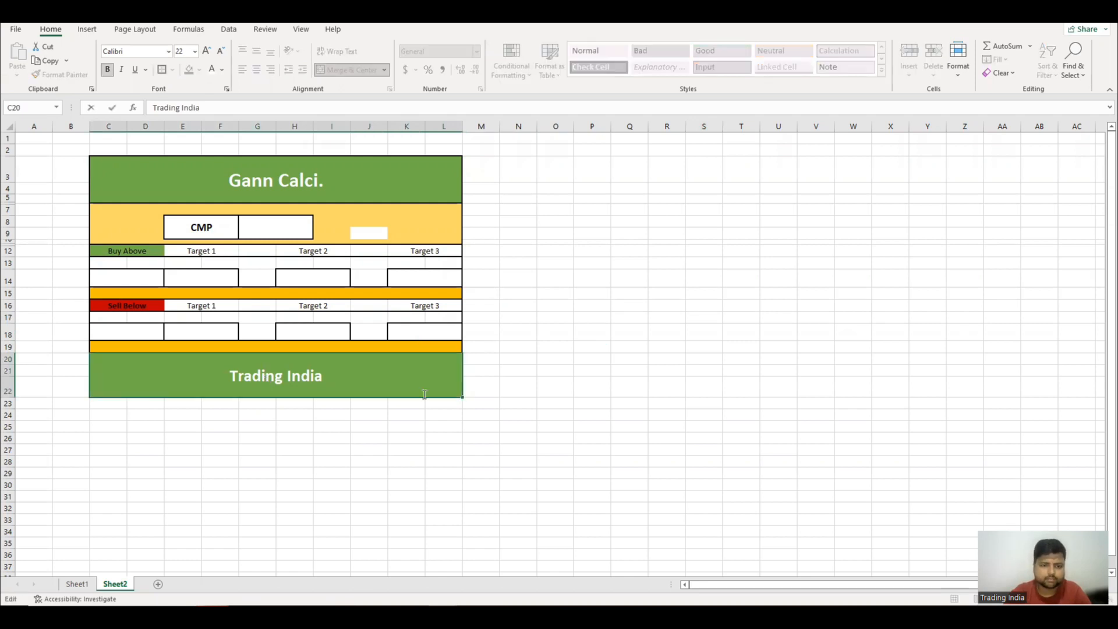
click(654, 418)
click(288, 228)
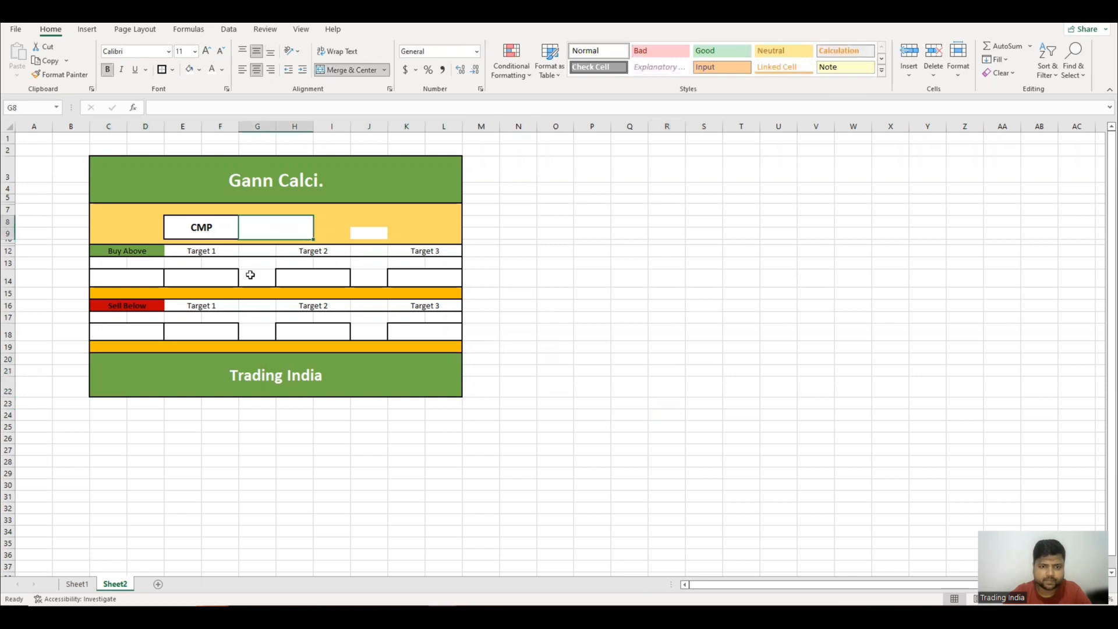
click(131, 279)
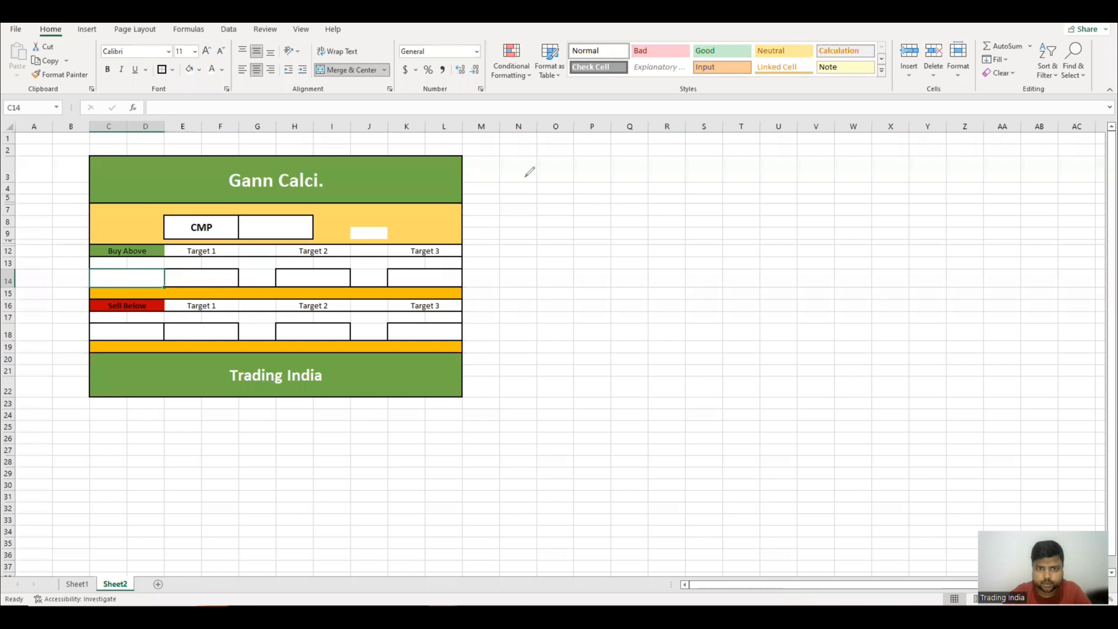
Mark the CMP input and the Buy Above and Sell Below result boxes with pen annotations, clearing the marks at the end
mouse_move(279, 223)
mouse_down()
mouse_move(301, 216)
mouse_move(273, 231)
mouse_up()
drag(130, 272, 147, 284)
drag(235, 278, 210, 283)
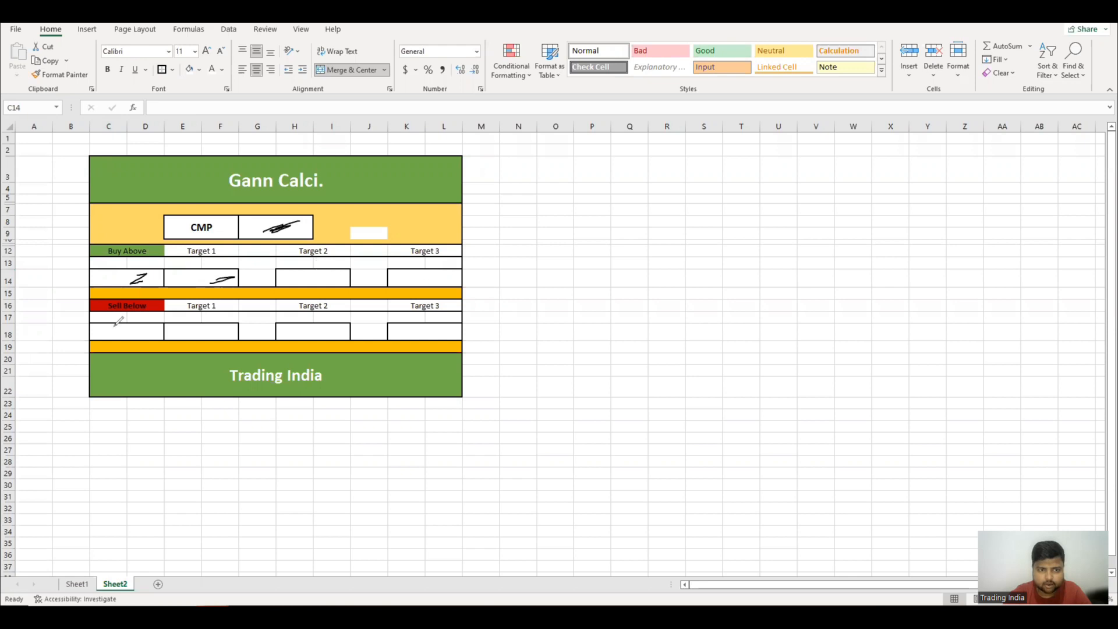
drag(116, 329, 120, 348)
drag(194, 331, 195, 339)
drag(293, 330, 301, 339)
drag(407, 330, 410, 341)
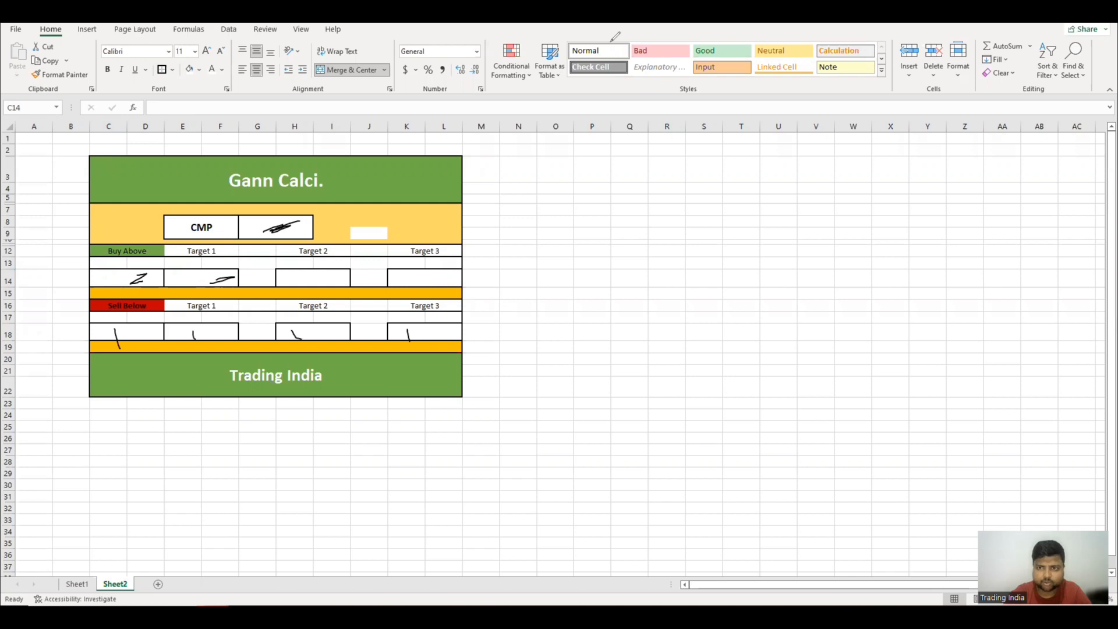
click(611, 41)
mouse_move(261, 228)
mouse_down()
mouse_move(283, 224)
mouse_move(275, 230)
mouse_up()
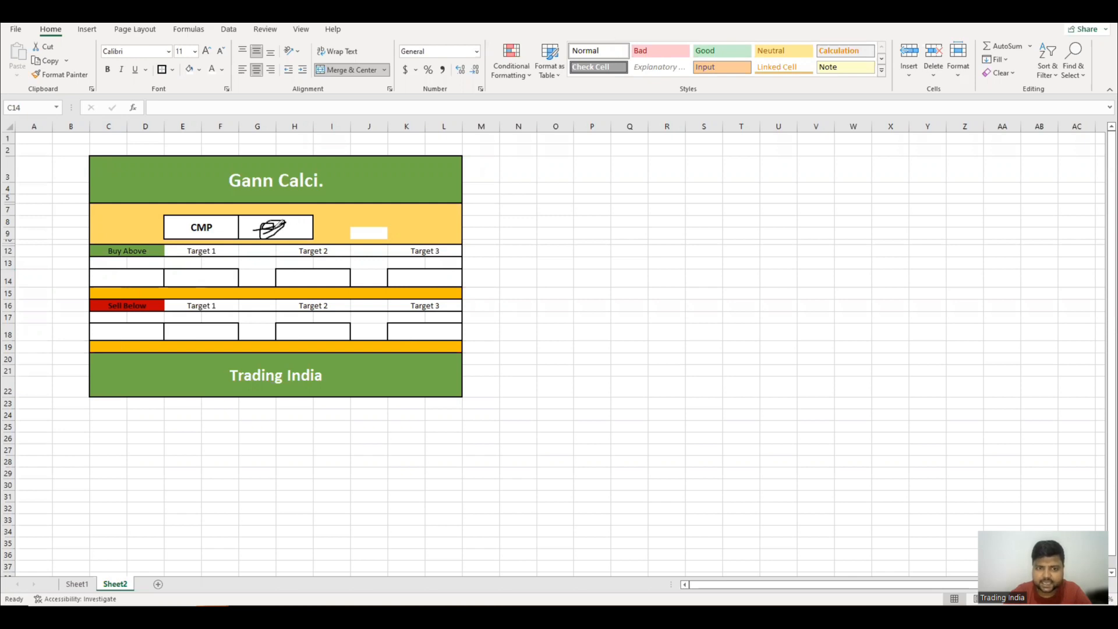
click(652, 104)
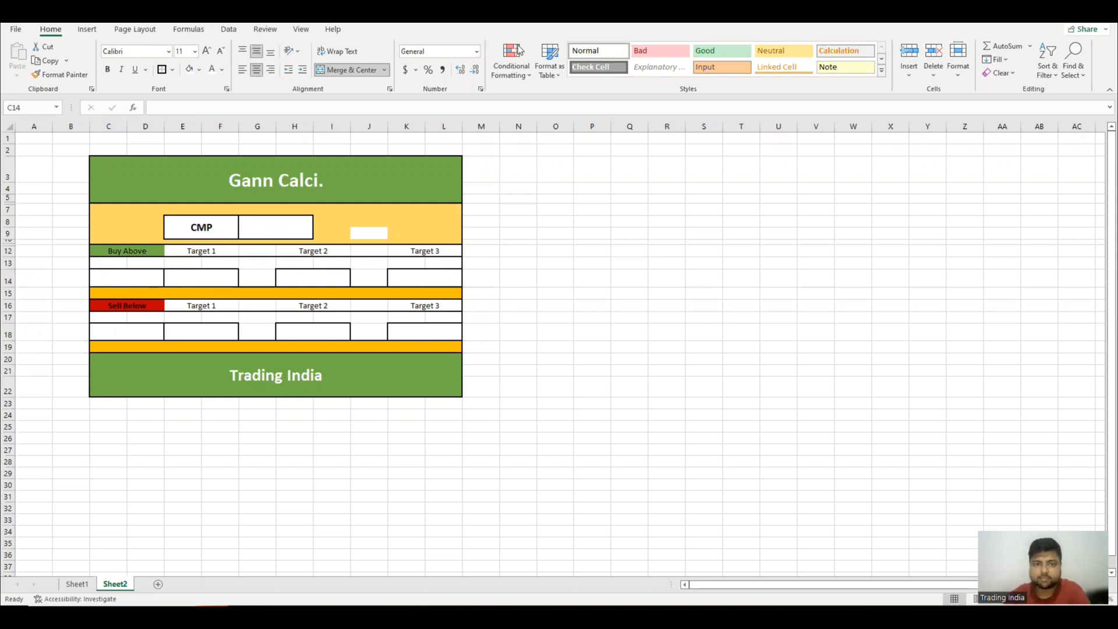
Enter 500 as the CMP value in cell G8 of the calculator
click(281, 223)
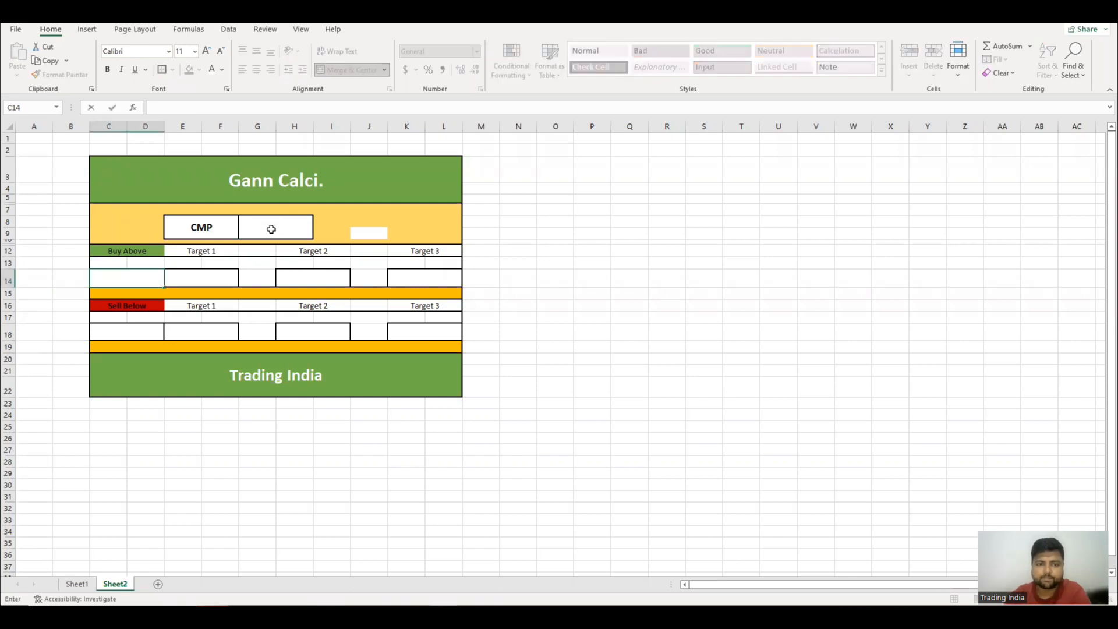
click(271, 229)
text(500)
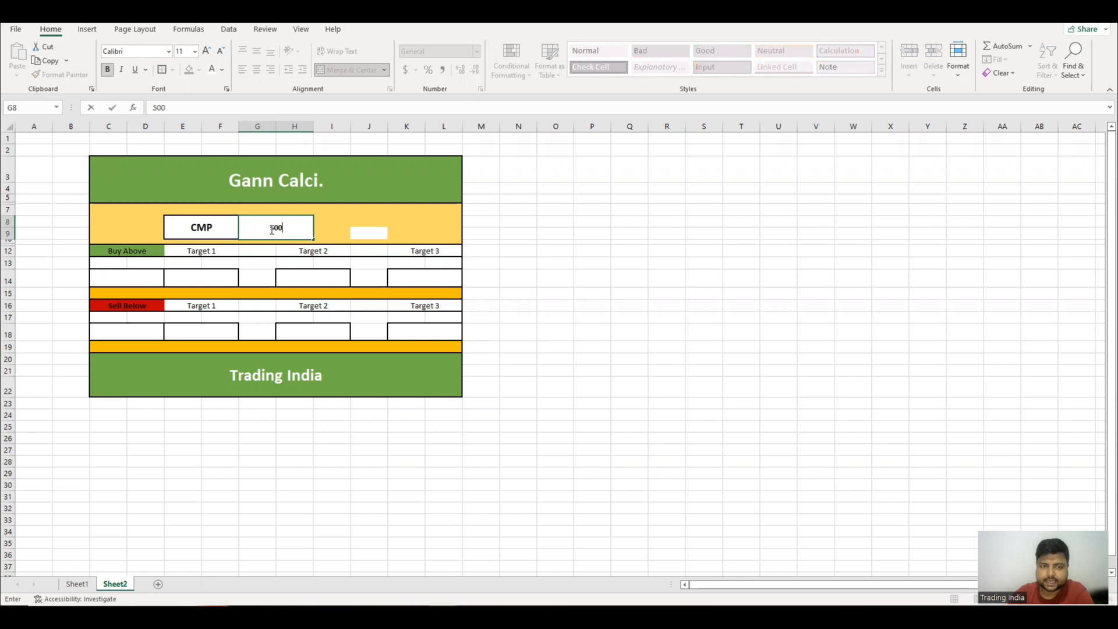
key(Return)
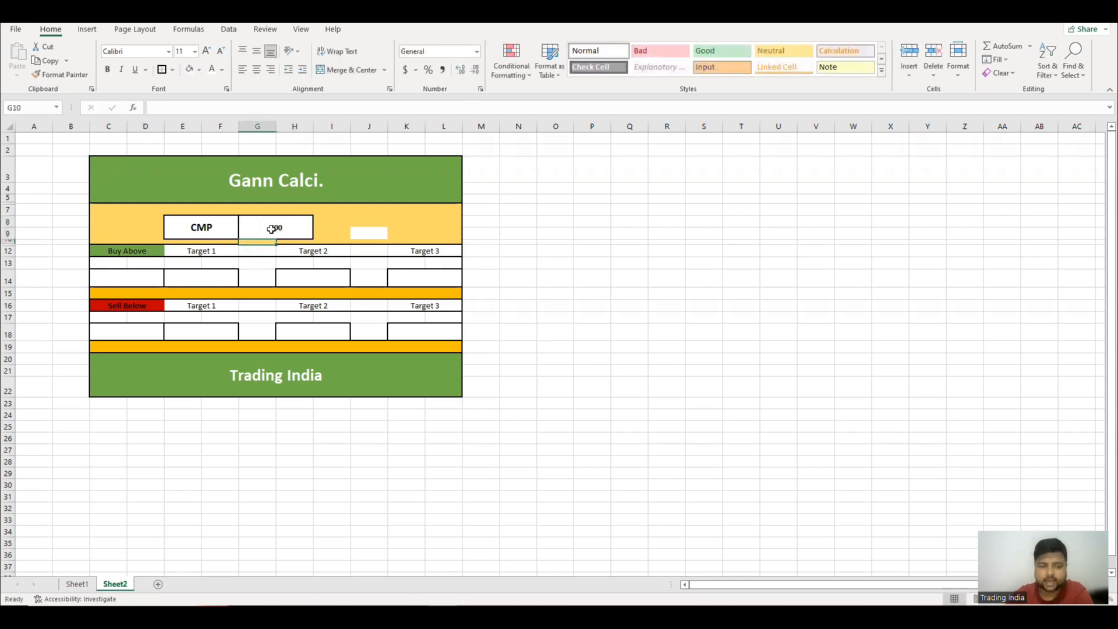
Look up the value closest to 500 in the Sheet1 quadrant table and return to the CMP cell on Sheet2
click(76, 584)
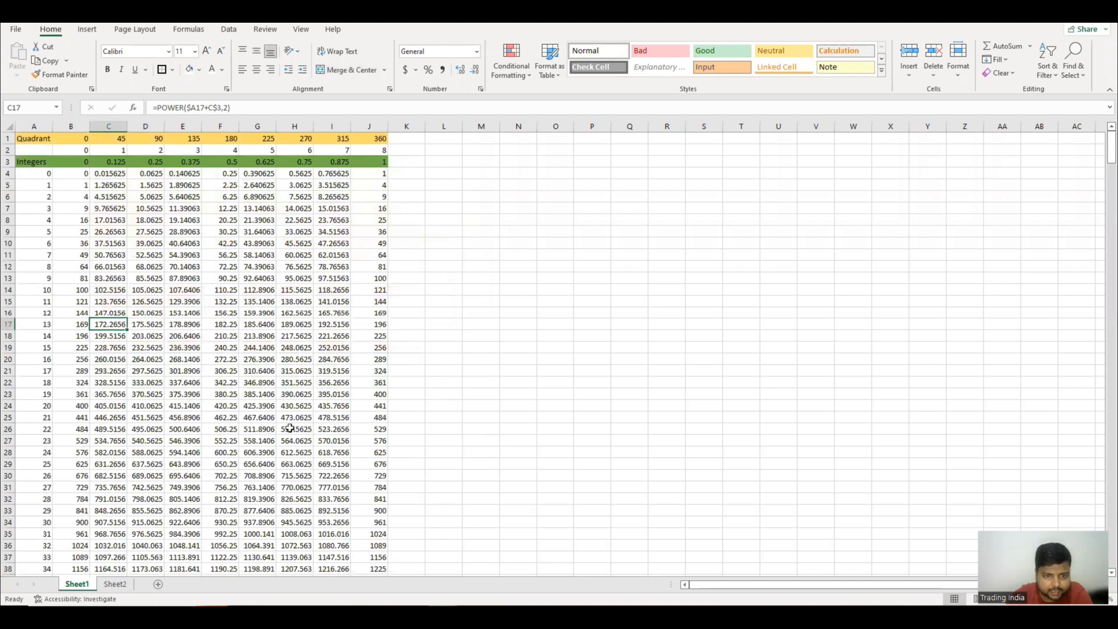
click(182, 431)
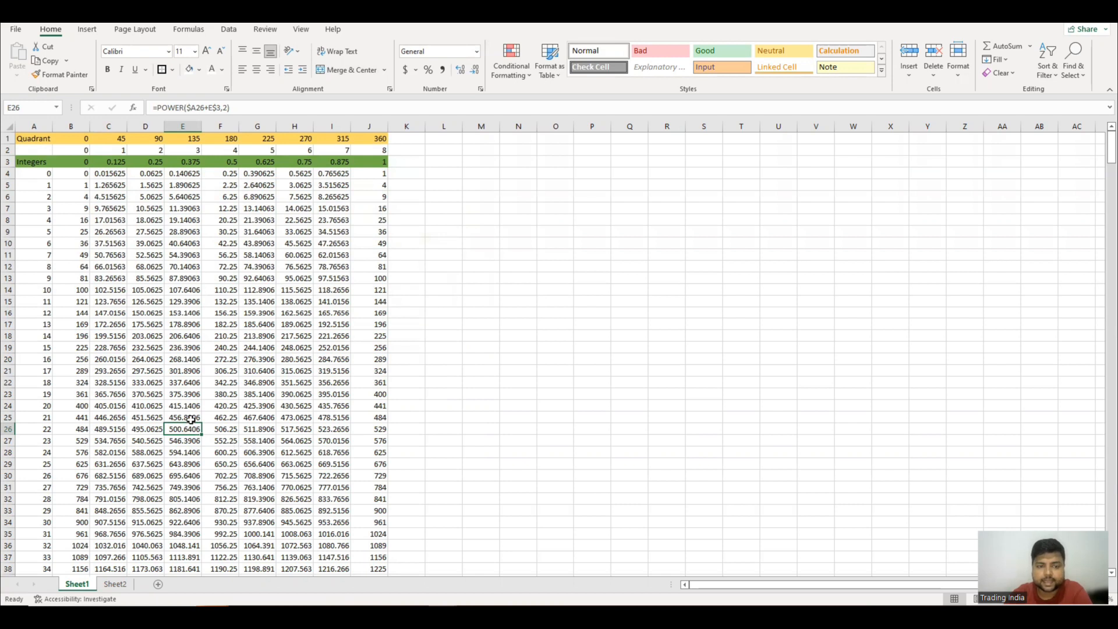
click(124, 584)
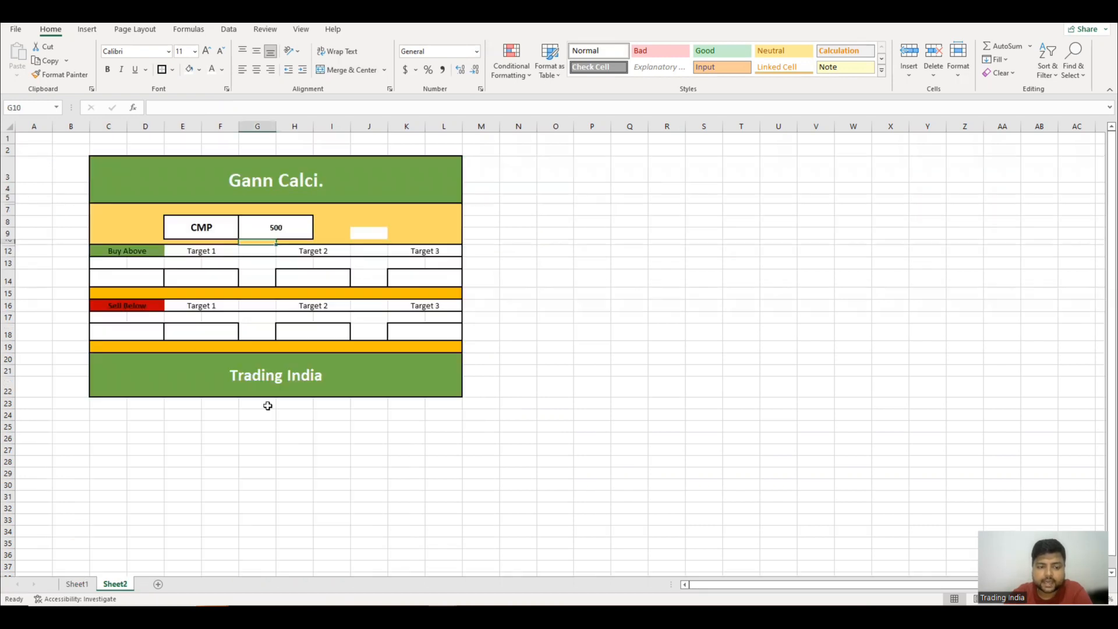
click(292, 227)
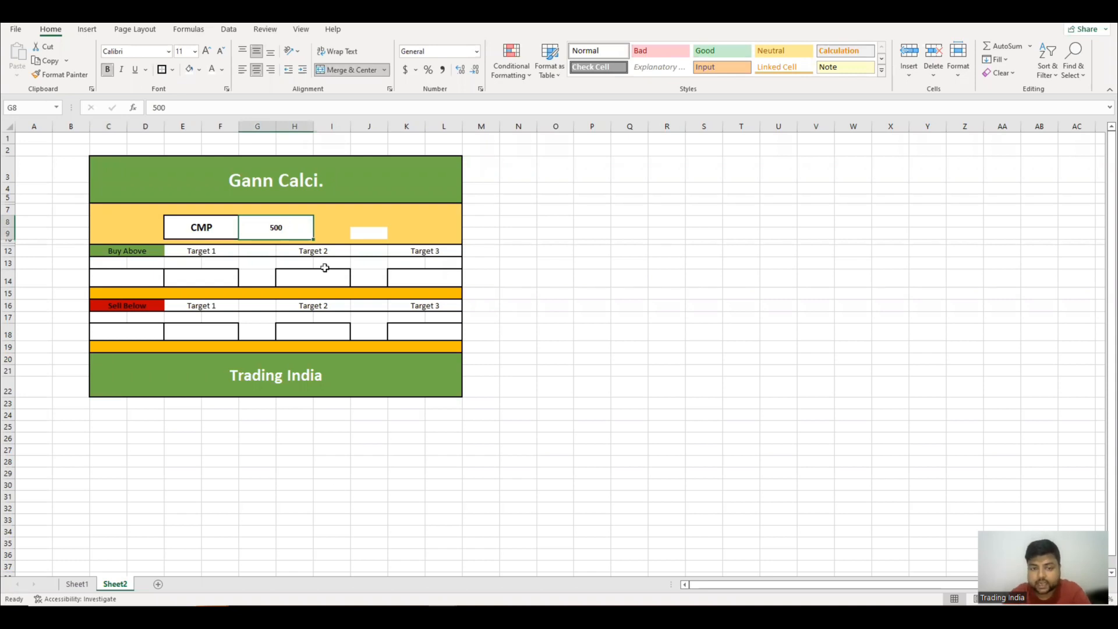
Search Sheet1 for 500, go through the matches, and return to the calculator on Sheet2
click(76, 584)
click(524, 396)
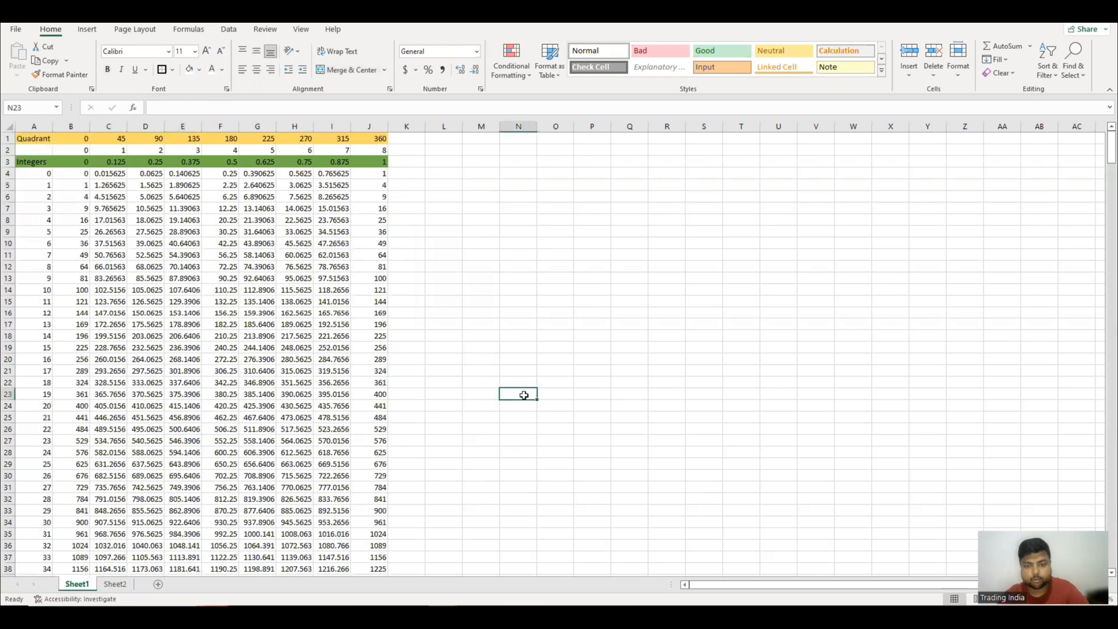
key(ctrl+f)
text(500)
key(Return)
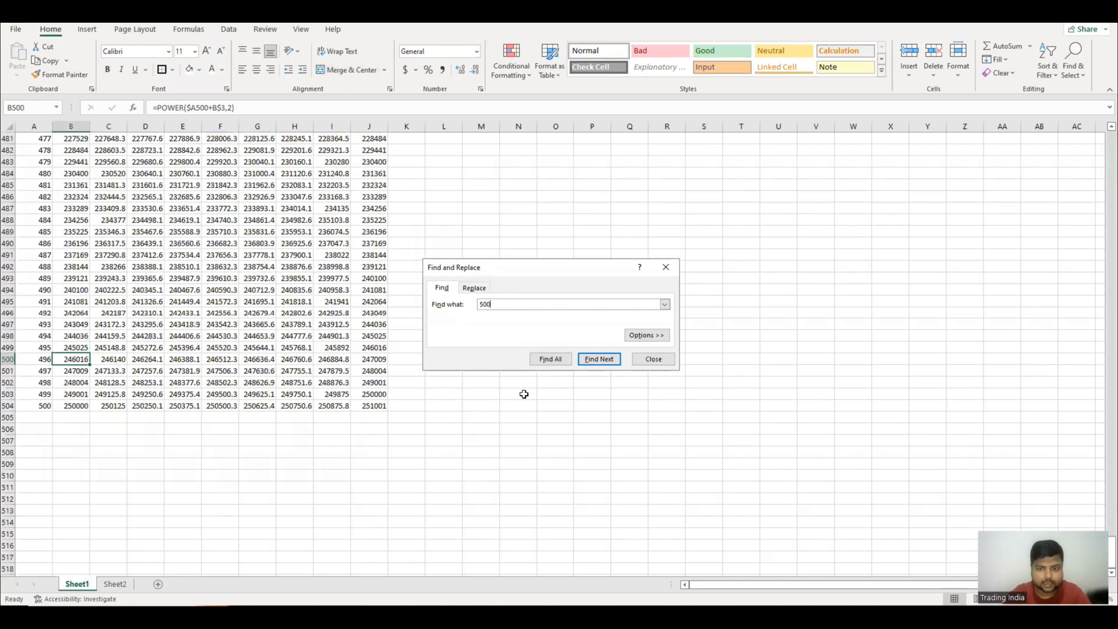
key(Return)
key(Return)
key(Return)
key(Return)
key(Return)
key(Return)
key(Return)
key(Return)
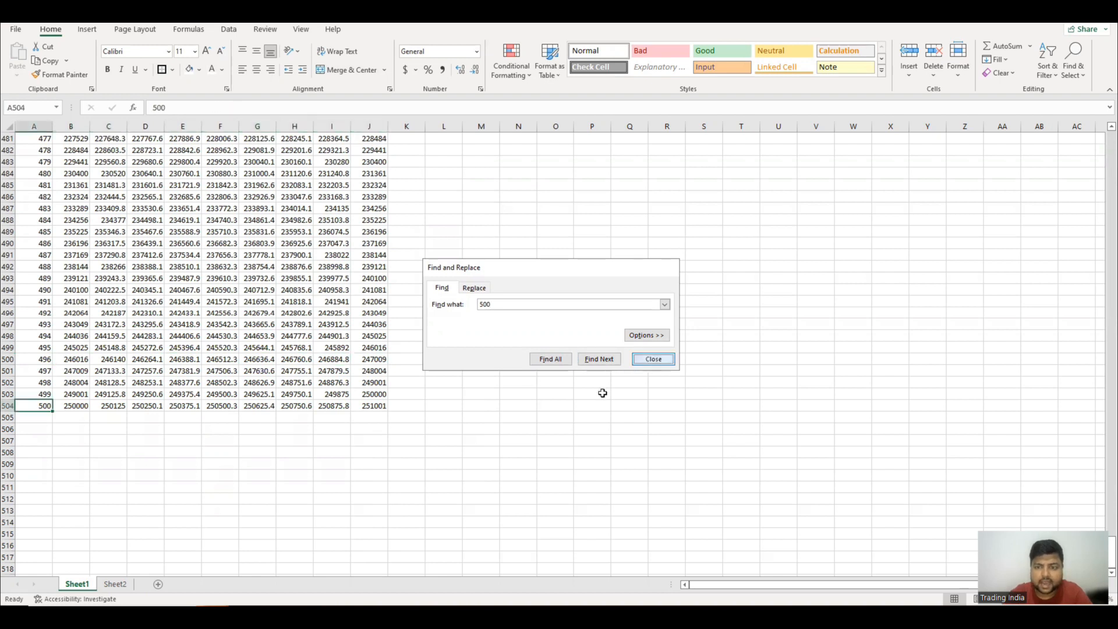
key(Escape)
scroll(601, 395, up, 17)
scroll(602, 395, up, 20)
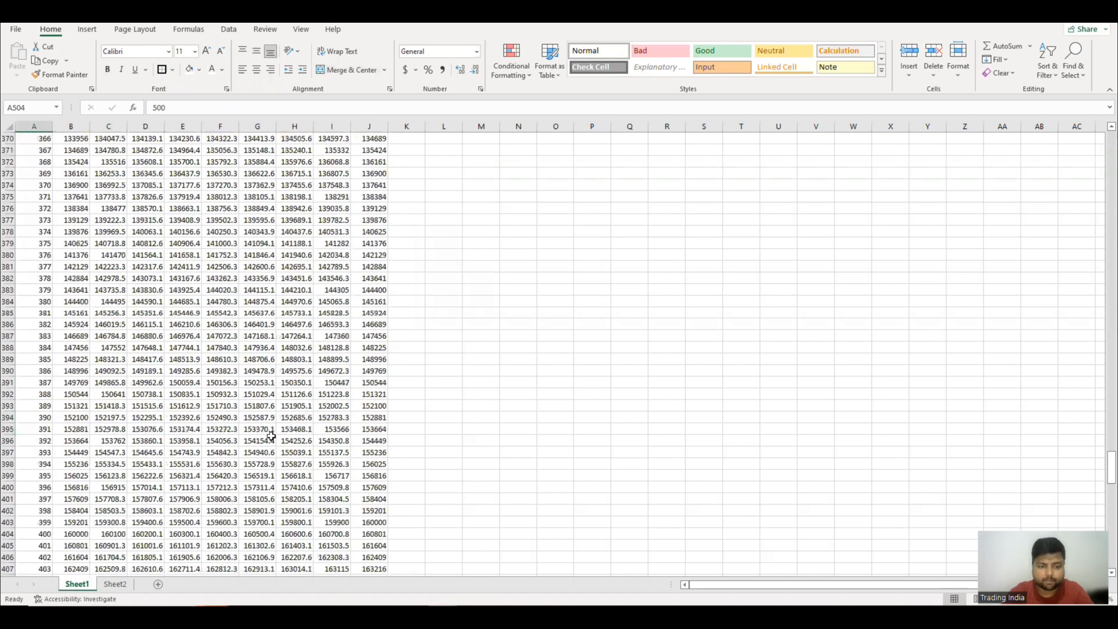
click(114, 585)
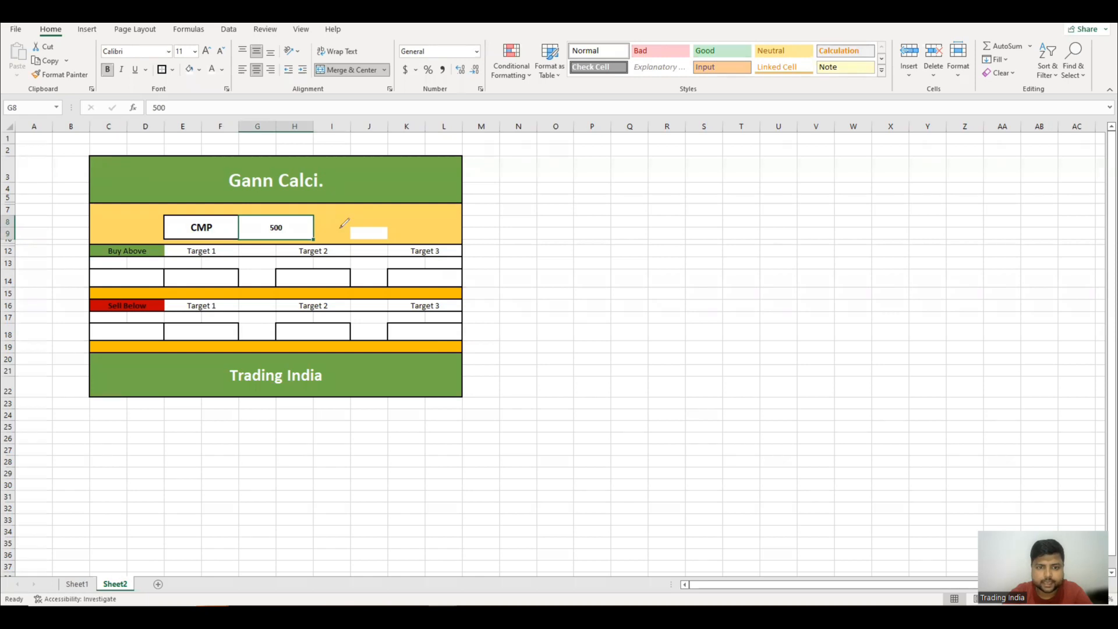
Circle the CMP value and the blank helper cell, link the helper cell to the result boxes with pen lines, and clear the annotations
mouse_move(382, 221)
mouse_down()
mouse_move(345, 225)
mouse_move(365, 246)
mouse_move(405, 220)
mouse_move(380, 219)
mouse_up()
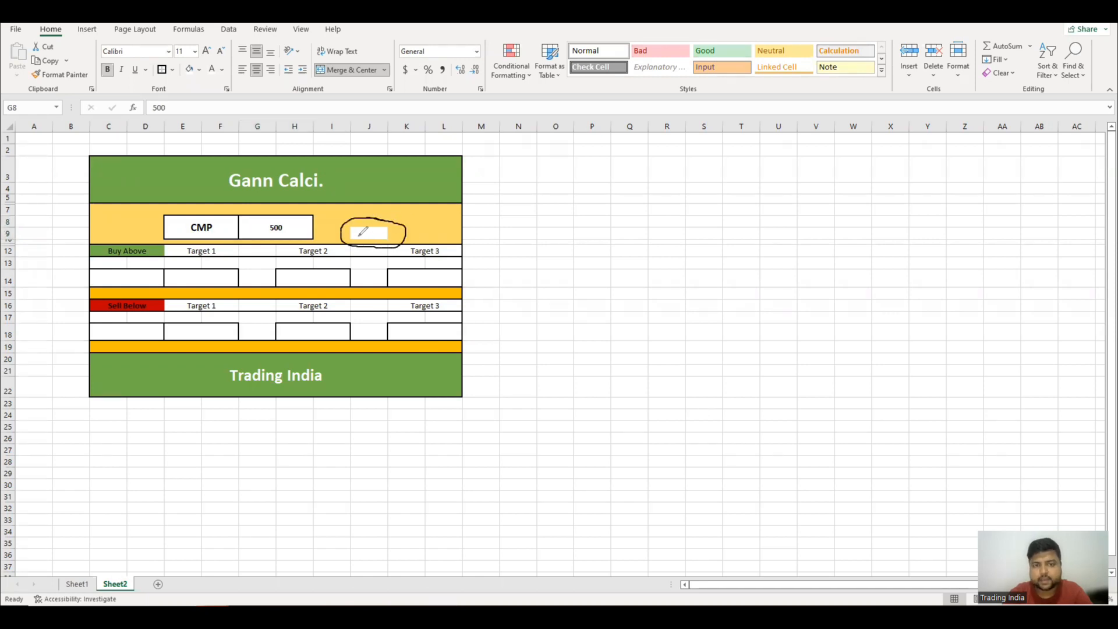
mouse_move(281, 220)
mouse_down()
mouse_move(260, 234)
mouse_move(300, 233)
mouse_move(273, 217)
mouse_up()
mouse_move(370, 229)
mouse_down()
mouse_move(396, 230)
mouse_move(150, 274)
mouse_up()
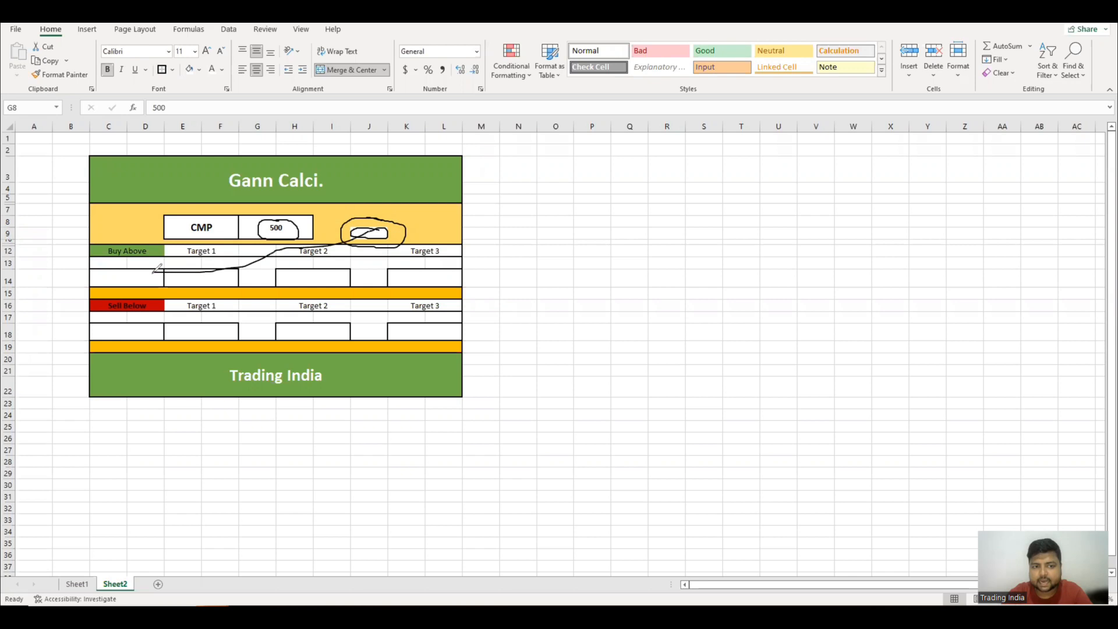
mouse_move(372, 229)
mouse_down()
mouse_move(264, 275)
mouse_move(203, 279)
mouse_move(340, 274)
mouse_move(324, 285)
mouse_move(436, 294)
mouse_move(185, 369)
mouse_up()
drag(327, 240, 291, 335)
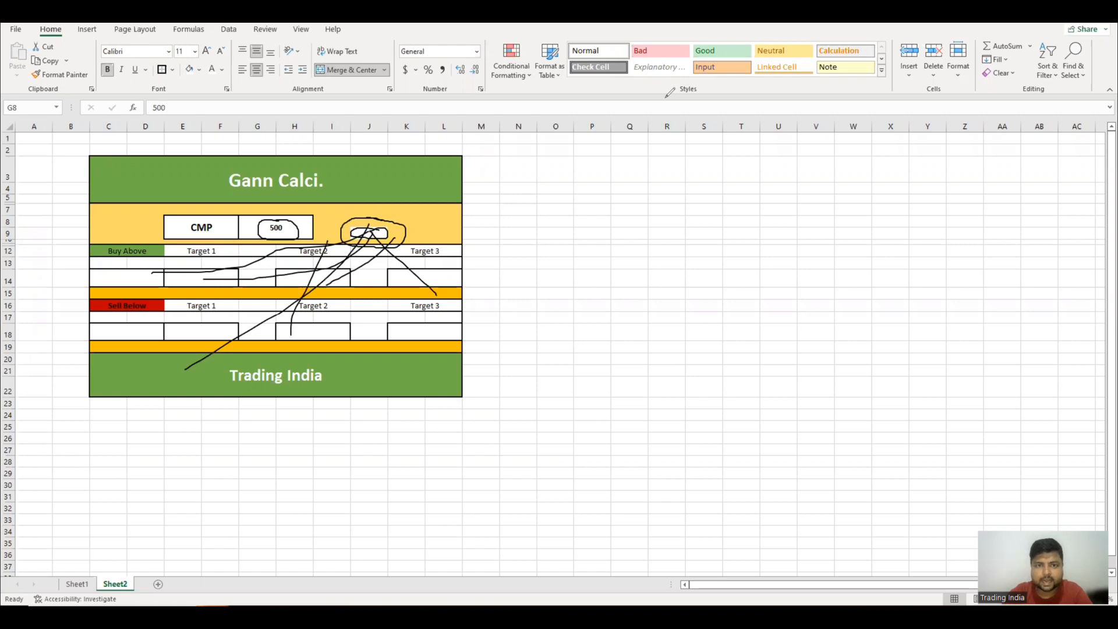
click(692, 96)
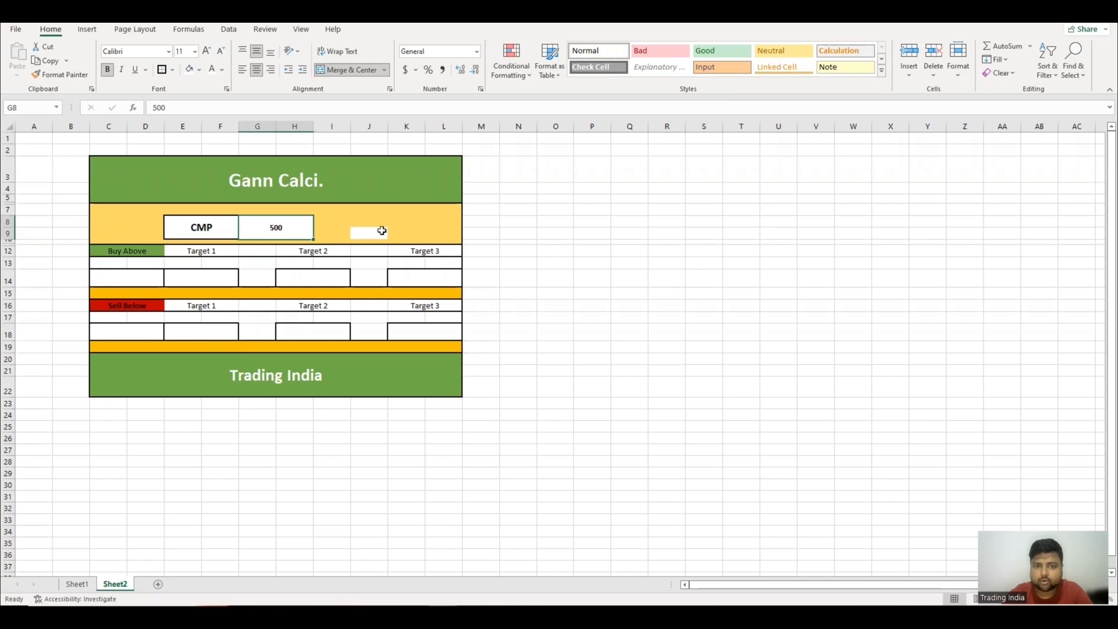
click(361, 232)
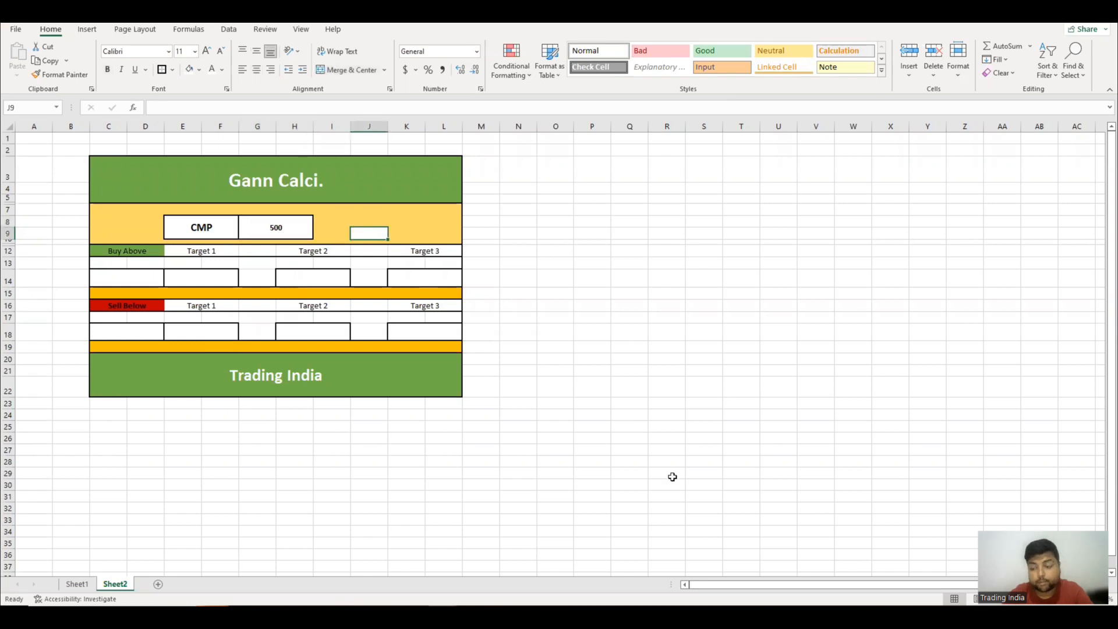
click(680, 573)
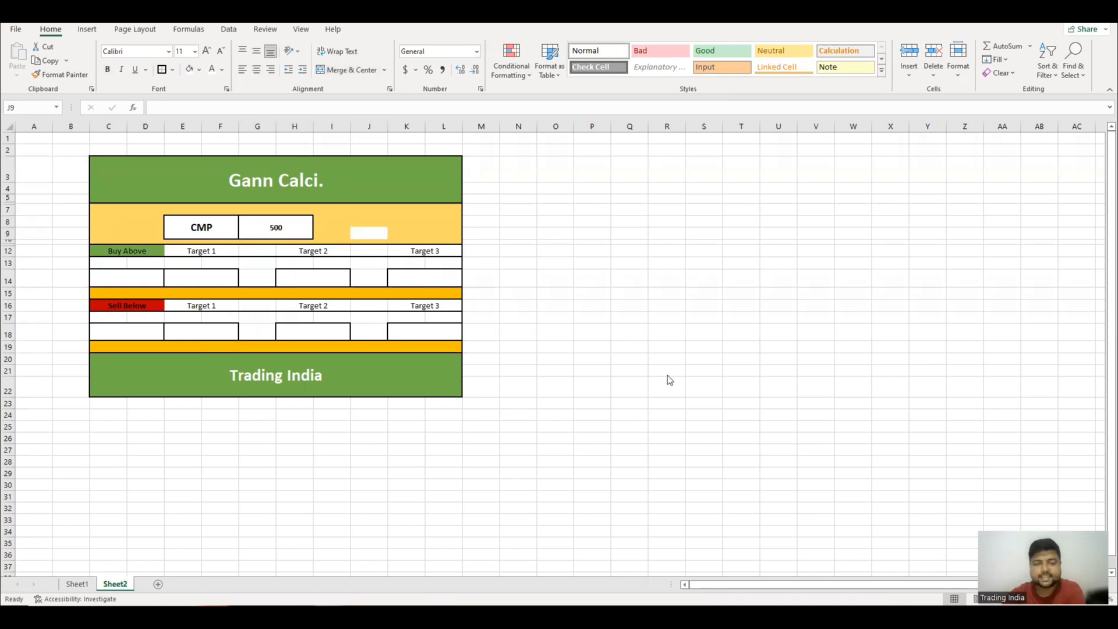
click(361, 237)
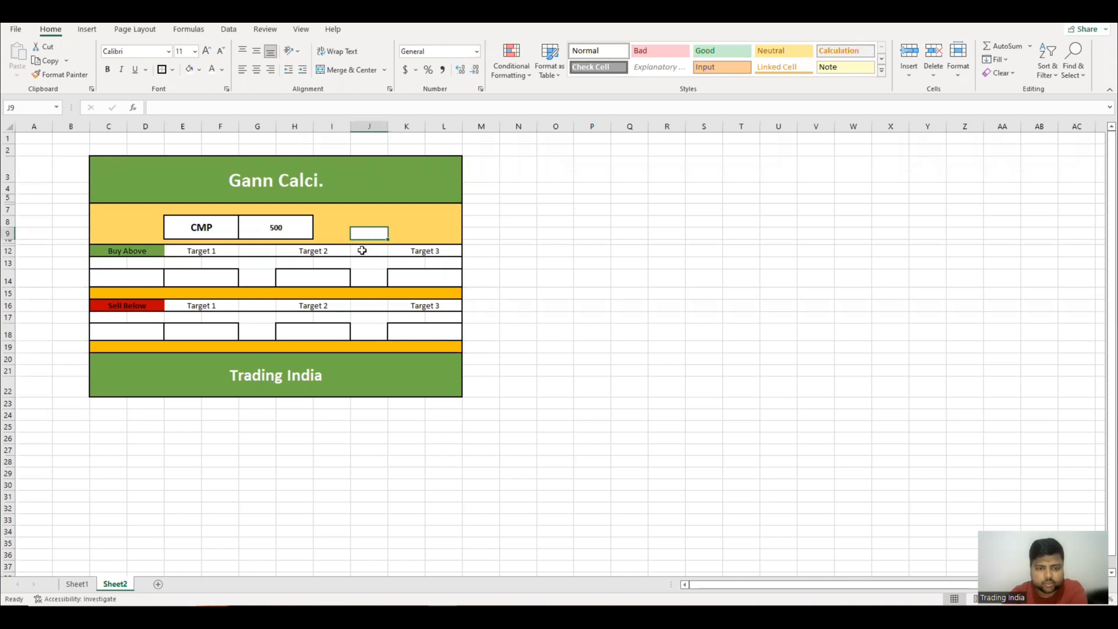
Highlight the 45-degree column's values on Sheet1 from C4 down and locate the first empty cell below column B
click(79, 584)
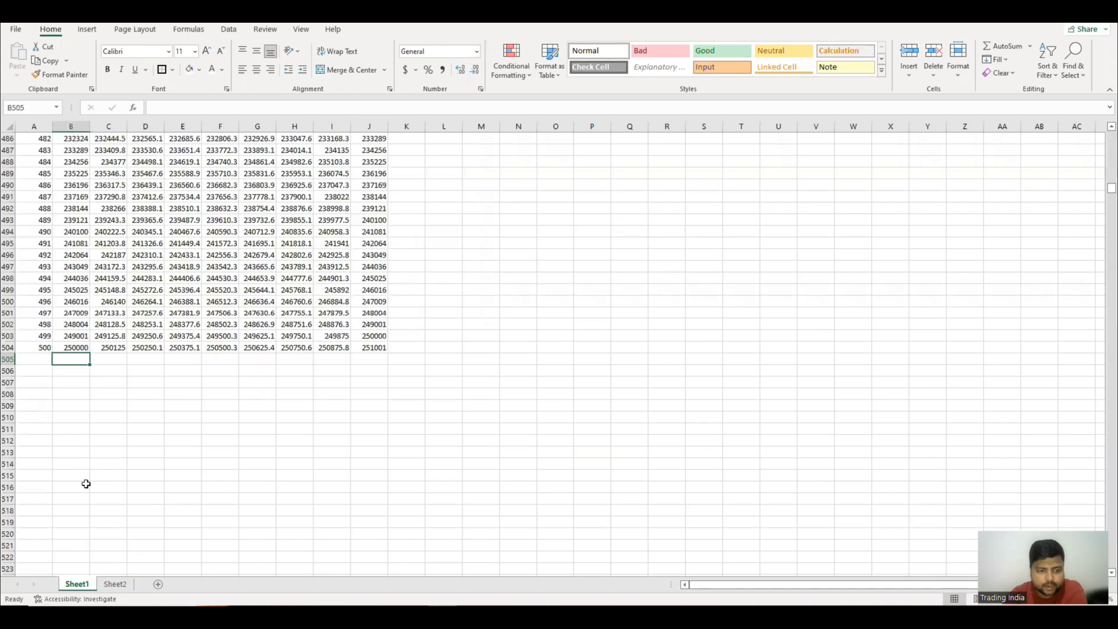
scroll(83, 453, up, 5)
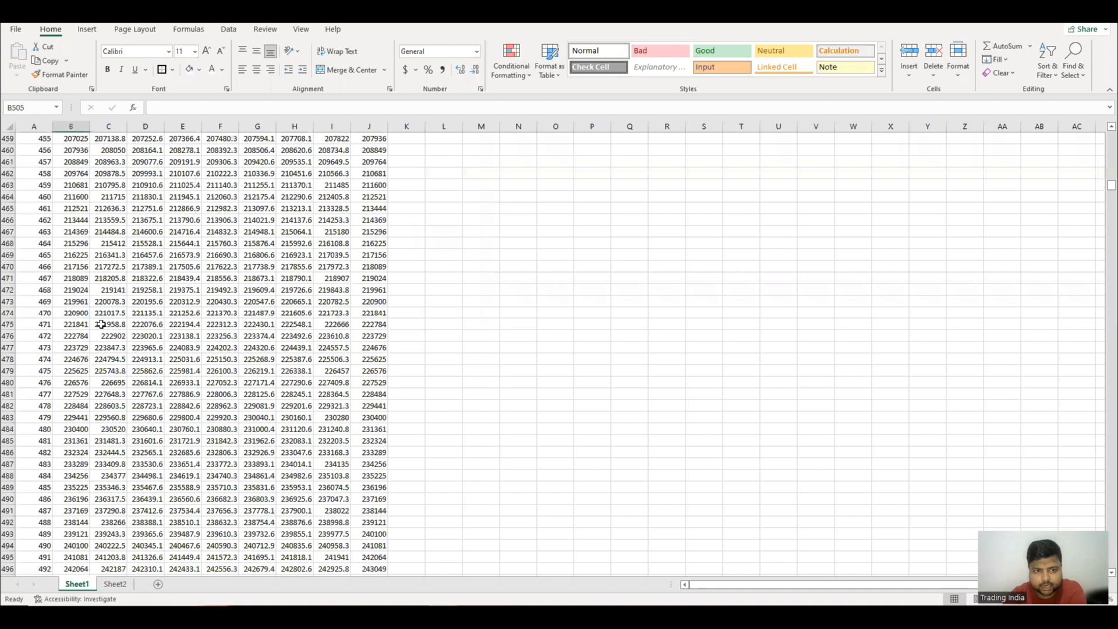
click(101, 324)
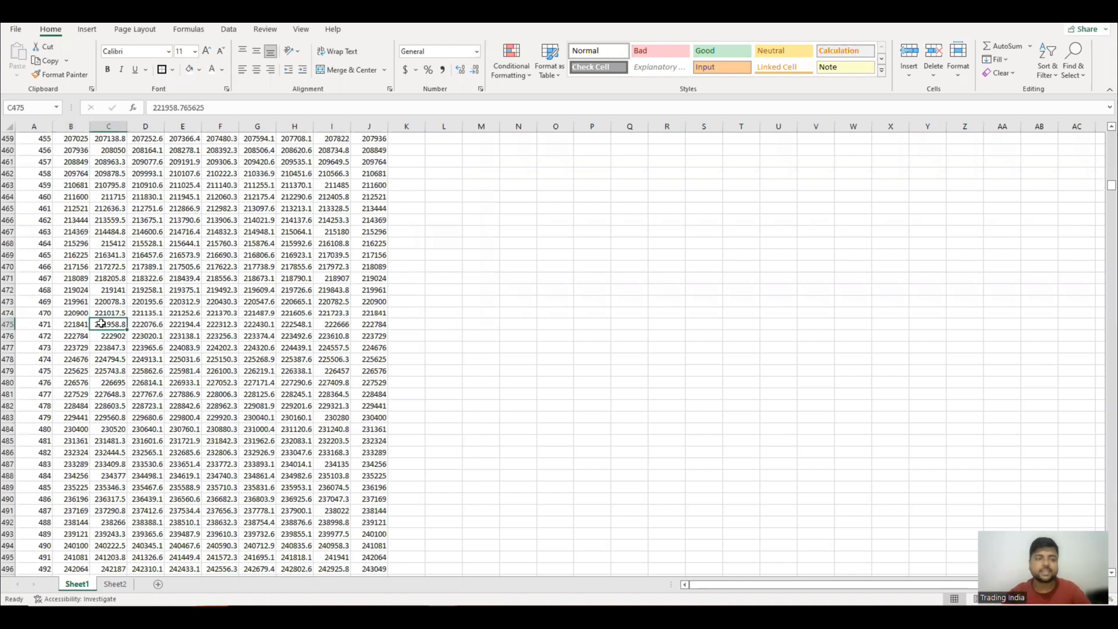
key(ctrl+Up)
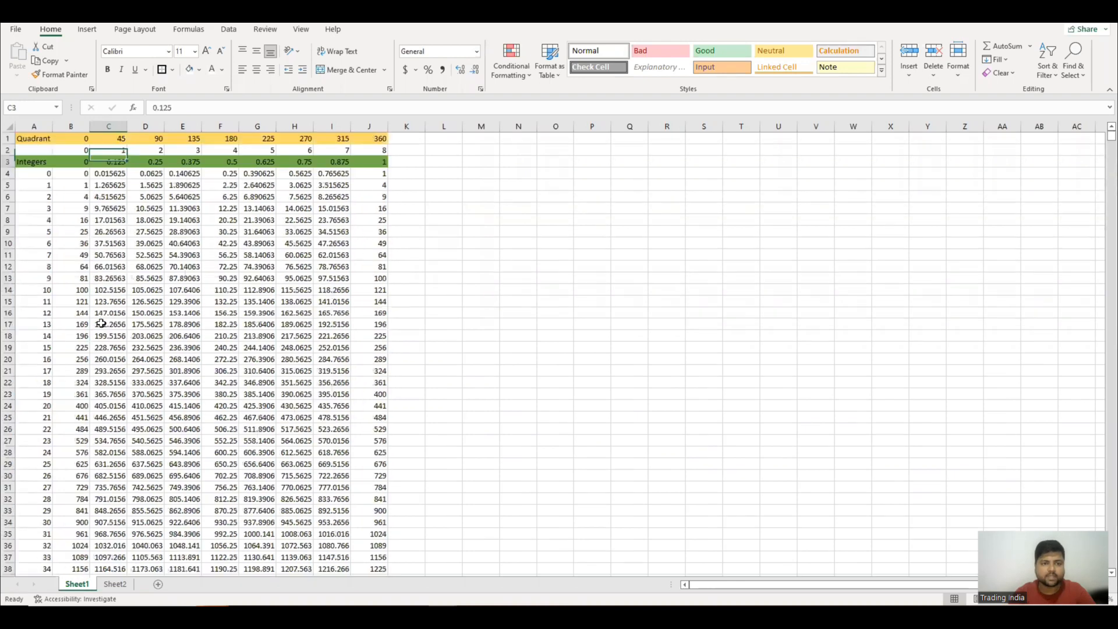
key(Down)
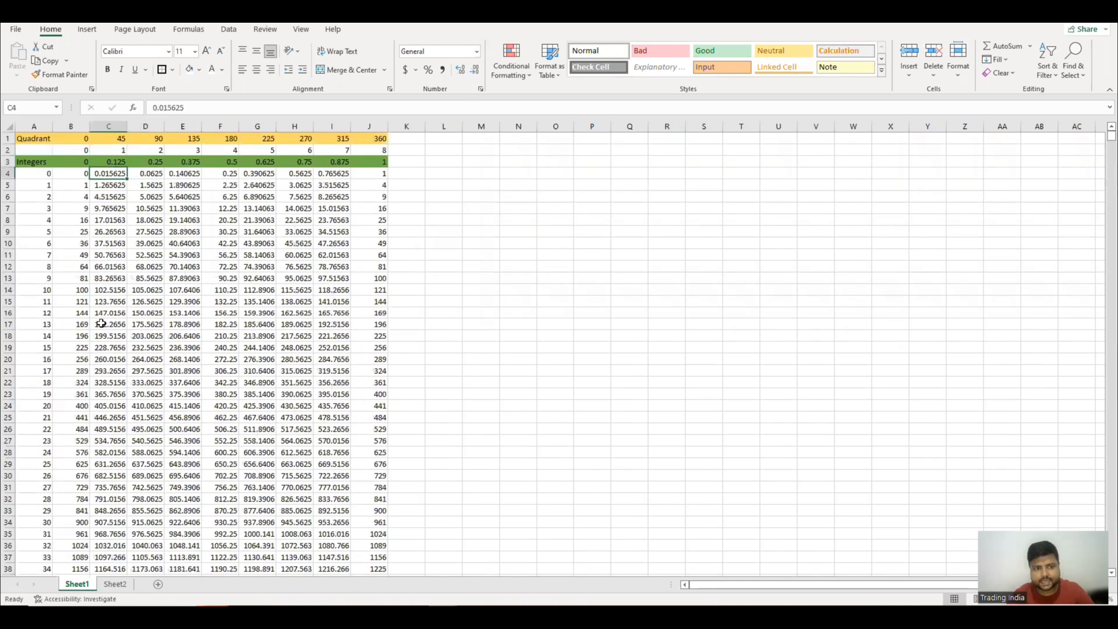
key(ctrl+shift+Down)
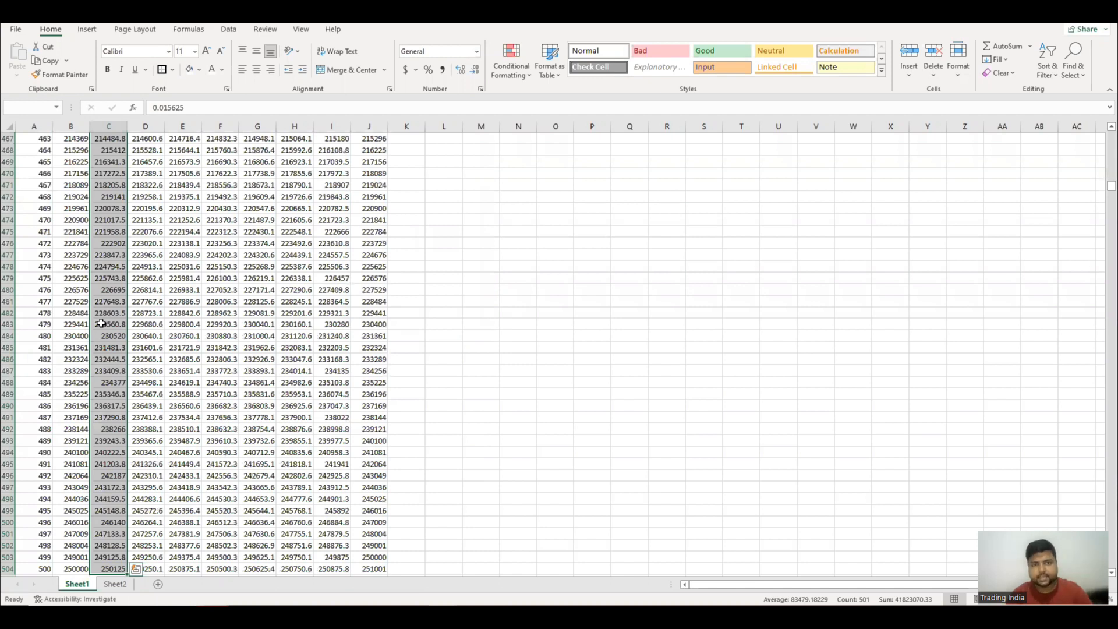
key(Left)
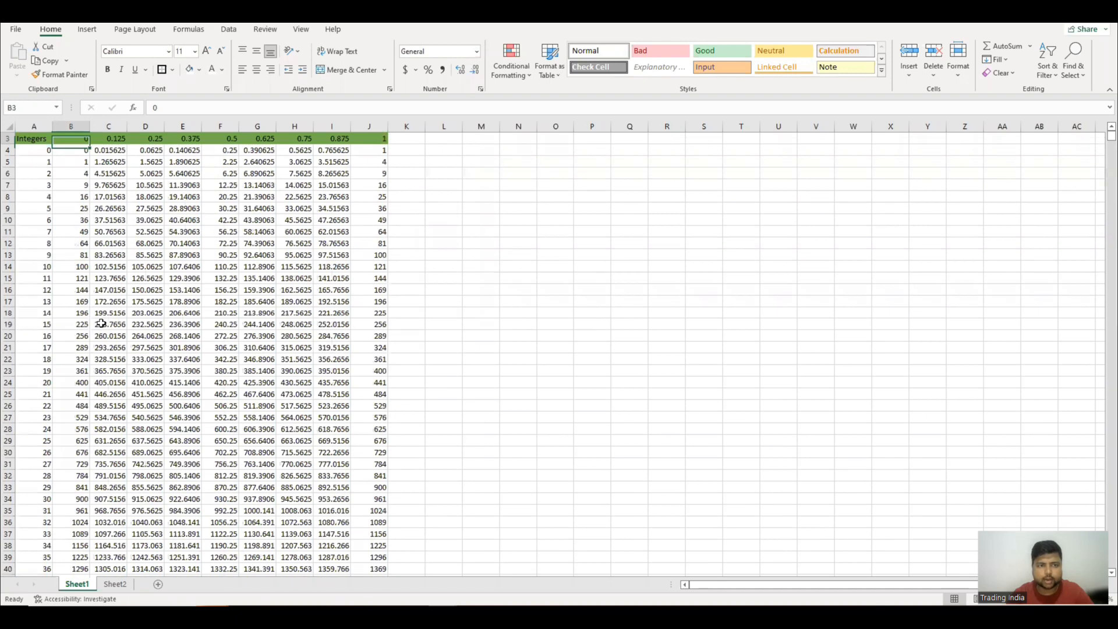
key(Up)
key(Down)
key(Down)
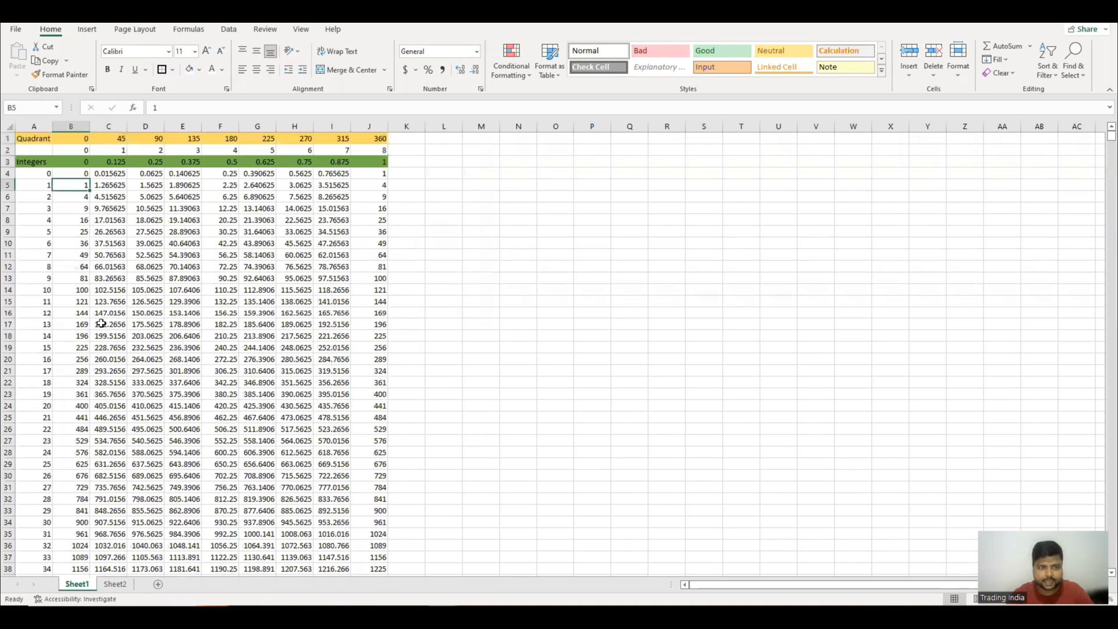
key(ctrl+Down)
key(Down)
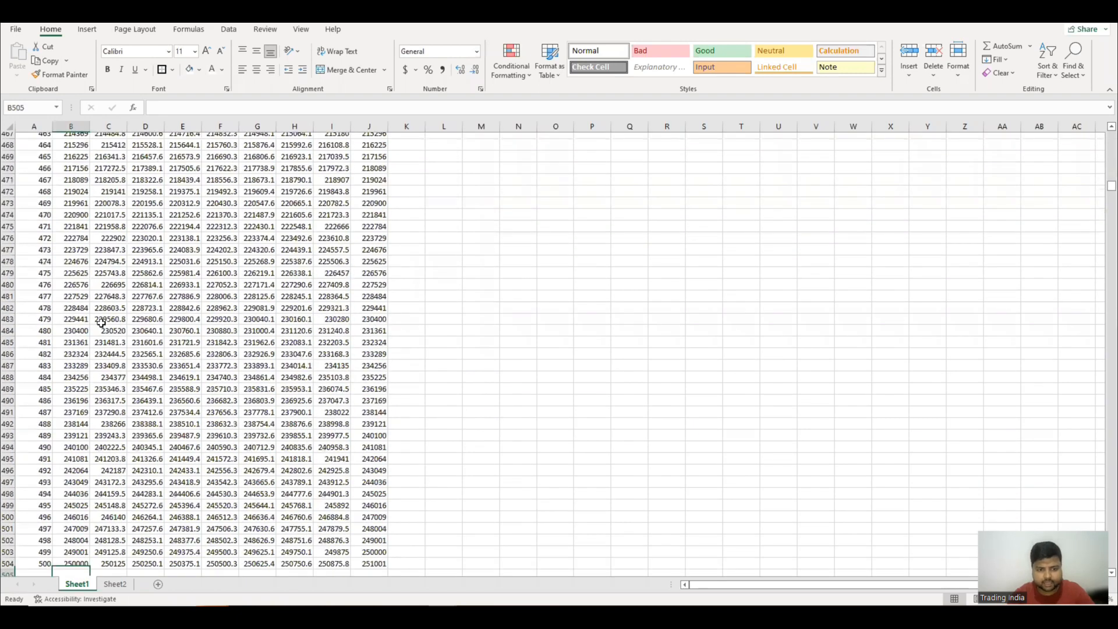
Trace the quadrant columns along the table's last row to column I, then across row 4 back to C4
key(Right)
key(Right)
key(Right)
key(Right)
key(Right)
key(Right)
key(Right)
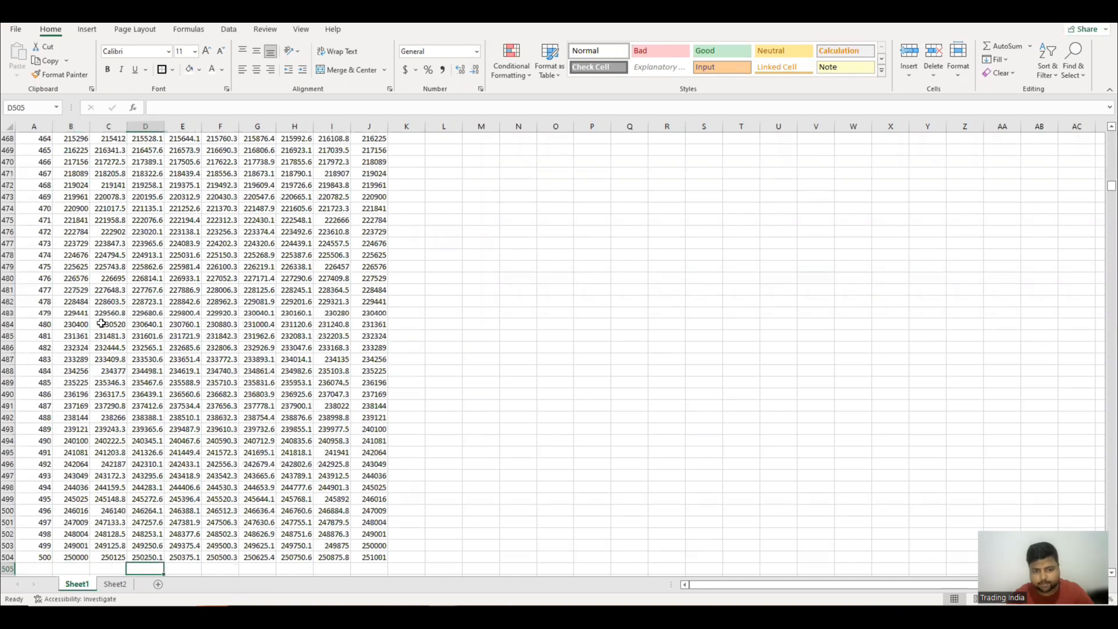
key(Up)
key(ctrl+Up)
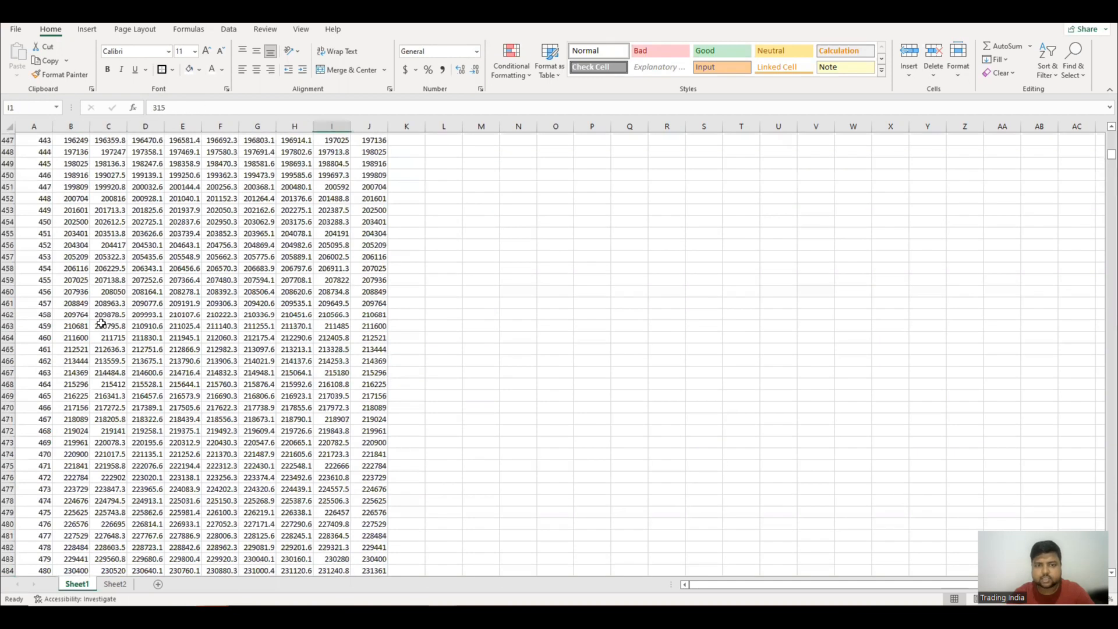
key(Down)
key(Down)
key(Down)
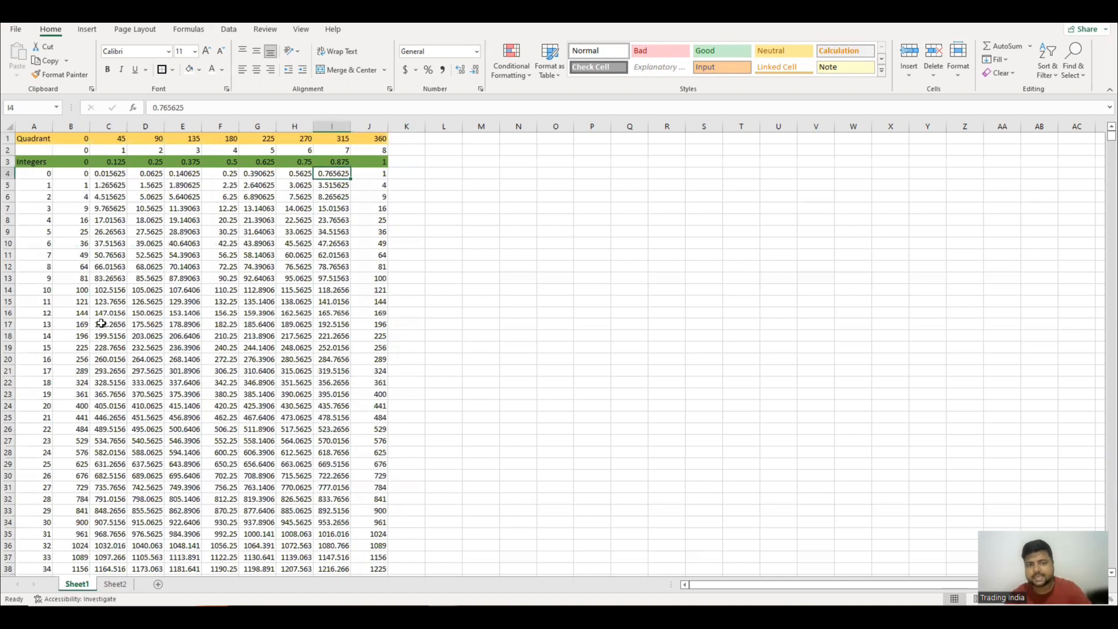
key(Left)
key(Left)
key(Left)
key(Left)
key(Left)
key(Left)
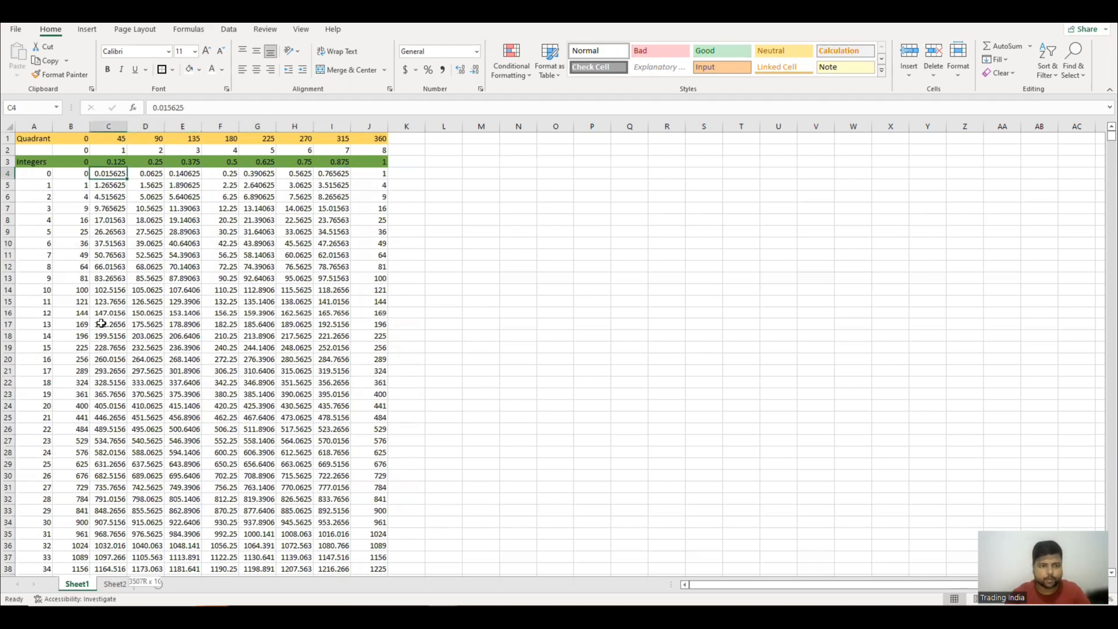
Highlight the full value ranges of the 45, 90 and 315 degree columns one after another
key(ctrl+shift+Down)
key(Up)
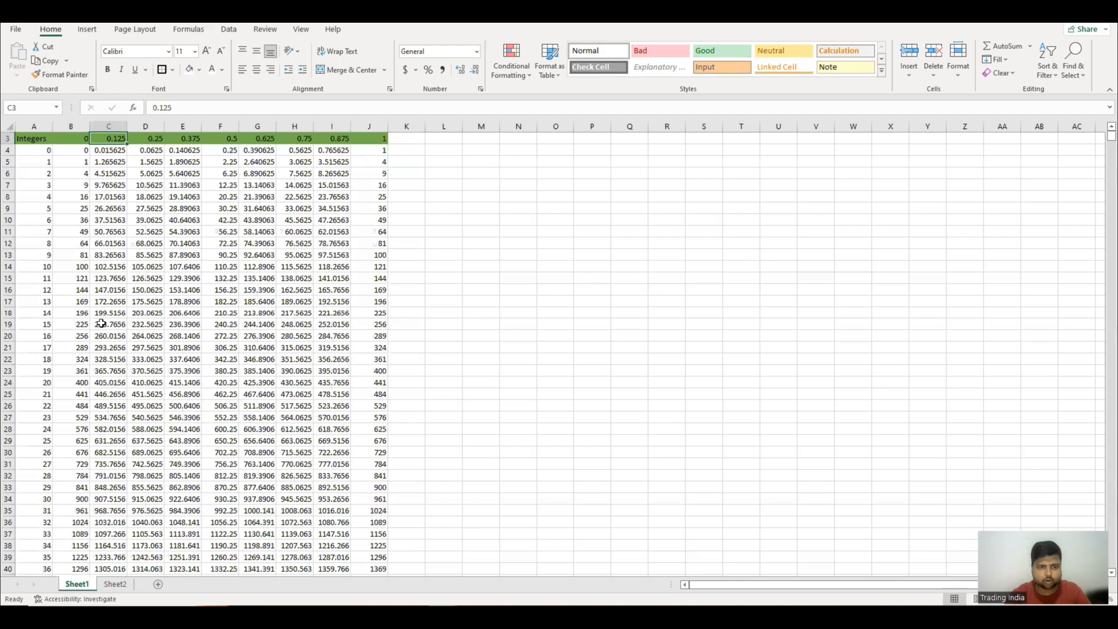
key(Right)
key(Down)
key(ctrl+shift+Down)
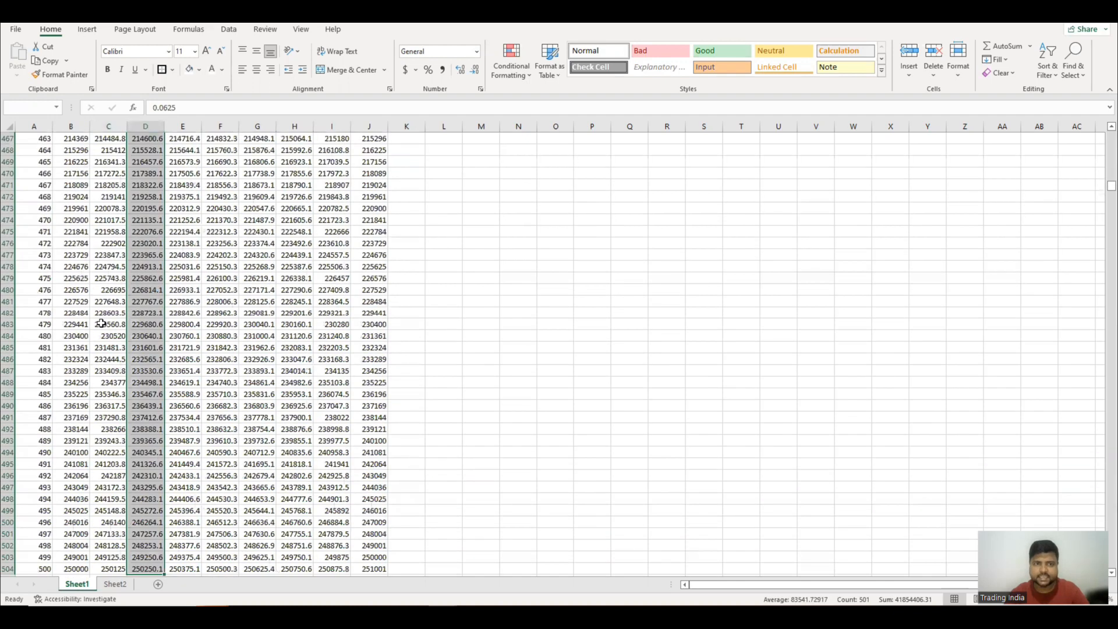
key(ctrl+Up)
key(Right)
key(Right)
key(Right)
key(Right)
key(Right)
key(Up)
key(Up)
key(Down)
key(Down)
key(Down)
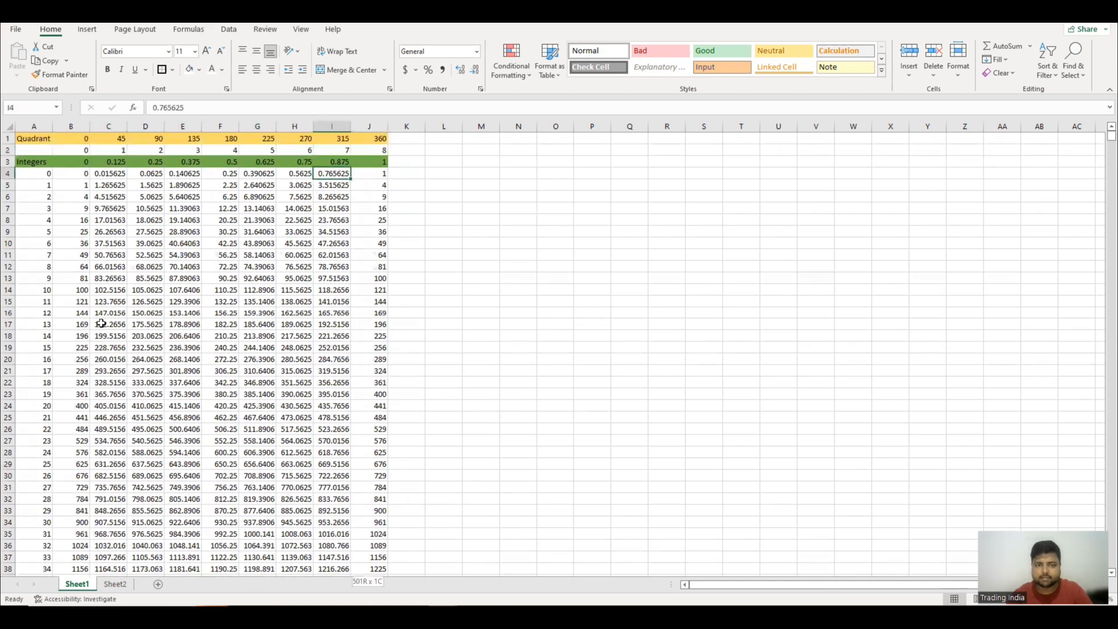
key(ctrl+shift+Down)
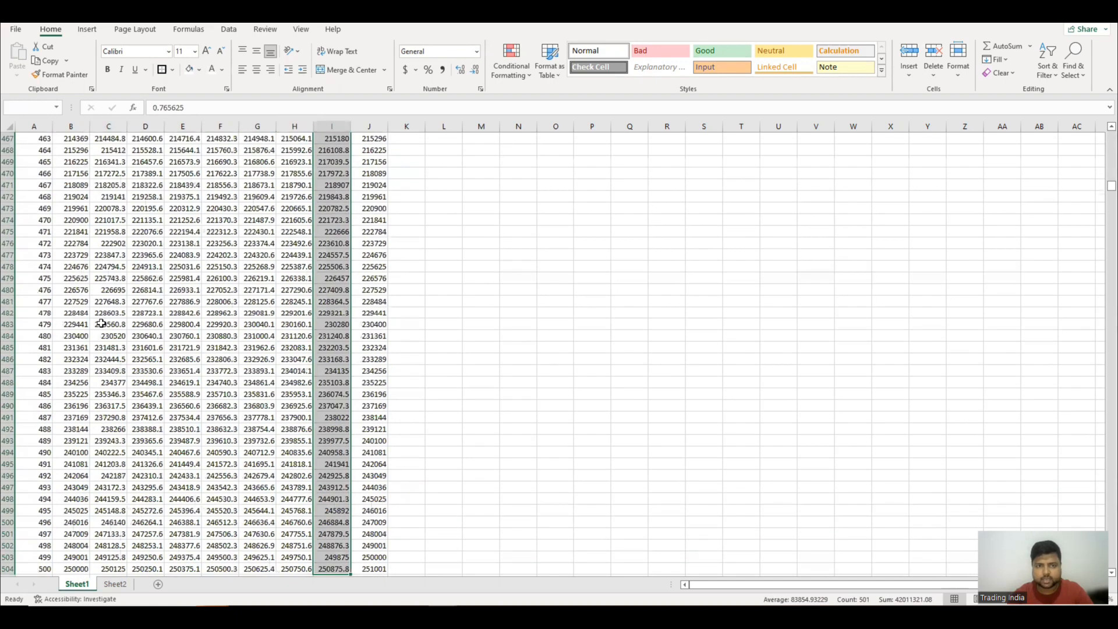
Go back to column B and locate cell B505 below its last value
key(Left)
key(Left)
key(Left)
key(Left)
key(Left)
key(Left)
key(Left)
key(Up)
key(Down)
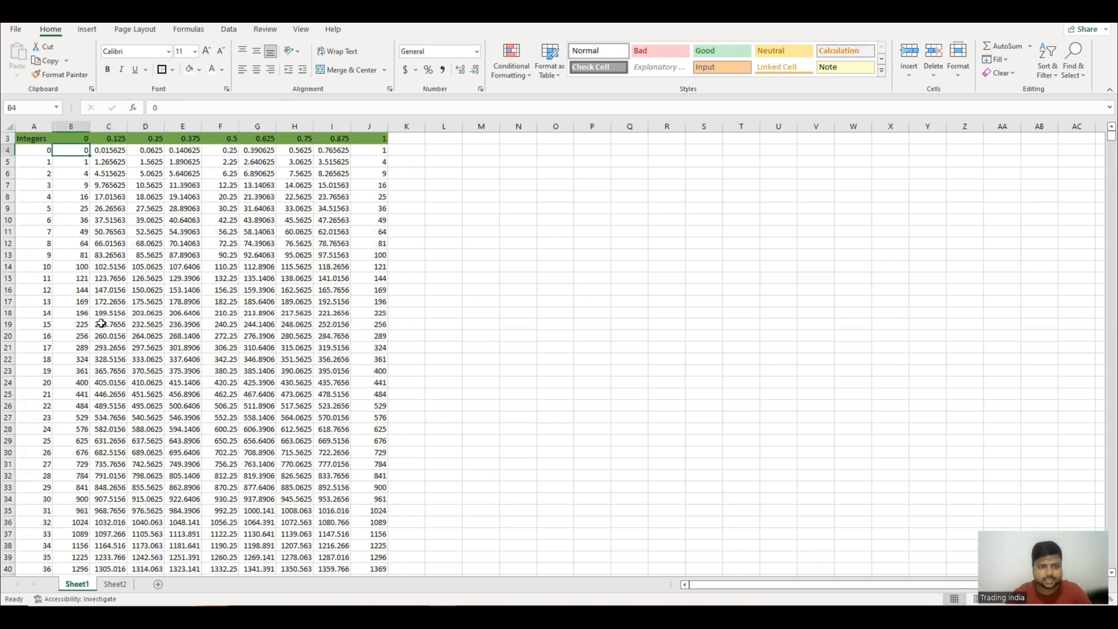
key(ctrl+Down)
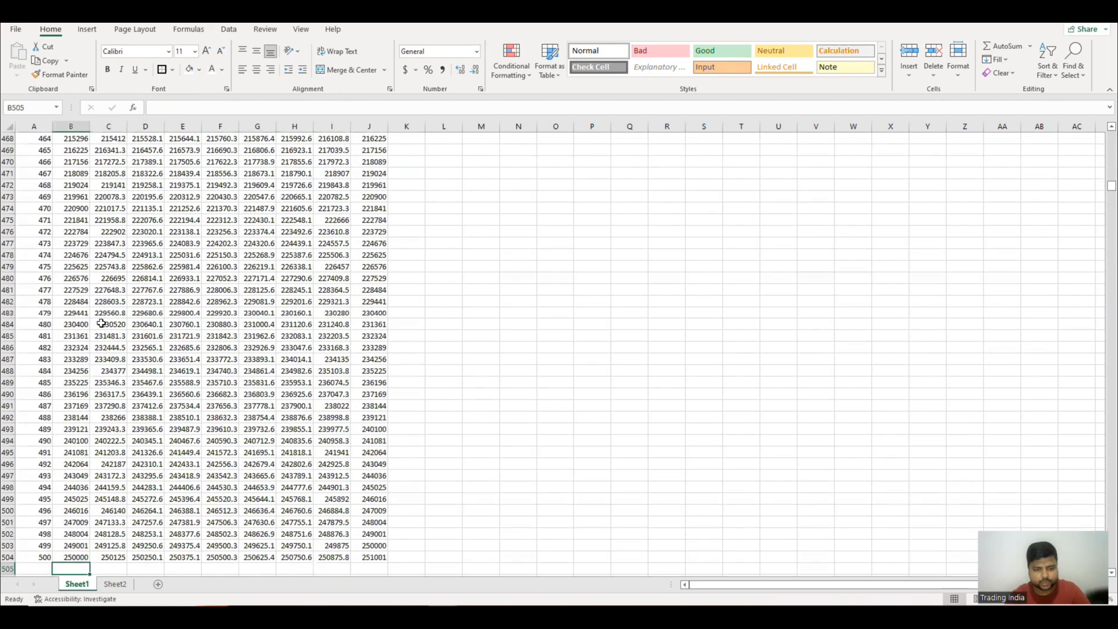
Check the calculator on Sheet2 and return to the Sheet1 quadrant table
key(ctrl+Page_Down)
key(XF86AudioLowerVolume)
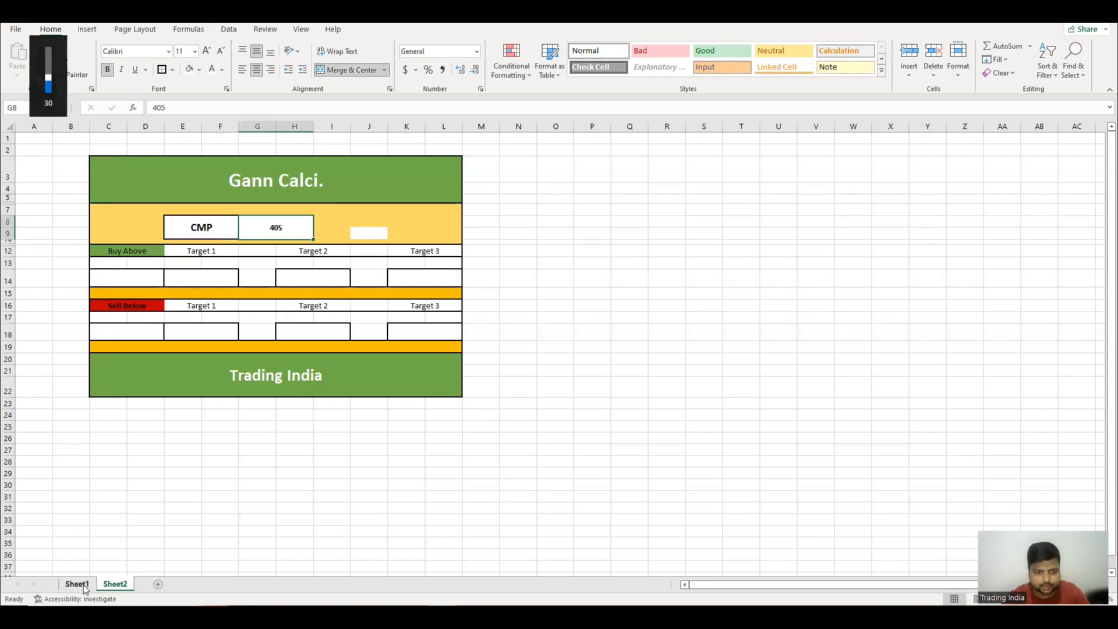
click(83, 585)
Copy the 45-degree column's values from C4 to C504 and paste them below column B's values, starting at B505
click(123, 302)
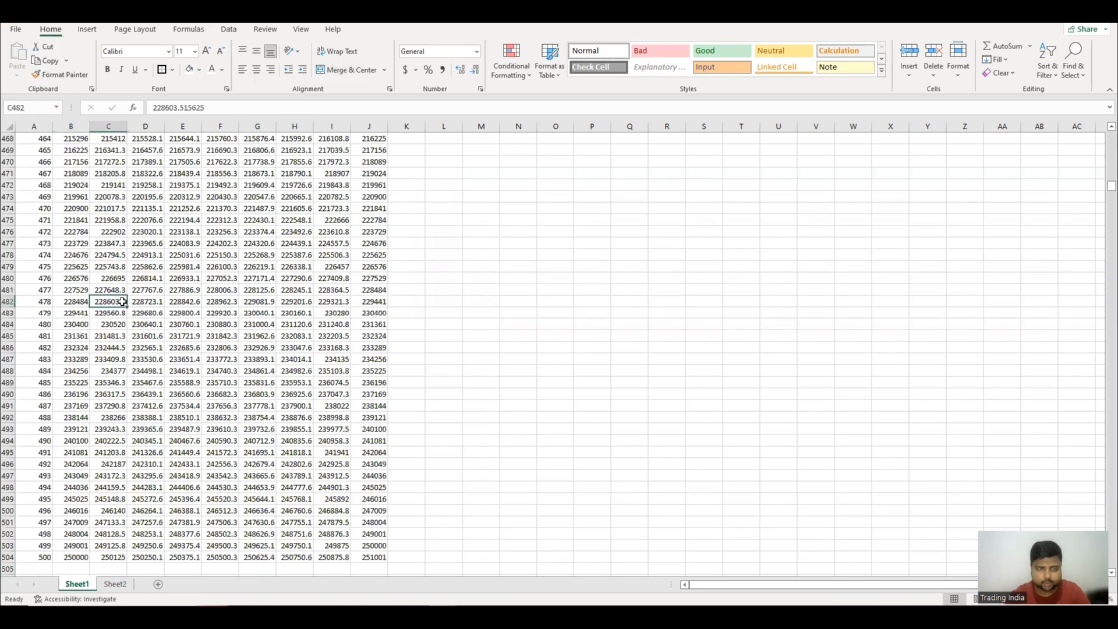
key(ctrl+Up)
key(Down)
key(Down)
key(Down)
key(ctrl+shift+Down)
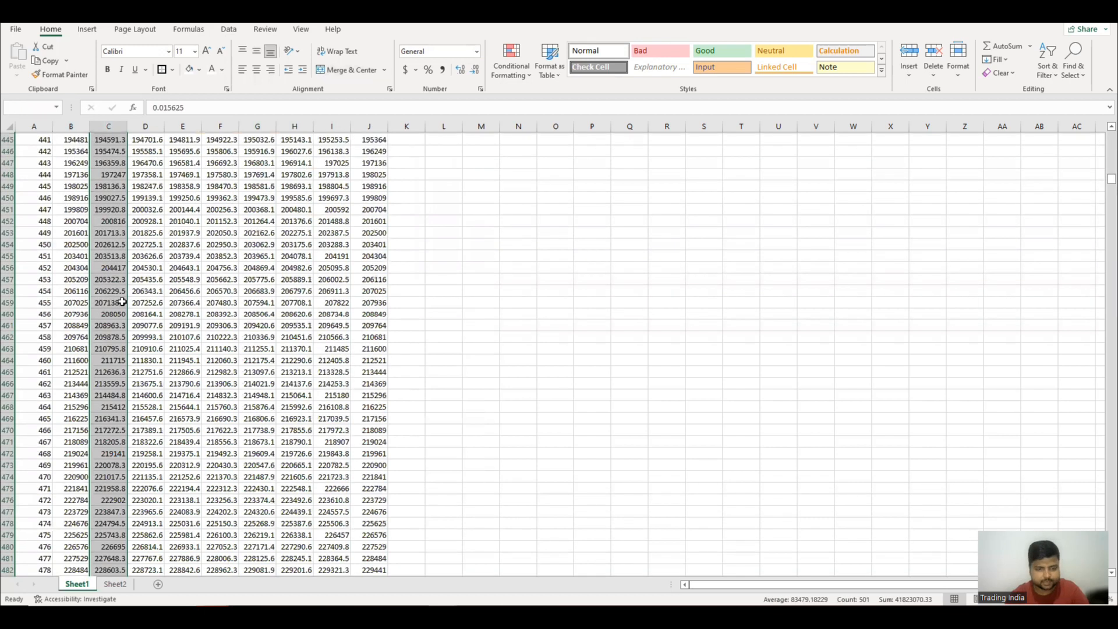
key(ctrl+c)
key(Left)
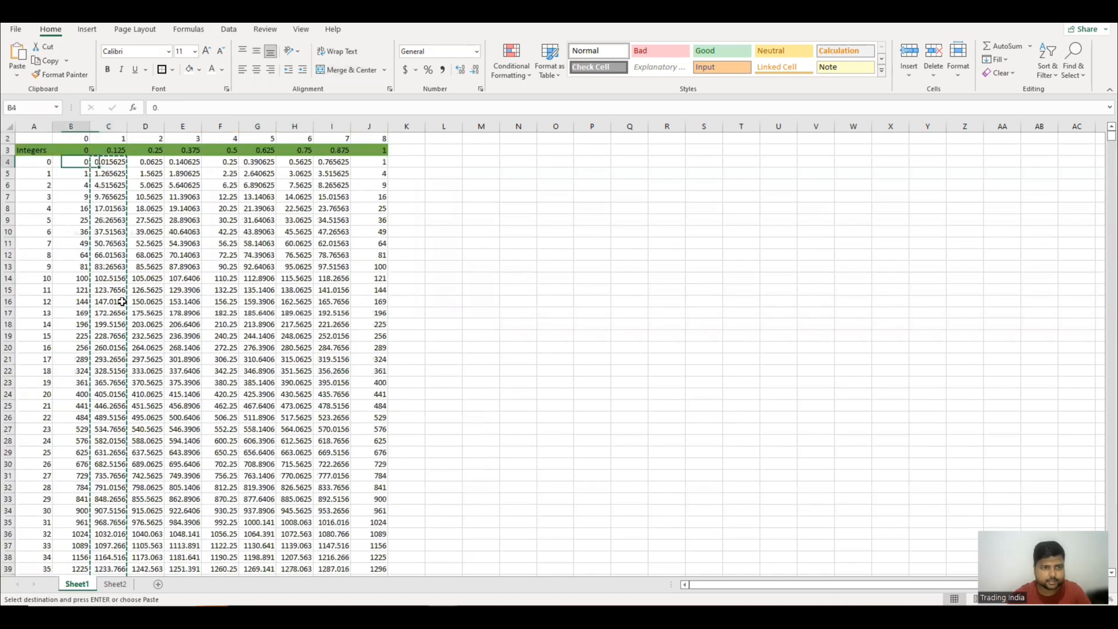
key(ctrl+Down)
key(Down)
key(ctrl+v)
Copy the 90-degree column's values from D4 to D504 and append them to column B, starting at B1006
key(Up)
key(Right)
key(Right)
key(ctrl+Up)
key(Down)
key(Down)
key(Down)
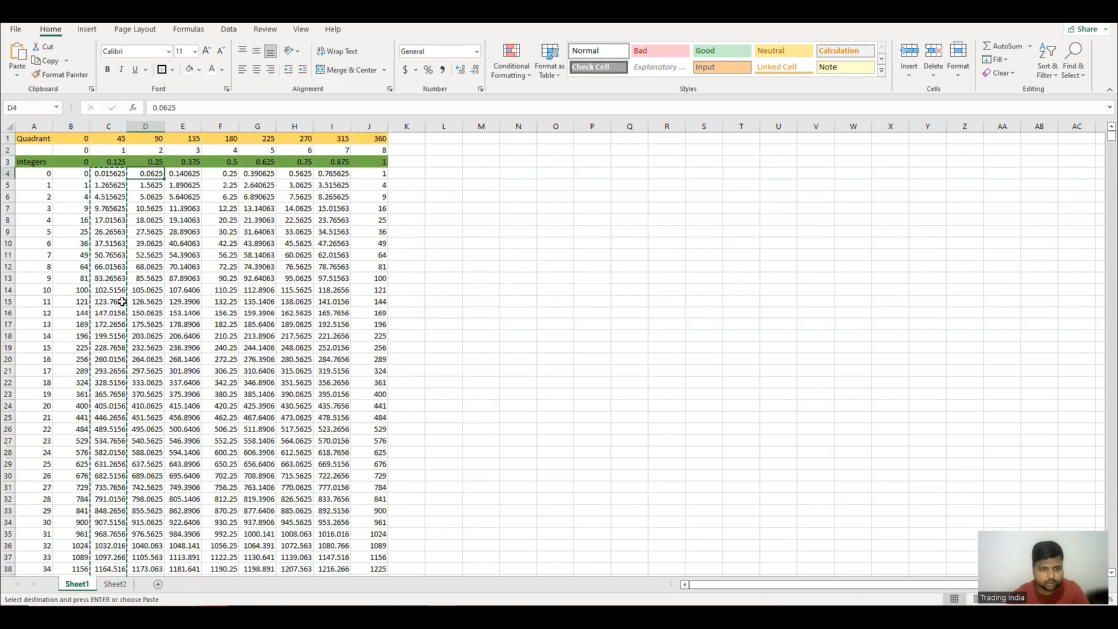
key(ctrl+shift+Down)
key(ctrl+c)
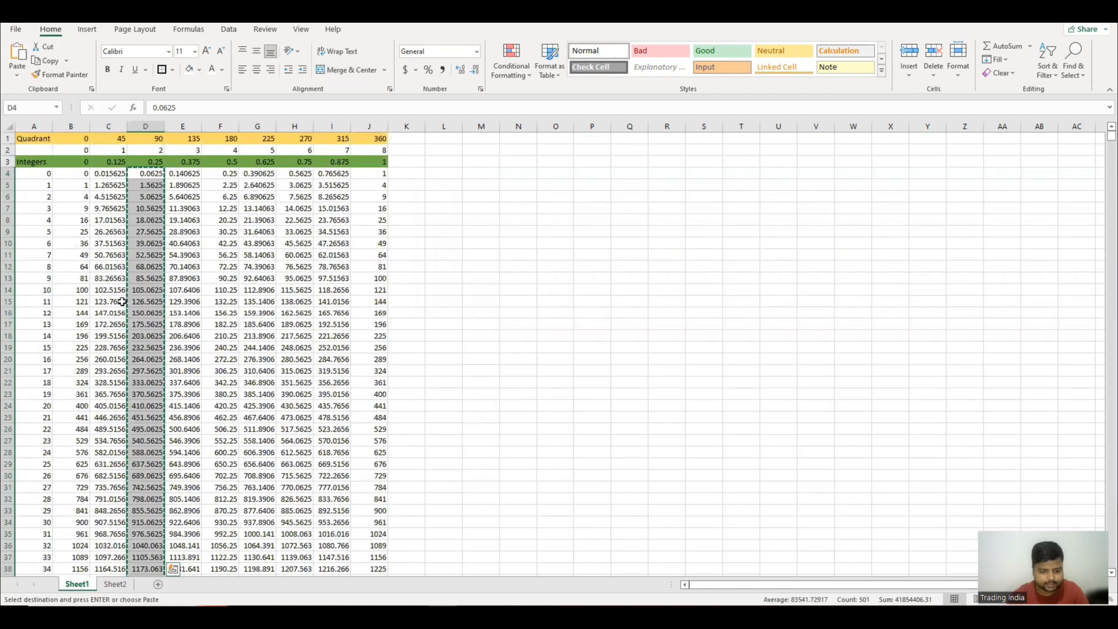
key(Down)
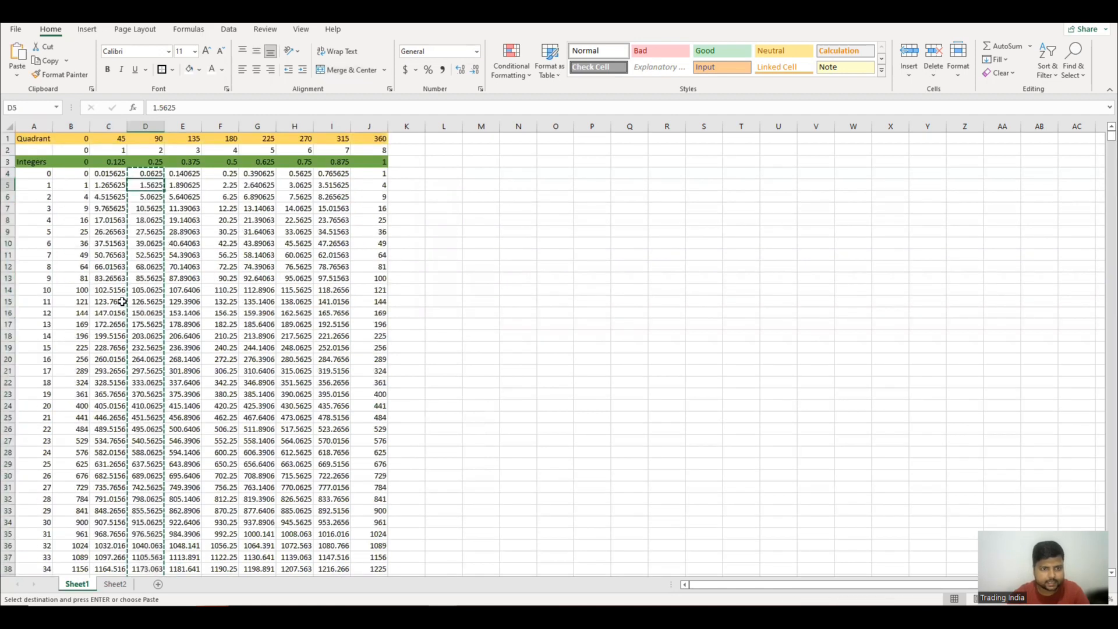
key(Left)
key(Left)
key(ctrl+Down)
key(Down)
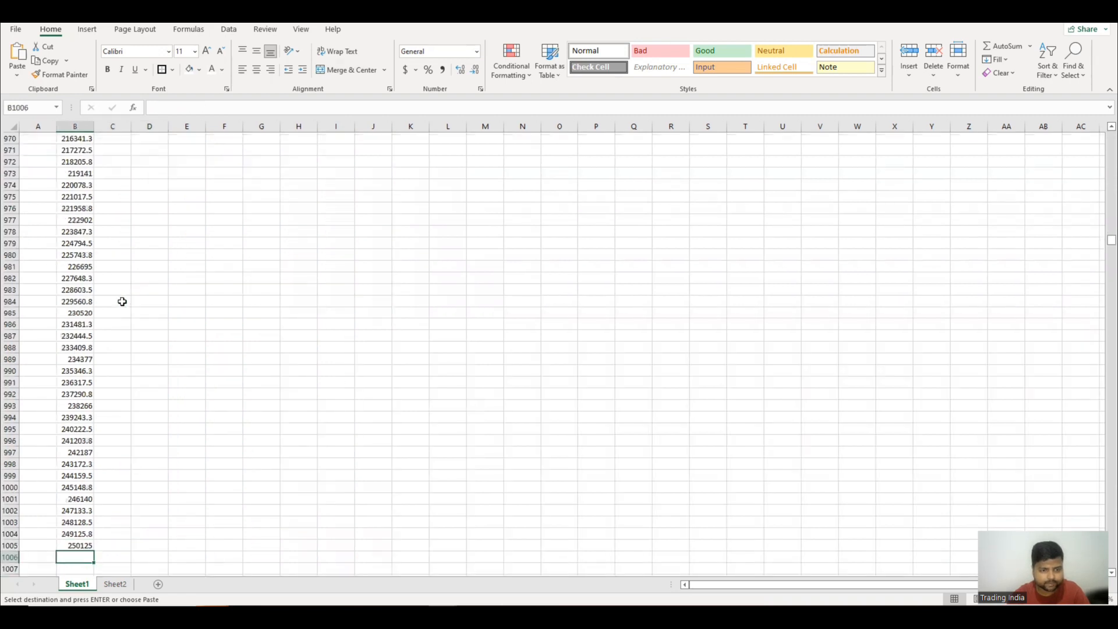
key(ctrl+v)
Copy the 135-degree column's values from E4 to E504 and append them to column B, starting at B1507
key(ctrl+Up)
key(Right)
key(Right)
key(Down)
key(Down)
key(Right)
key(Down)
key(Down)
key(Up)
key(ctrl+shift+Down)
key(ctrl+c)
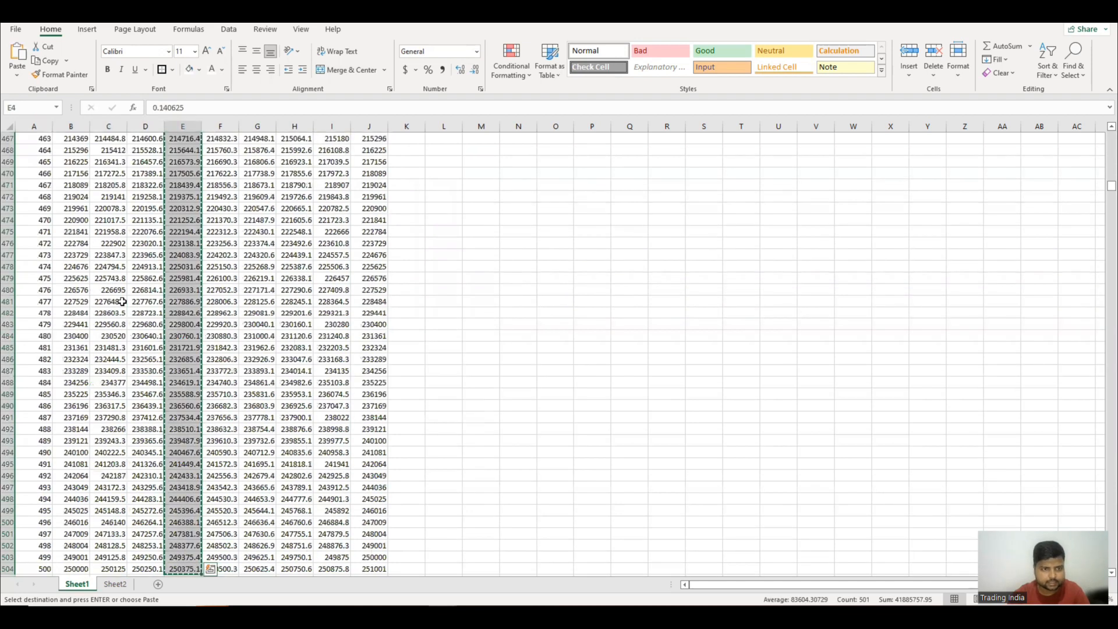
key(Left)
key(Left)
key(Left)
key(ctrl+Down)
key(Down)
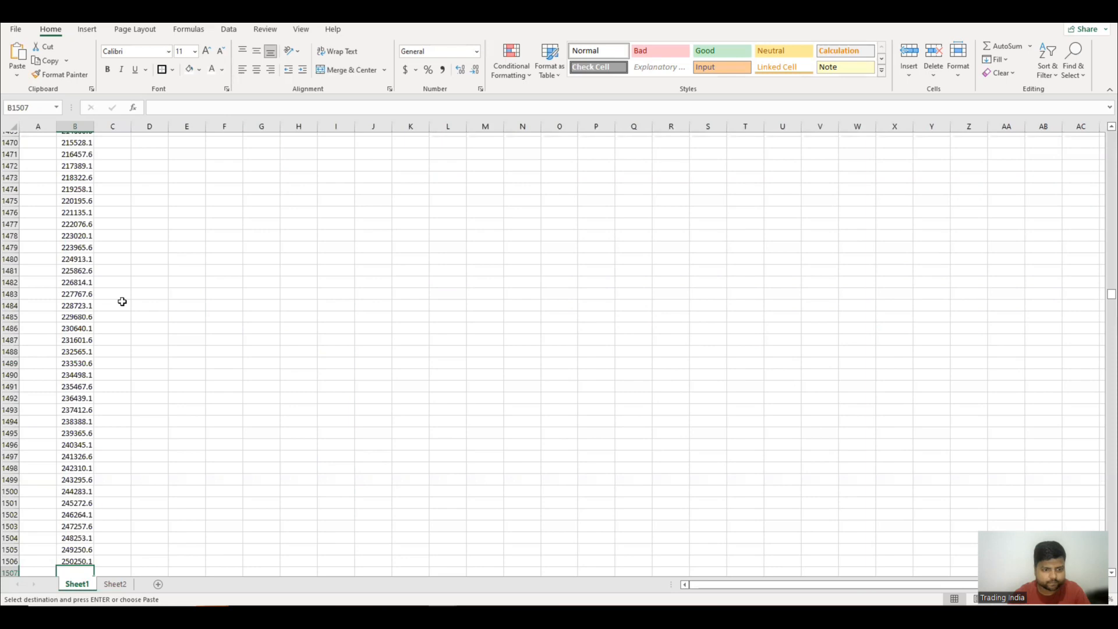
key(ctrl+v)
Copy the 180-degree column's values from F4 to F504 and append them to column B, starting at B2008
key(ctrl+Up)
key(Right)
key(Right)
key(Right)
key(Right)
key(Down)
key(Down)
key(Down)
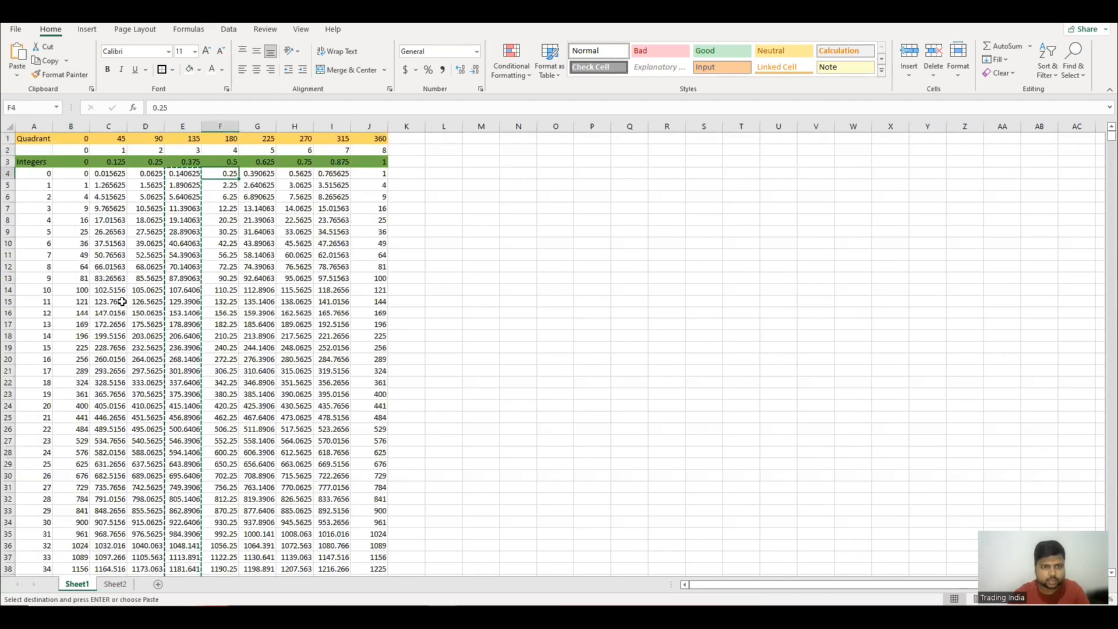
key(ctrl+shift+Down)
key(ctrl+Up)
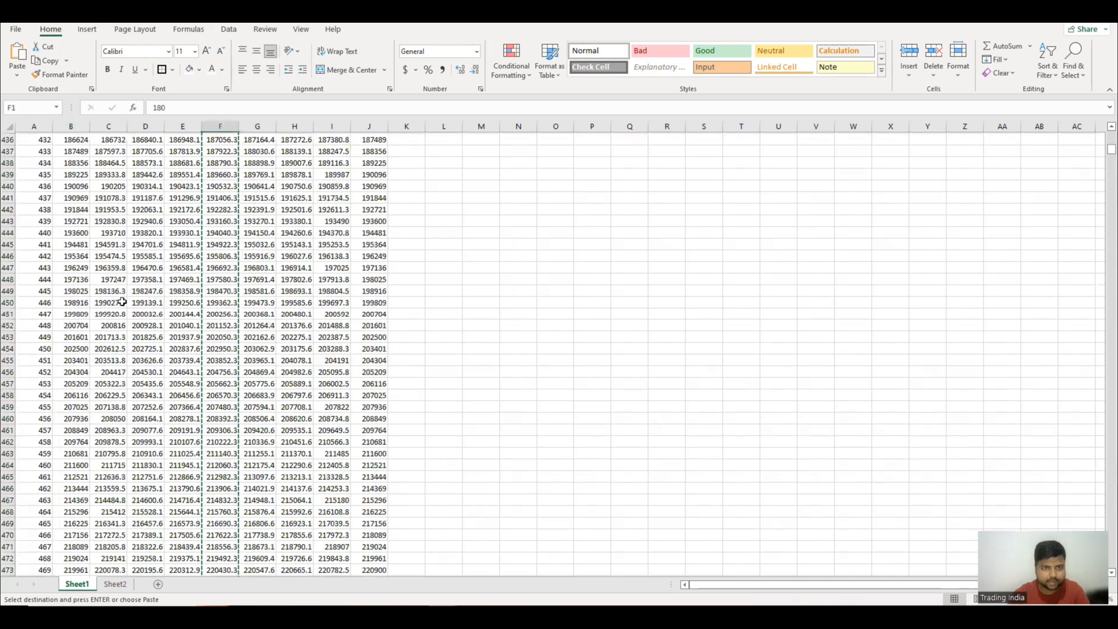
key(Left)
key(Left)
key(Left)
key(Left)
key(Down)
key(Down)
key(Down)
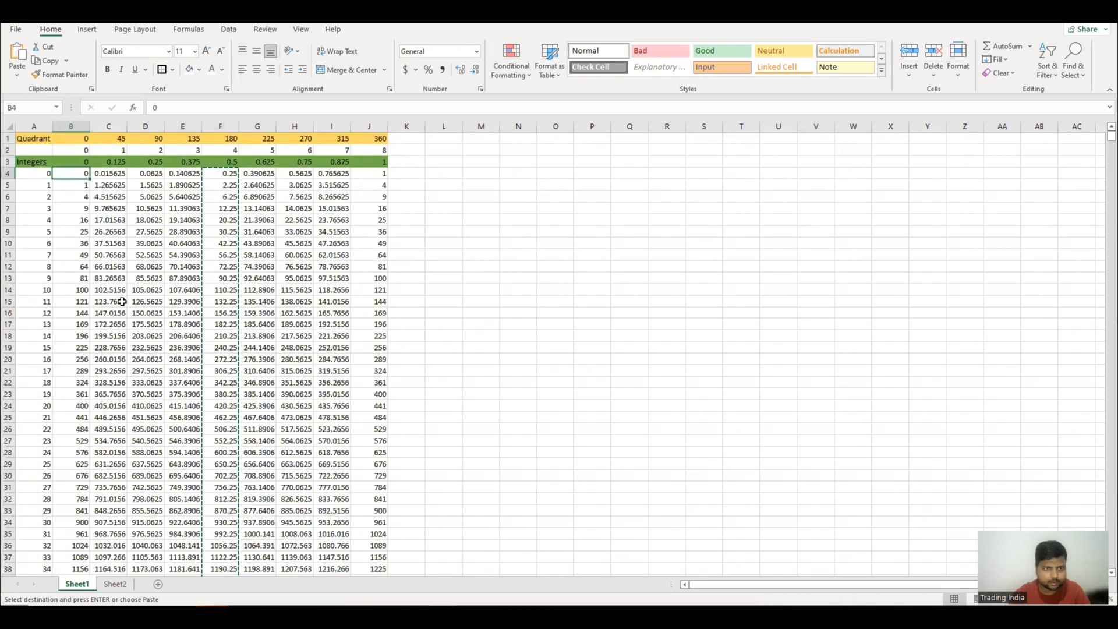
key(ctrl+Down)
key(Down)
key(ctrl+v)
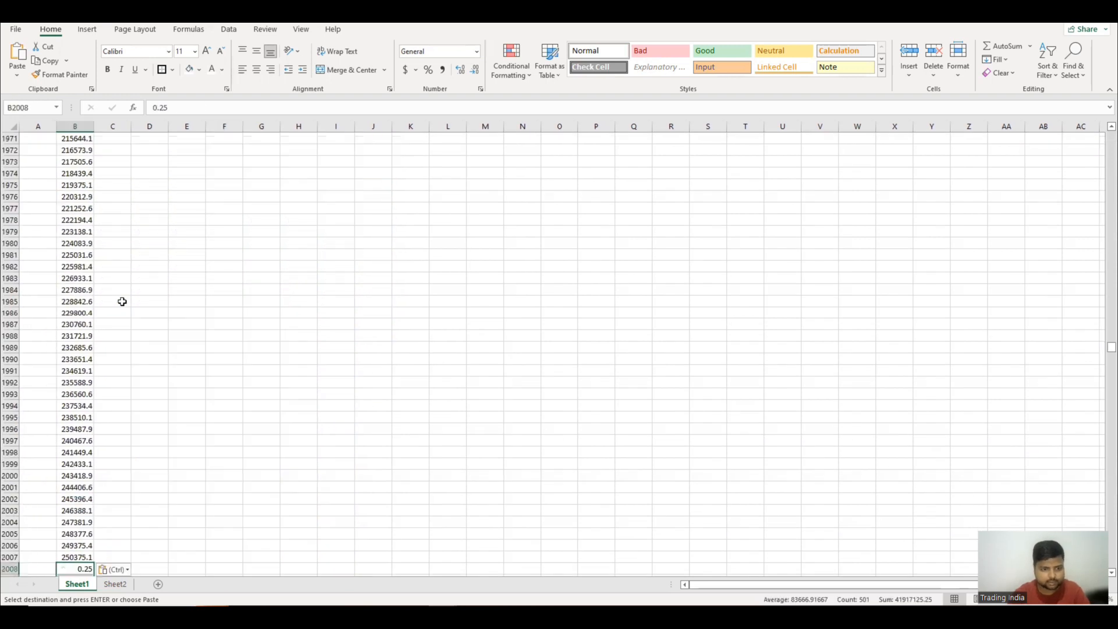
Copy the 225-degree column's values from G4 to G504 and append them to column B, starting at B2509
key(ctrl+Up)
key(Right)
key(Right)
key(Right)
key(Right)
key(Right)
key(Down)
key(Down)
key(Down)
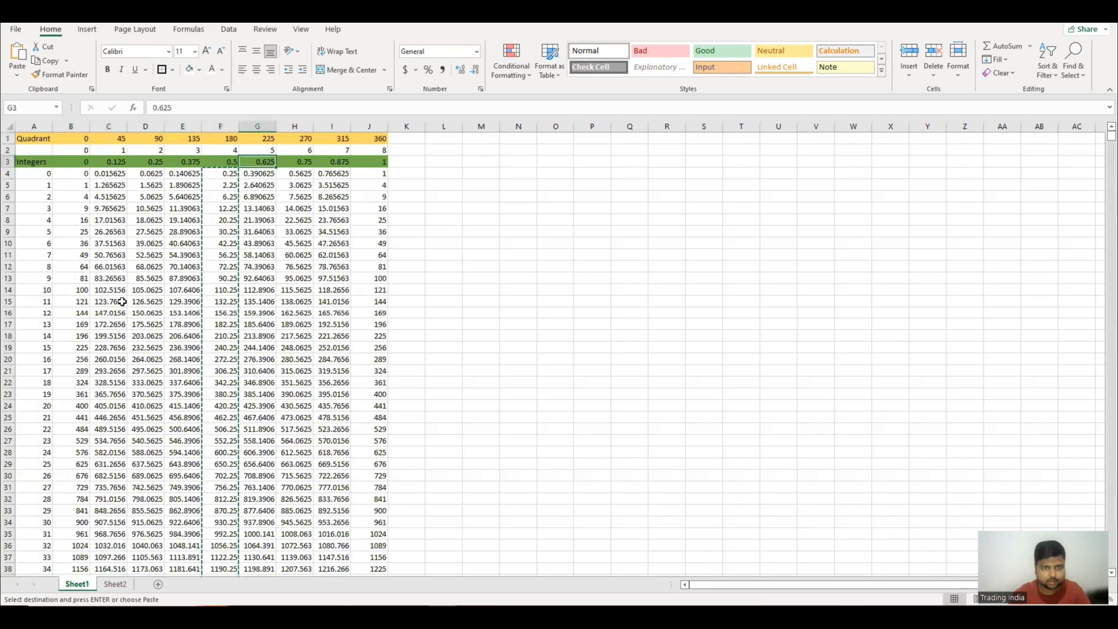
key(ctrl+shift+Down)
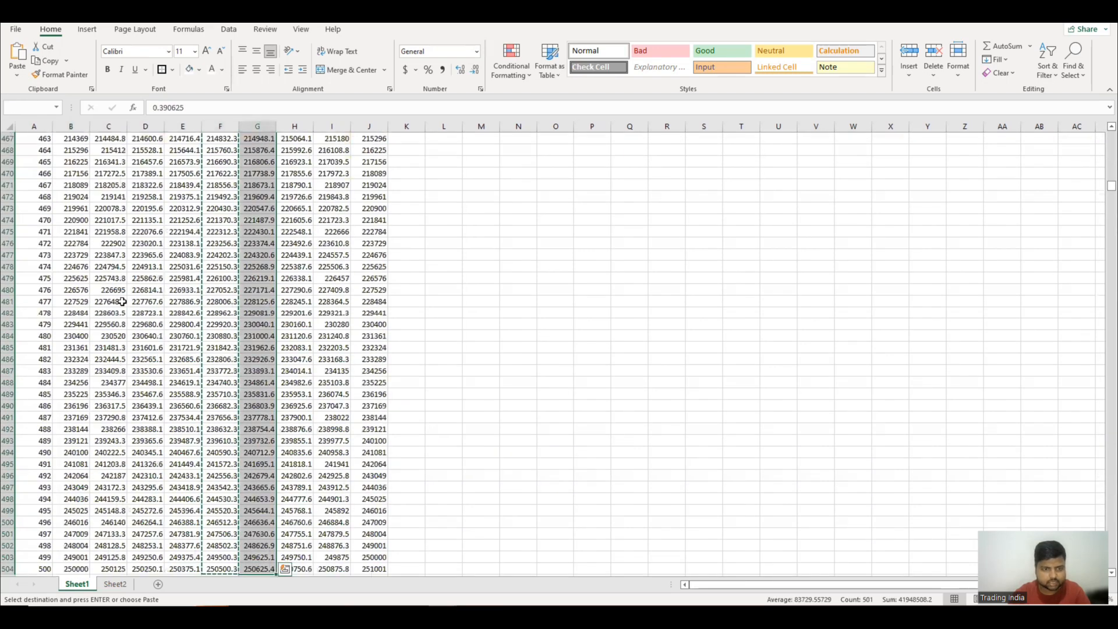
key(ctrl+c)
key(Left)
key(Left)
key(Left)
key(Left)
key(Left)
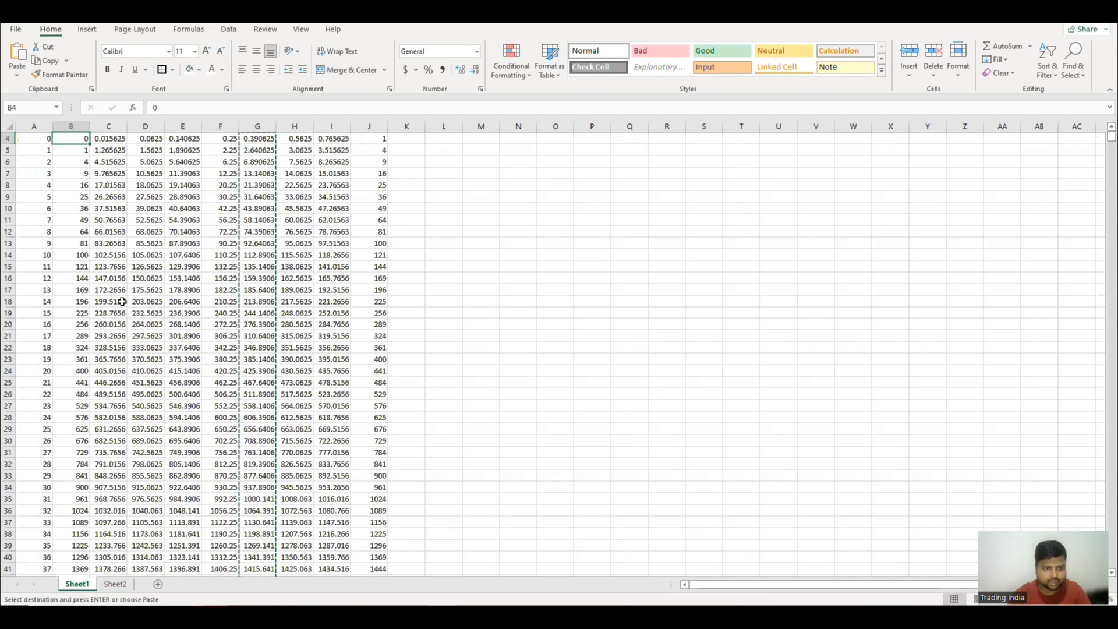
key(ctrl+Down)
key(Down)
Copy the 270-degree column's values from H4 to H504 and append them to column B, starting at B3010
key(ctrl+Up)
key(Right)
key(Right)
key(Right)
key(Right)
key(Right)
key(Right)
key(Right)
key(Down)
key(Left)
key(Down)
key(ctrl+shift+Down)
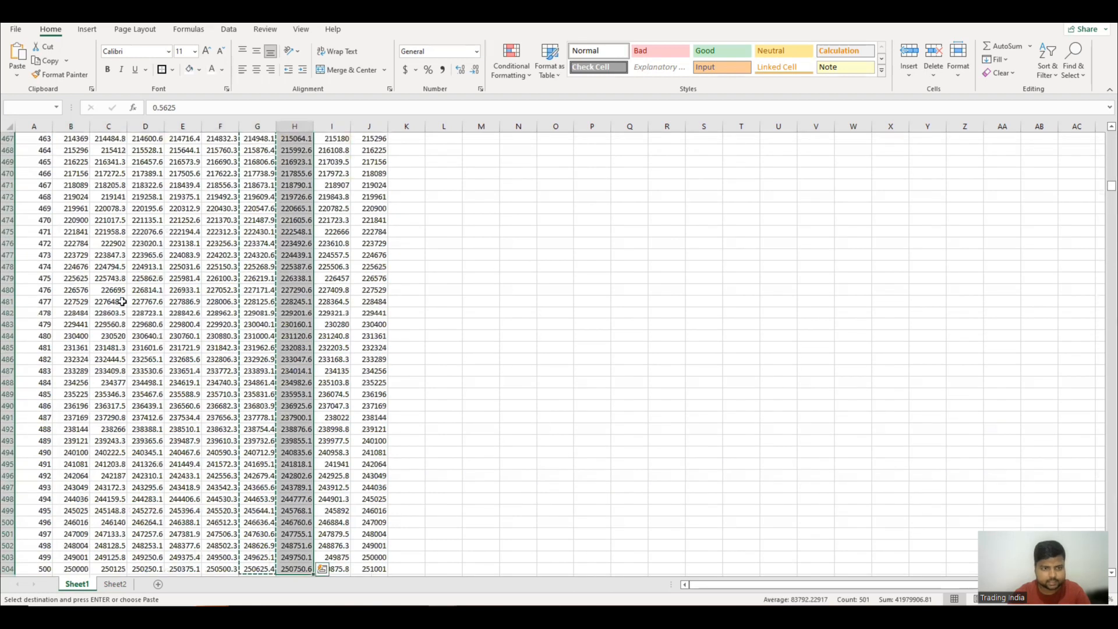
key(ctrl+Up)
key(Left)
key(Left)
key(Left)
key(Left)
key(Left)
key(Left)
key(ctrl+Down)
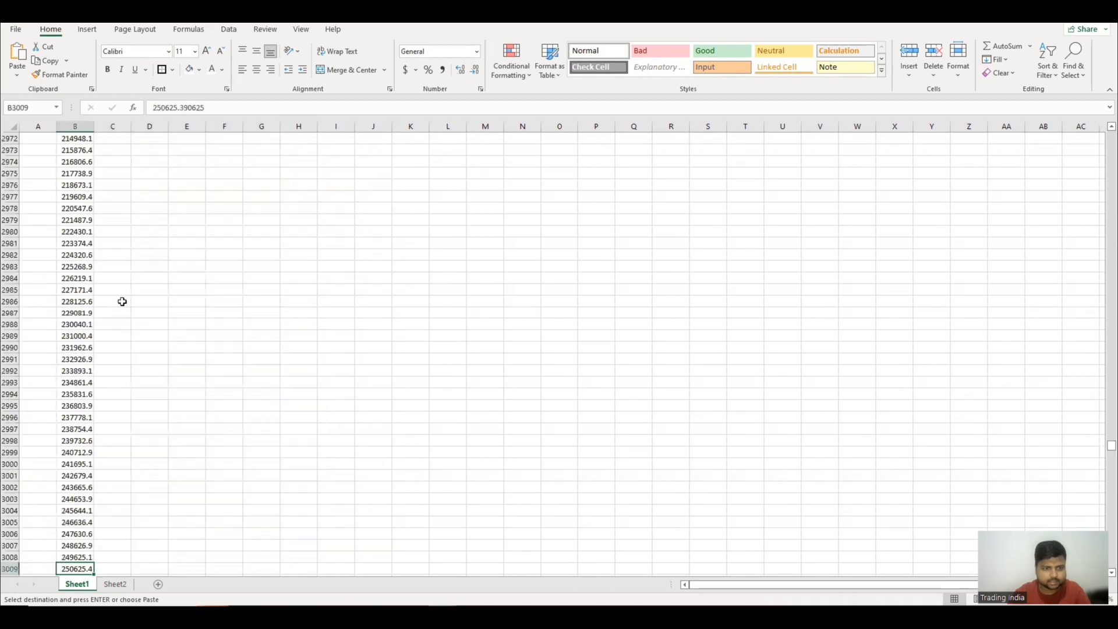
key(Down)
key(ctrl+v)
Copy the 315-degree column's values from I4 to I504 and append them to column B, starting at B3511
key(ctrl+Up)
key(Right)
key(Right)
key(Right)
key(Right)
key(Right)
key(Right)
key(Right)
key(Right)
key(Left)
key(Down)
key(Down)
key(Down)
key(ctrl+shift+Down)
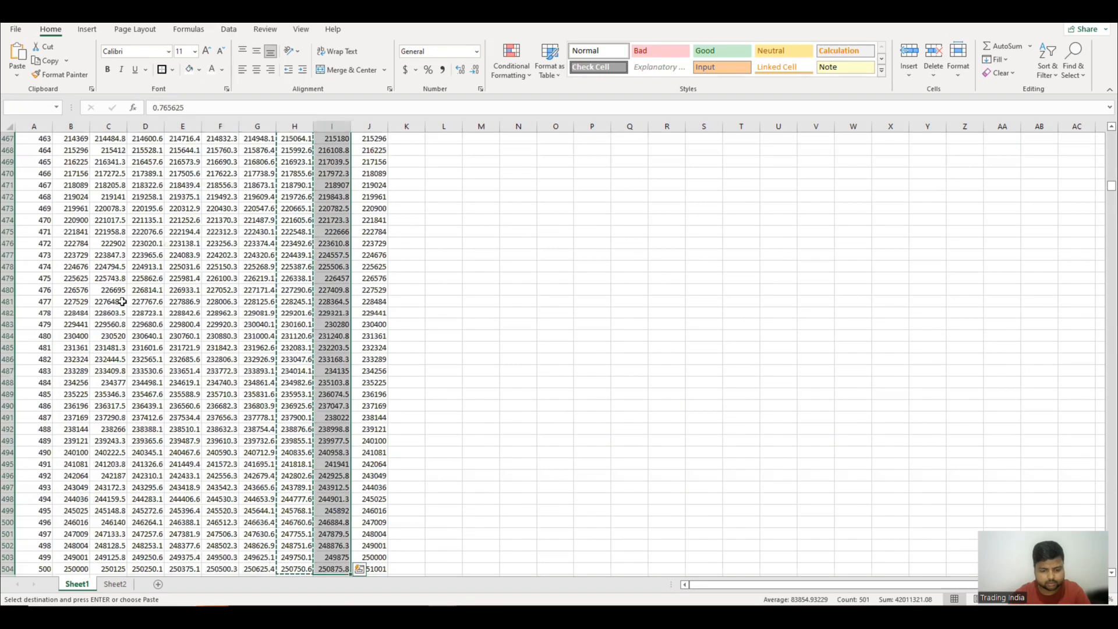
key(ctrl+c)
key(Left)
key(Left)
key(Left)
key(Left)
key(Left)
key(Left)
key(Left)
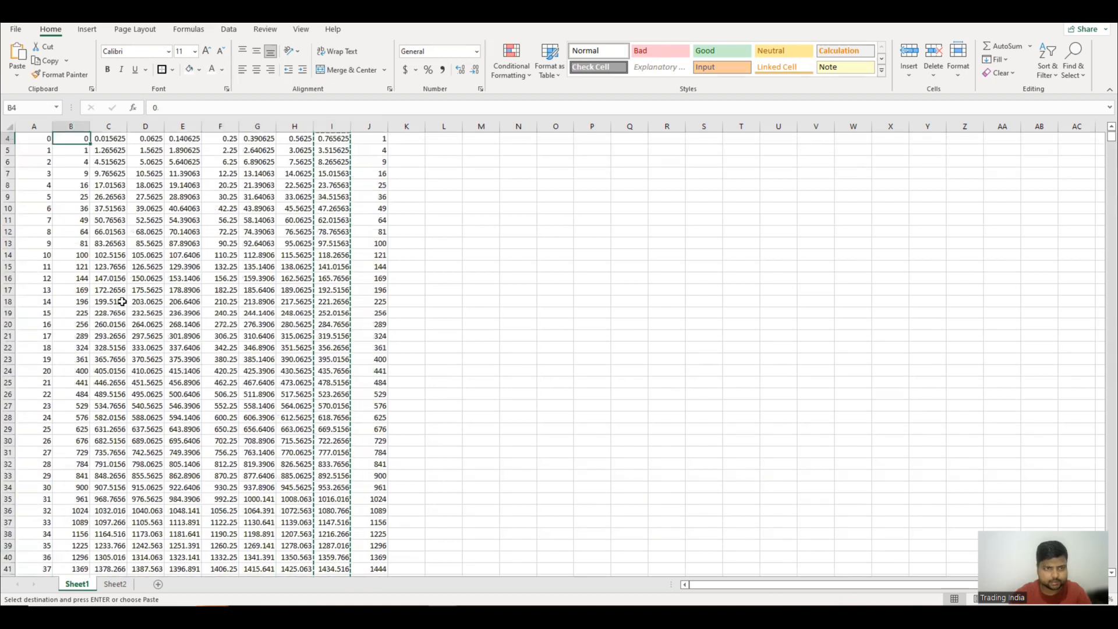
key(ctrl+Down)
key(Down)
key(ctrl+v)
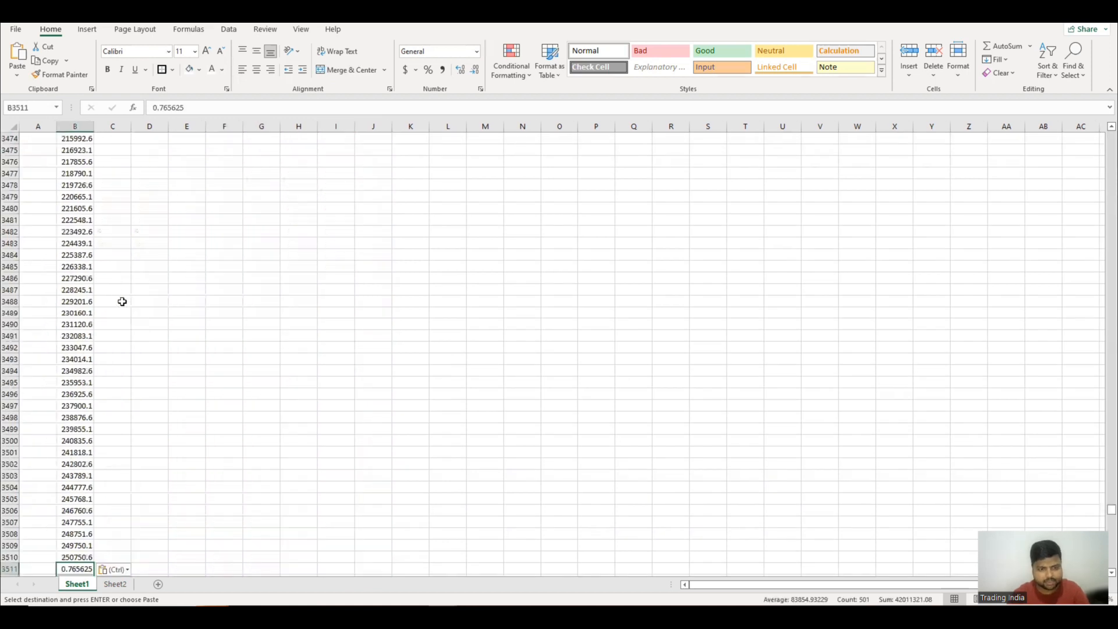
key(ctrl+Down)
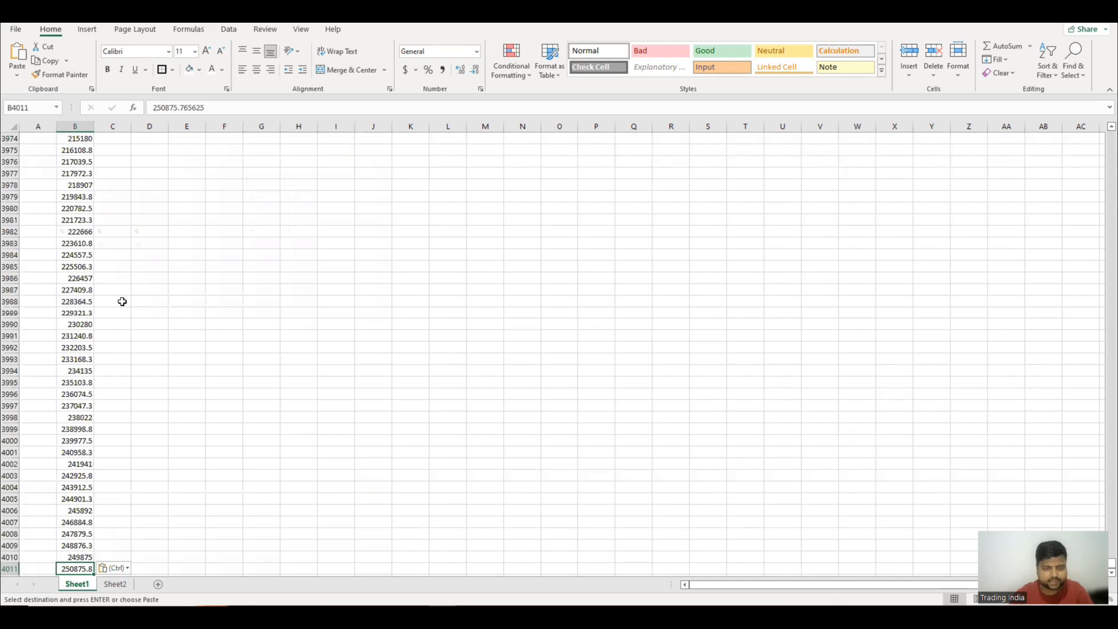
key(ctrl+Up)
key(Down)
key(Down)
key(Down)
key(Right)
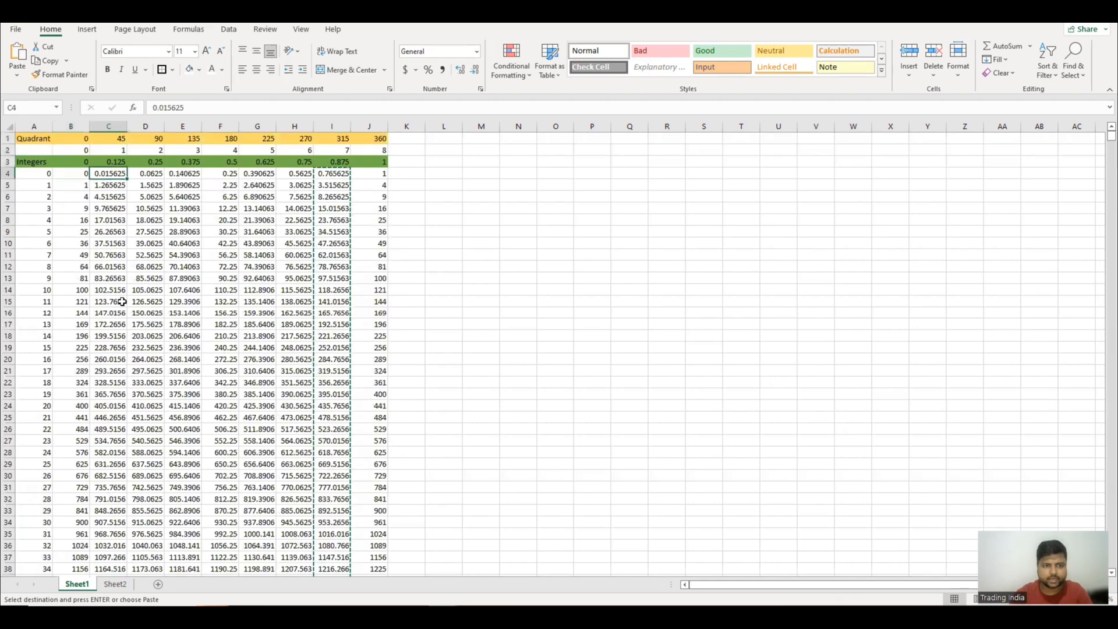
key(Escape)
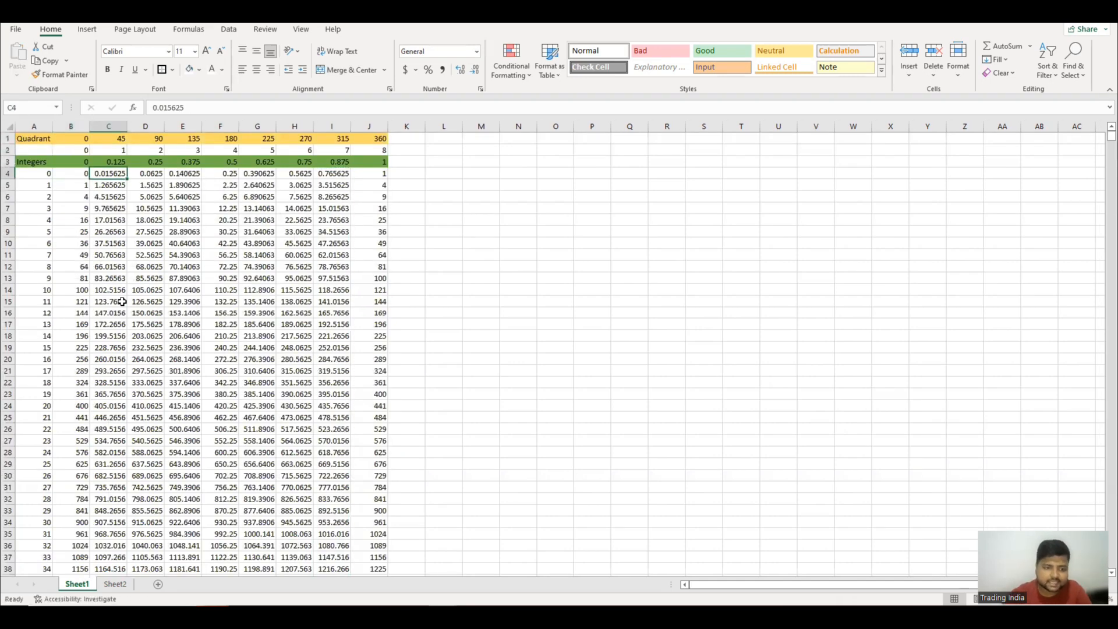
Paste the formula =INDEX(Sheet2!B1:B3768,MATCH(MIN(ABS(Sheet2!B1:B3768-Sheet3!F4)),ABS(Sheet2!B1:B3768-Sheet3!F4),0)) into Sheet2's cell J9
click(114, 584)
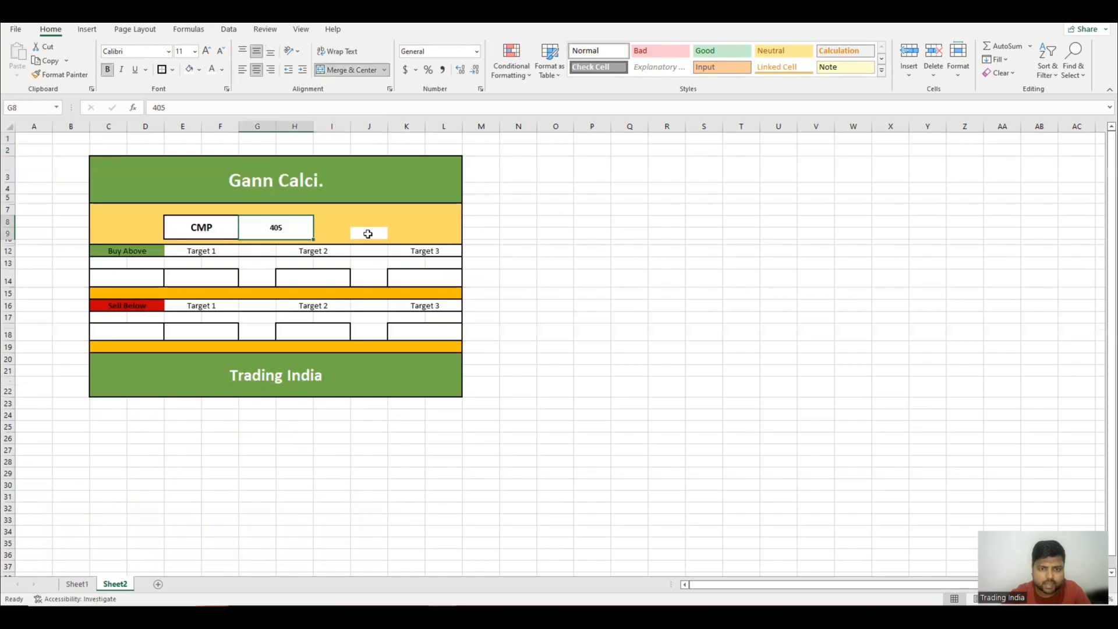
click(368, 234)
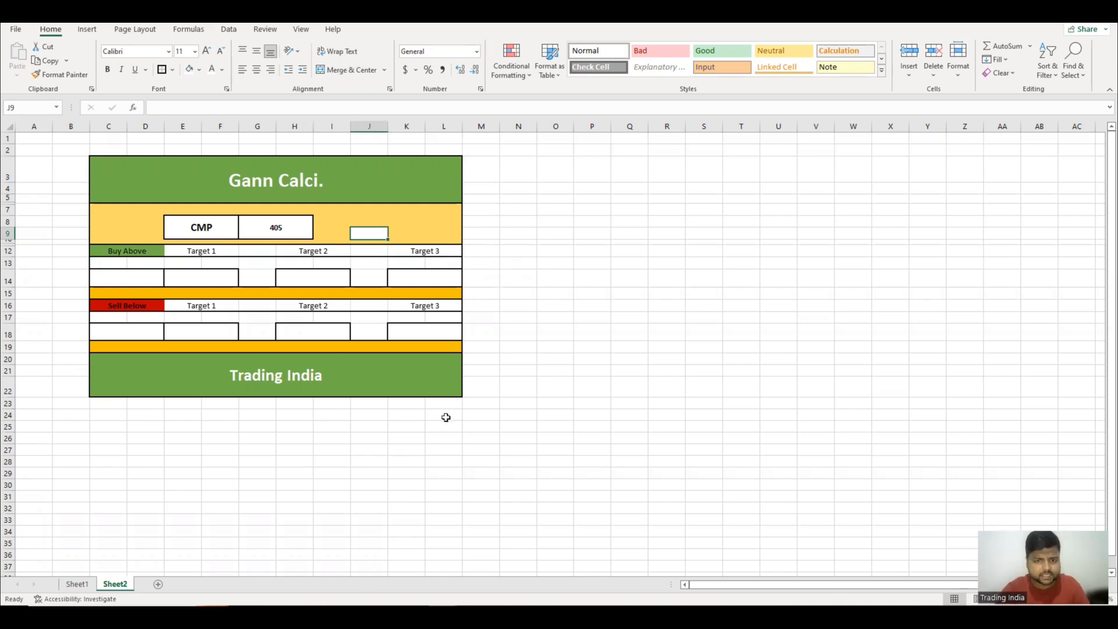
key(ctrl+v)
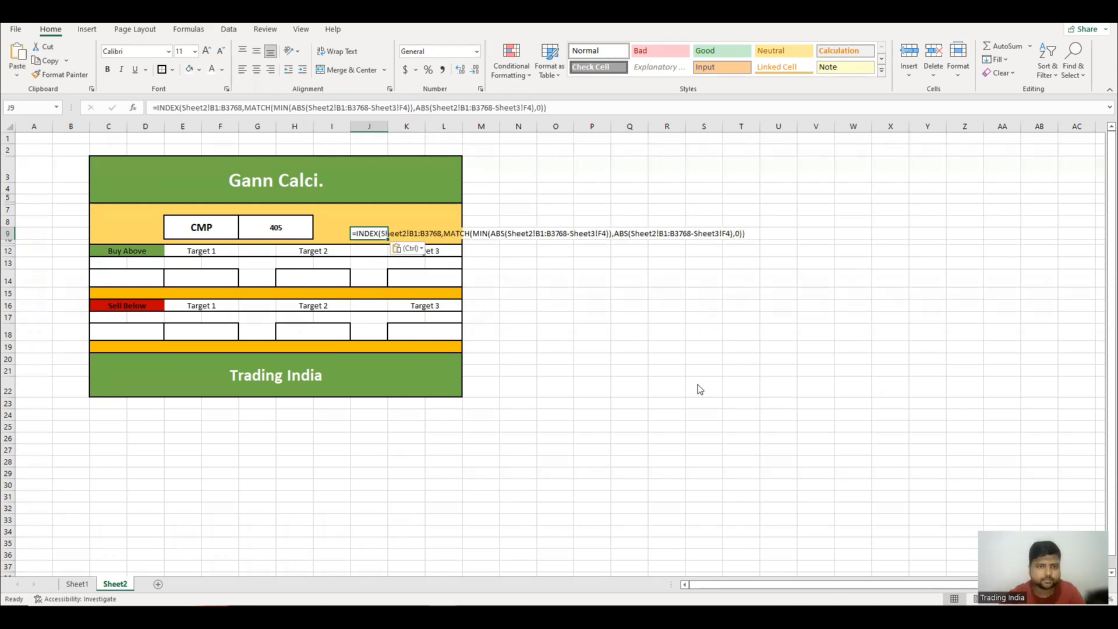
key(alt+Tab)
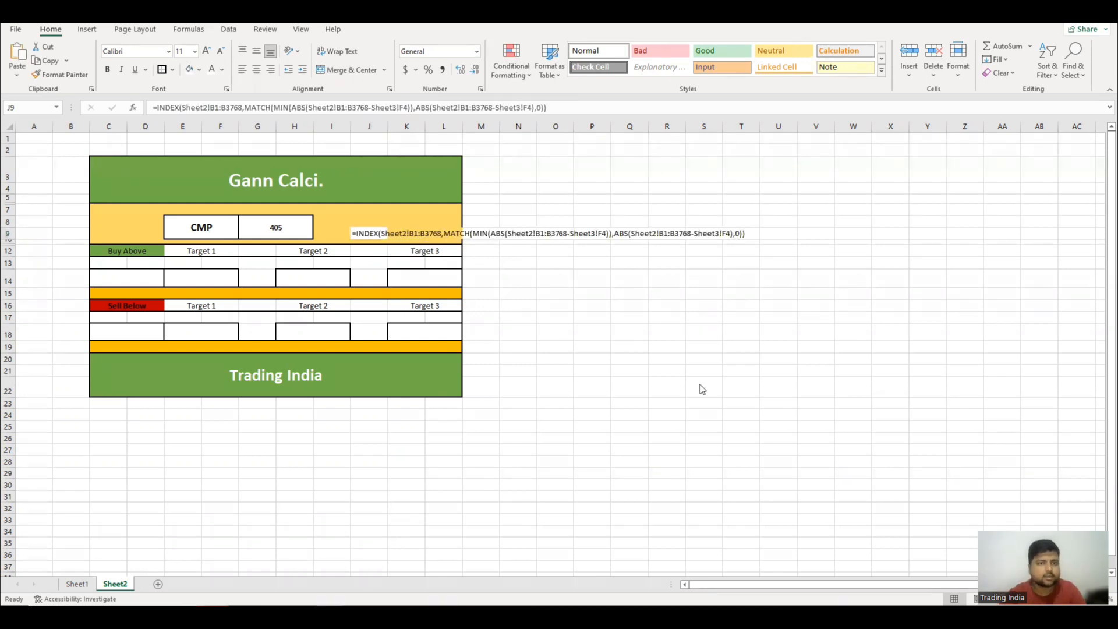
click(357, 231)
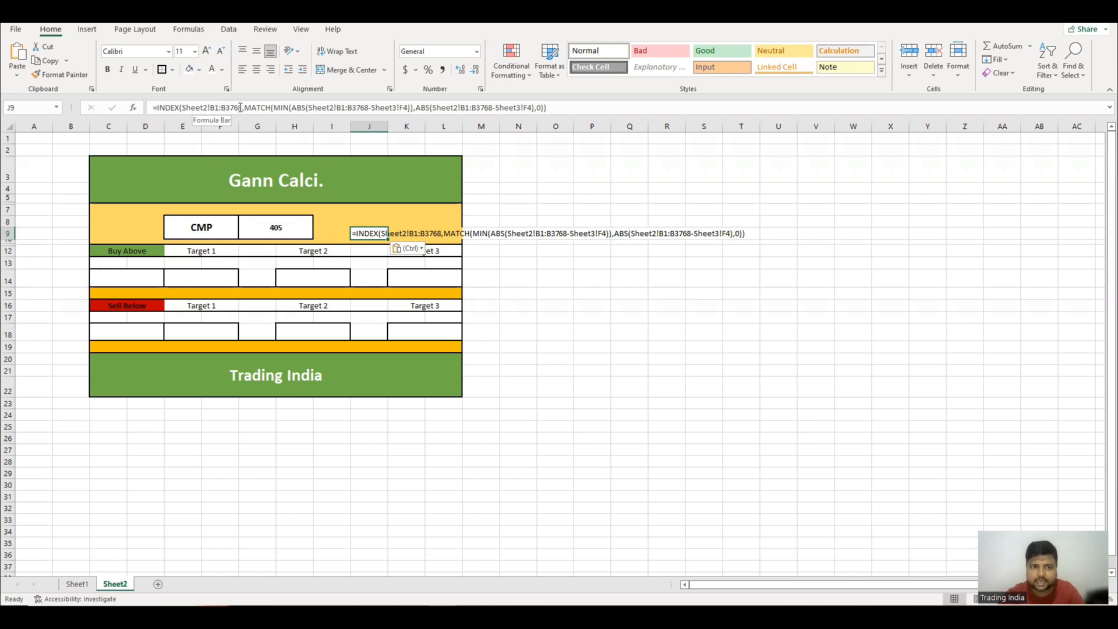
Replace the INDEX array in J9's formula with the stacked values range Sheet1!B4:B4011
drag(242, 108, 181, 110)
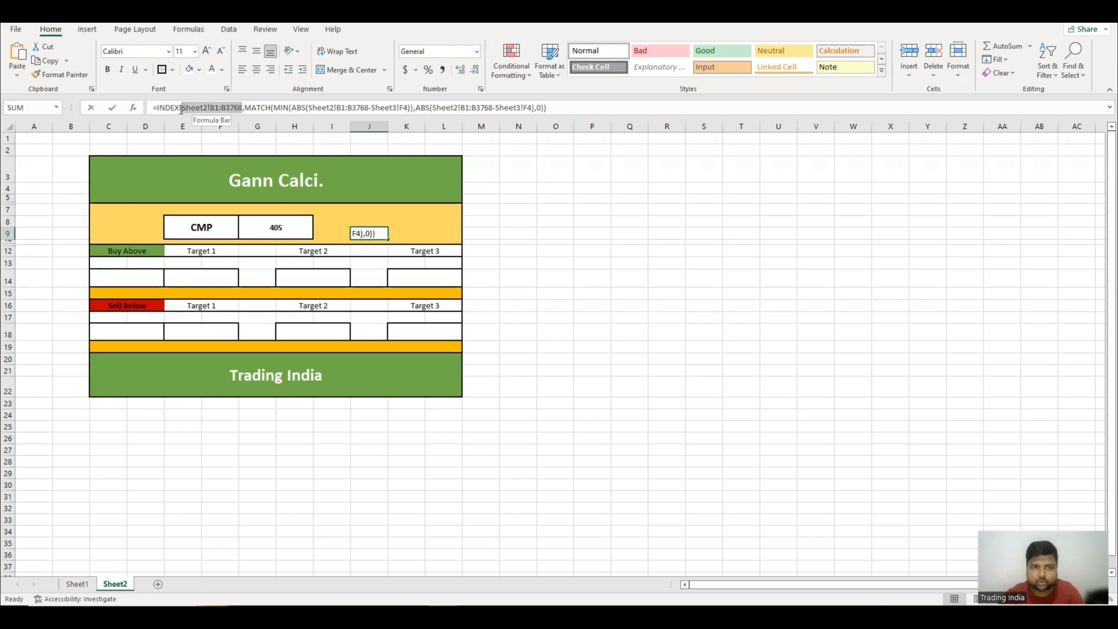
click(77, 584)
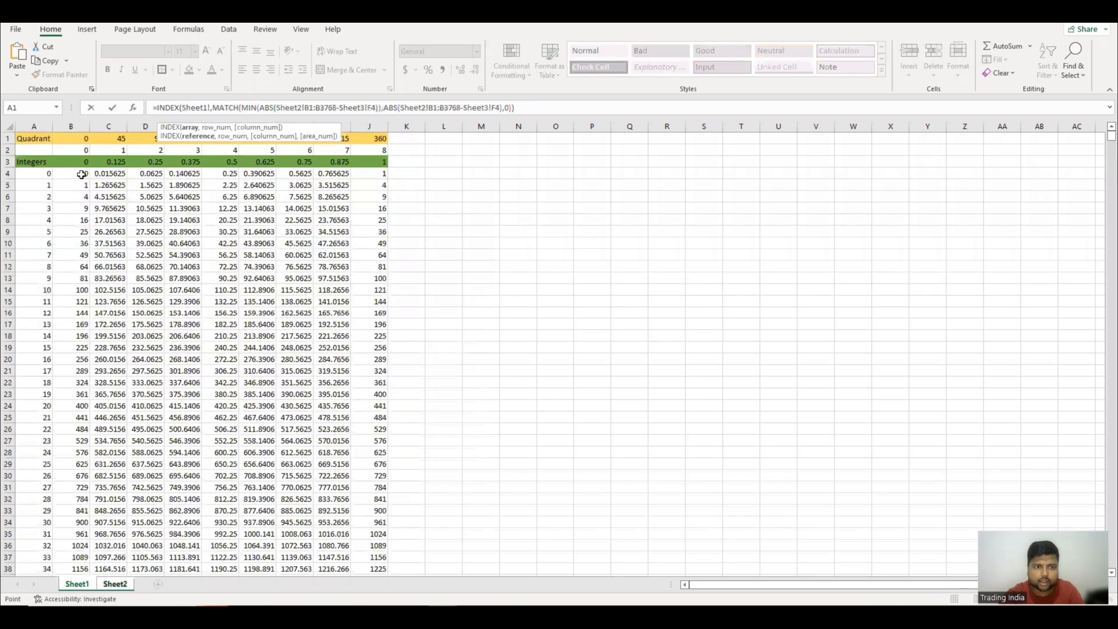
click(82, 175)
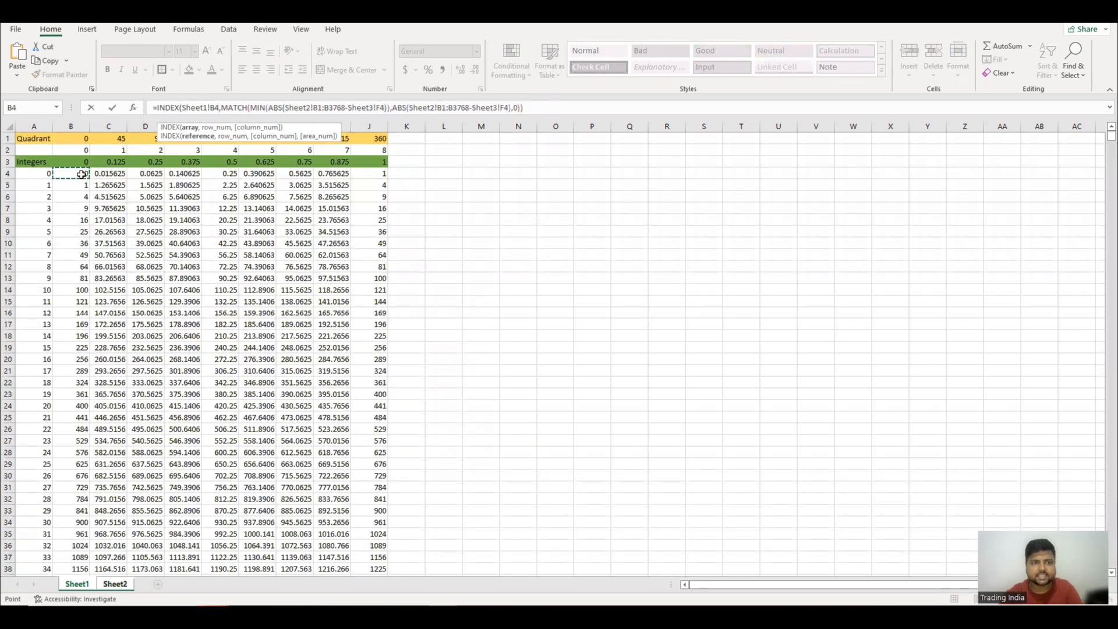
key(ctrl+shift+Down)
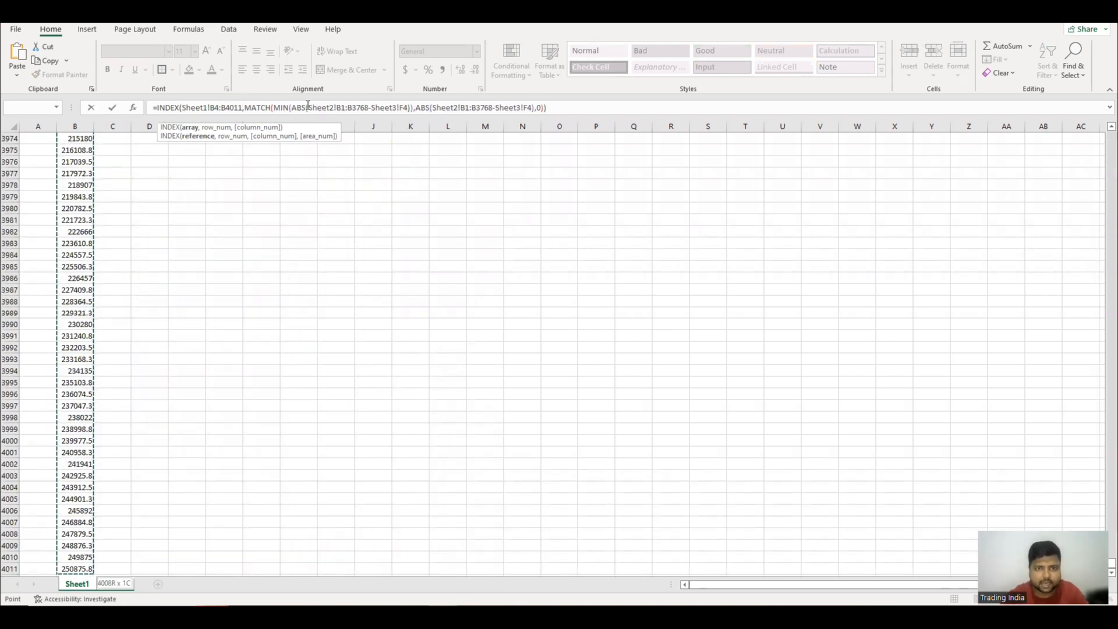
Replace the range inside MIN's ABS function in J9's formula with Sheet1!B4:B4011
drag(309, 107, 369, 109)
click(88, 174)
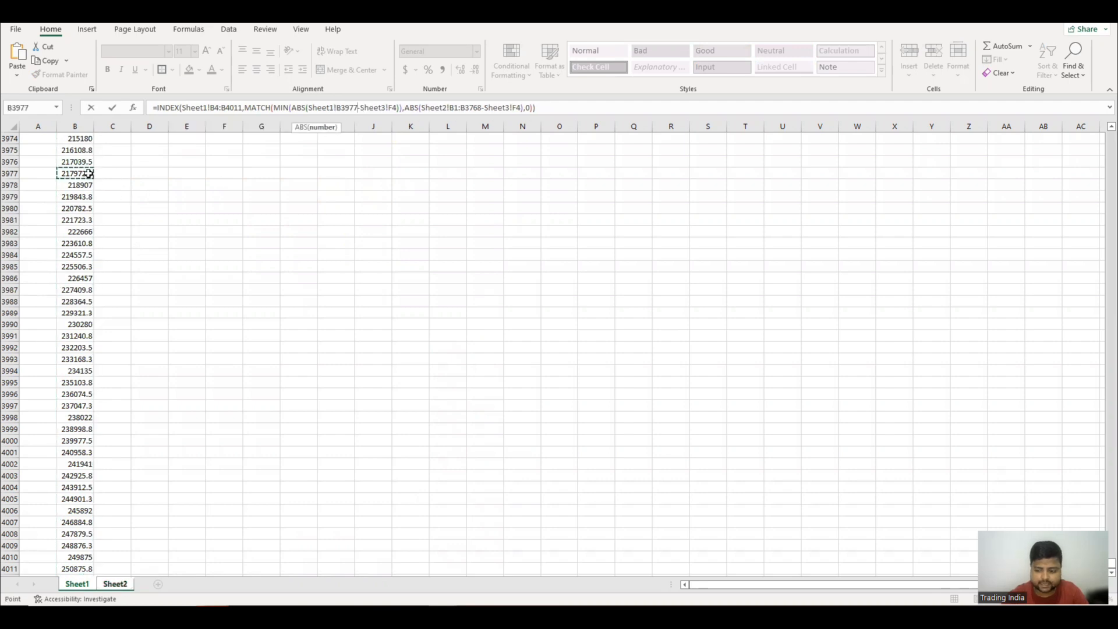
key(ctrl+Up)
key(Down)
key(Down)
key(Down)
key(Down)
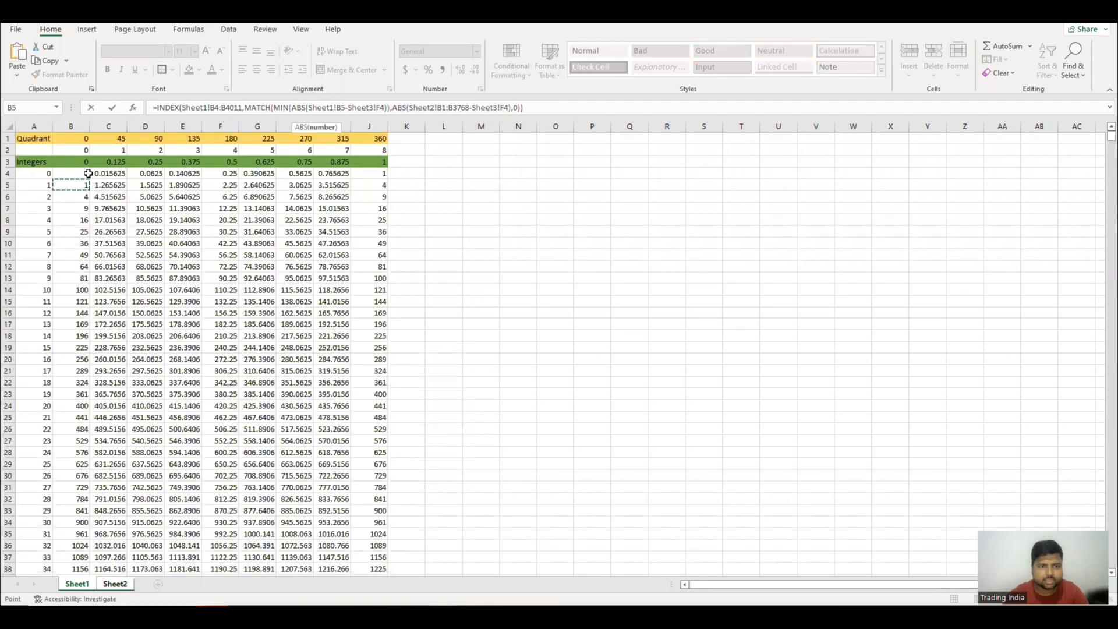
key(ctrl+shift+Down)
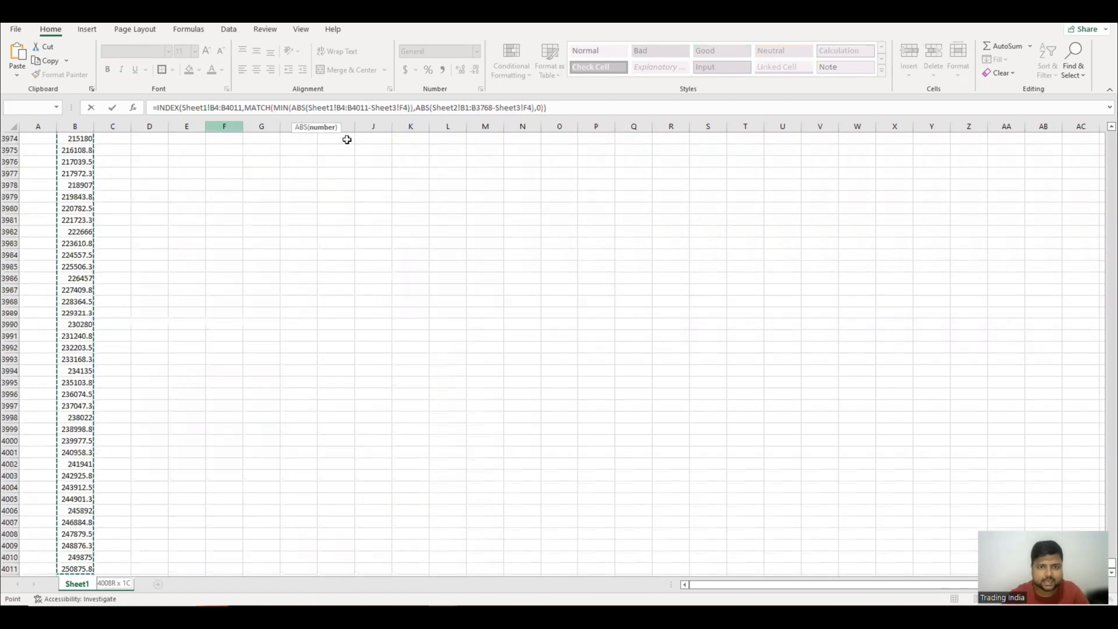
Replace the range in the second ABS function of J9's formula with Sheet1!B4:B4011
drag(434, 105, 493, 105)
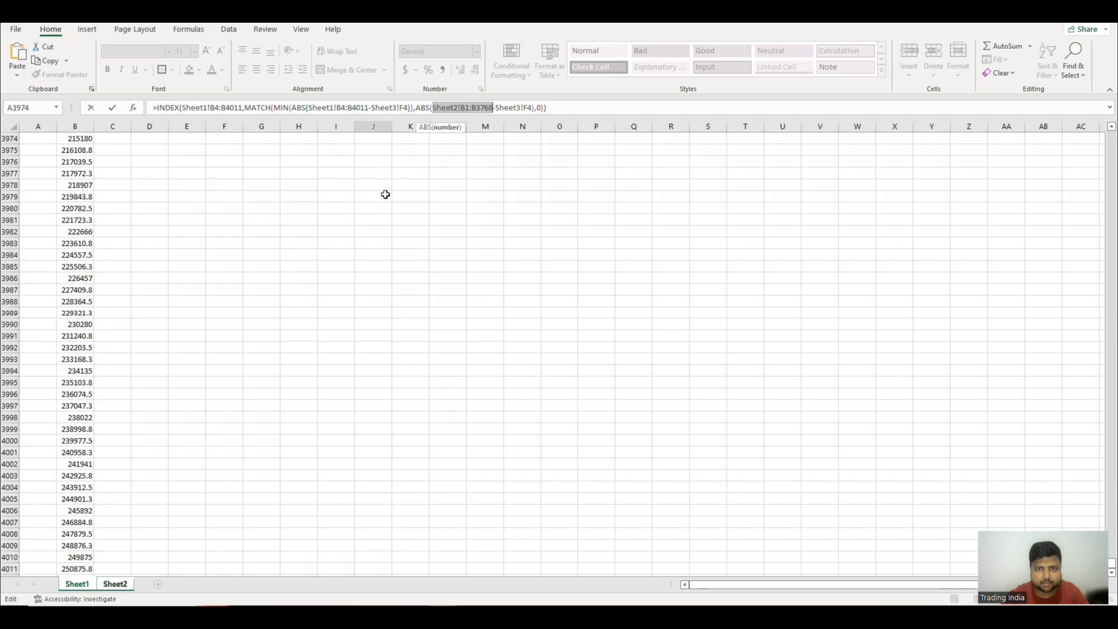
click(86, 163)
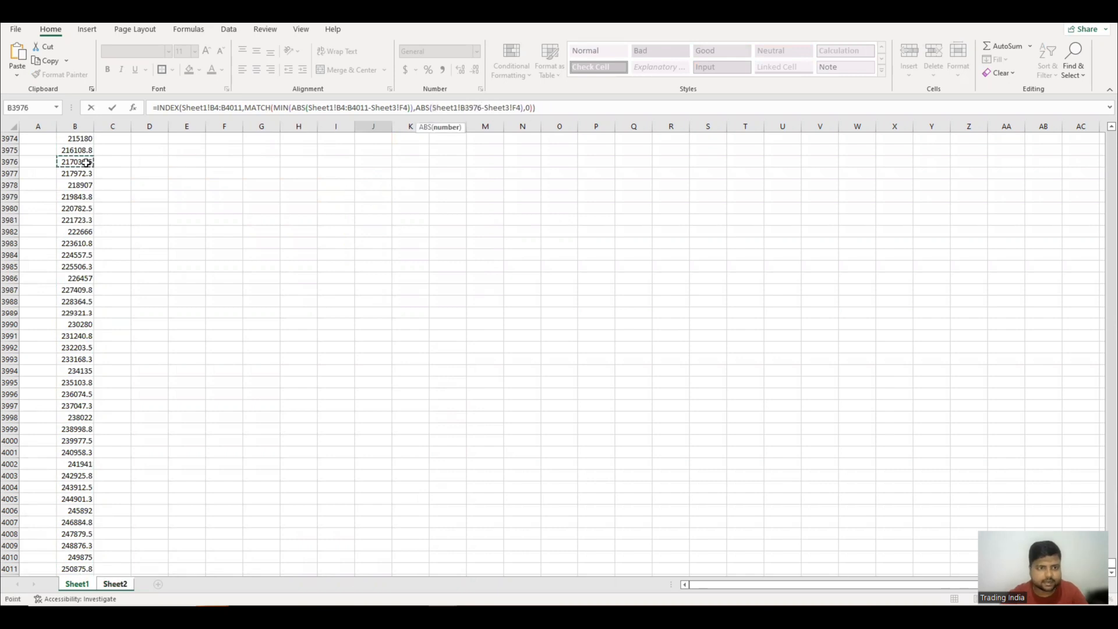
key(ctrl+Up)
key(Down)
key(Down)
key(Down)
key(ctrl+shift+Down)
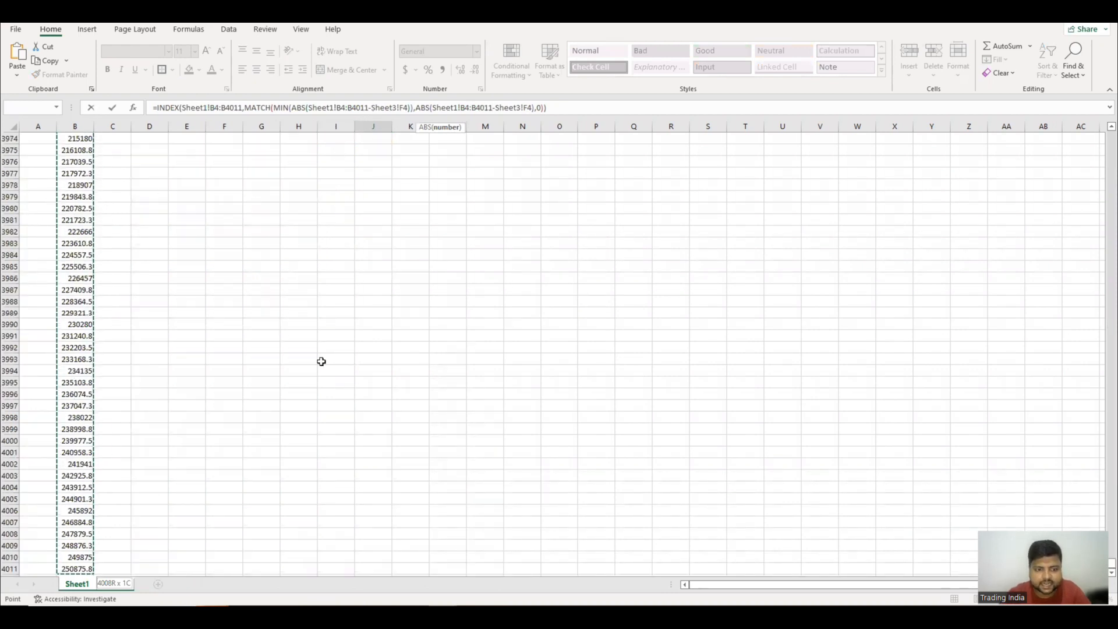
Point both Sheet3!F4 references in J9's formula to the CMP cell Sheet2!G8 and commit the formula
double_click(375, 108)
click(116, 584)
click(289, 224)
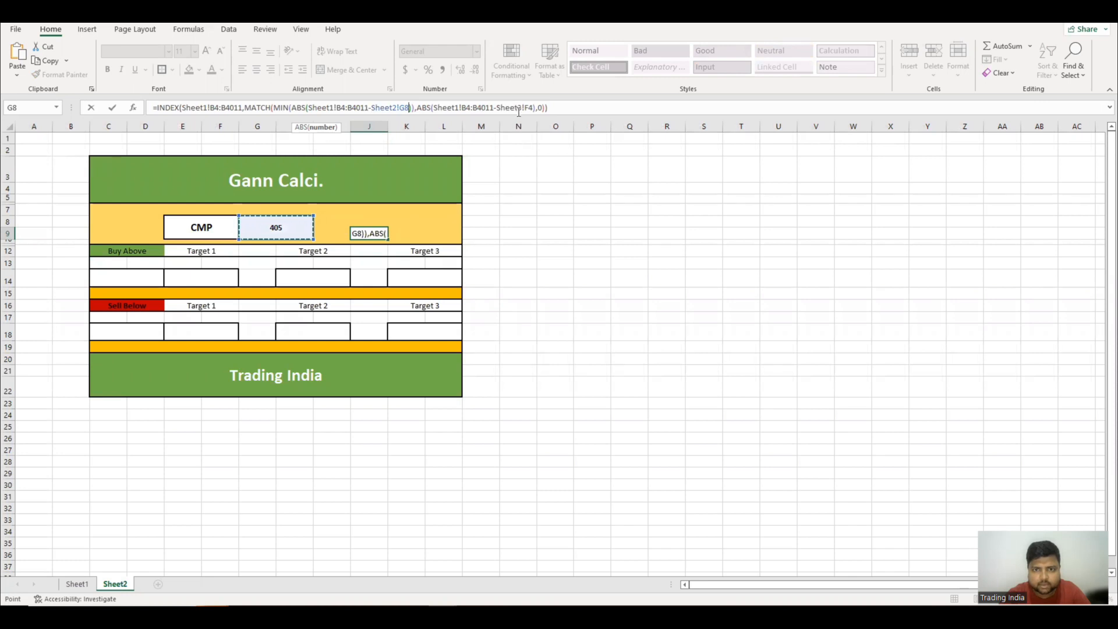
drag(498, 107, 535, 107)
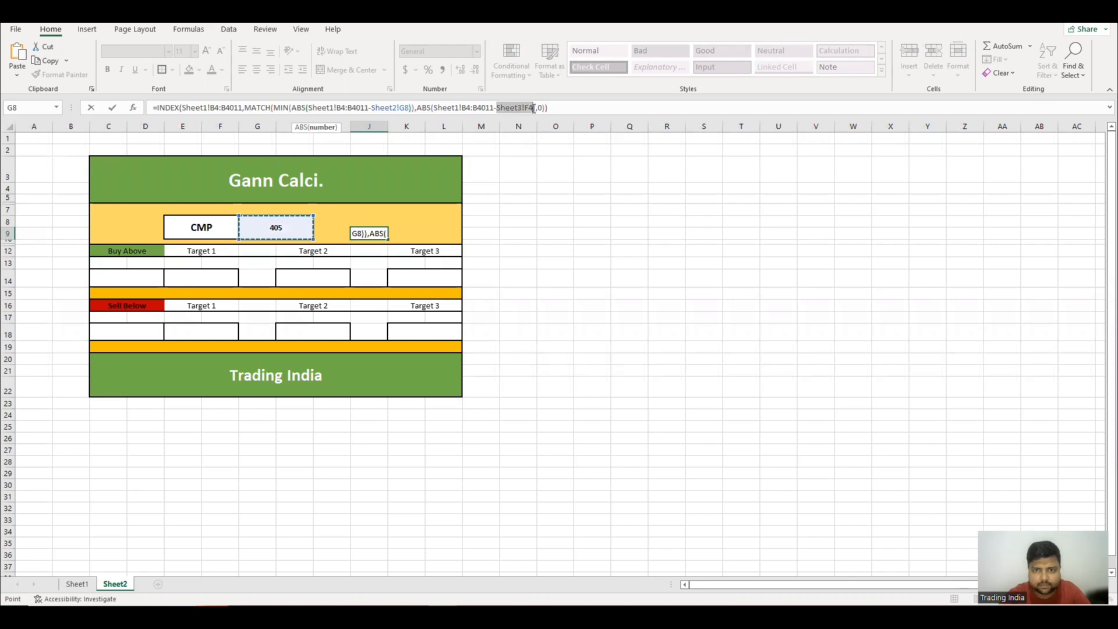
click(294, 226)
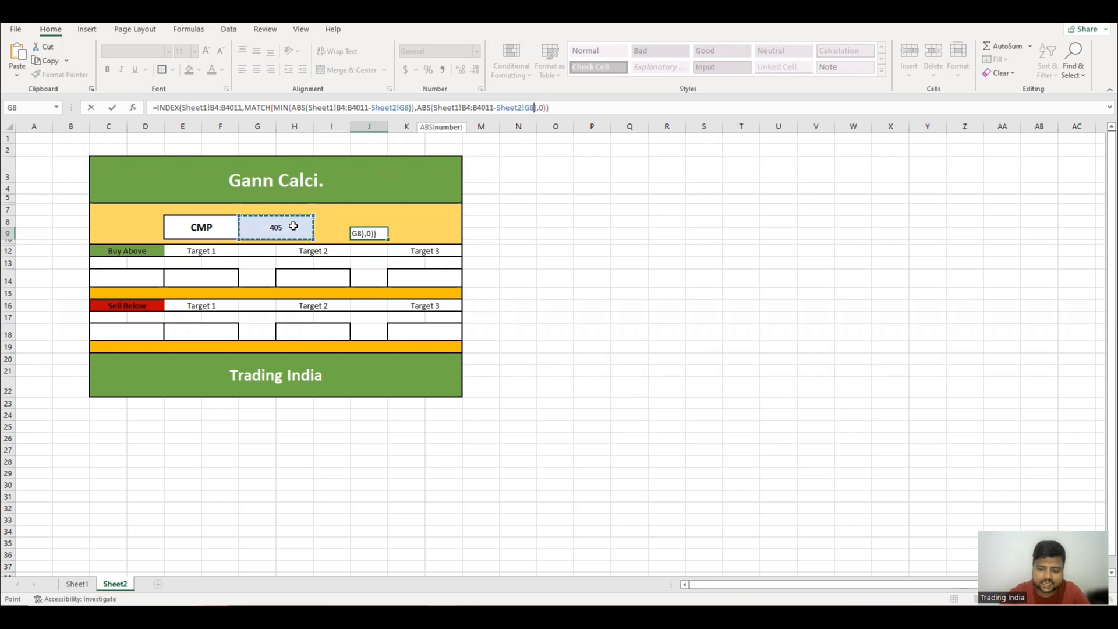
key(Return)
key(Up)
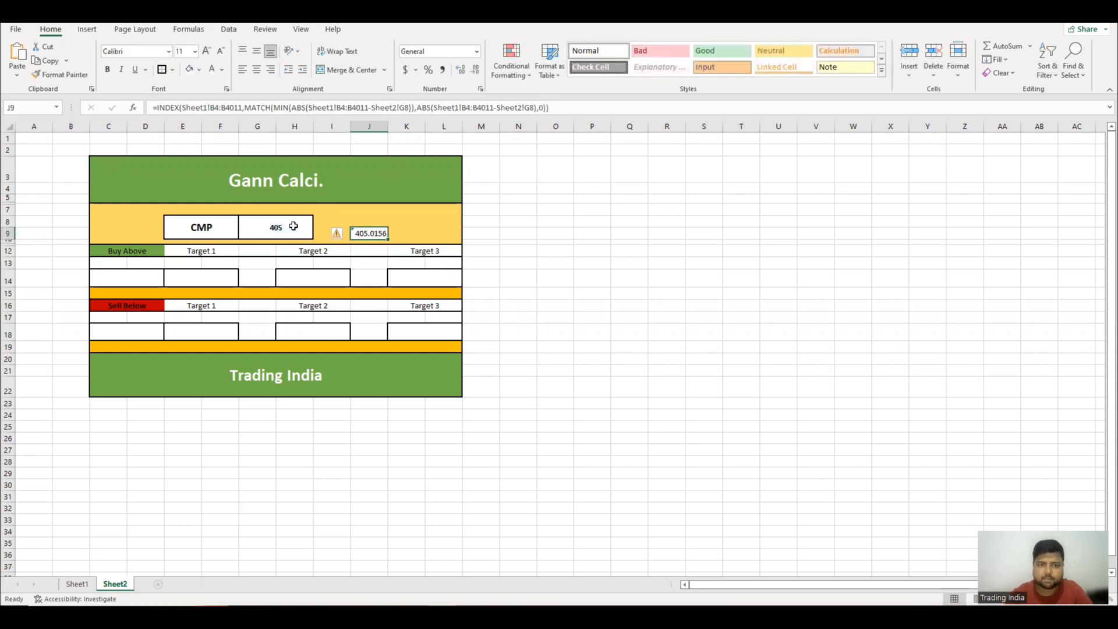
Ignore the adjacent-cells error flagged on J9's formula and review the cell against the CMP
click(347, 235)
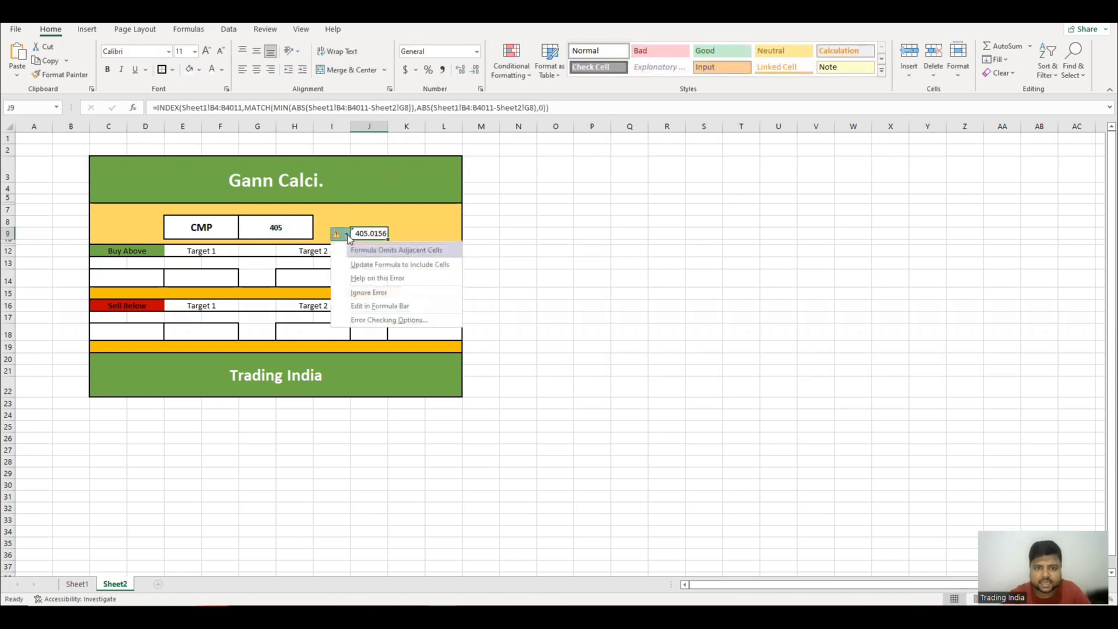
click(369, 293)
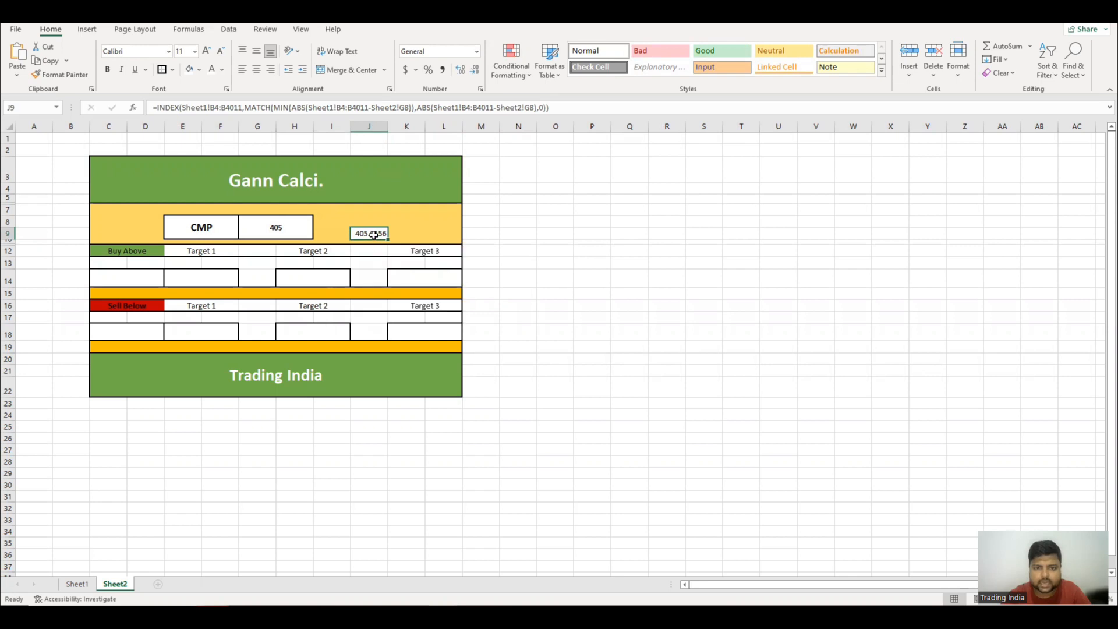
click(536, 260)
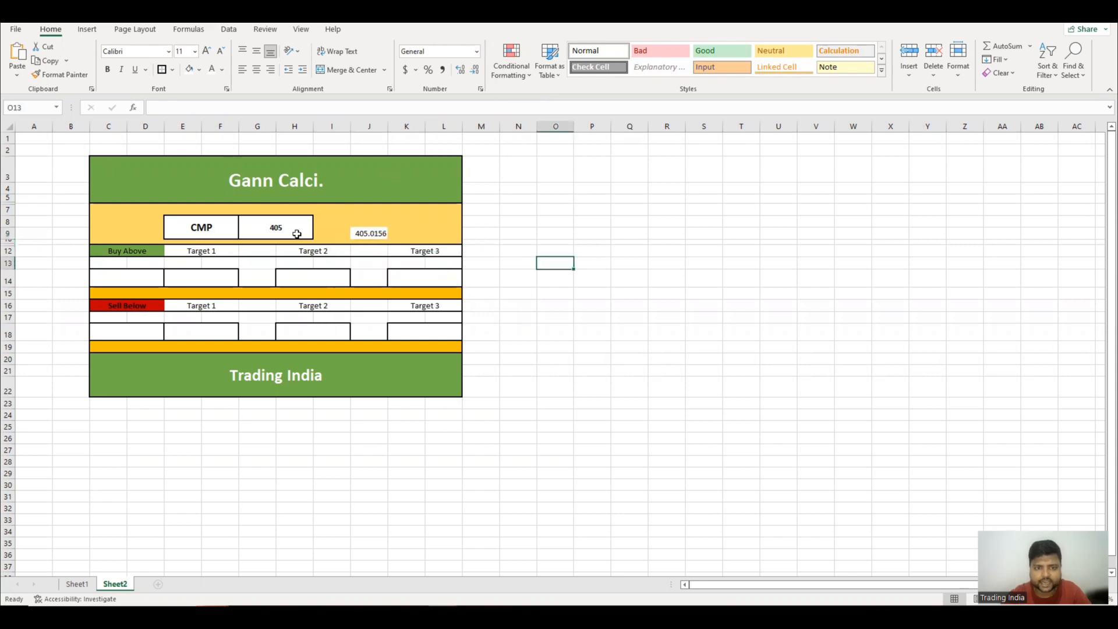
click(275, 226)
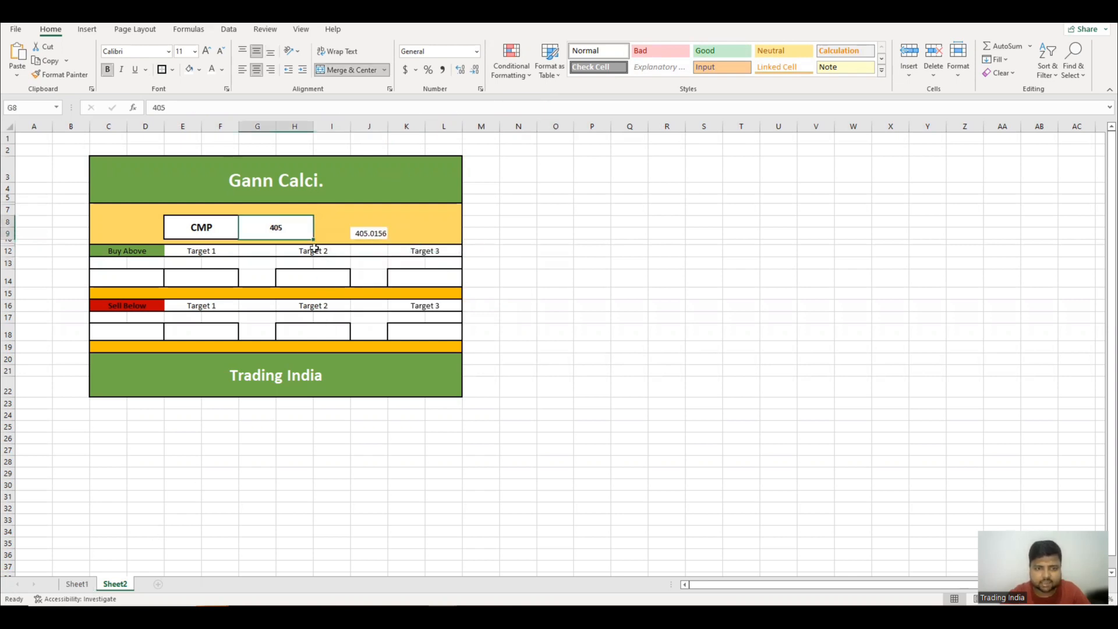
click(362, 234)
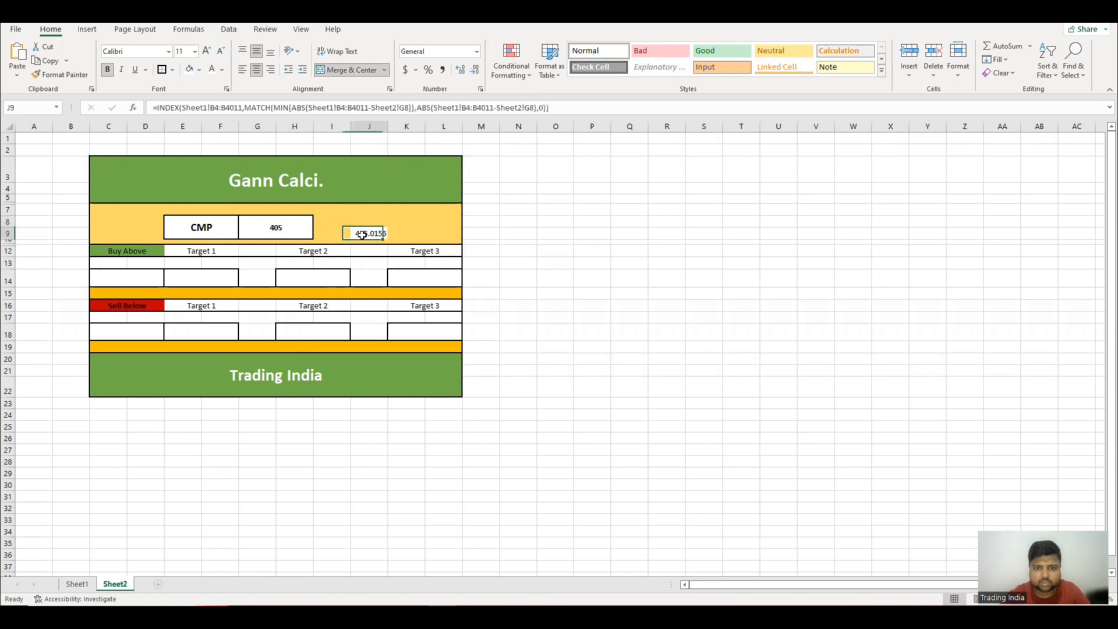
Check J9's nearest-value result against the matching entry in Sheet1's Gann table
click(76, 584)
click(81, 328)
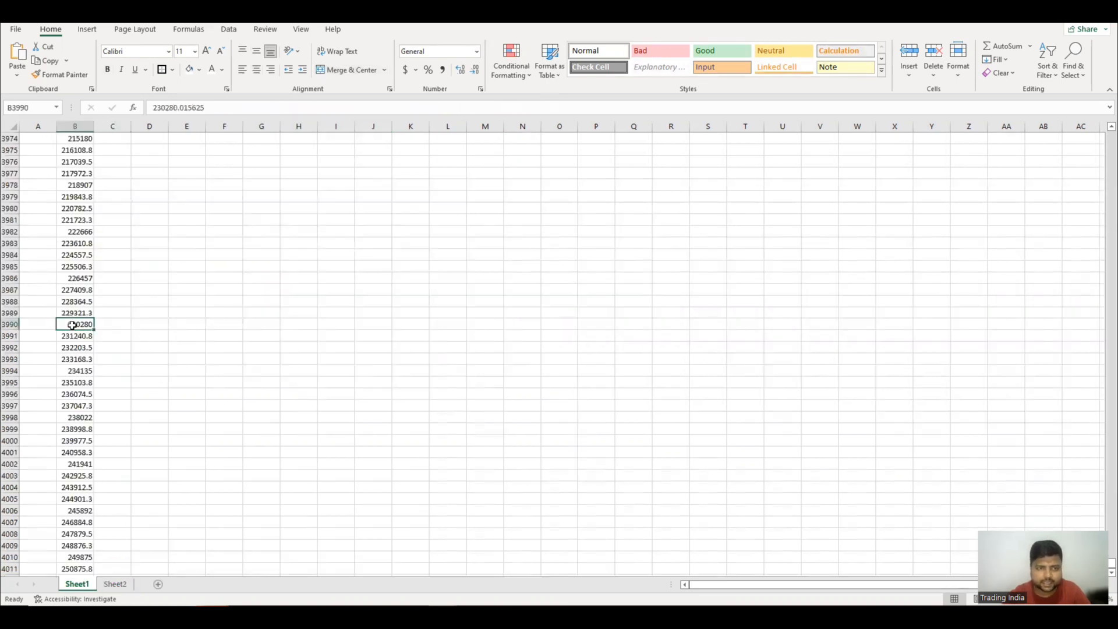
key(ctrl+Up)
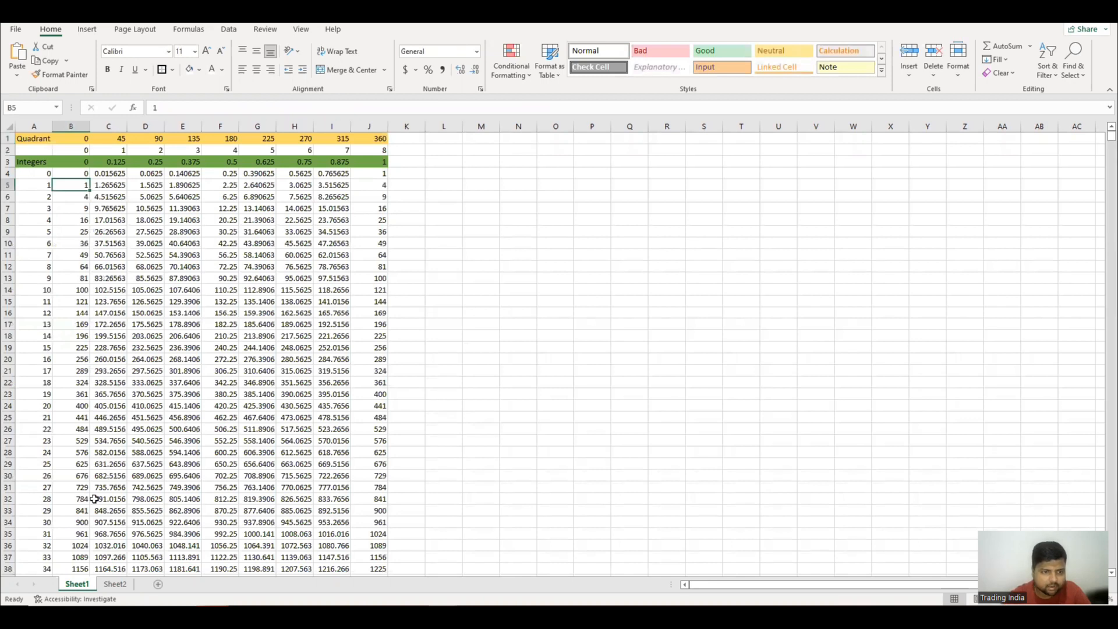
click(102, 403)
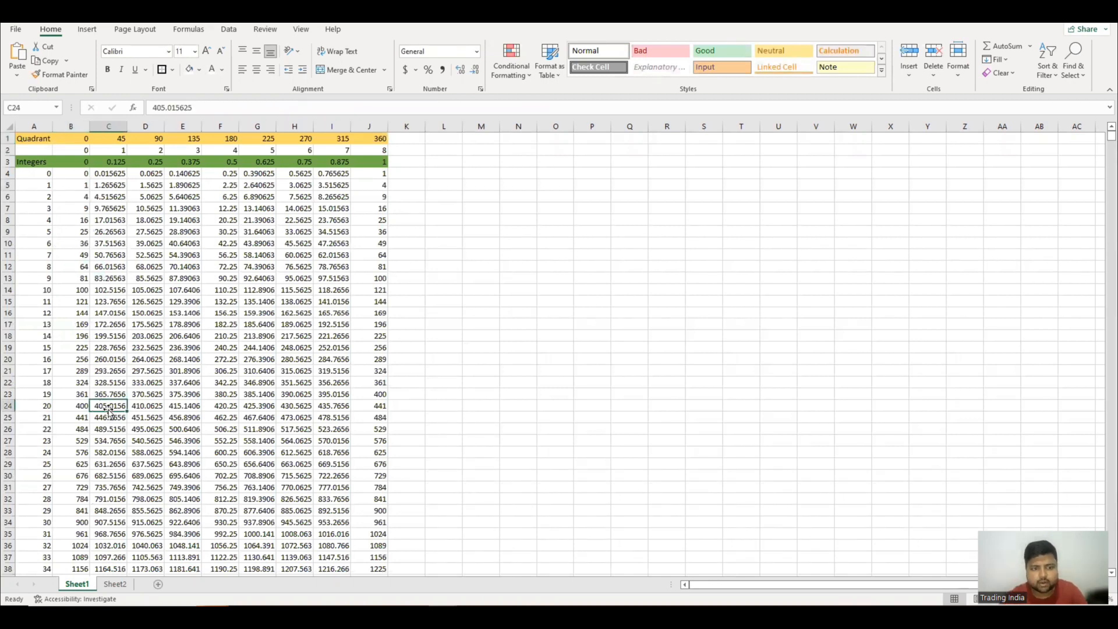
click(109, 410)
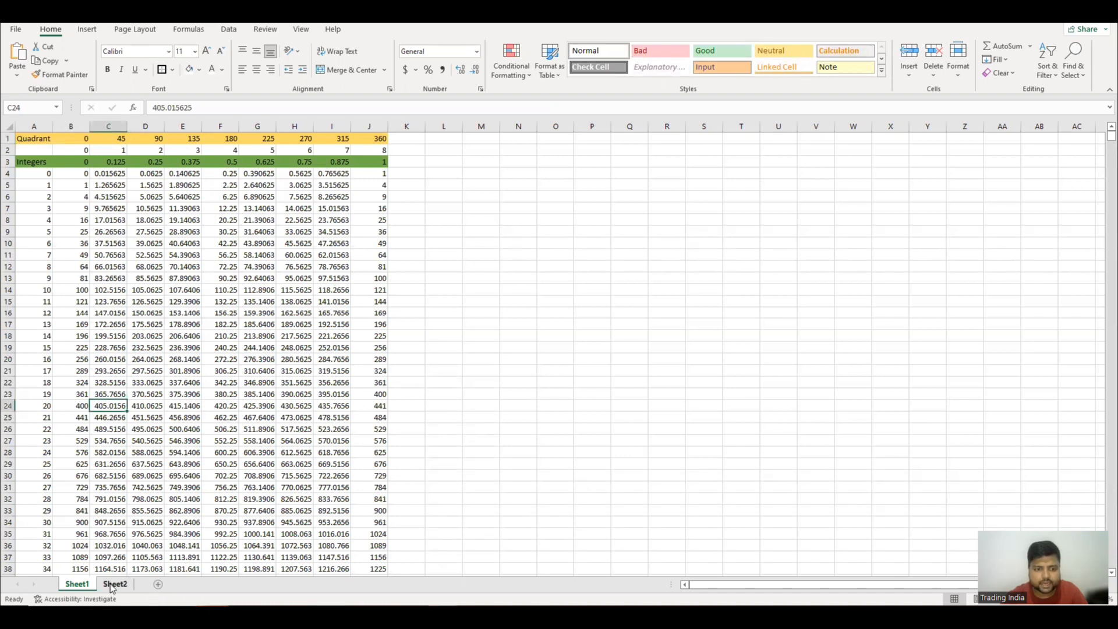
click(112, 585)
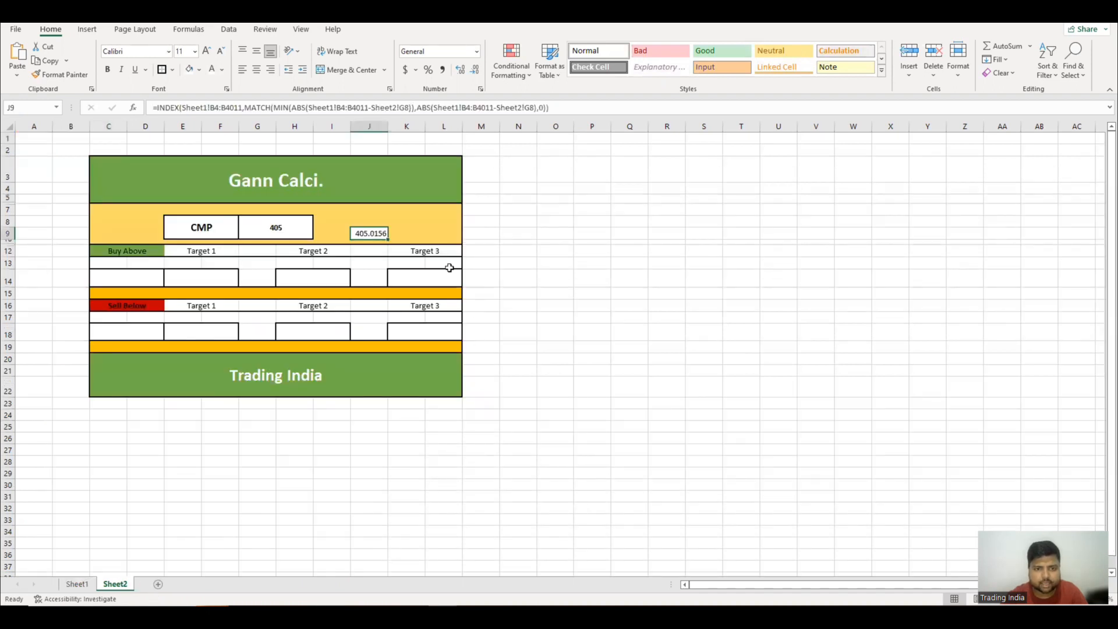
Pick the table value in Sheet1!G14 as a test case and set the CMP in Sheet2!G8 to 112
click(275, 230)
click(76, 584)
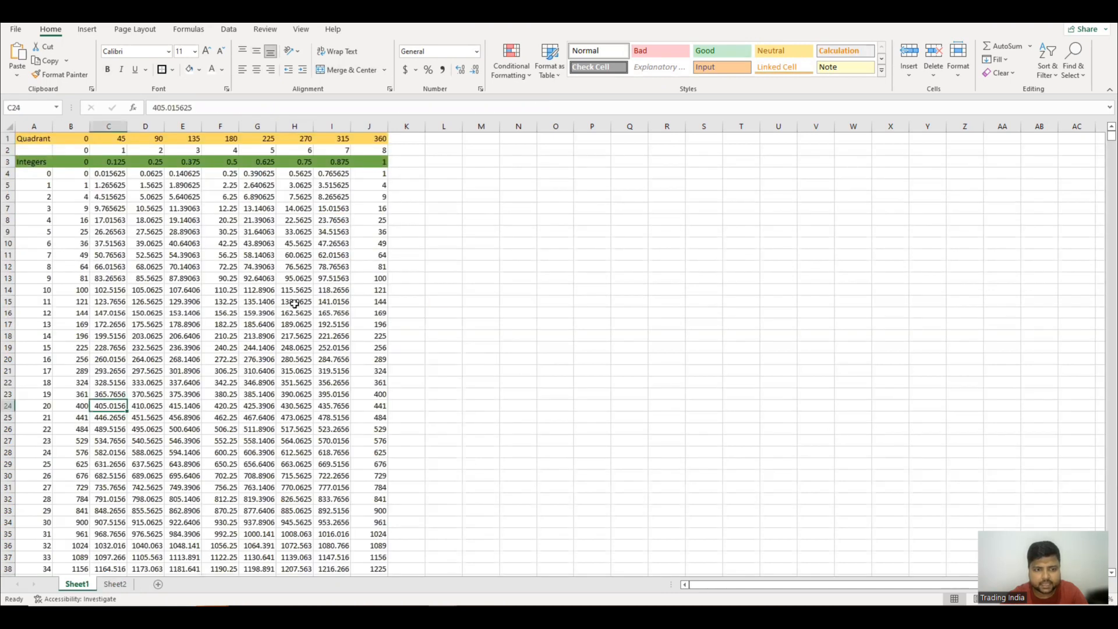
click(258, 291)
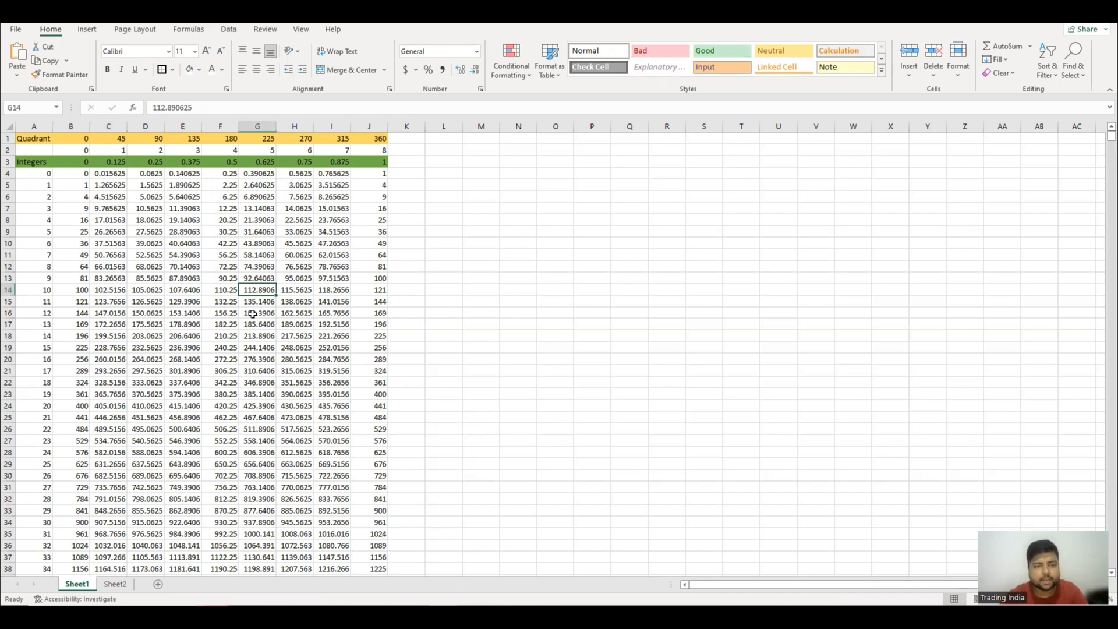
click(112, 585)
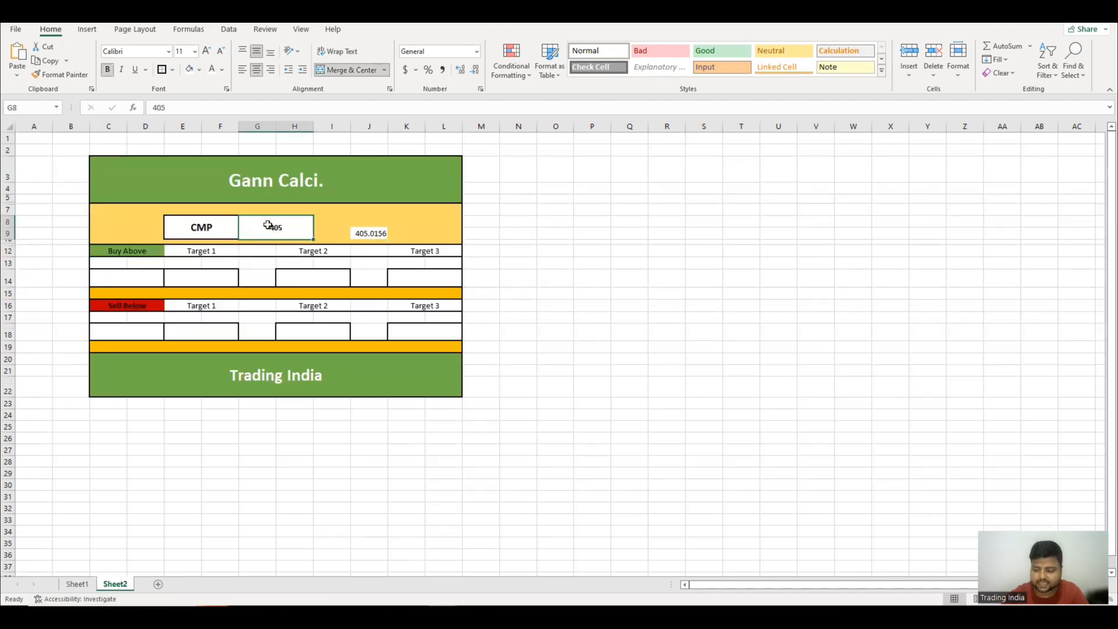
text(112)
key(Return)
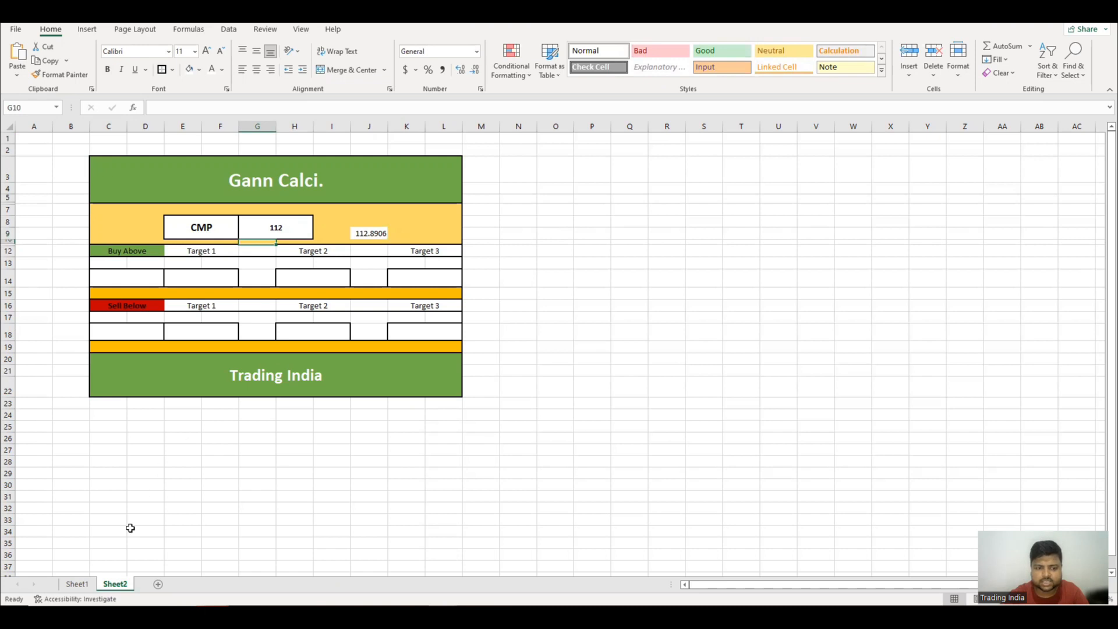
Compare J9's lookup result with the selected Sheet1 table value and the CMP
click(77, 584)
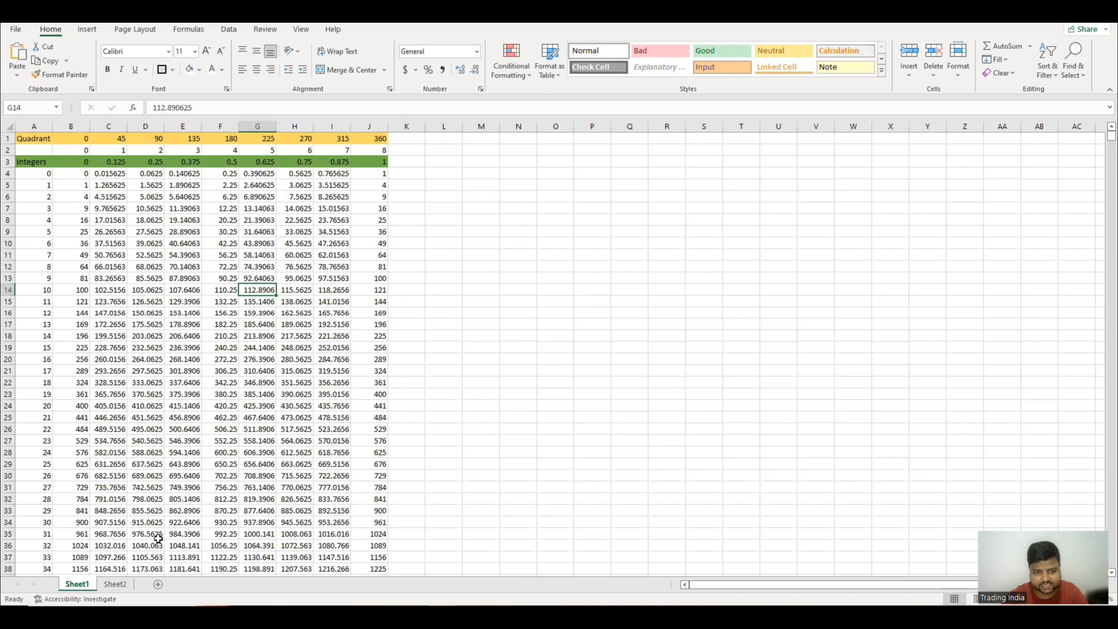
click(116, 584)
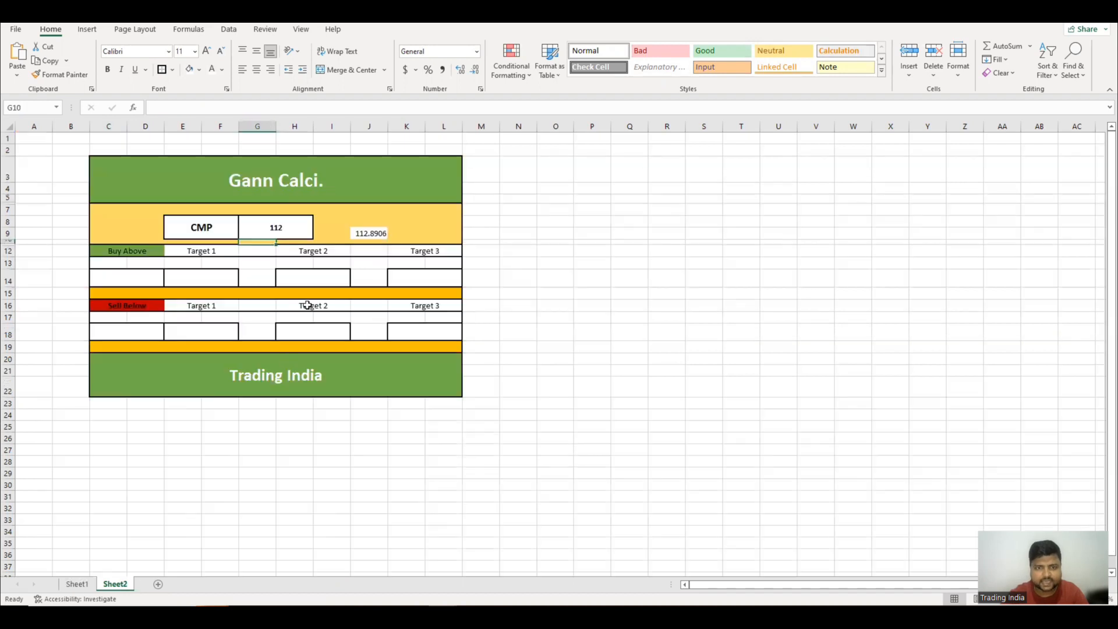
click(364, 234)
click(285, 227)
click(364, 234)
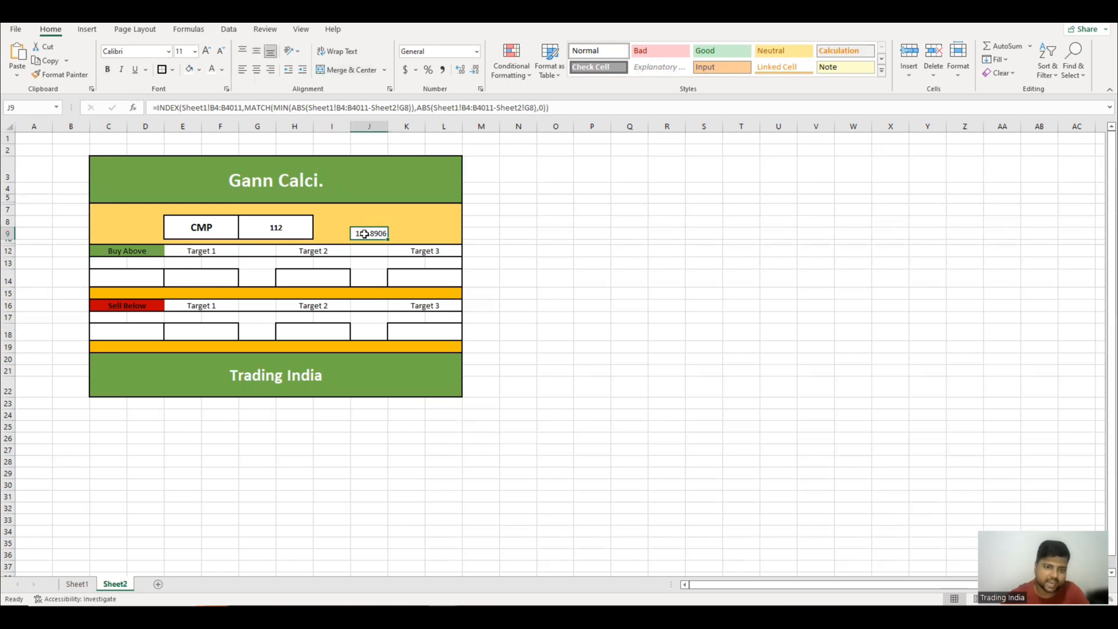
Begin the Buy Above formula in C14 with an IF function nested inside MIN
click(118, 275)
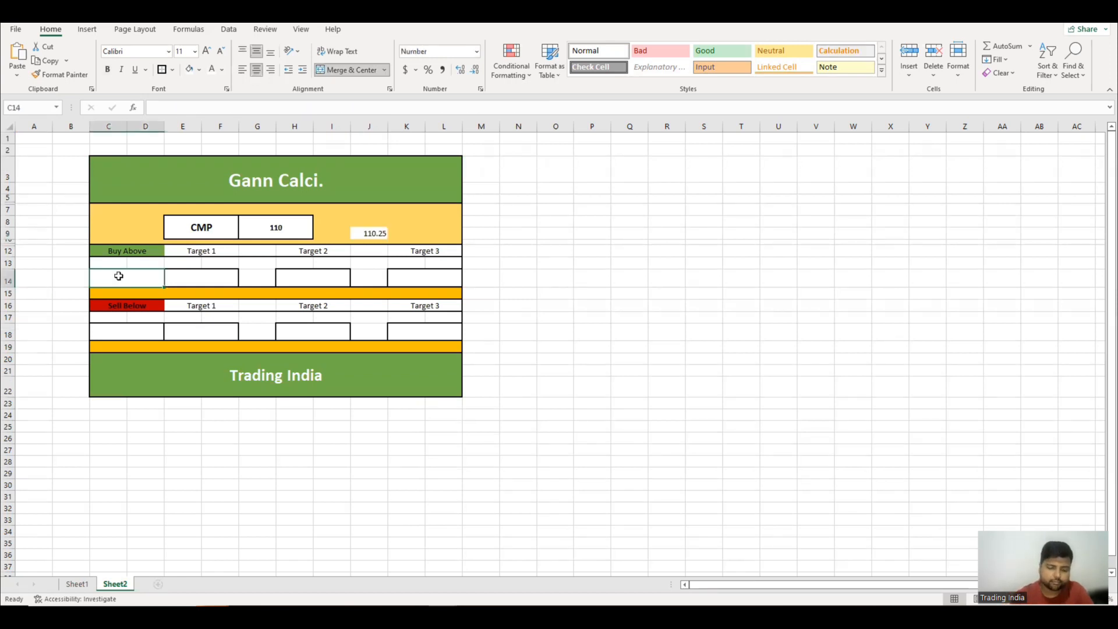
text(=)
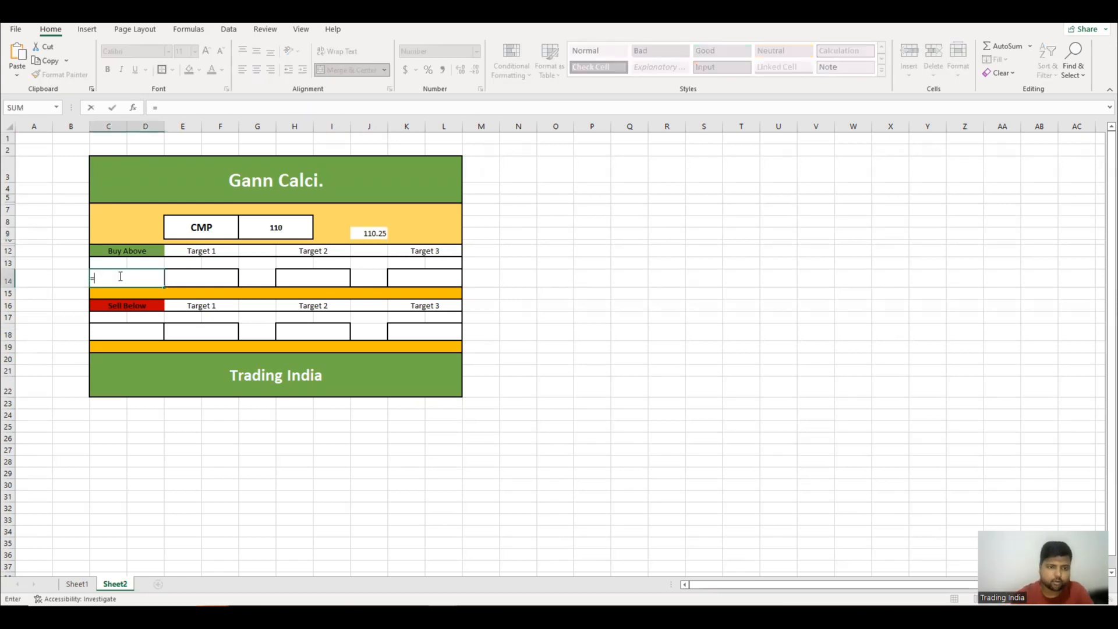
text(min)
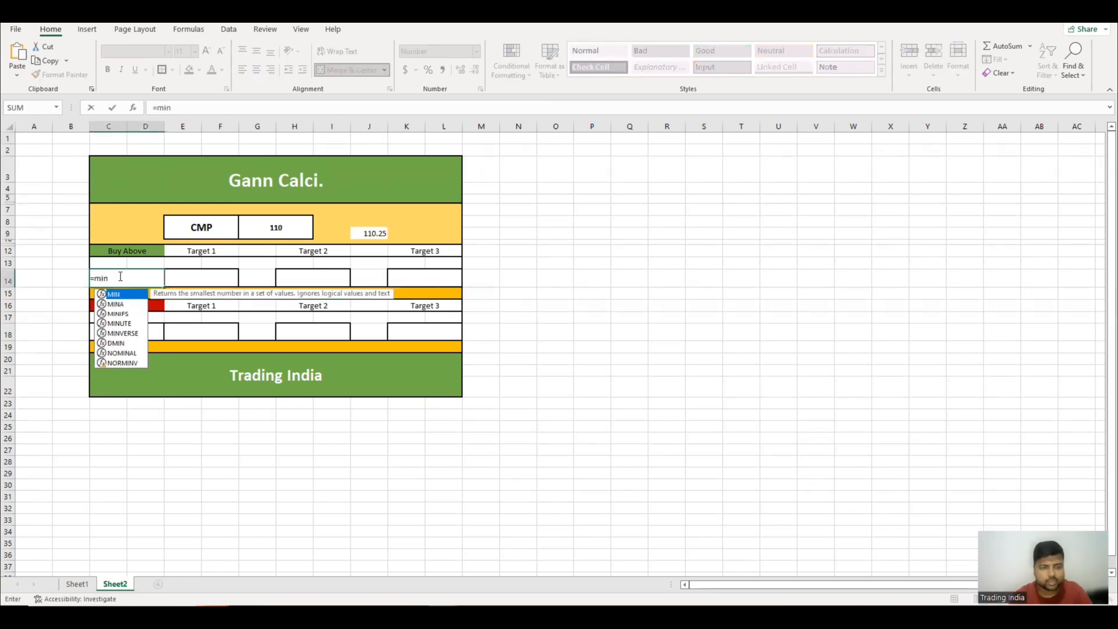
key(Tab)
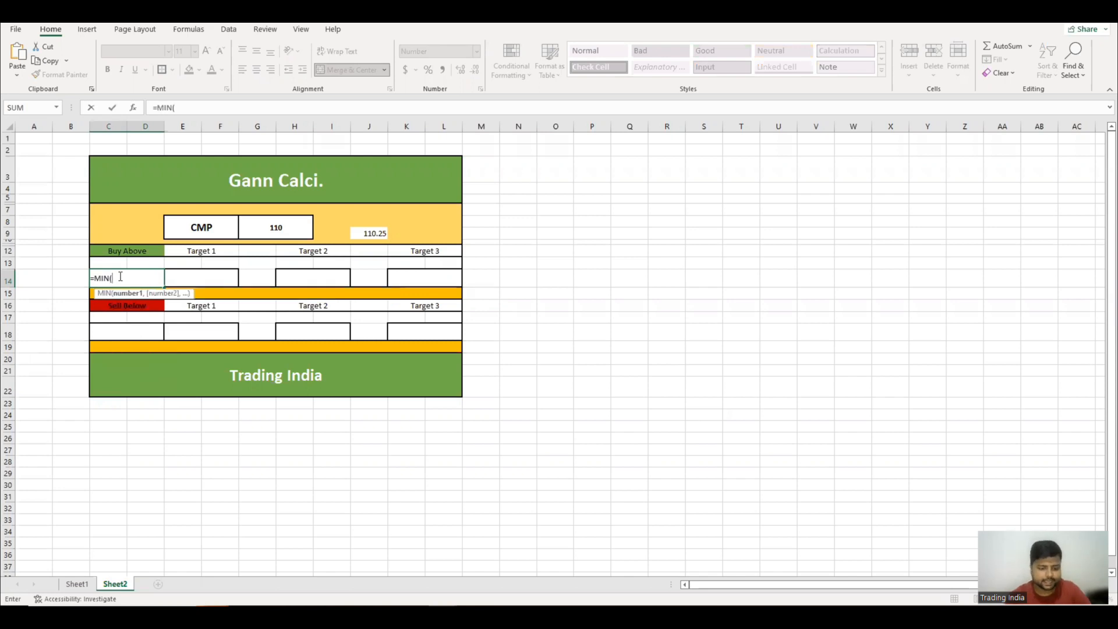
text(if)
key(Tab)
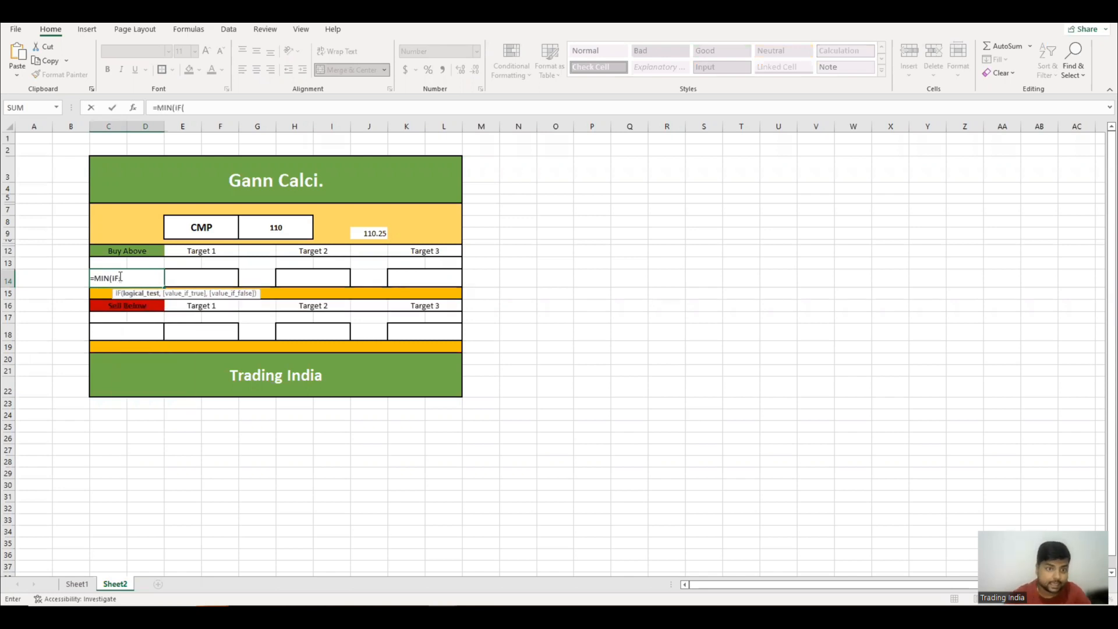
Enter Sheet1!B4:I504 as the range in IF's logical test, followed by a greater-than operator
click(76, 584)
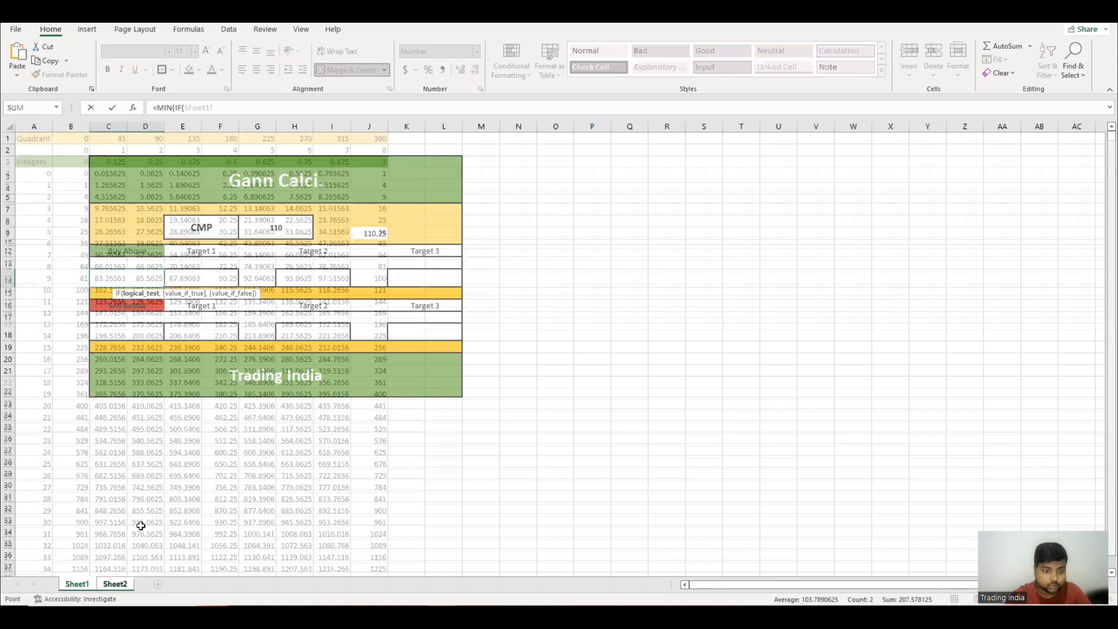
click(114, 386)
key(ctrl+Down)
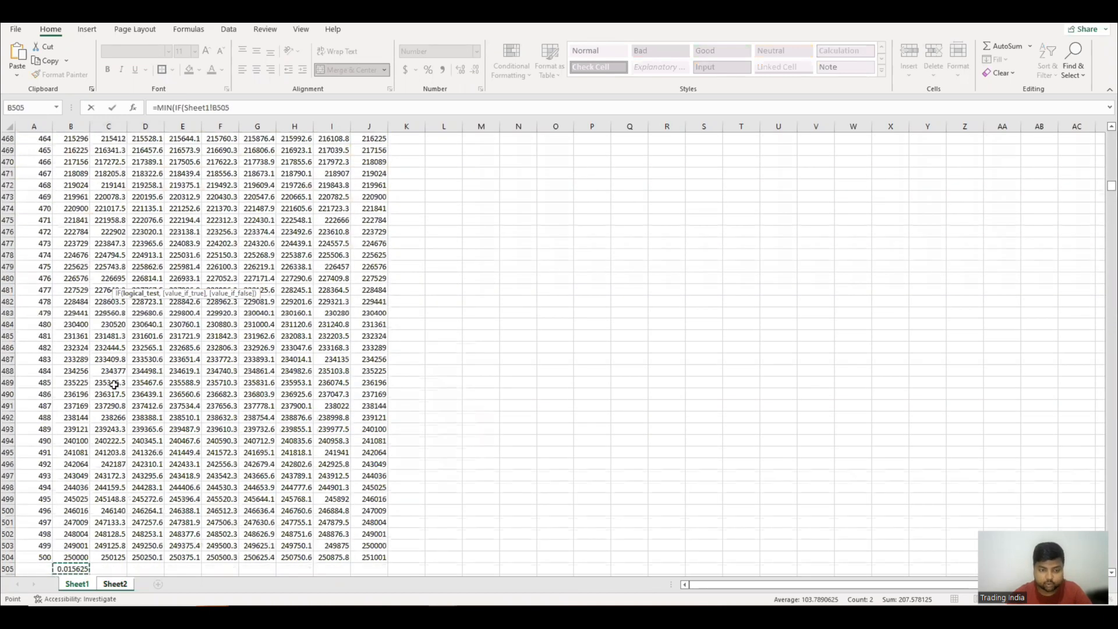
key(Left)
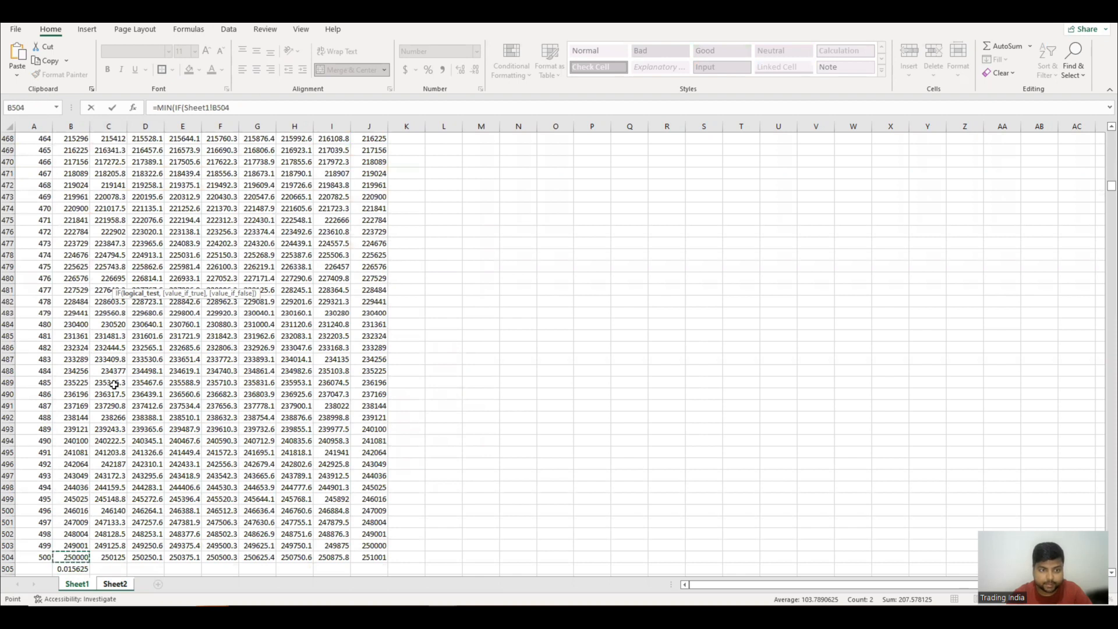
key(ctrl+shift+Up)
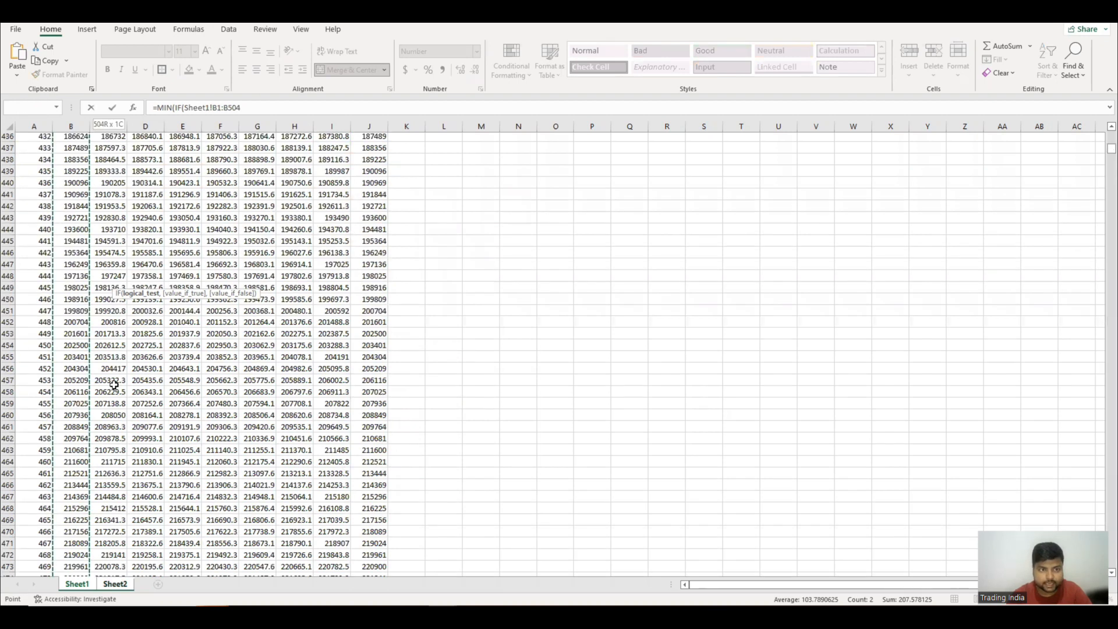
key(shift+Down)
key(shift+Down)
key(shift+Down)
key(shift+Right)
key(shift+Right)
key(shift+Right)
key(shift+Right)
key(shift+Right)
key(shift+Right)
key(shift+Right)
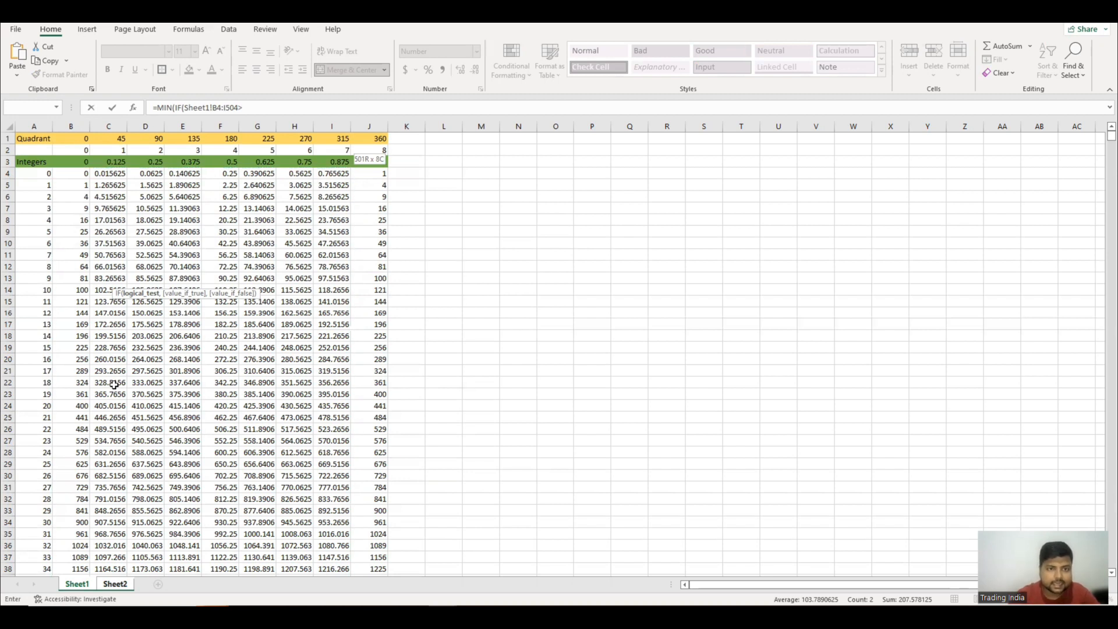
Complete IF's logical test in the Buy Above formula by comparing the range with Sheet2!J9
click(116, 585)
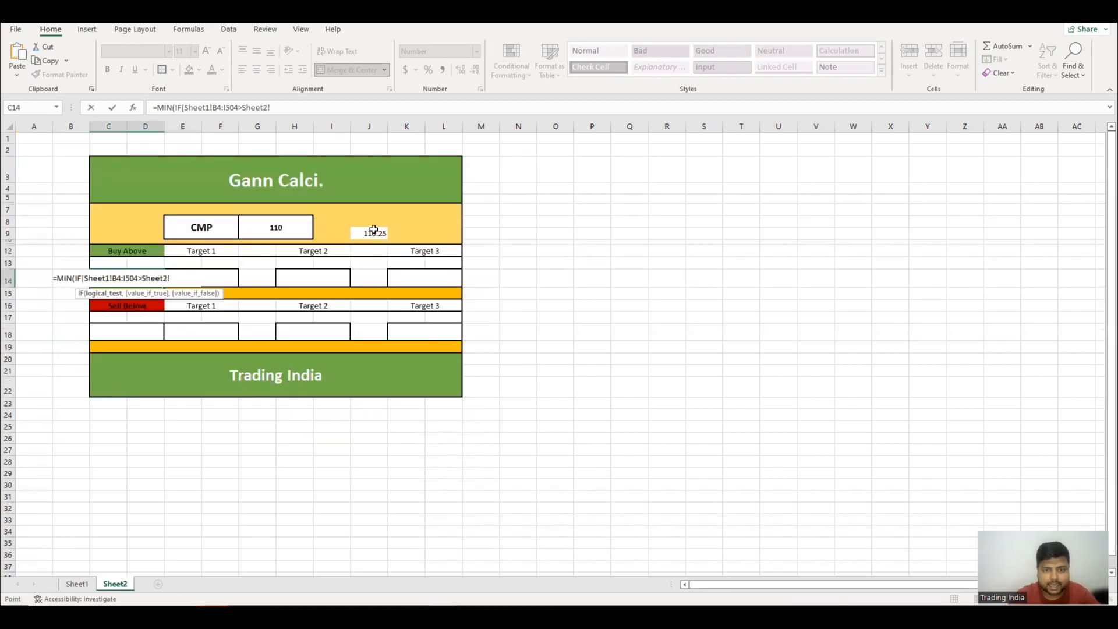
click(370, 231)
text(,Sheet1!)
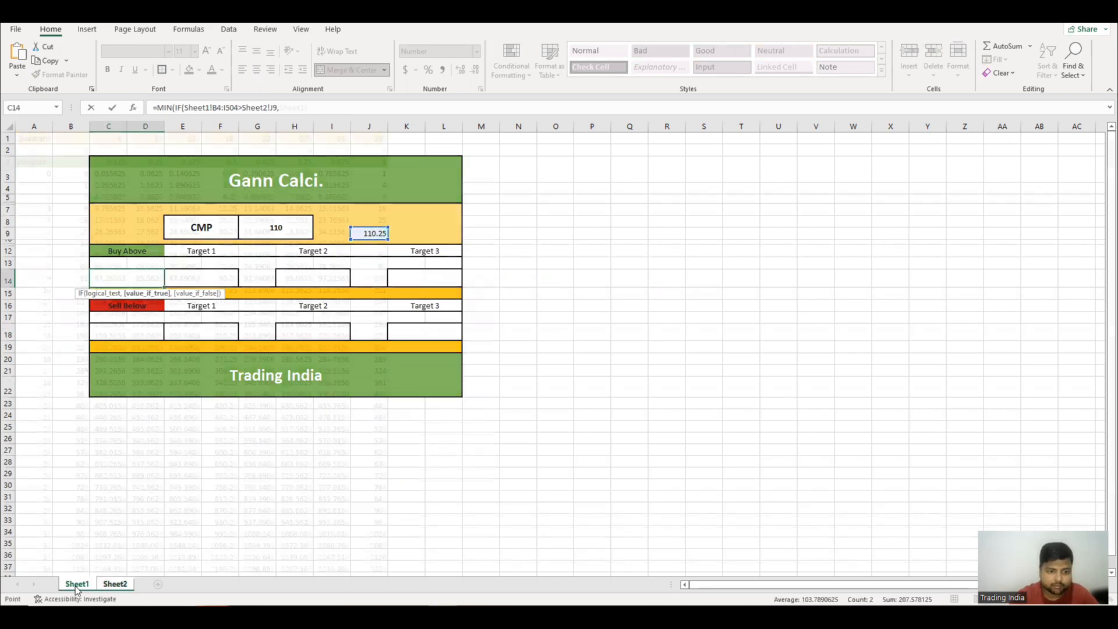
Use Sheet1!B4:I504 as IF's value-if-true range and commit C14's formula, accepting the proposed closing-parentheses correction
click(76, 584)
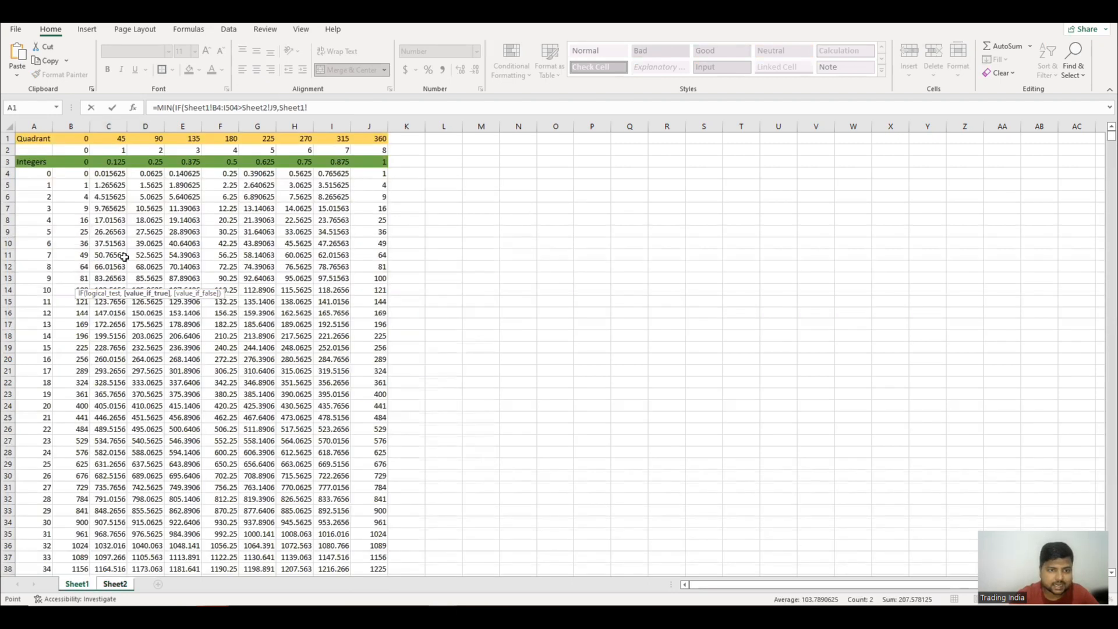
click(124, 176)
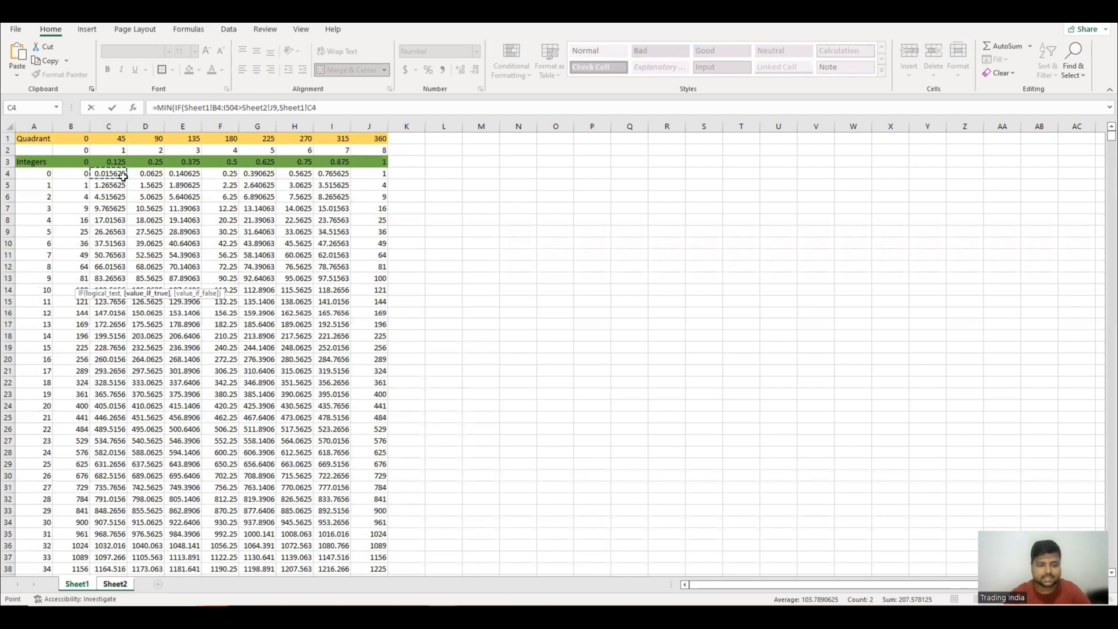
key(ctrl+Down)
key(Left)
key(ctrl+shift+Up)
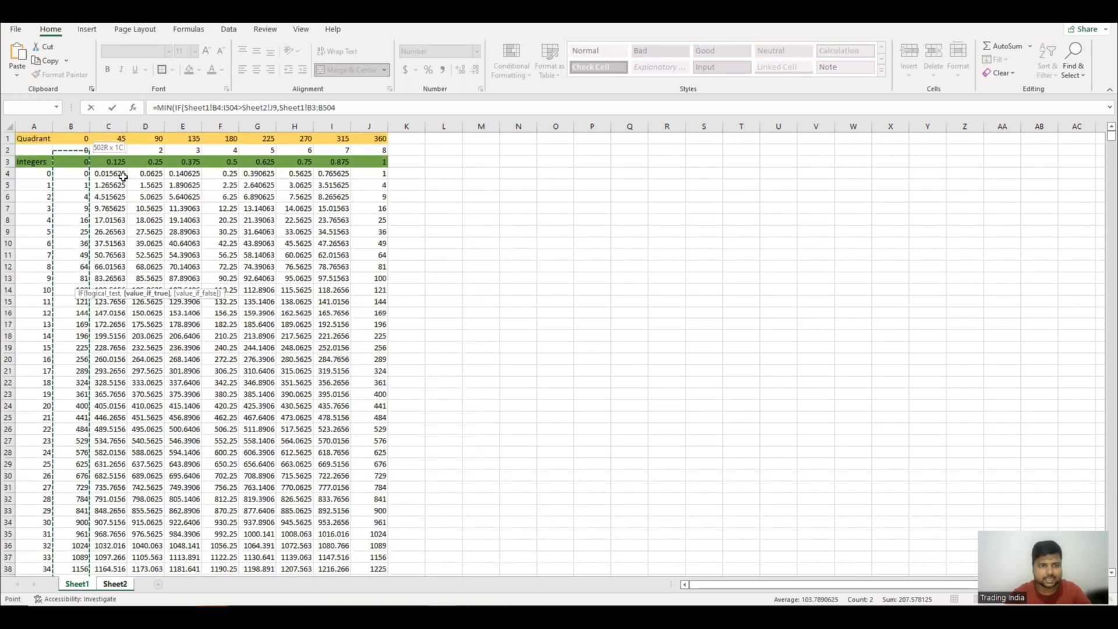
key(shift+Right)
key(shift+Right)
key(shift+Right)
key(shift+Right)
key(shift+Right)
key(shift+Right)
key(shift+Right)
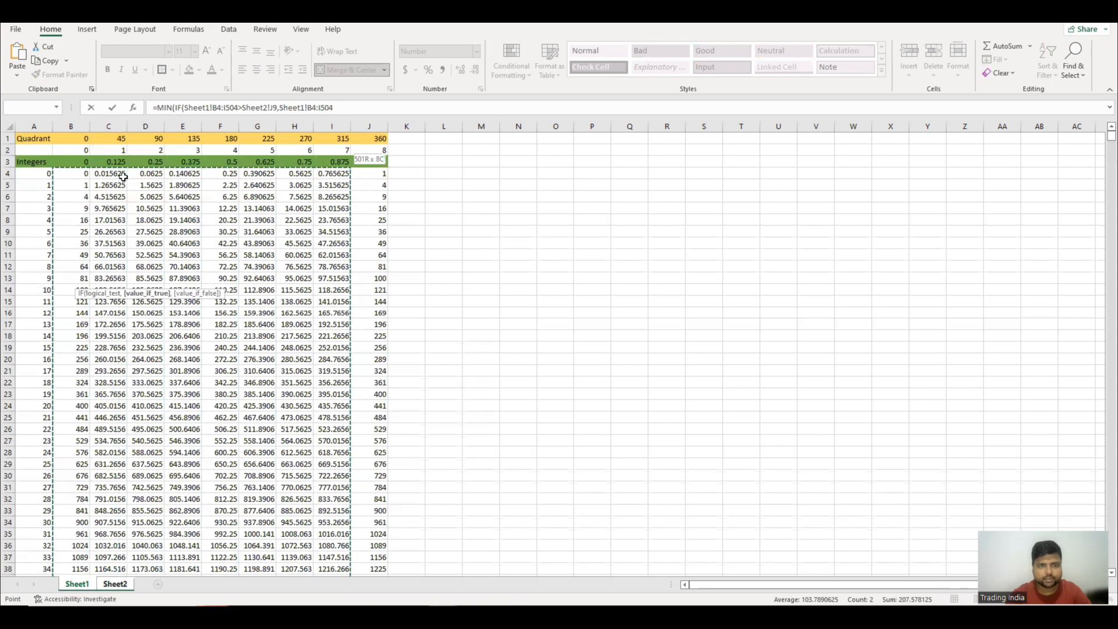
key(Return)
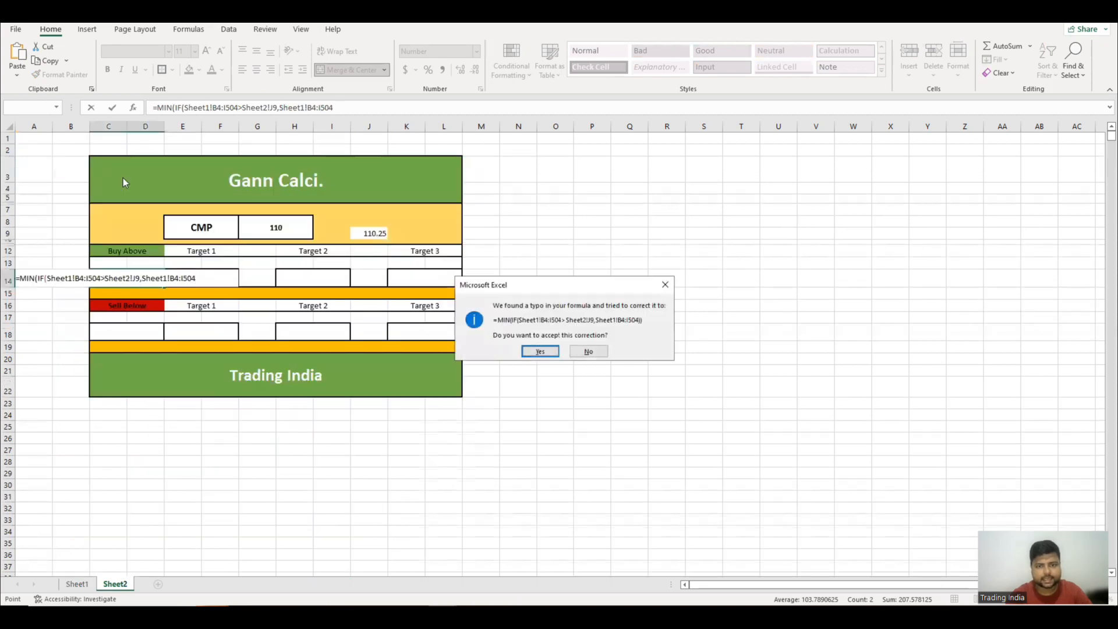
key(Return)
key(Up)
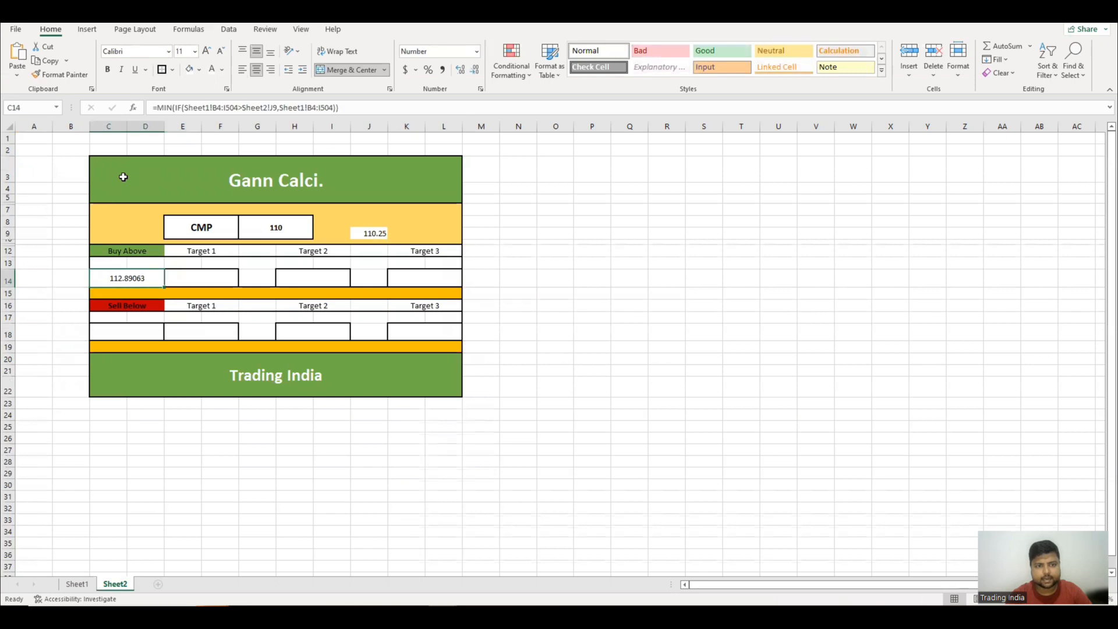
Review the Buy Above result in C14 against the nearest value in J9 and the CMP
click(357, 234)
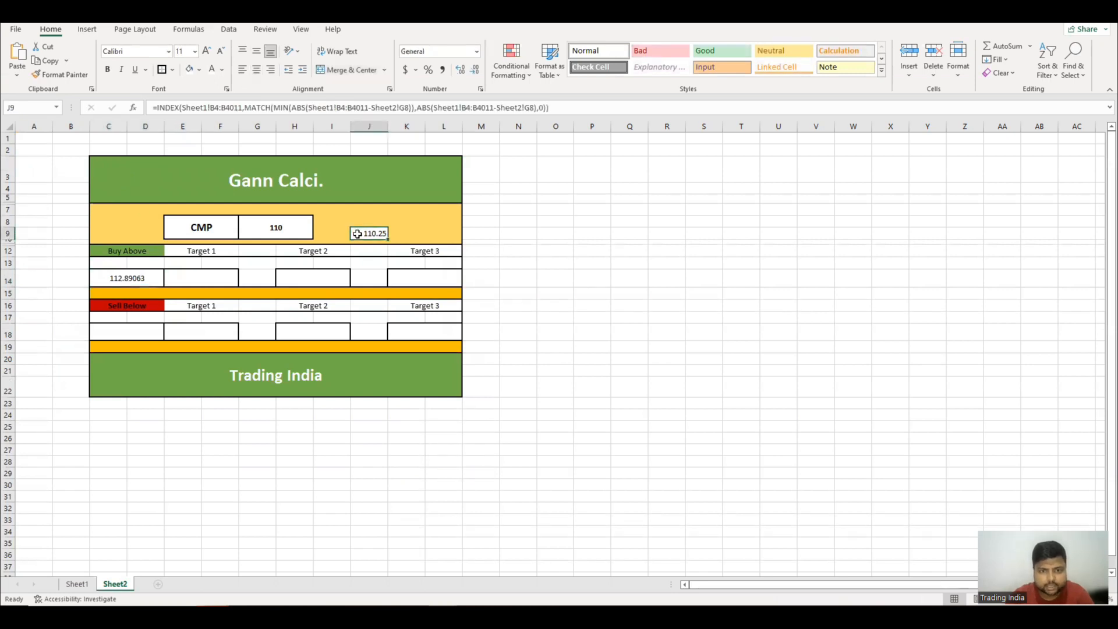
click(138, 279)
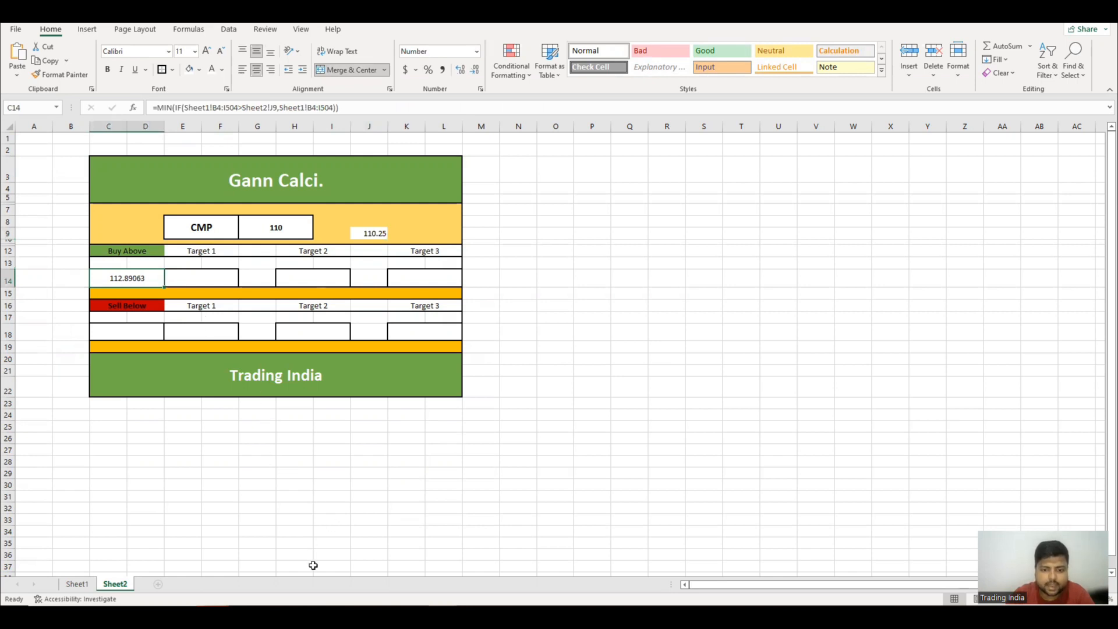
click(442, 616)
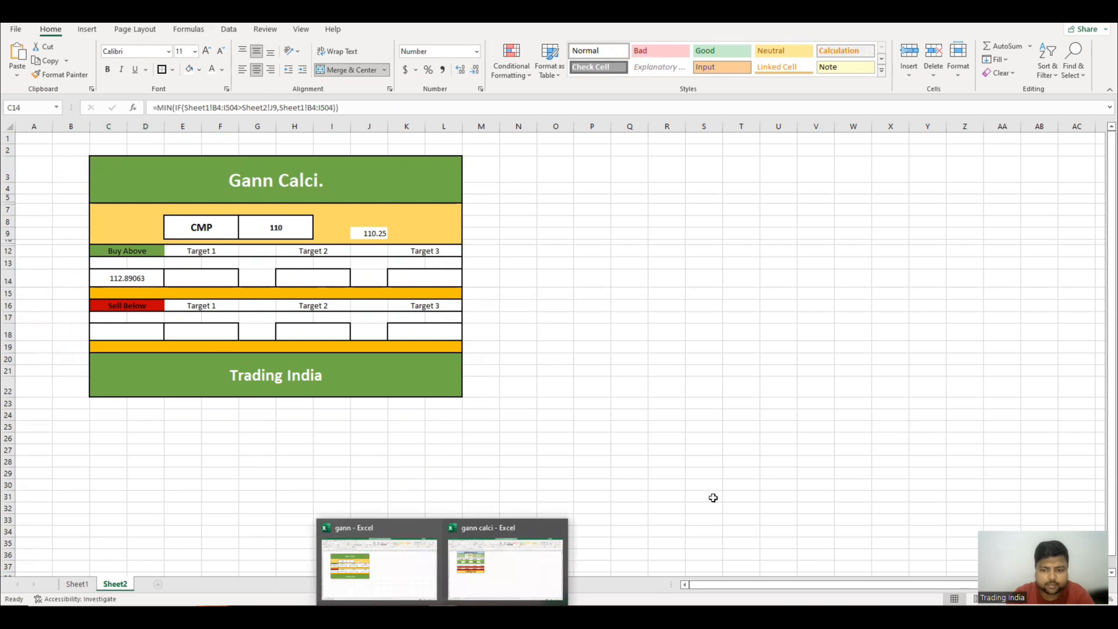
click(270, 530)
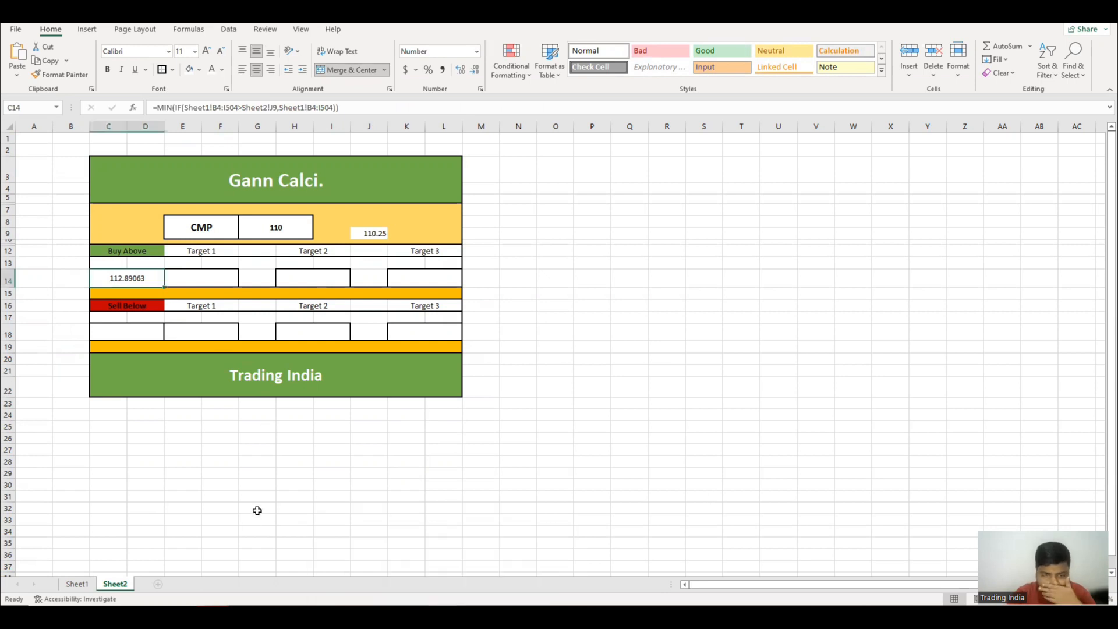
click(305, 233)
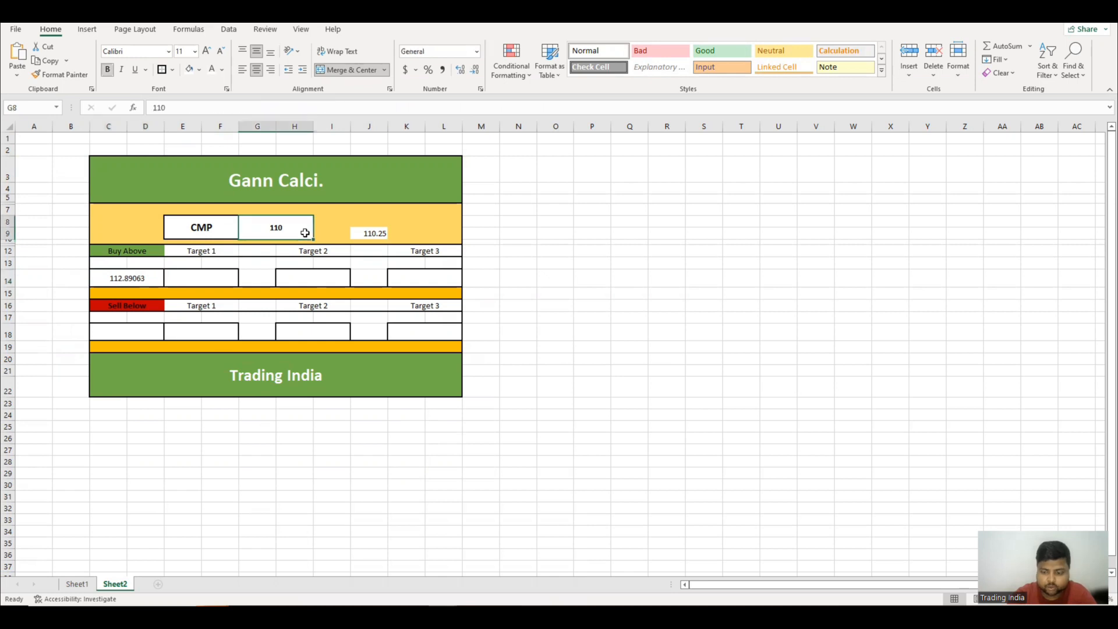
Set the CMP in the Gann calculator to 500
text(50)
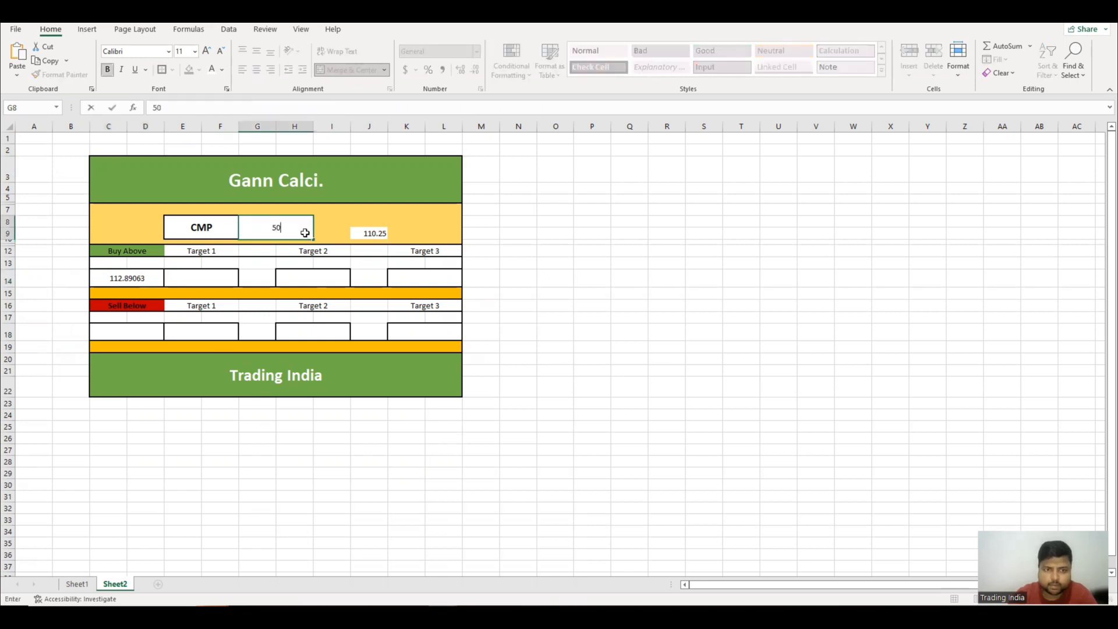
text(0)
key(Return)
Compare C14's Buy Above result with C10 on Sheet3 of the gann calci workbook, ending back in the gann workbook
click(145, 279)
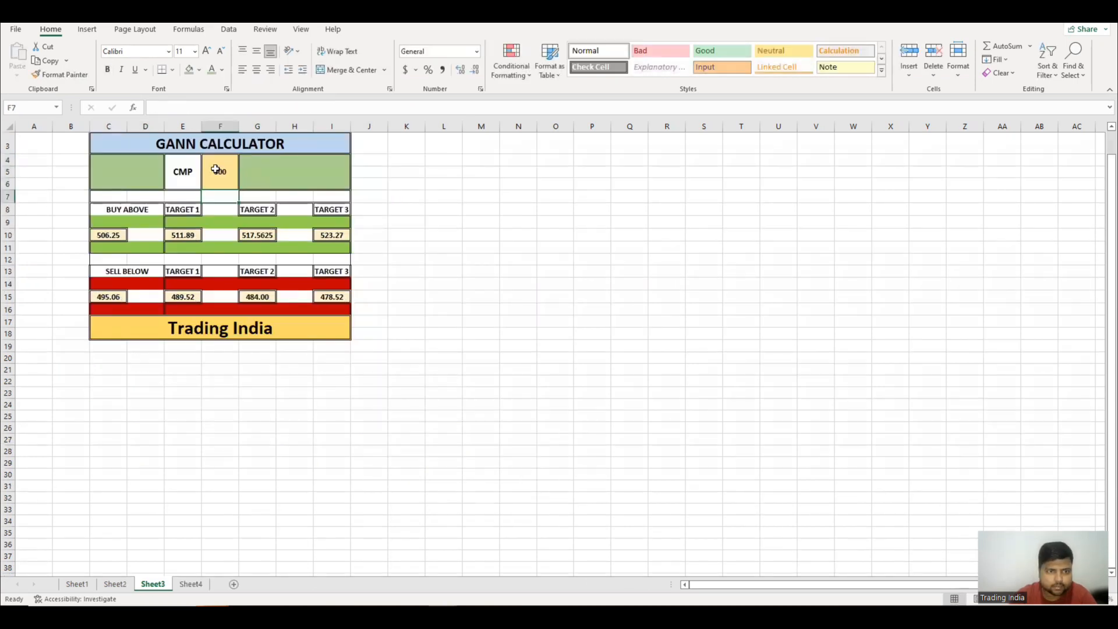
click(112, 235)
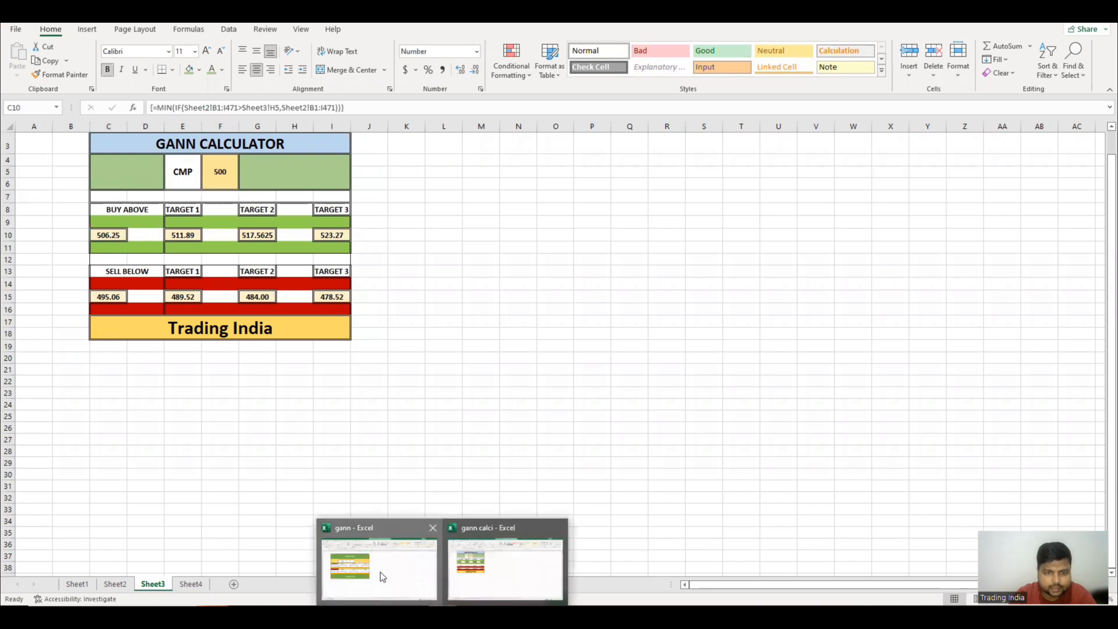
click(379, 571)
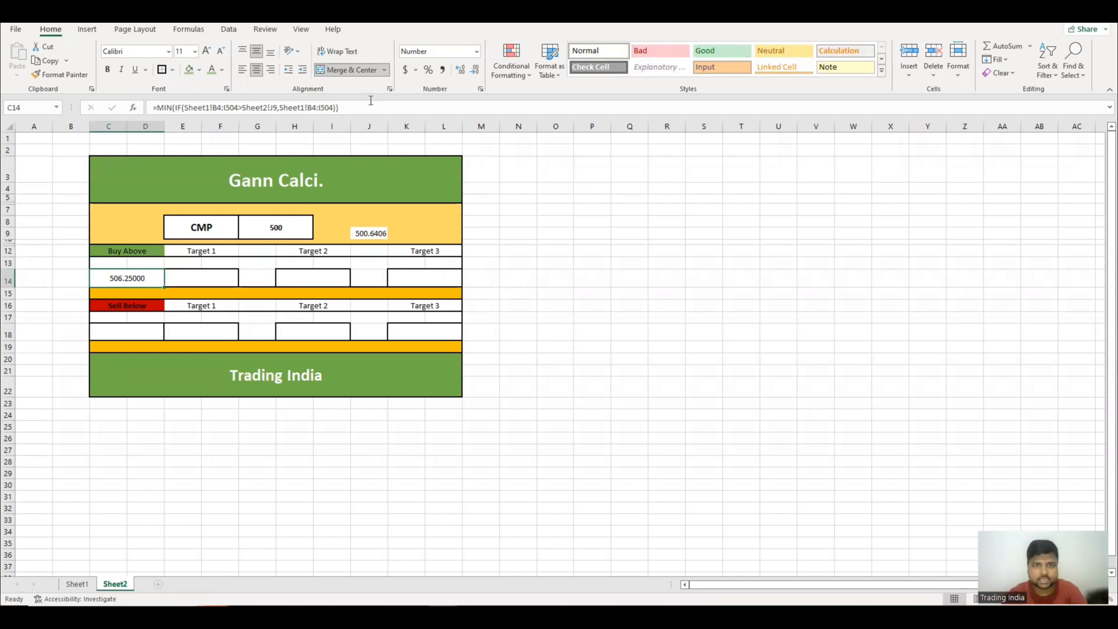
Format the Buy Above result in C14 with two decimal places and bold text
click(473, 74)
click(473, 74)
click(473, 73)
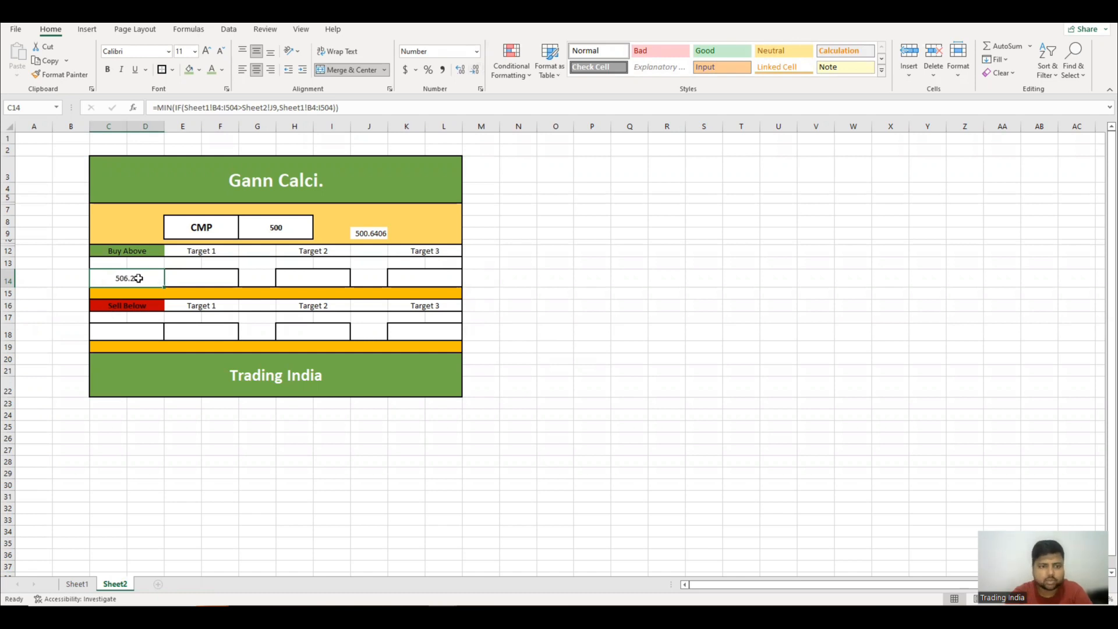
click(109, 70)
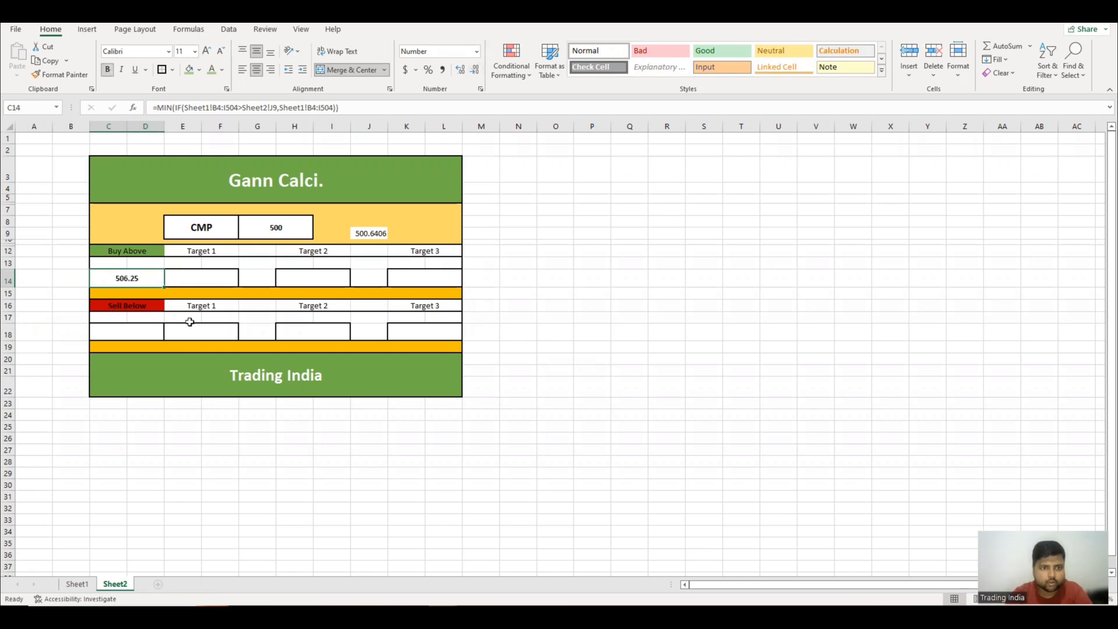
Copy the Buy Above formula from C14 into the Target 1 cell E14 of the buy row
click(193, 275)
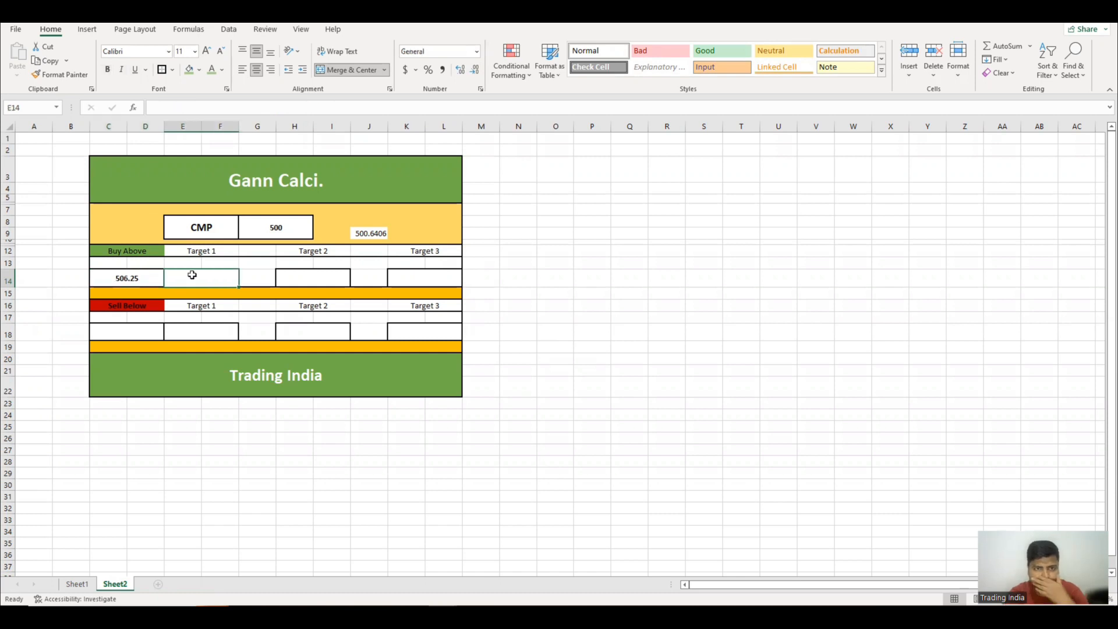
click(135, 280)
key(ctrl+c)
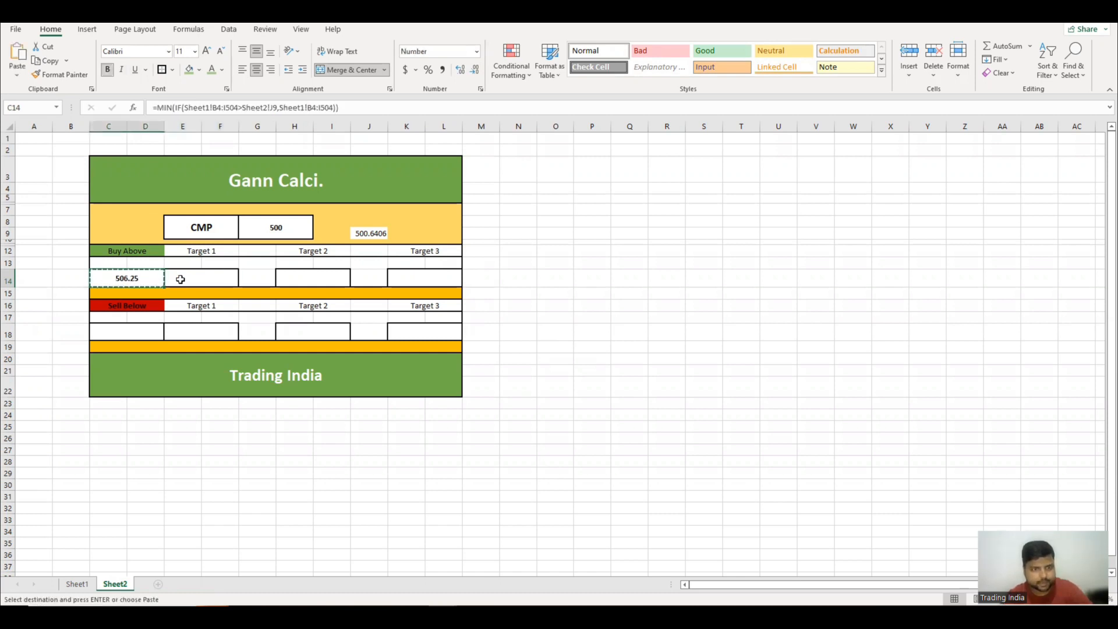
click(183, 280)
key(ctrl+v)
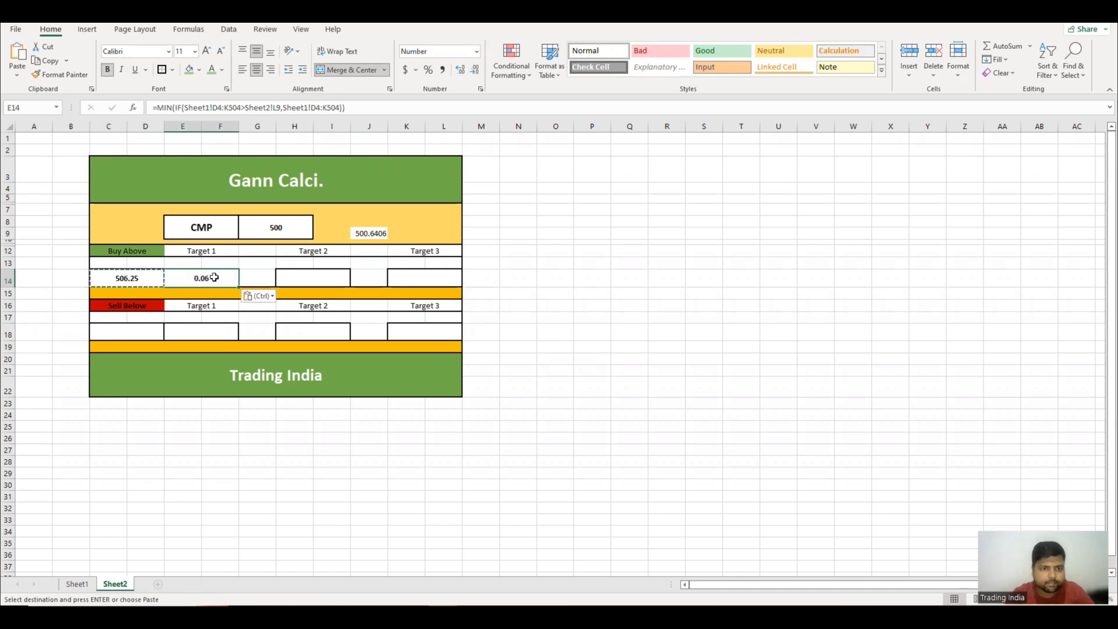
key(Escape)
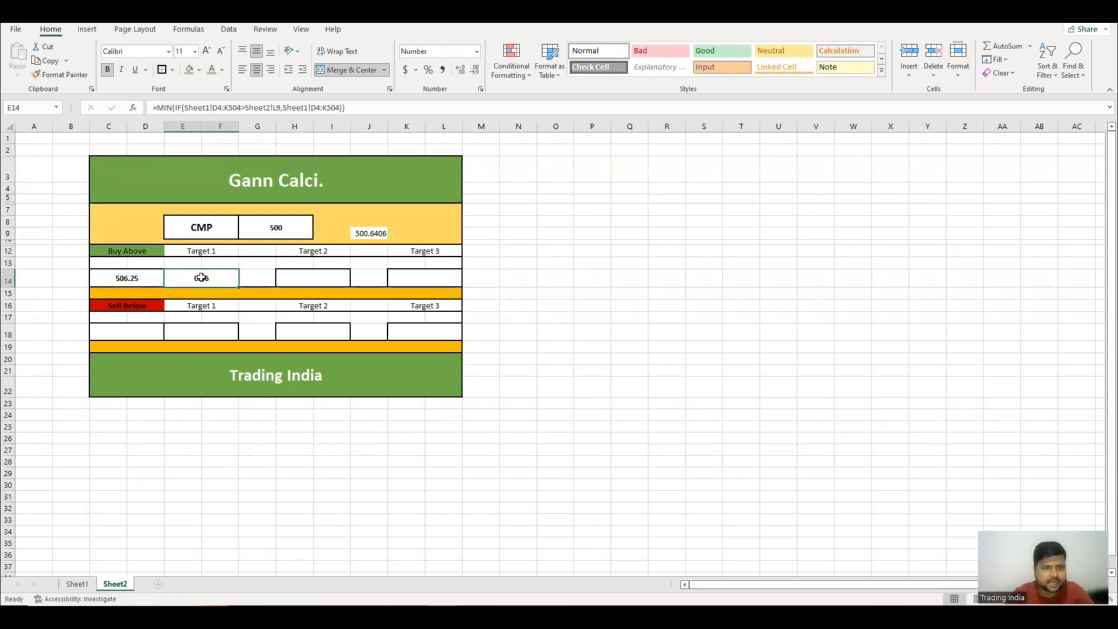
Replace Sheet2!L9 with C14 as the comparison value in the logical test of E14's Target 1 formula
click(281, 108)
drag(281, 109, 246, 108)
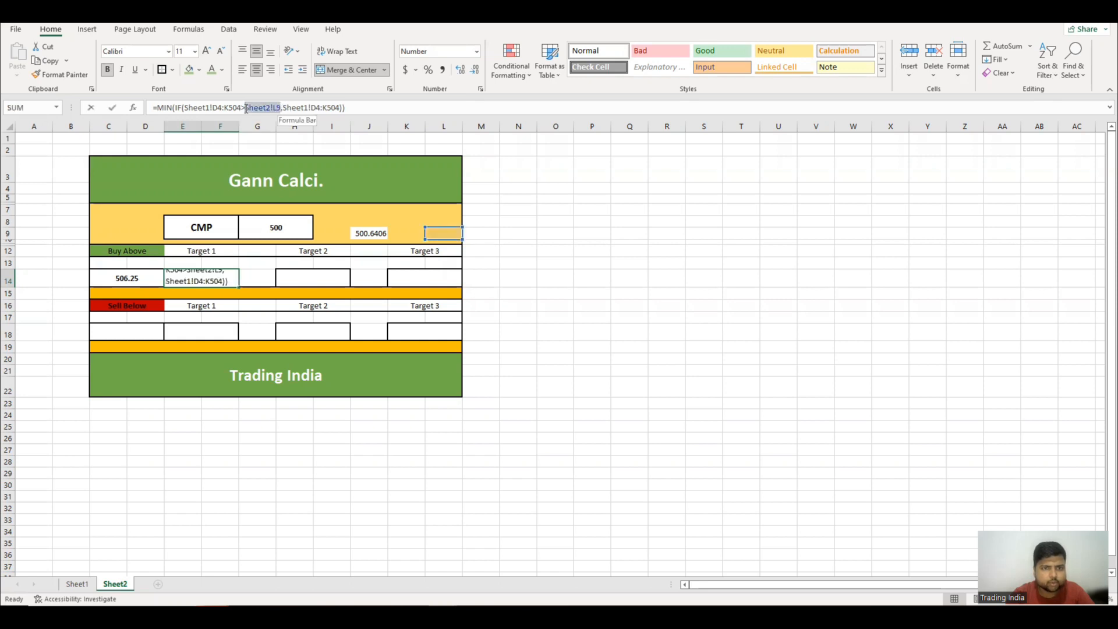
click(134, 280)
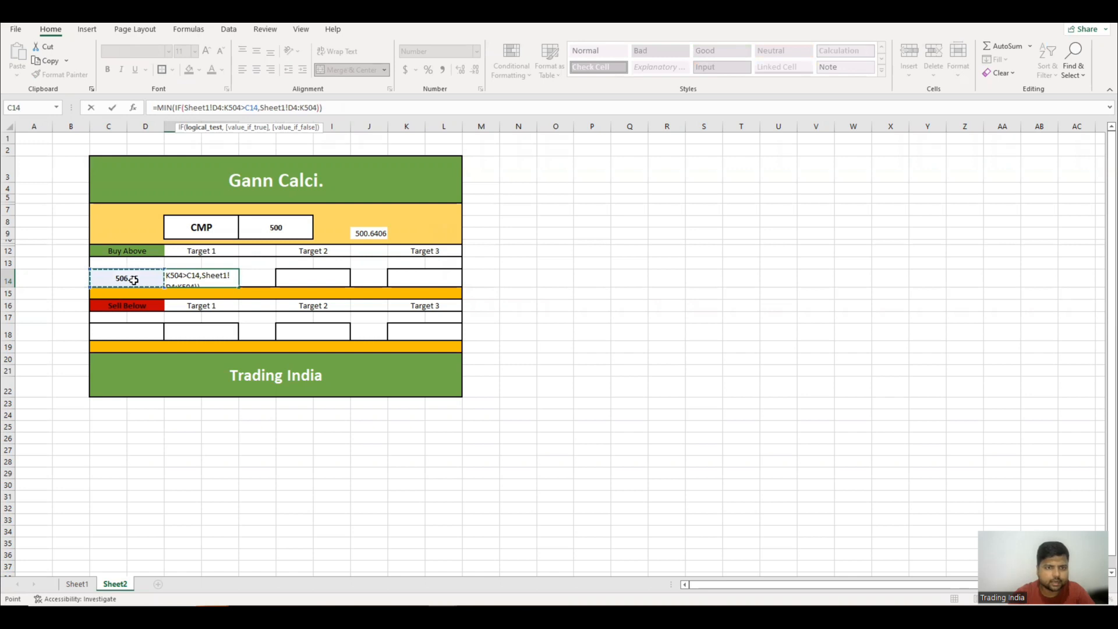
key(Return)
key(Up)
key(Left)
key(Right)
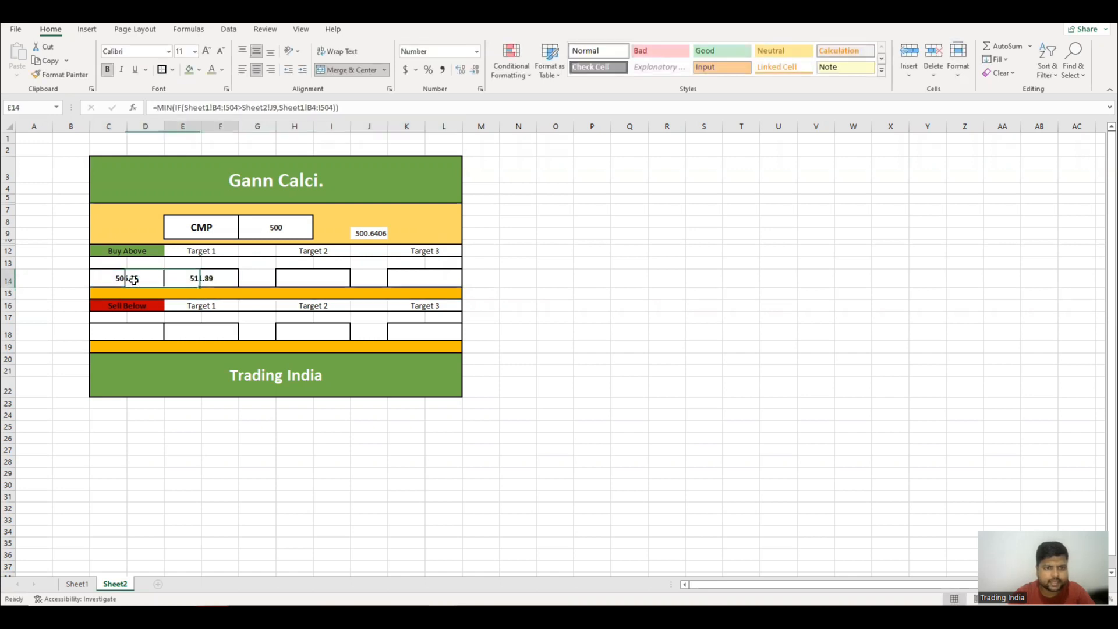
Check the Buy Above and Target 1 results against the consecutive values in row 26 of Sheet1, ending back on Sheet2
click(76, 584)
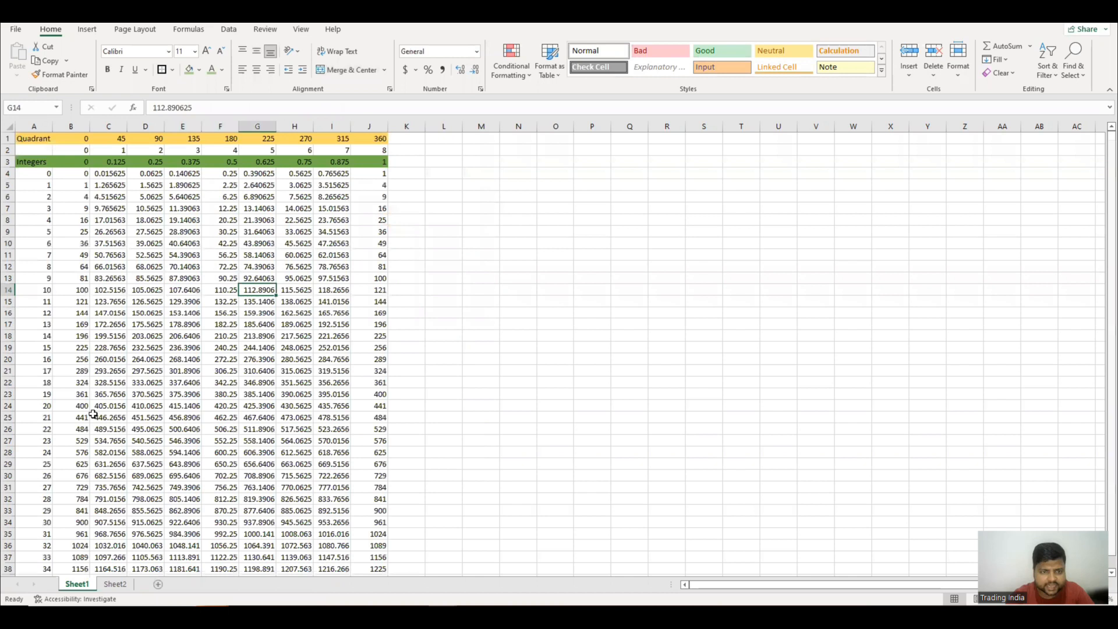
click(108, 432)
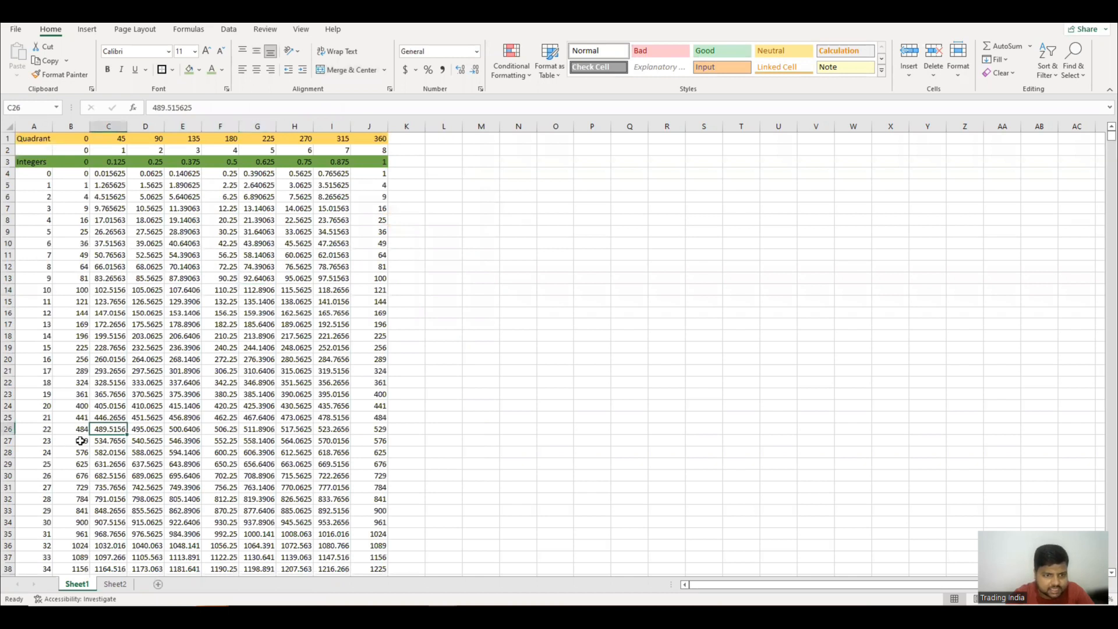
click(220, 431)
click(258, 430)
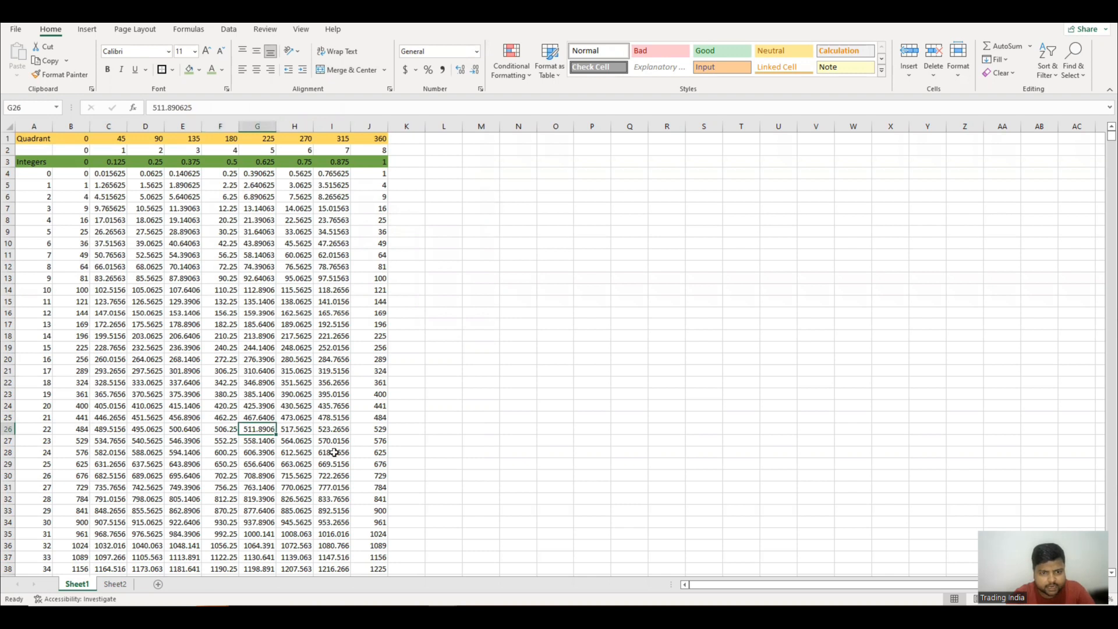
click(116, 584)
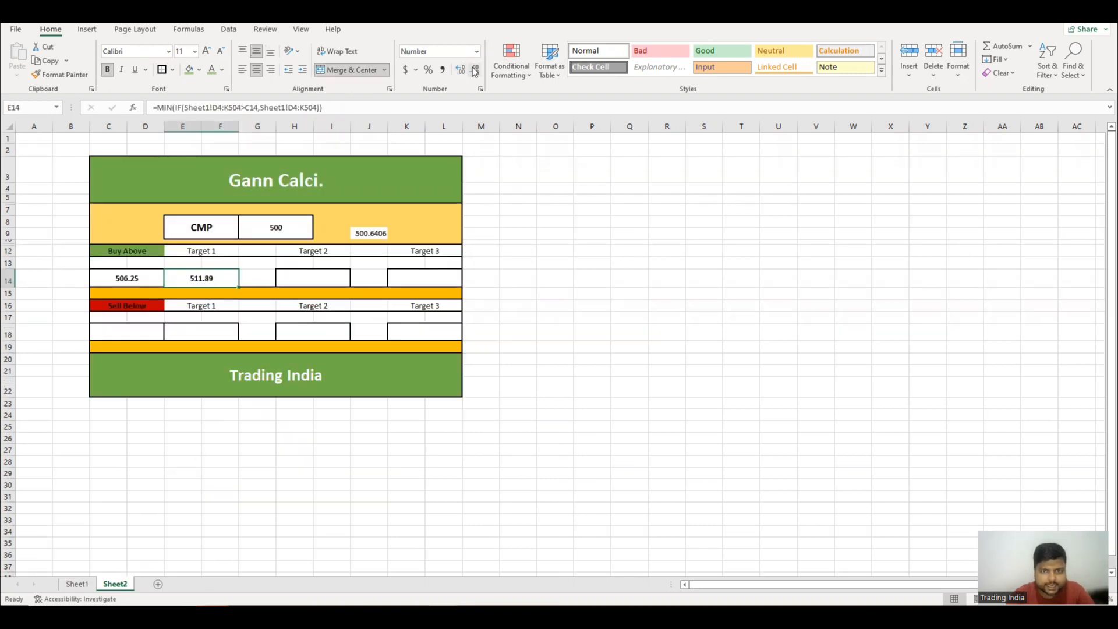
click(455, 72)
Copy the Target 1 formula from E14 into Target 2's cell H14 and make its logical test compare against E14
click(295, 279)
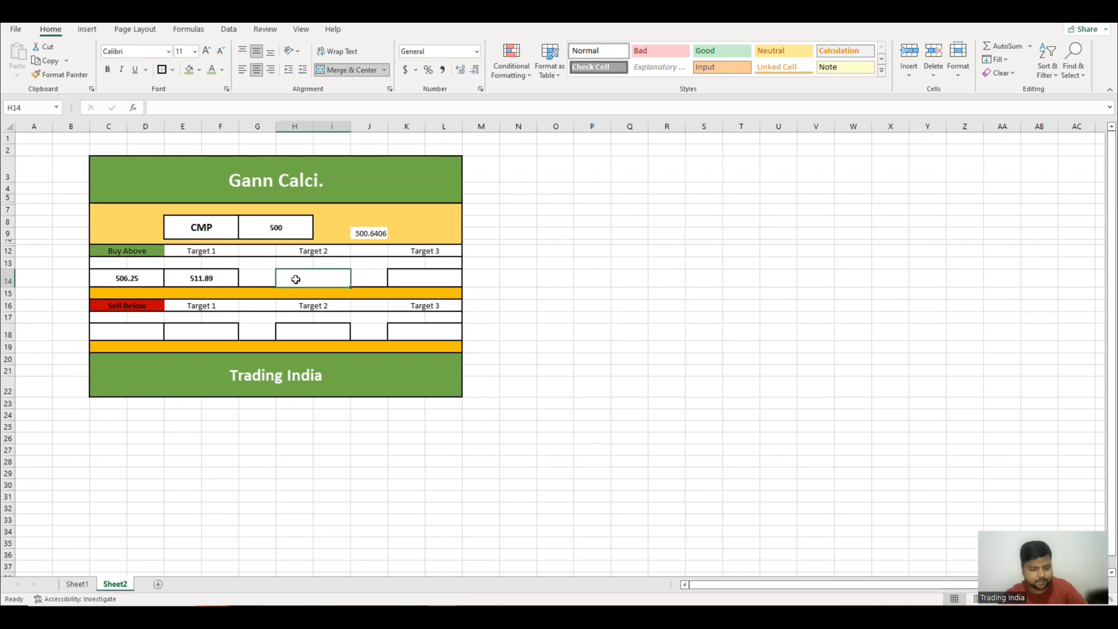
click(205, 277)
key(ctrl+c)
click(293, 276)
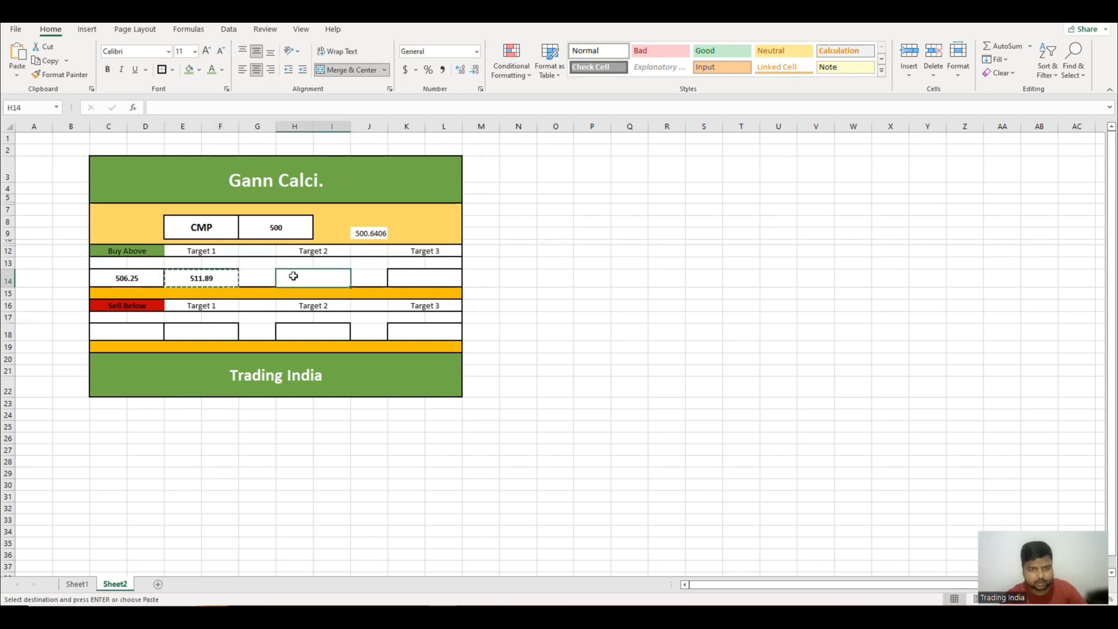
key(ctrl+v)
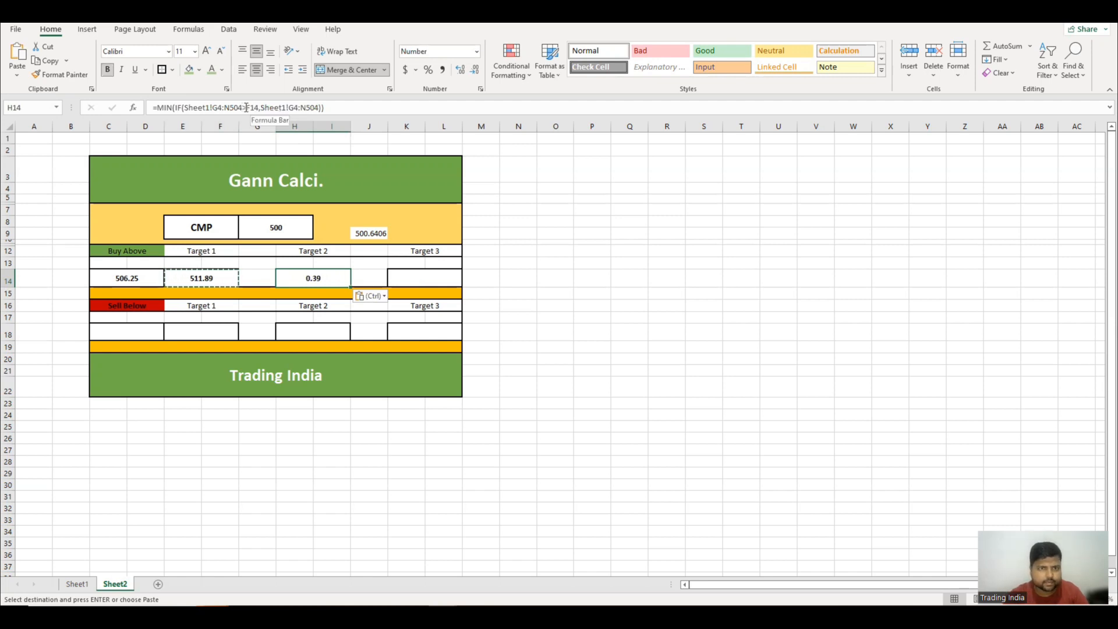
click(247, 108)
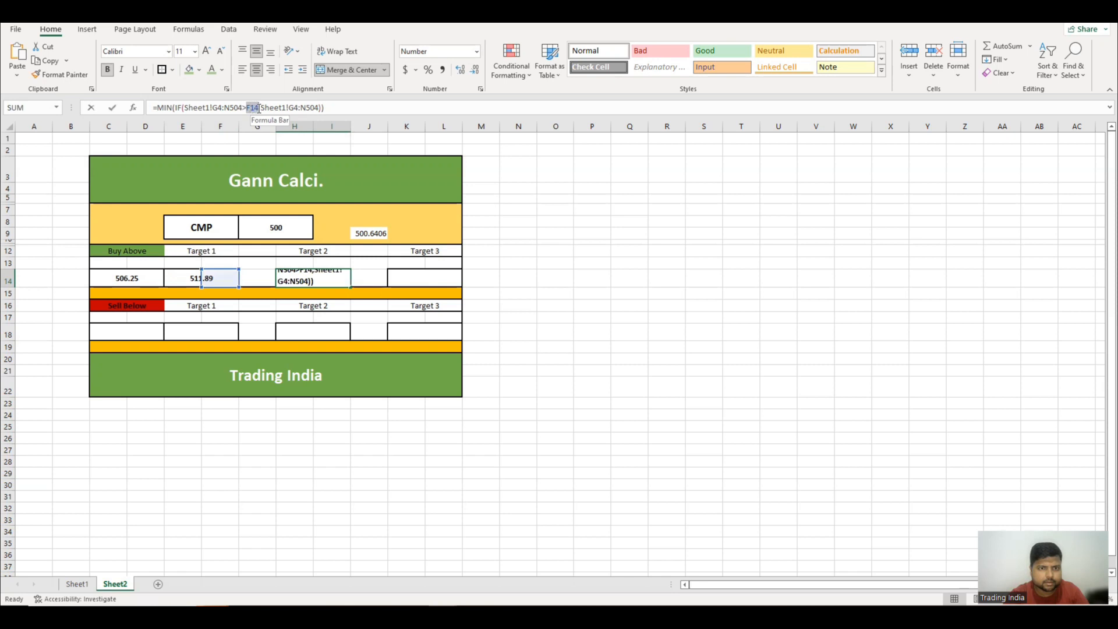
click(184, 278)
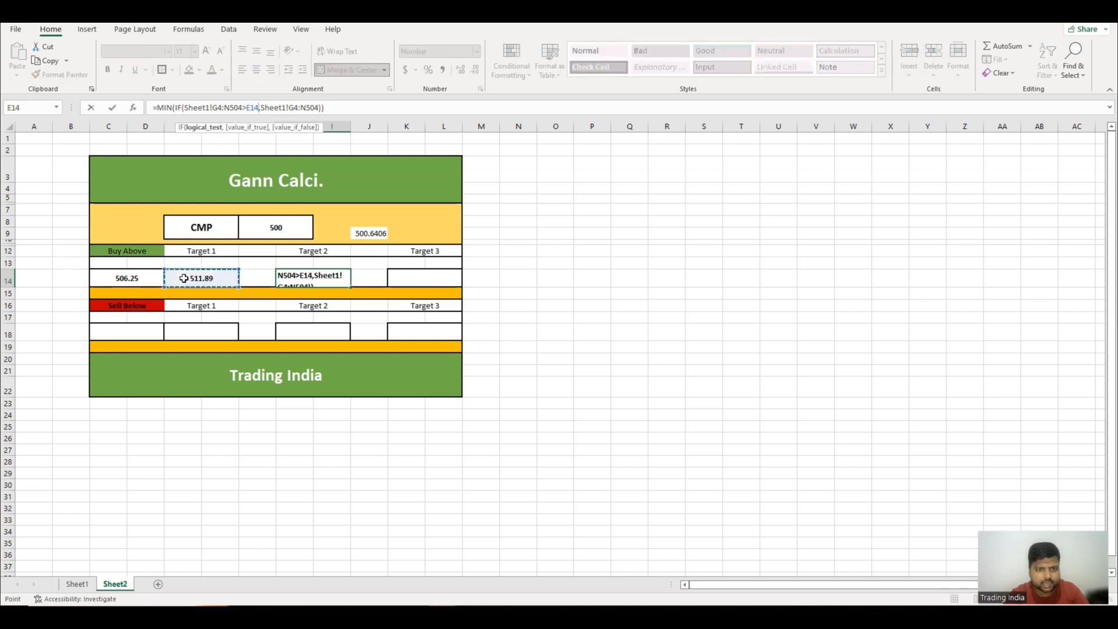
key(Return)
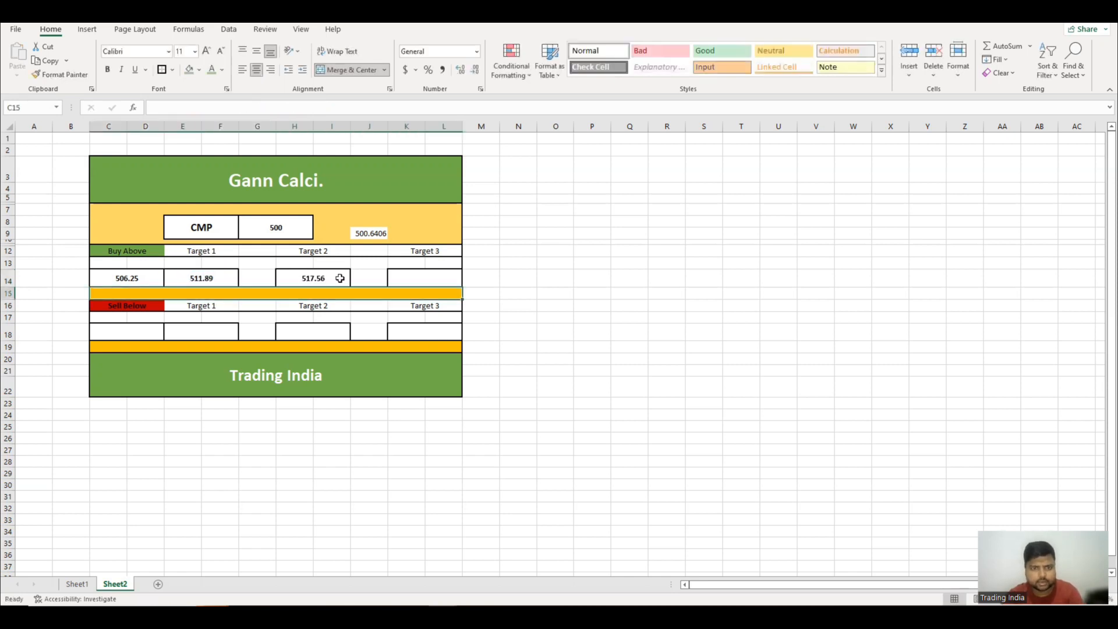
Copy the Target 2 formula from H14 into Target 3's cell K14 and check that its logical test compares against H14
click(404, 274)
click(296, 276)
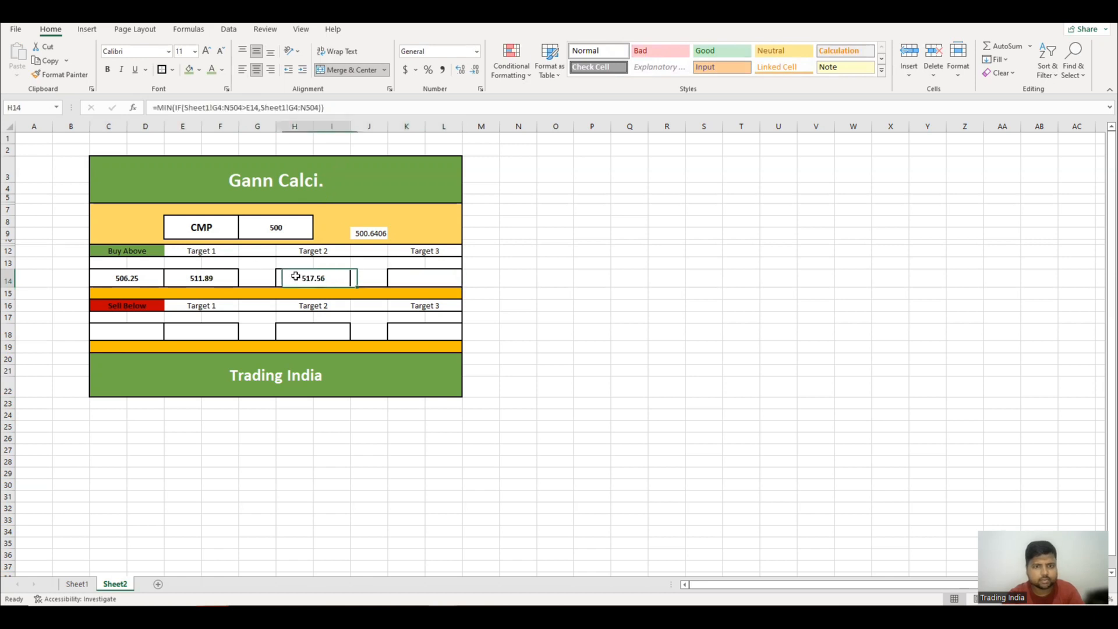
key(ctrl+c)
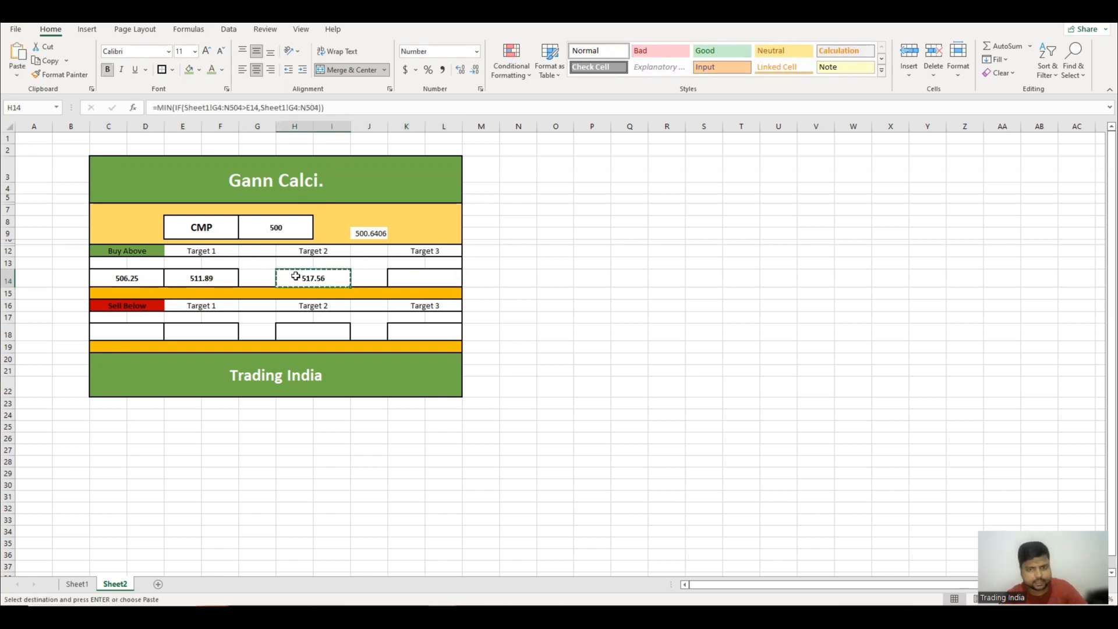
click(411, 278)
key(ctrl+v)
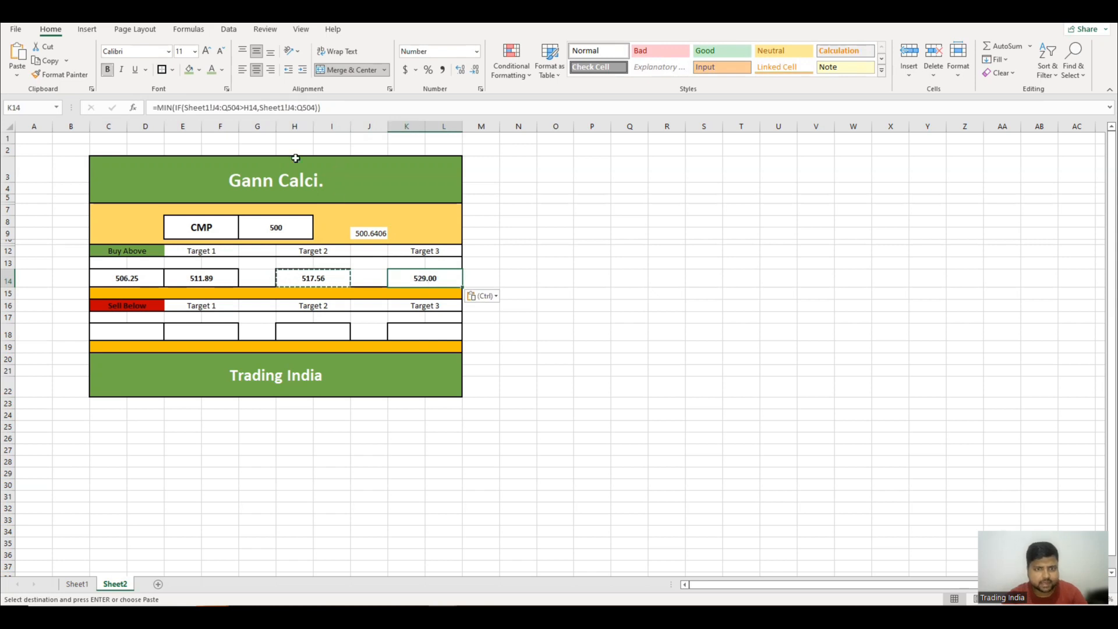
click(251, 109)
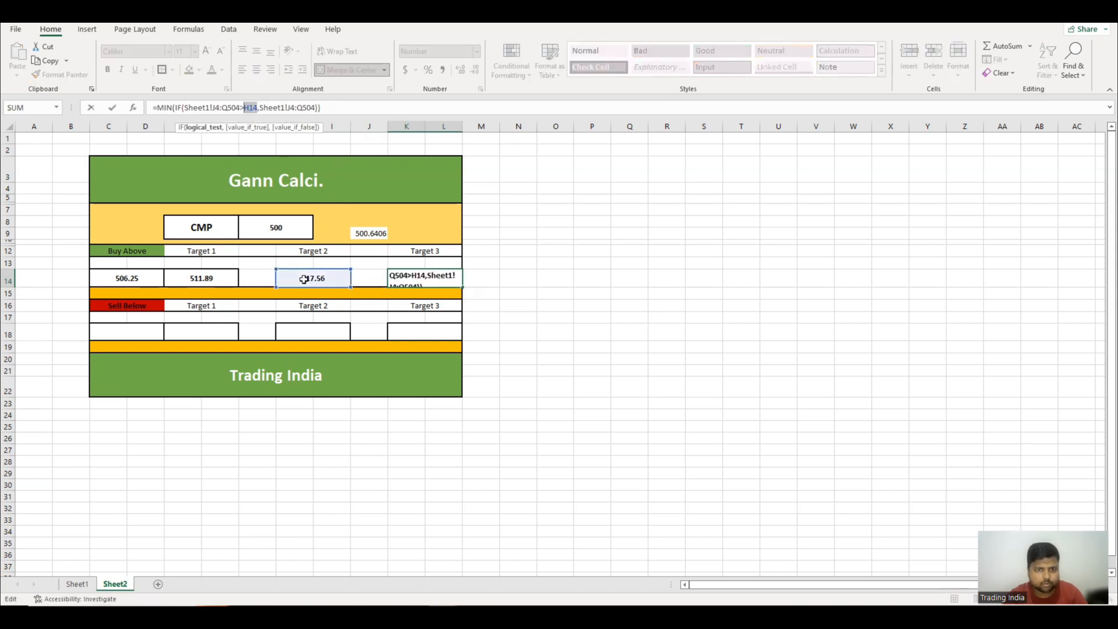
key(Return)
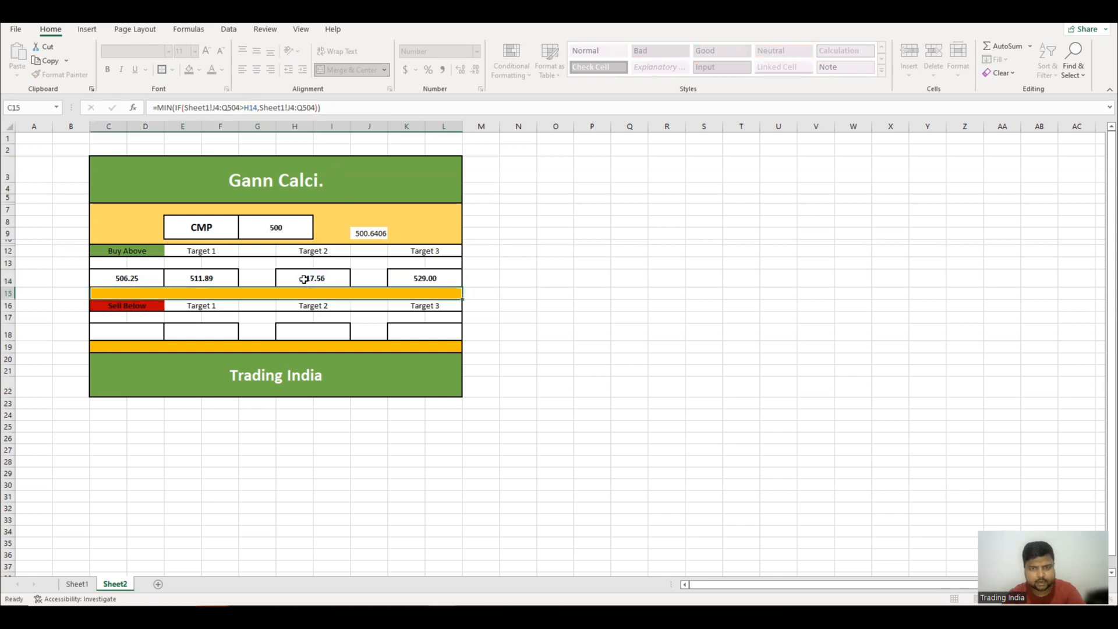
Start the Sell Below formula in C18 with an IF function nested inside MAX
click(123, 330)
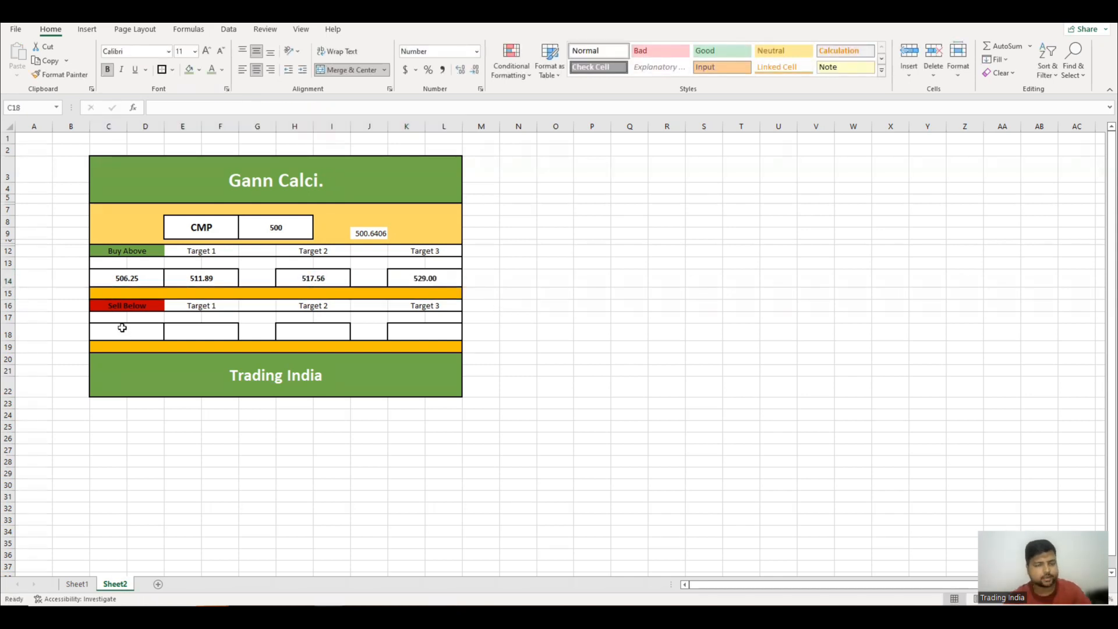
text(=max)
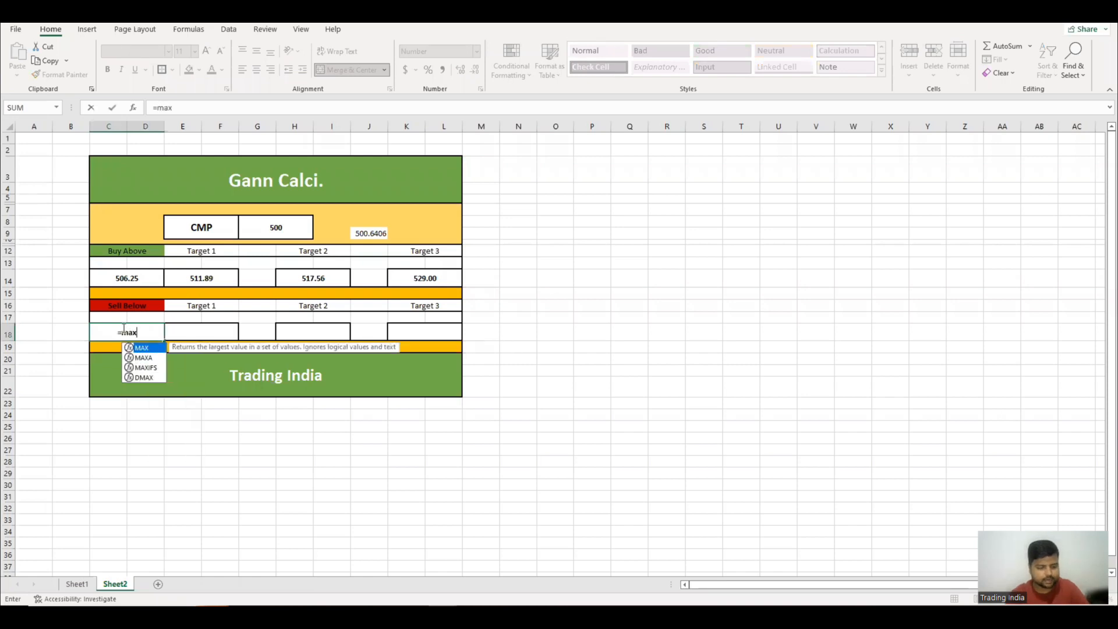
key(Tab)
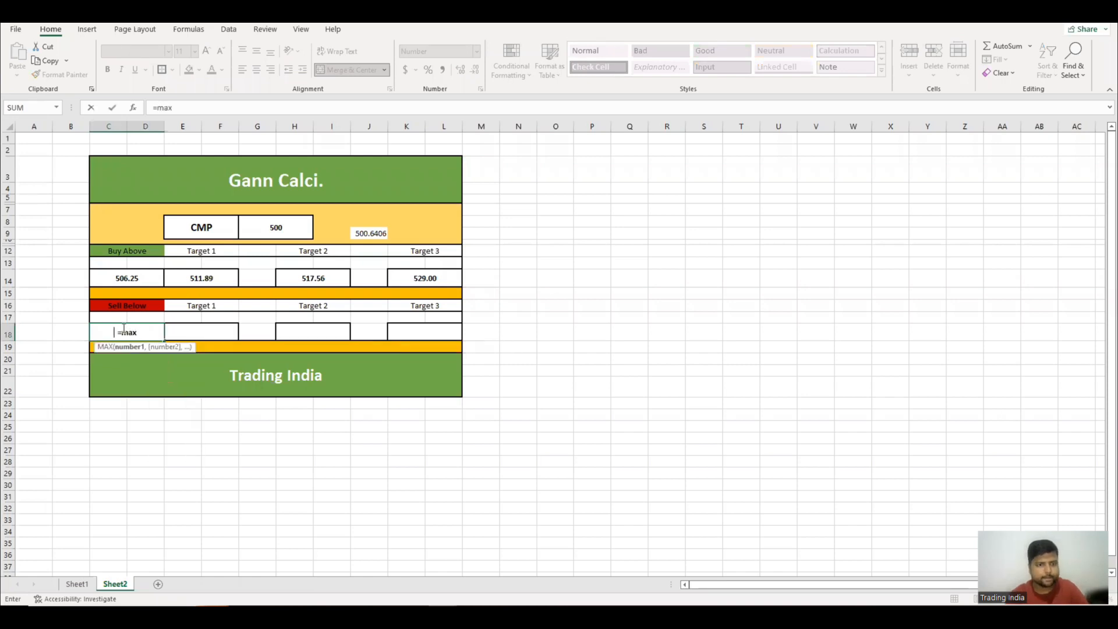
text(if)
key(Tab)
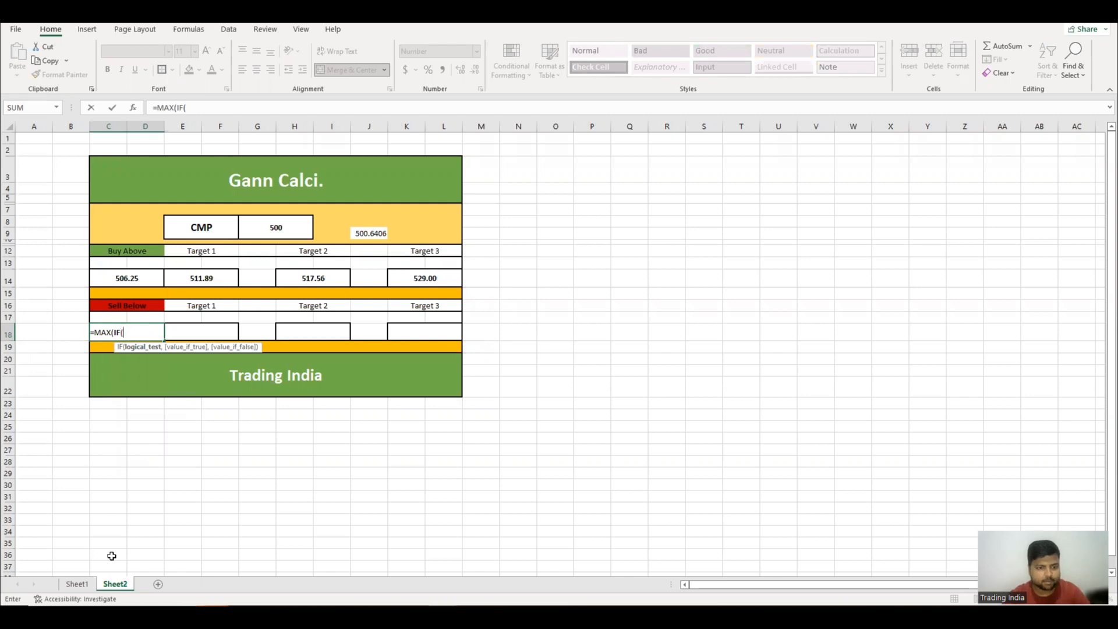
Enter Sheet1!B4:I504 as the range in the Sell Below formula's logical test, followed by a less-than operator
click(76, 584)
click(119, 299)
key(Left)
key(ctrl+Down)
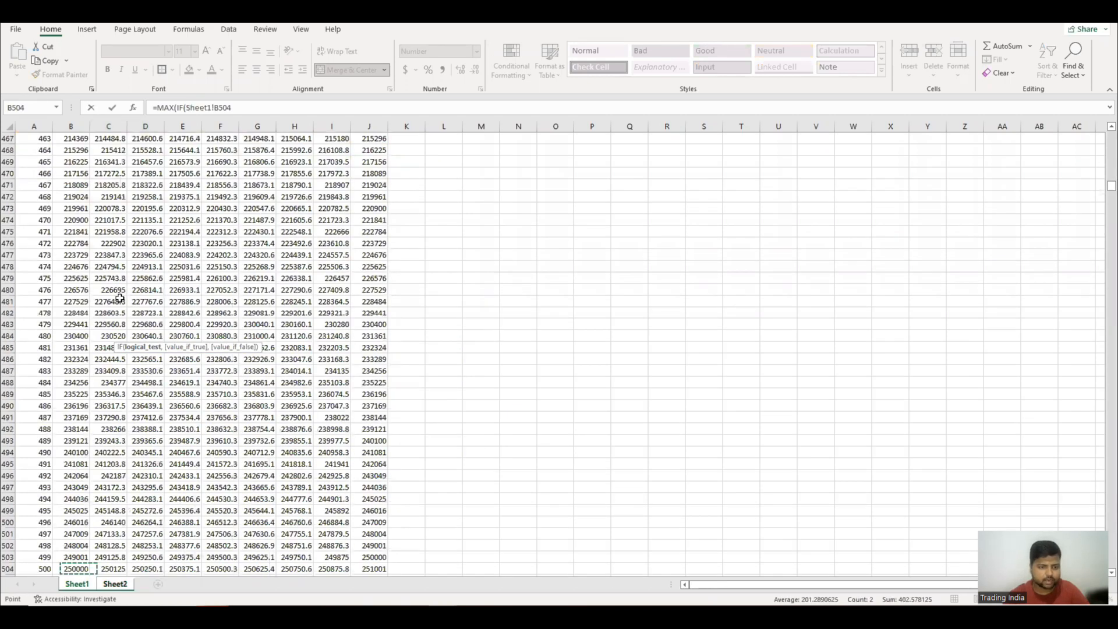
key(ctrl+shift+Up)
key(shift+Down)
key(shift+Down)
key(shift+Down)
key(ctrl+shift+Right)
key(shift+Left)
text(<)
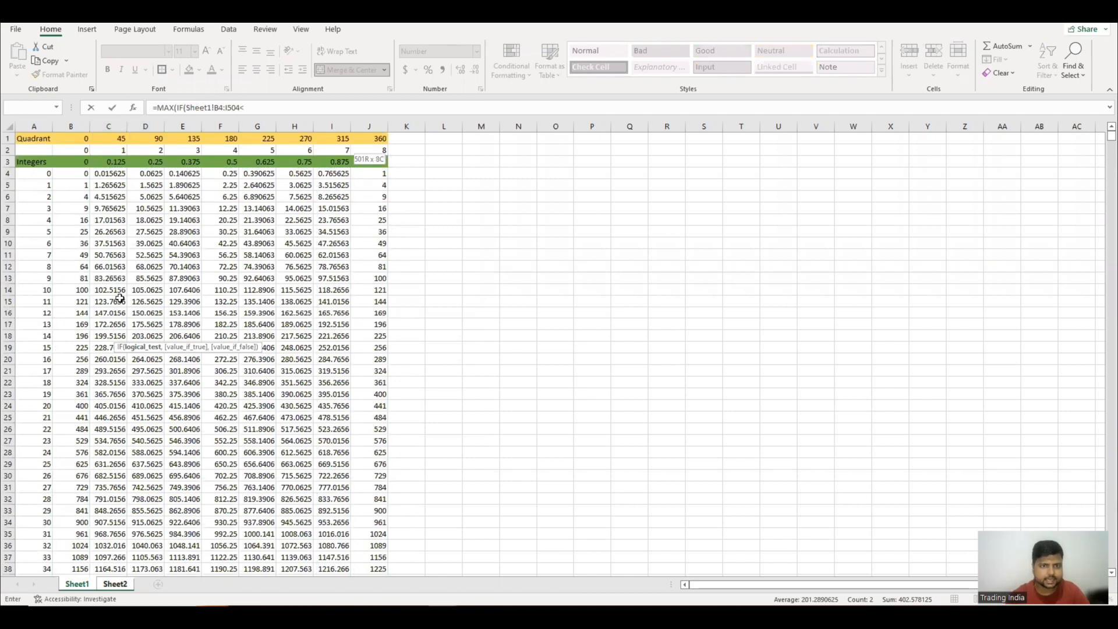
Finish the Sell Below formula's logical test by comparing the range against the nearest value in Sheet2!J9, followed by a comma
click(110, 585)
click(376, 234)
text(,)
Use Sheet1!B4:I504 as the value if true in the Sell Below formula and complete the formula
click(79, 584)
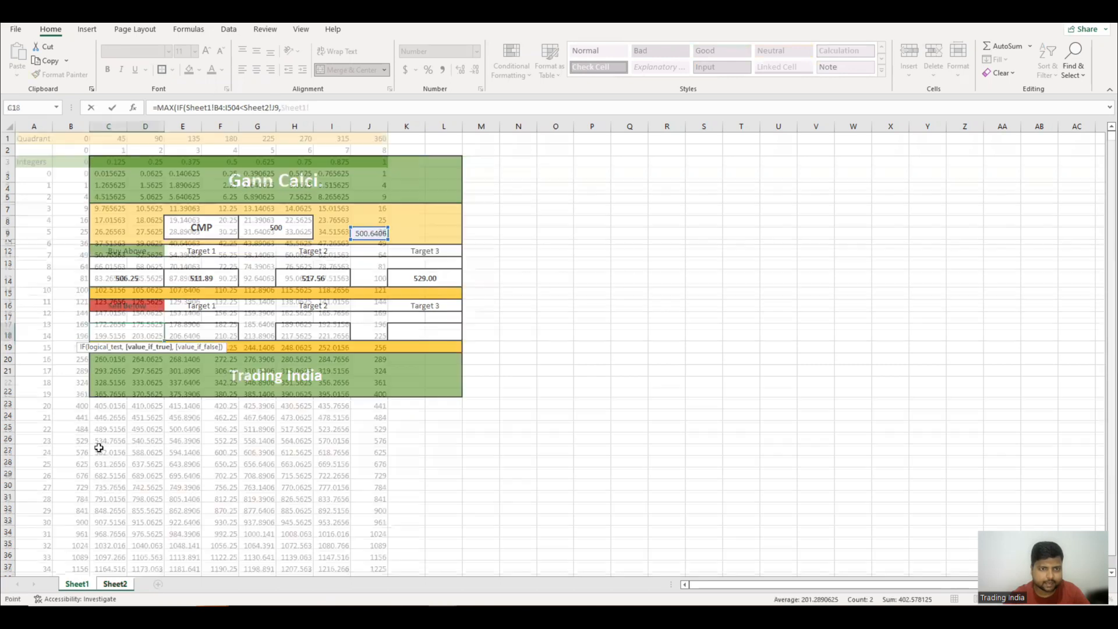
click(102, 383)
key(ctrl+Down)
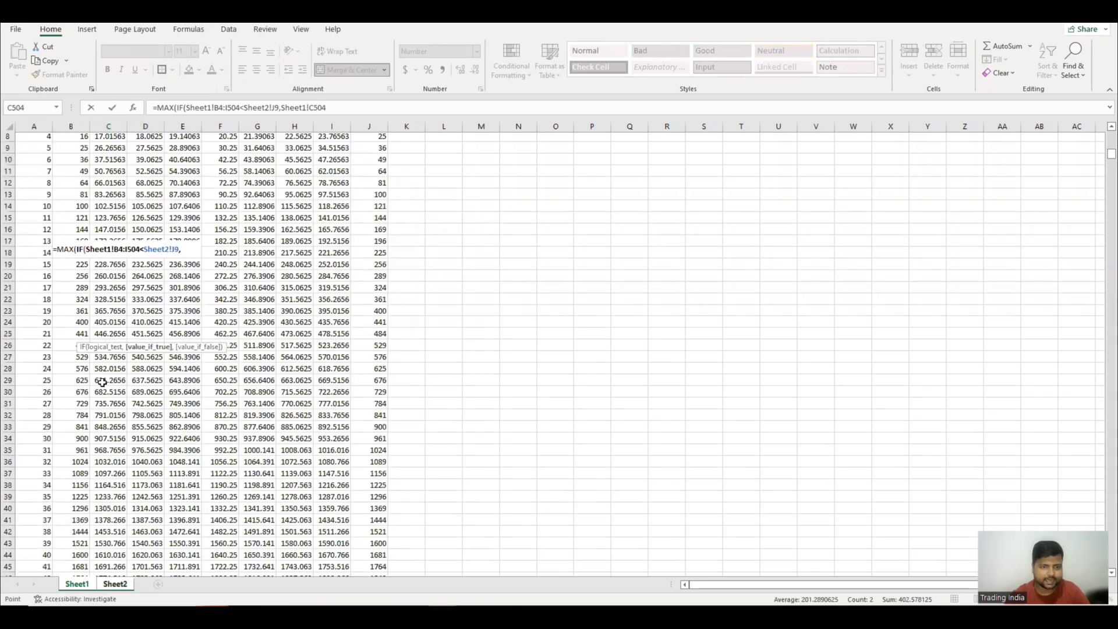
key(Left)
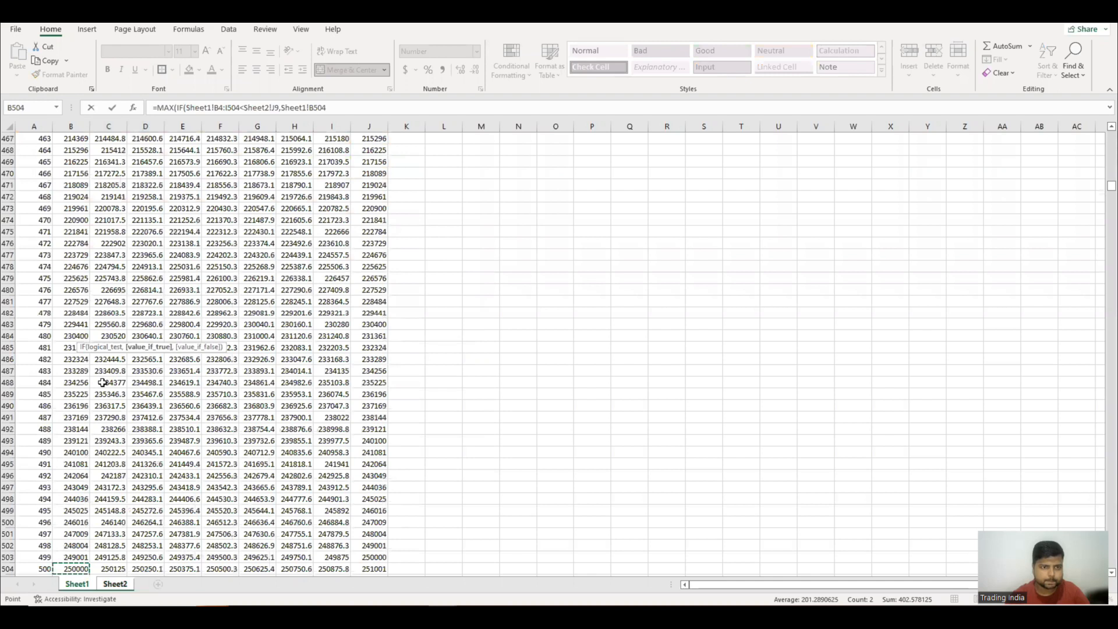
key(ctrl+shift+Up)
key(shift+Down)
key(shift+Down)
key(shift+Down)
key(ctrl+shift+Right)
key(shift+Left)
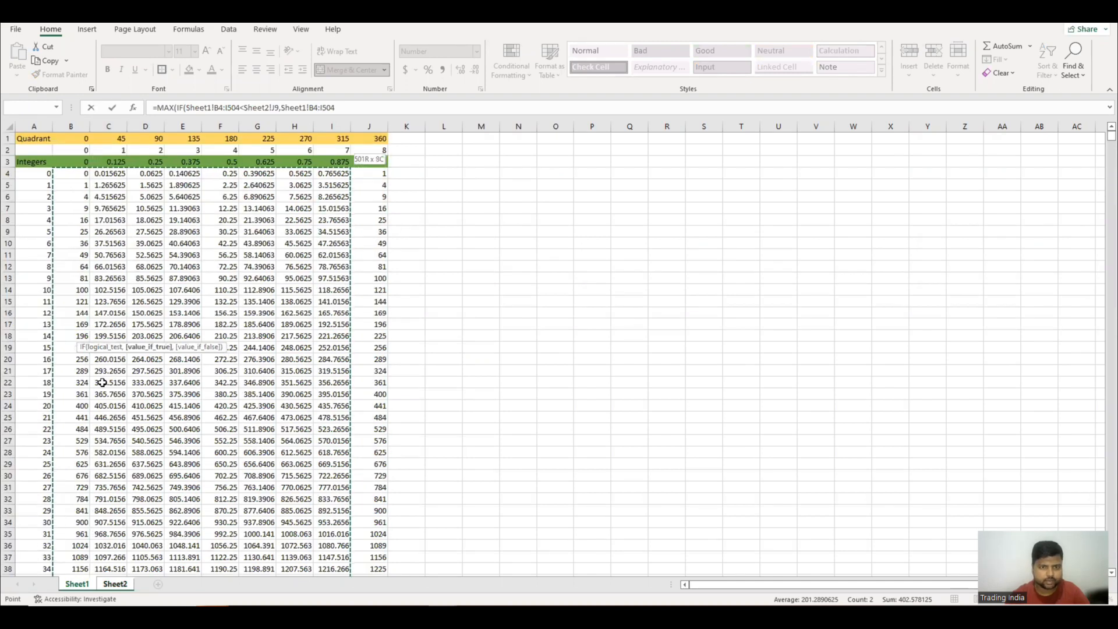
key(Return)
key(Return)
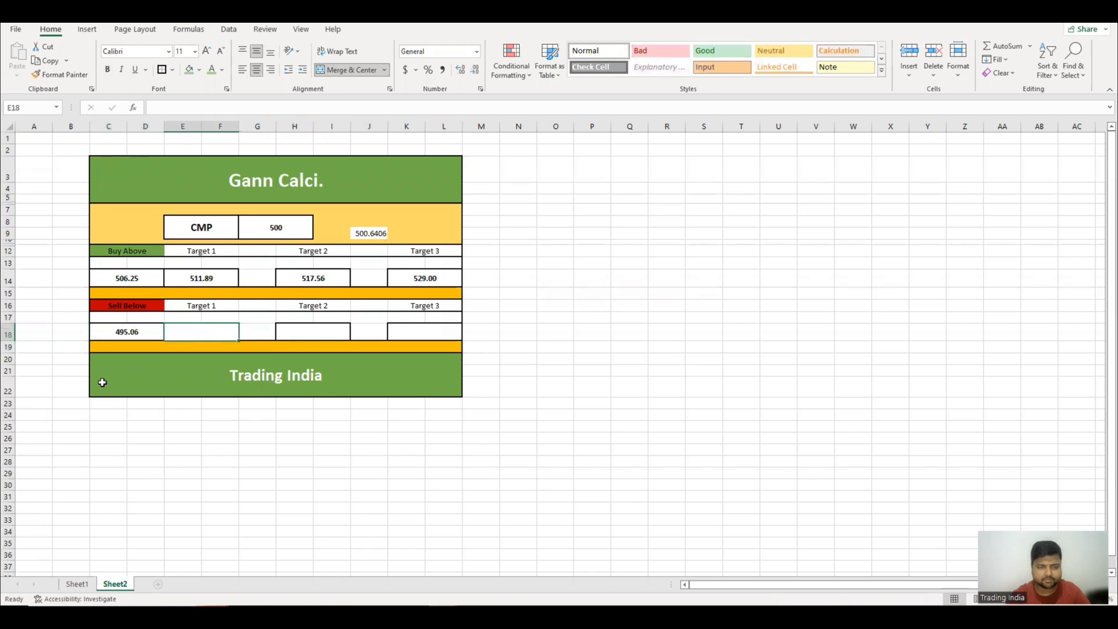
Copy the Sell Below formula from C18 into the sell Target 1 cell E18 and make its logical test compare against C18
key(ctrl+c)
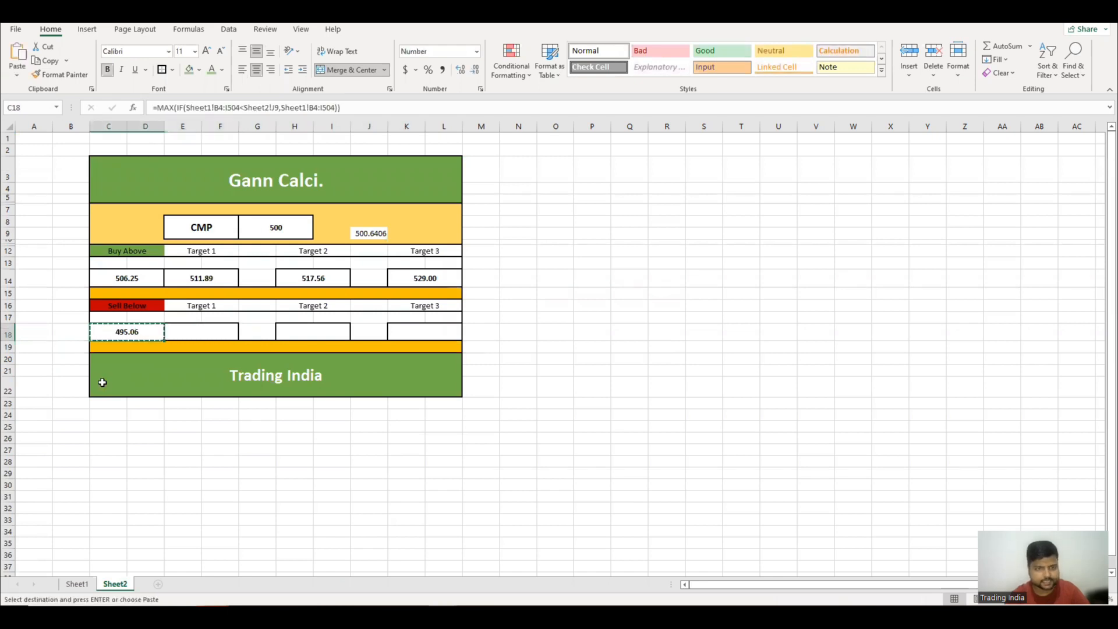
key(Right)
key(ctrl+v)
key(F2)
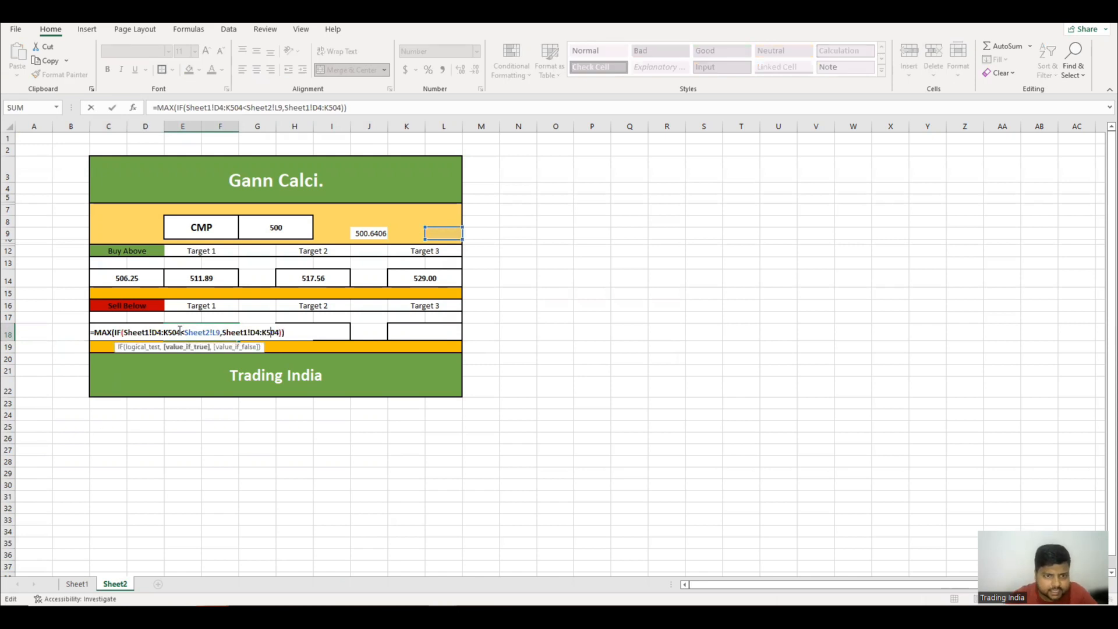
drag(197, 333, 220, 332)
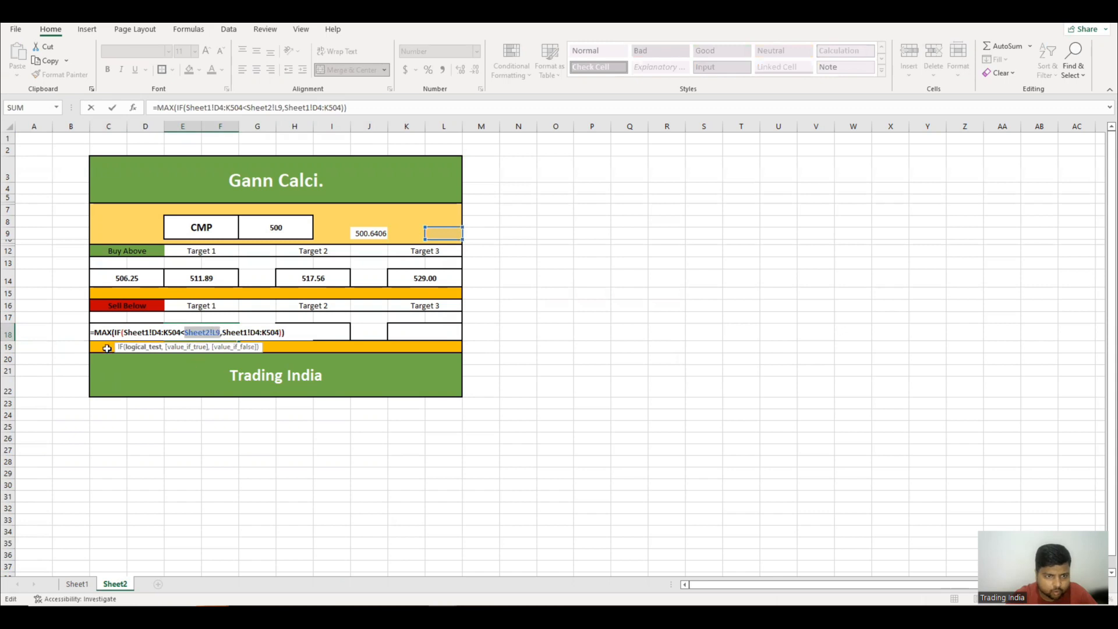
click(107, 347)
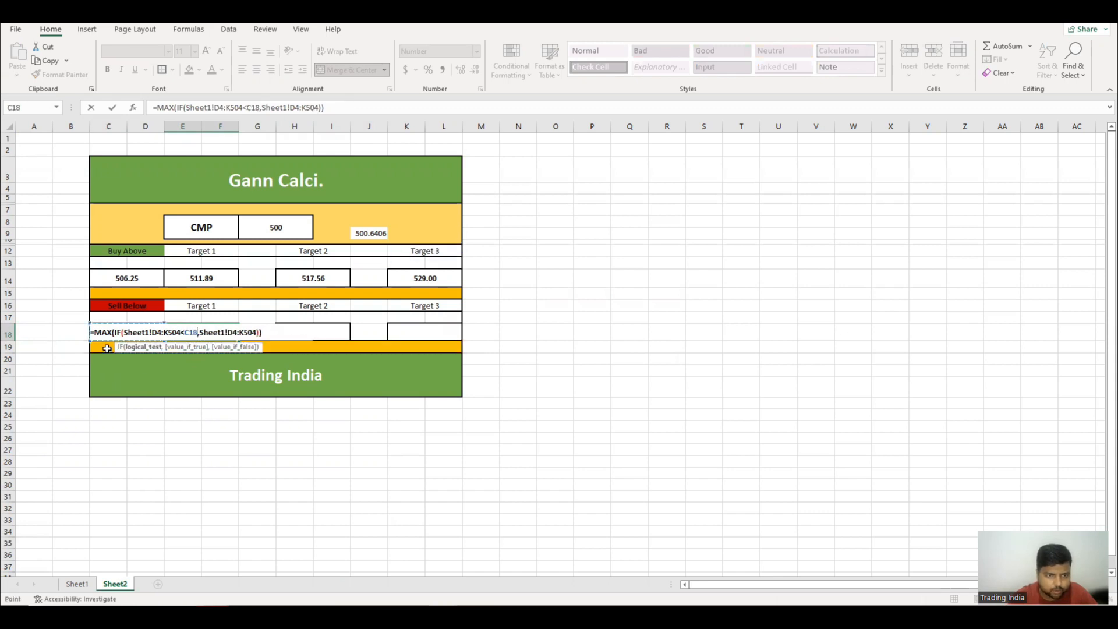
key(Return)
Copy the sell Target 1 formula from E18 into the sell Target 2 cell H18
key(Up)
key(Right)
key(Right)
key(Right)
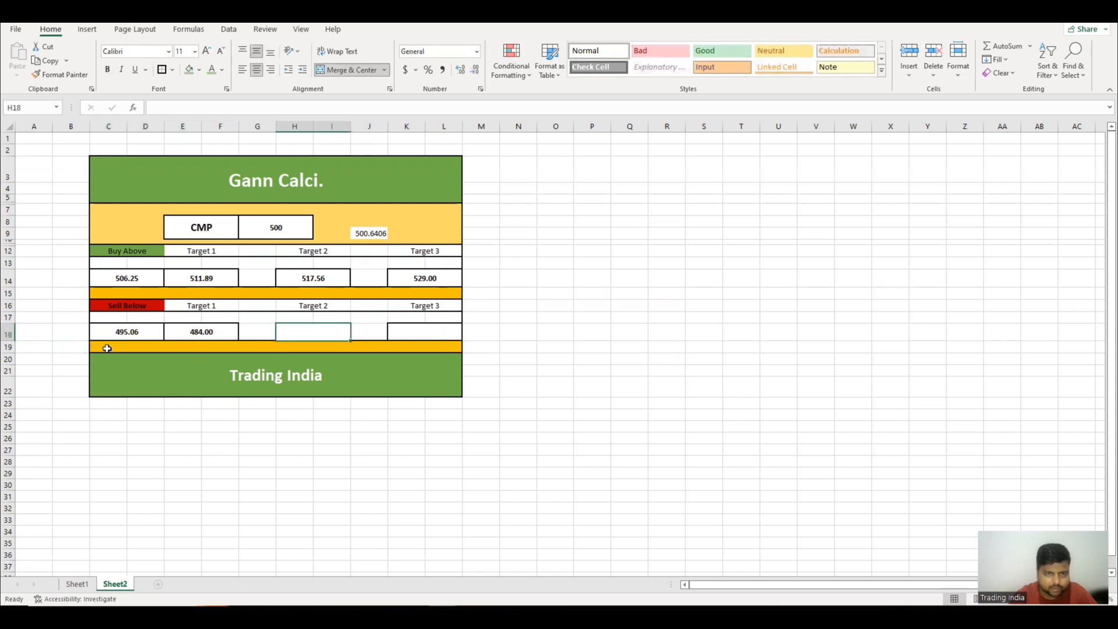
key(Left)
key(Left)
key(ctrl+c)
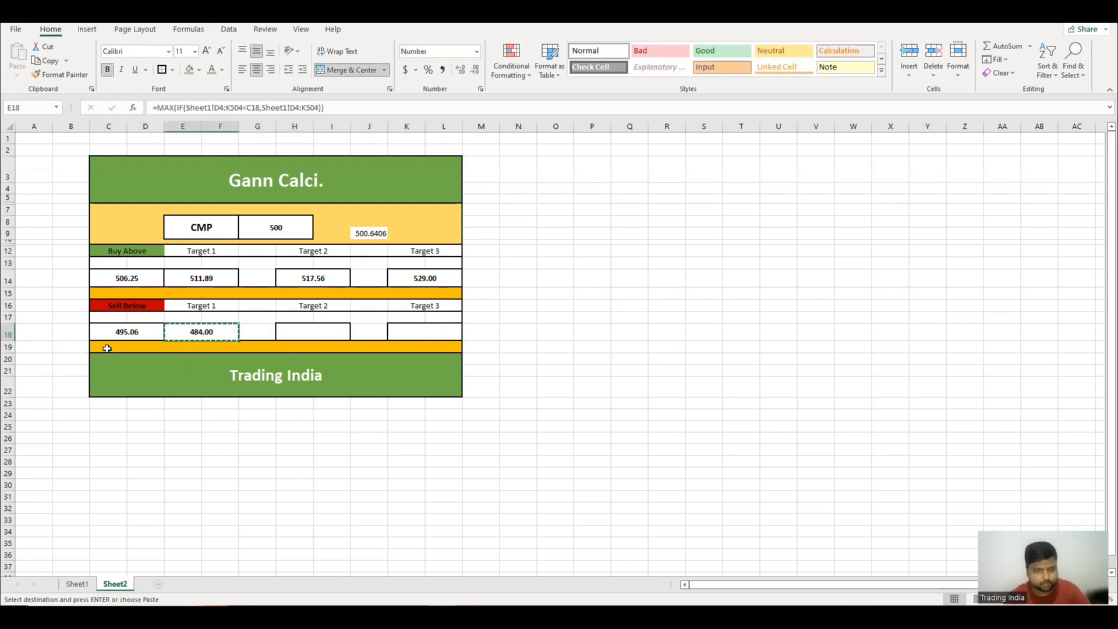
key(Right)
key(Right)
key(ctrl+v)
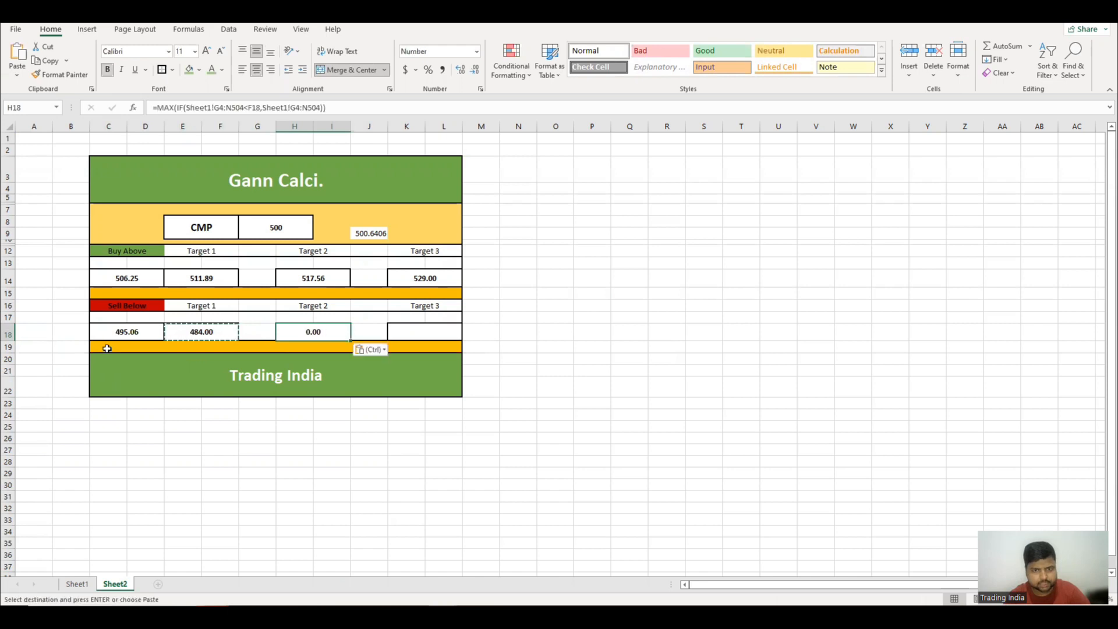
Change the comparison reference in the sell Target 2 formula's logical test to E18
key(F2)
key(Left)
key(Left)
key(Left)
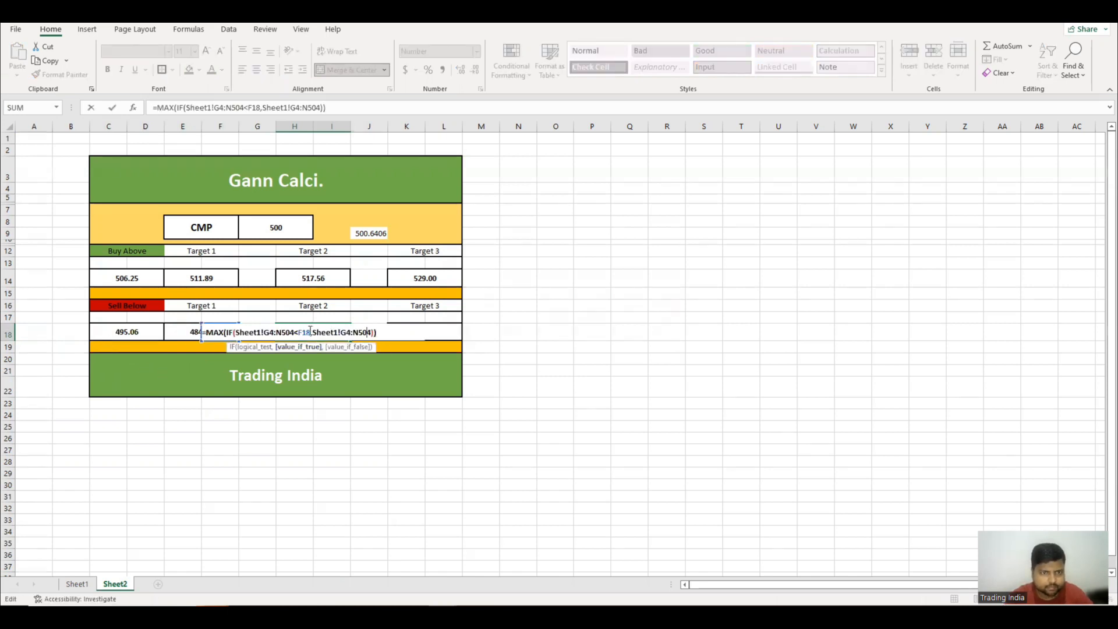
click(310, 331)
key(shift+Left)
key(shift+Left)
key(shift+Left)
click(177, 334)
key(Return)
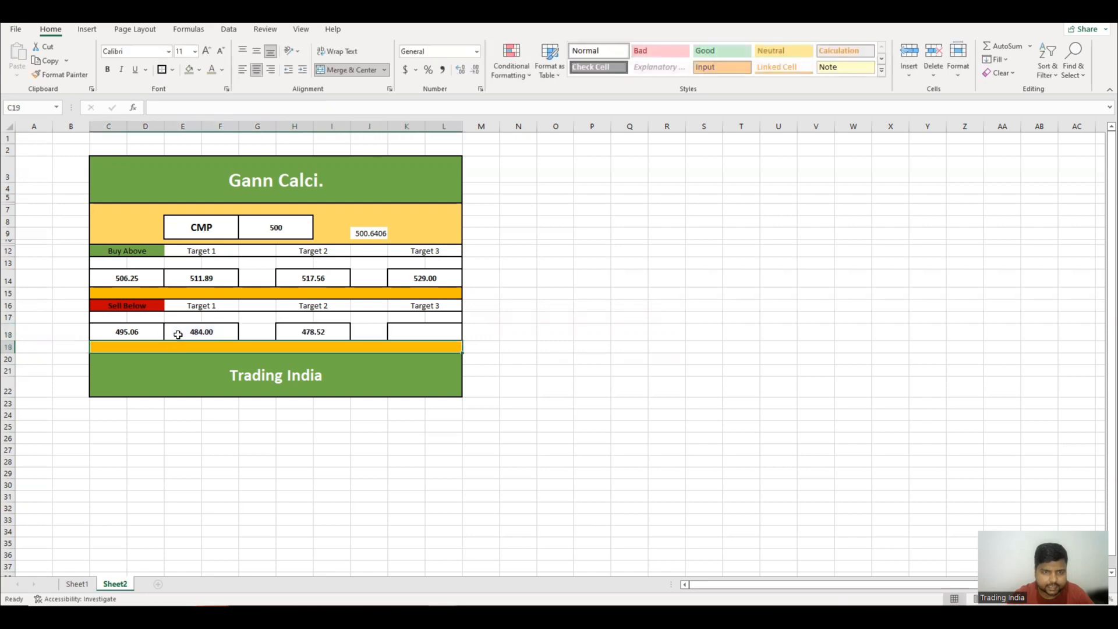
Copy the sell Target 2 formula from H18 into the sell Target 3 cell K18, with its logical test comparing against H18
click(296, 333)
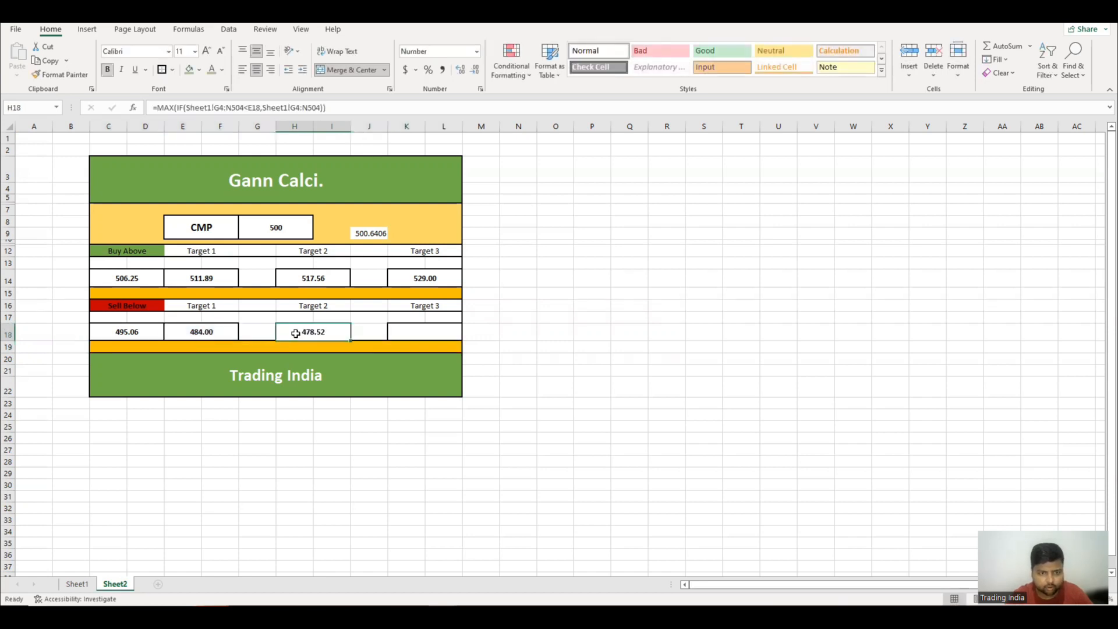
key(ctrl+c)
click(412, 332)
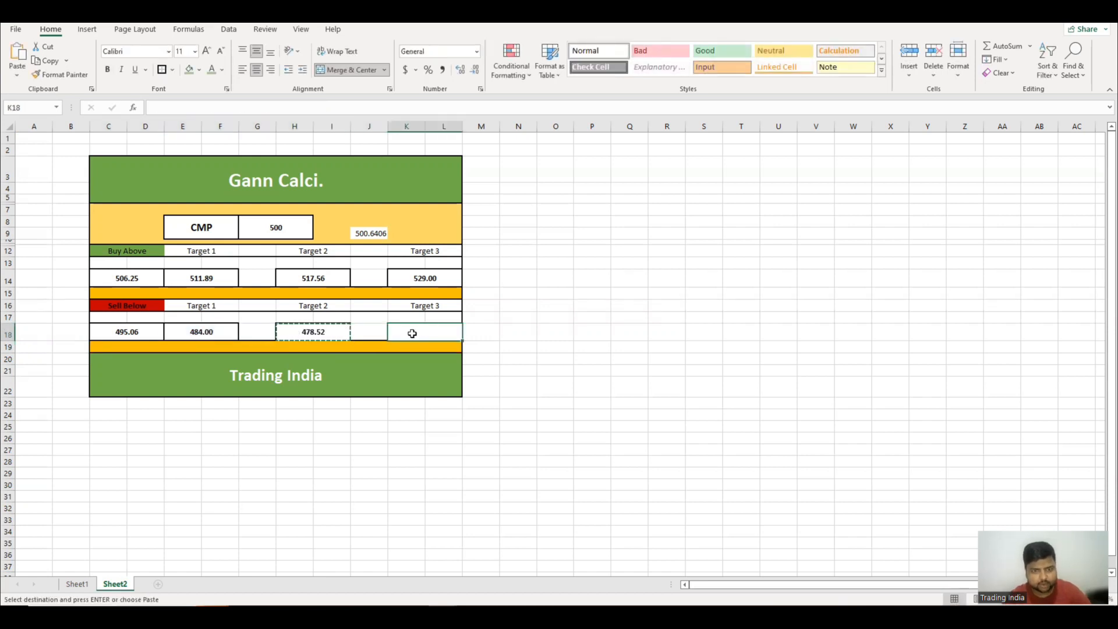
key(ctrl+v)
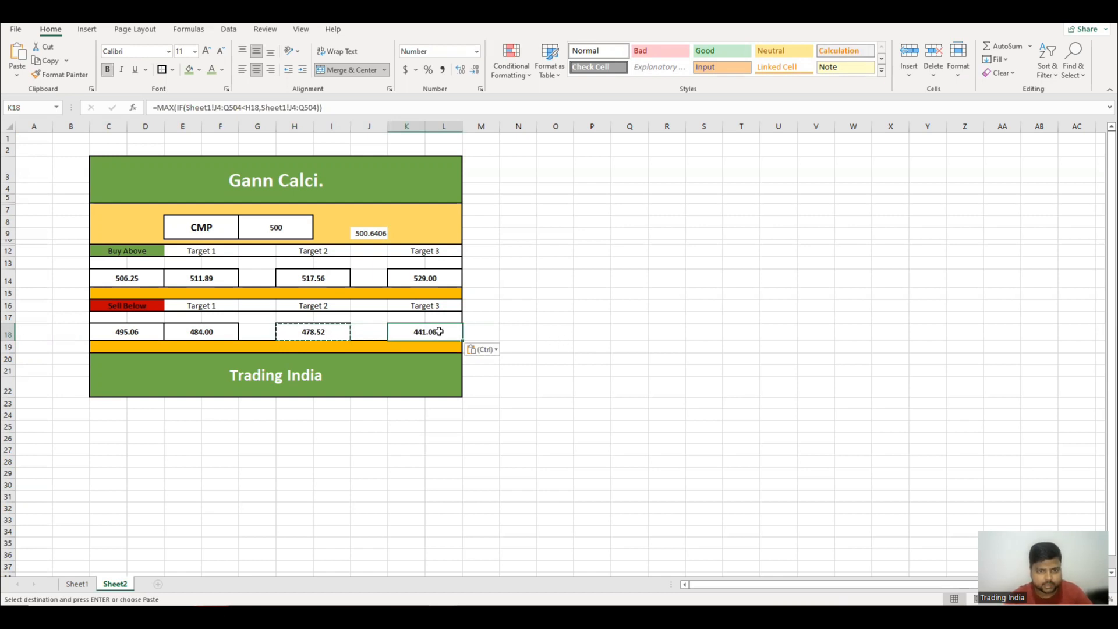
double_click(412, 333)
drag(421, 333, 406, 333)
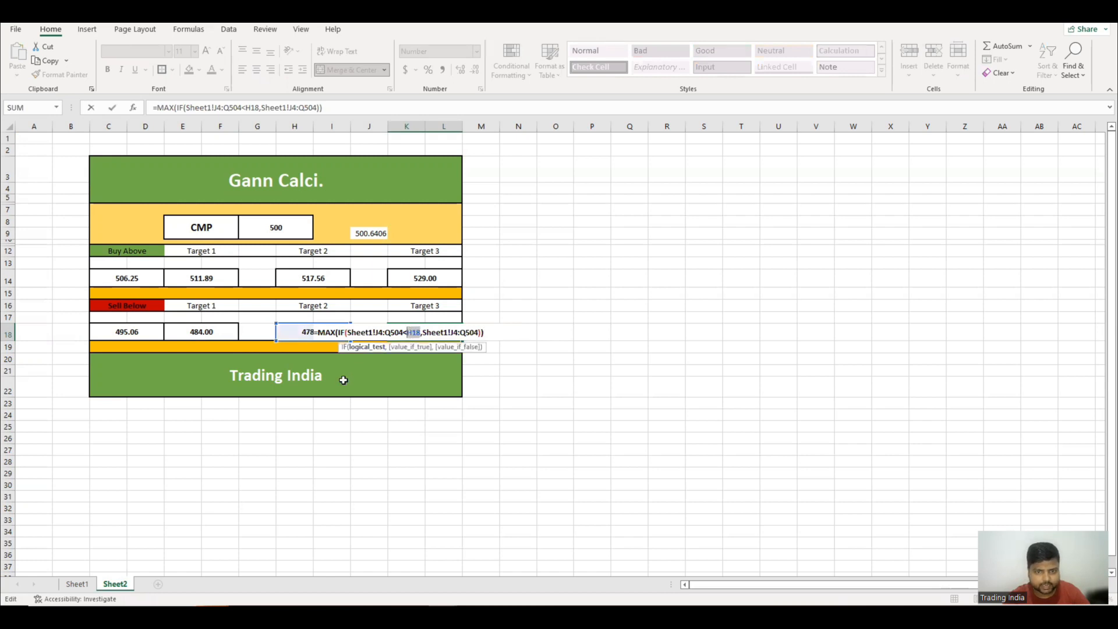
click(279, 332)
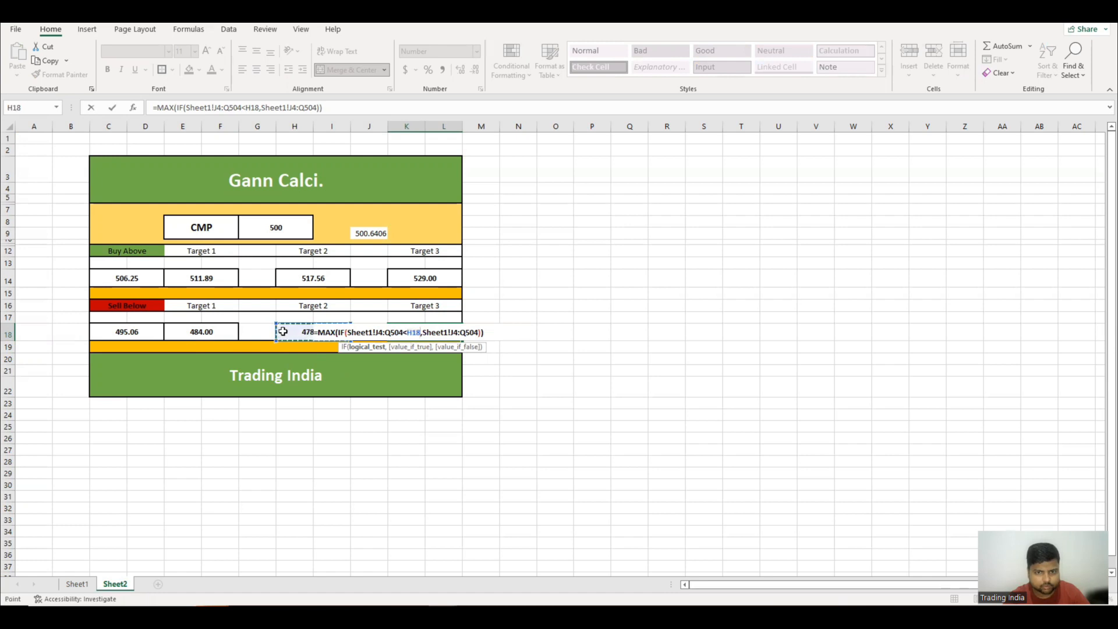
key(Return)
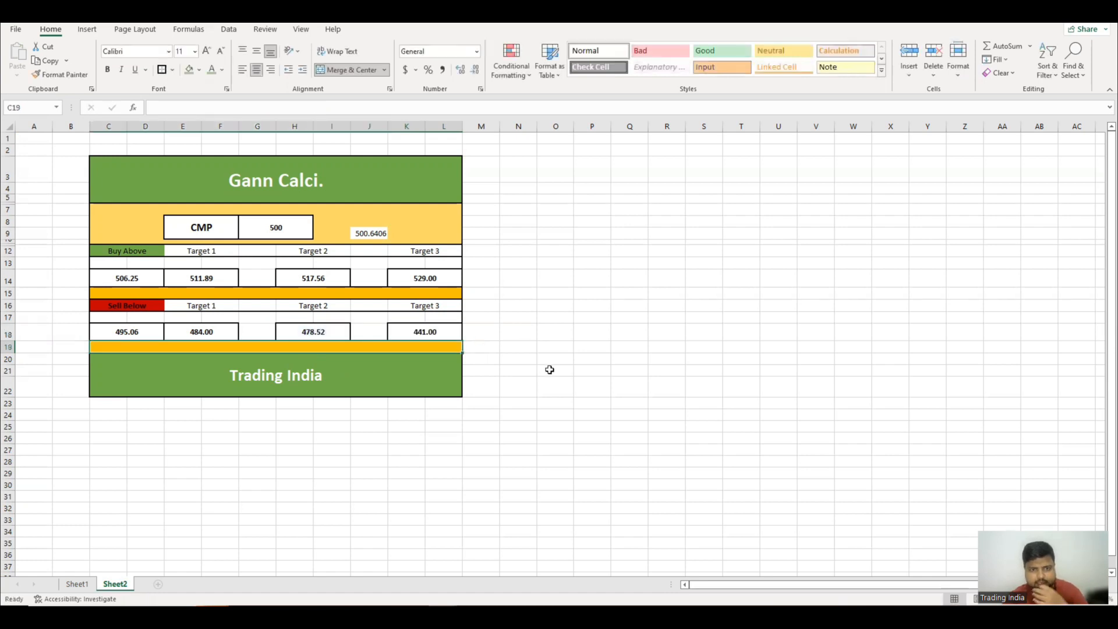
click(549, 370)
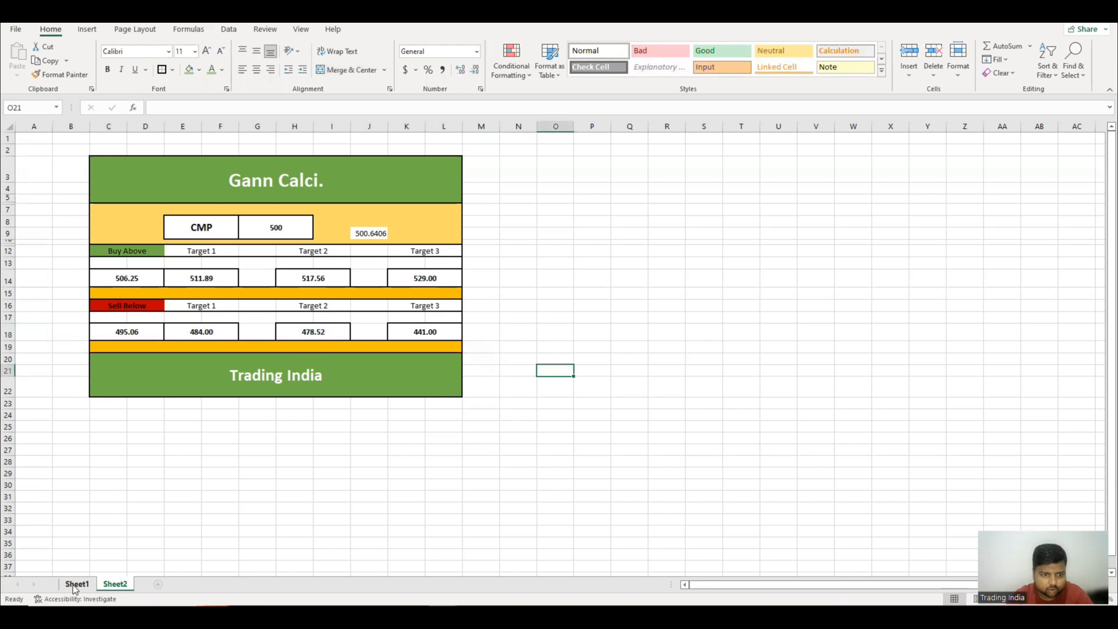
Examine the Sheet1 values just above and below the CMP to check the calculator's buy and sell targets against the table
click(77, 585)
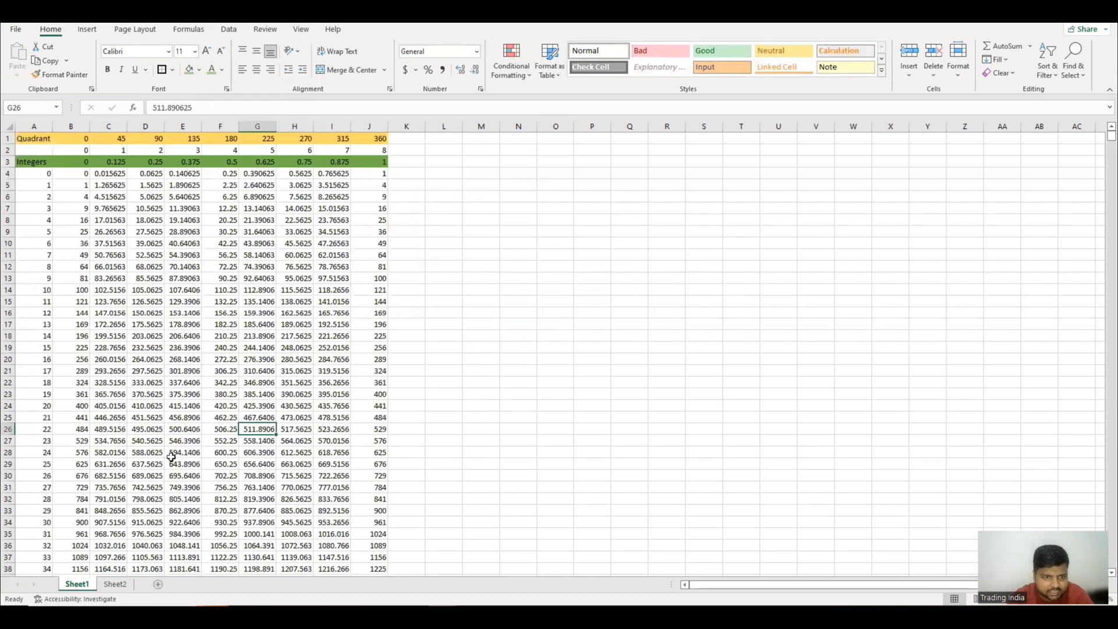
click(256, 440)
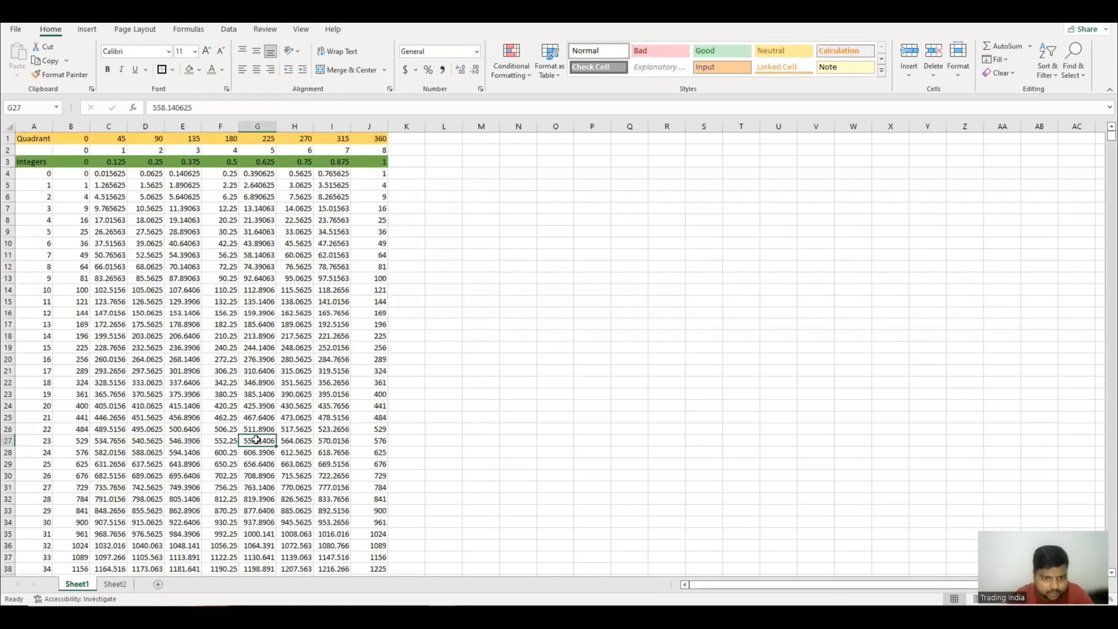
click(114, 585)
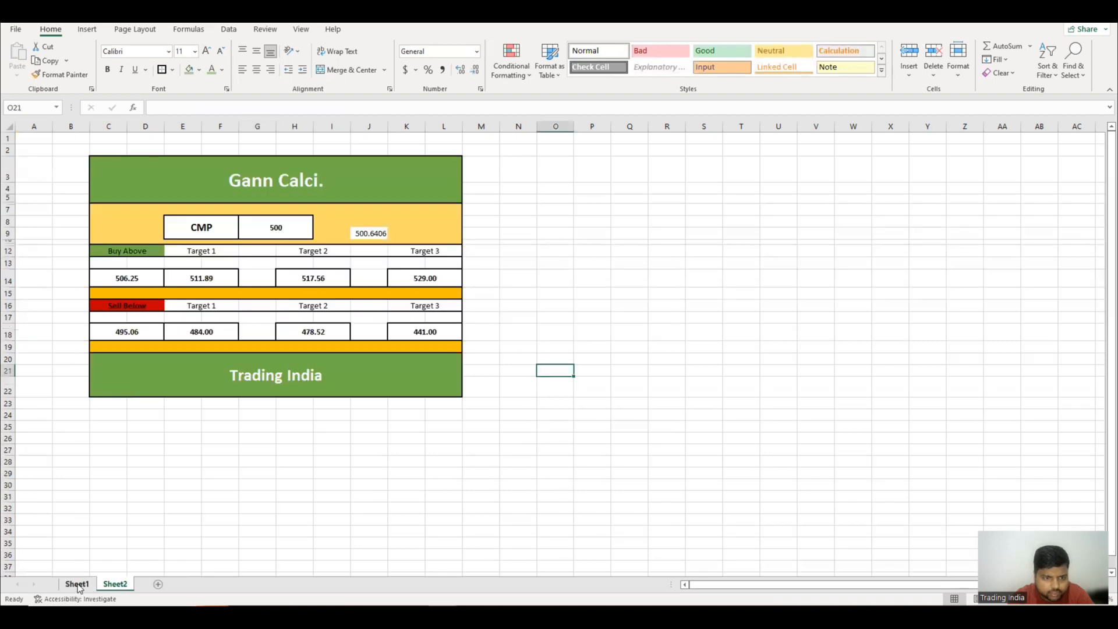
click(78, 585)
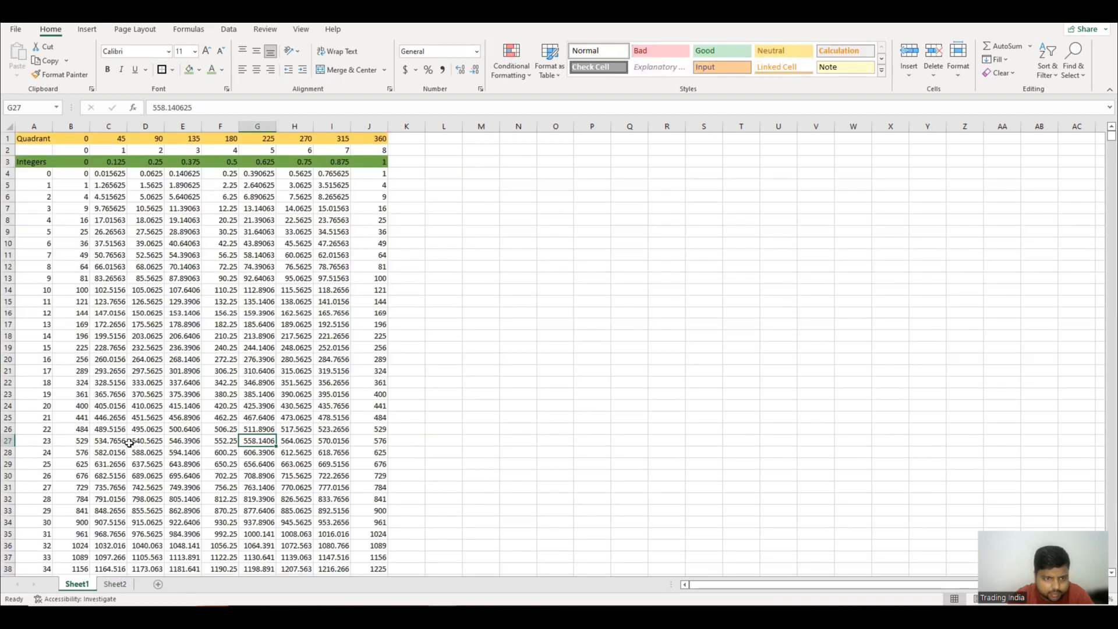
click(288, 407)
click(330, 406)
click(233, 417)
click(256, 417)
click(329, 418)
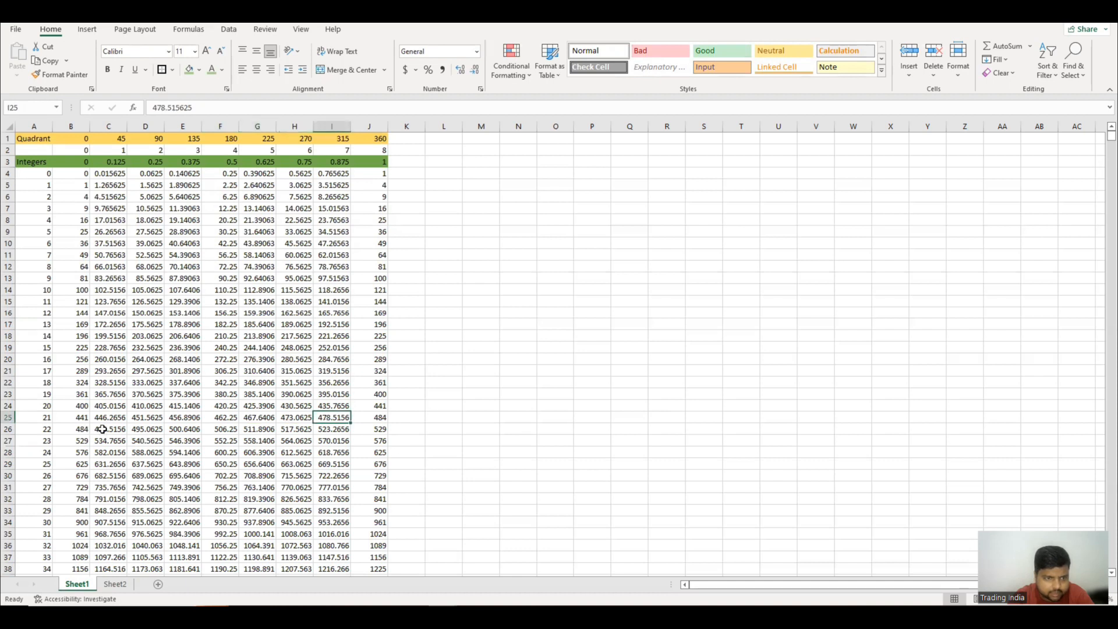
click(83, 429)
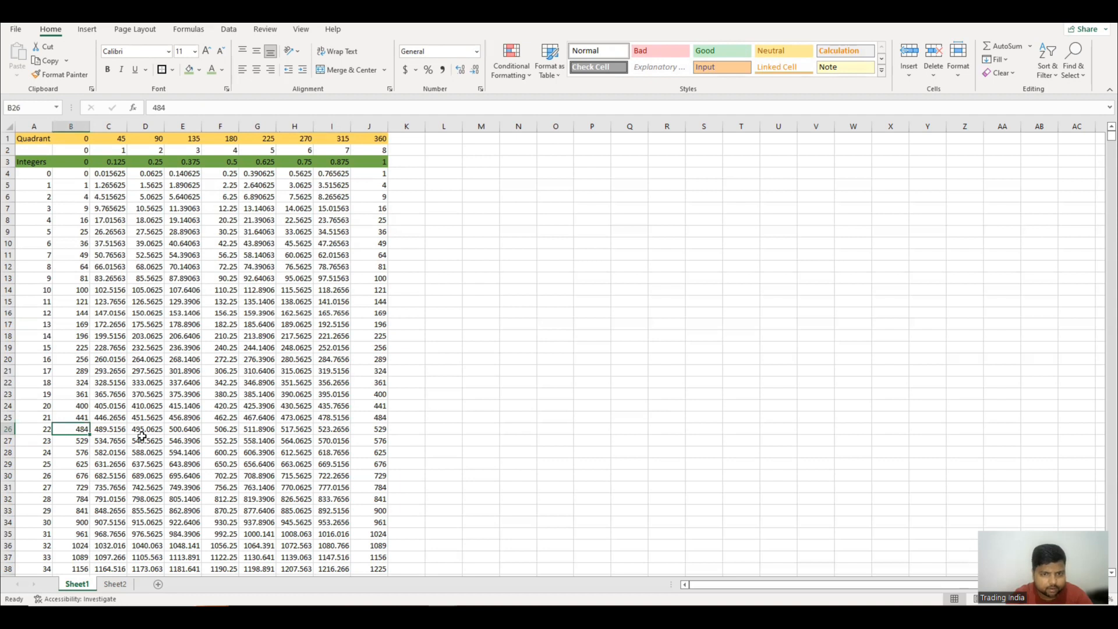
key(alt+Tab)
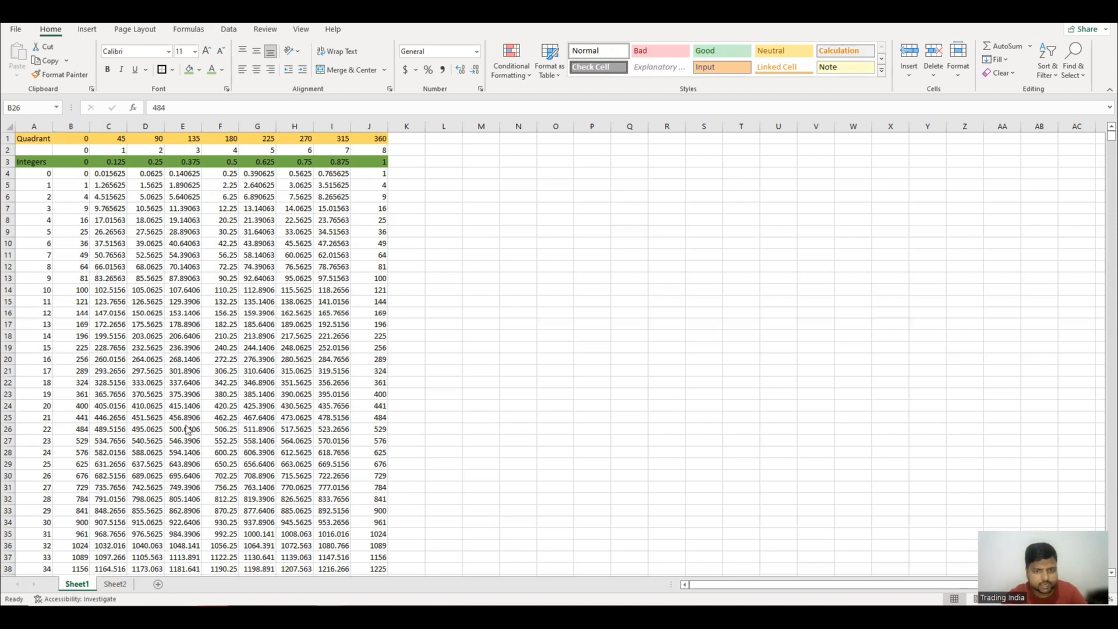
Set the CMP in the Gann calculator on Sheet2 to 500
click(114, 583)
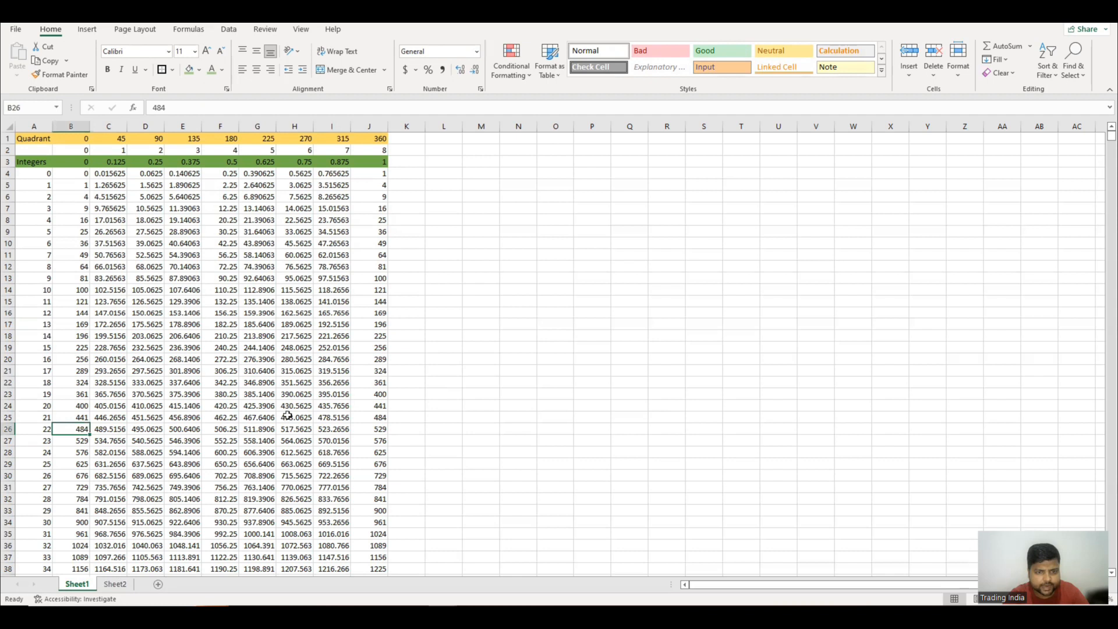
click(114, 584)
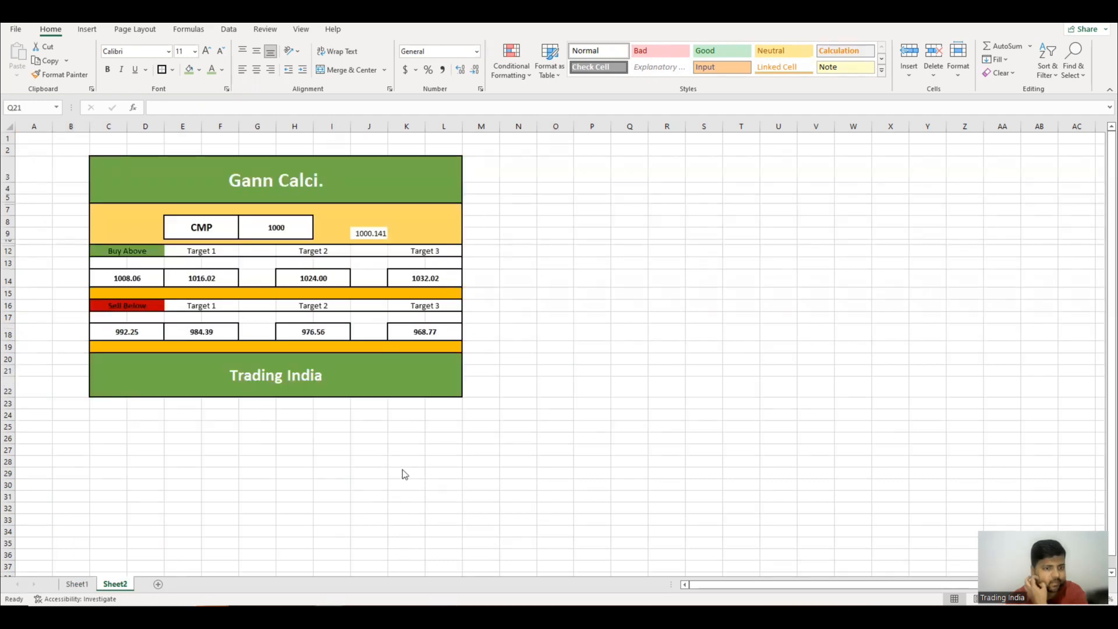
click(277, 227)
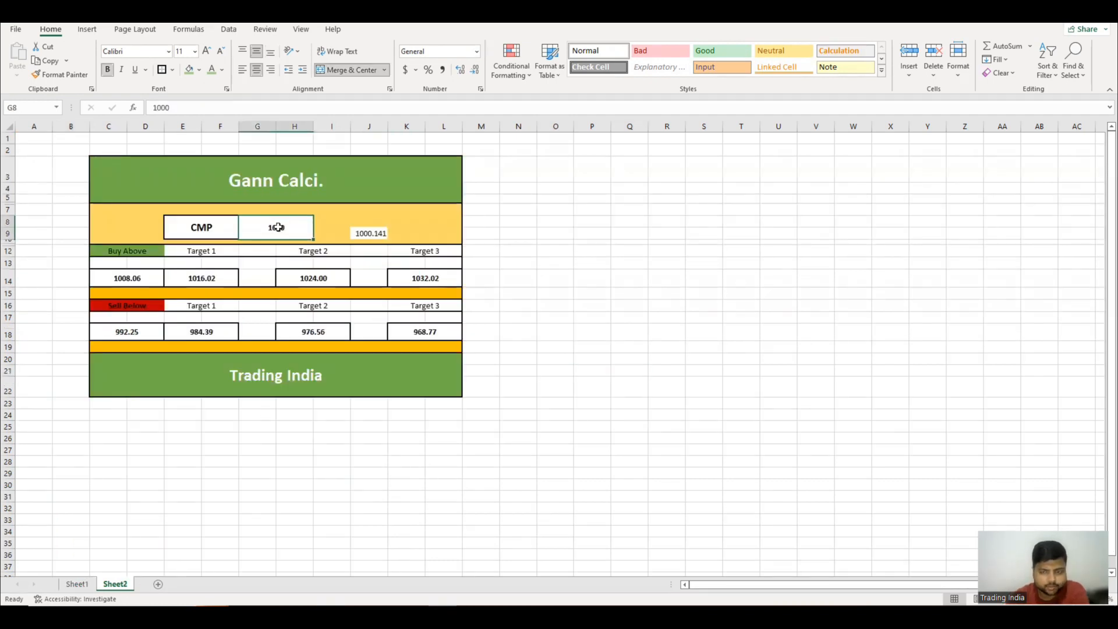
text(500)
key(Return)
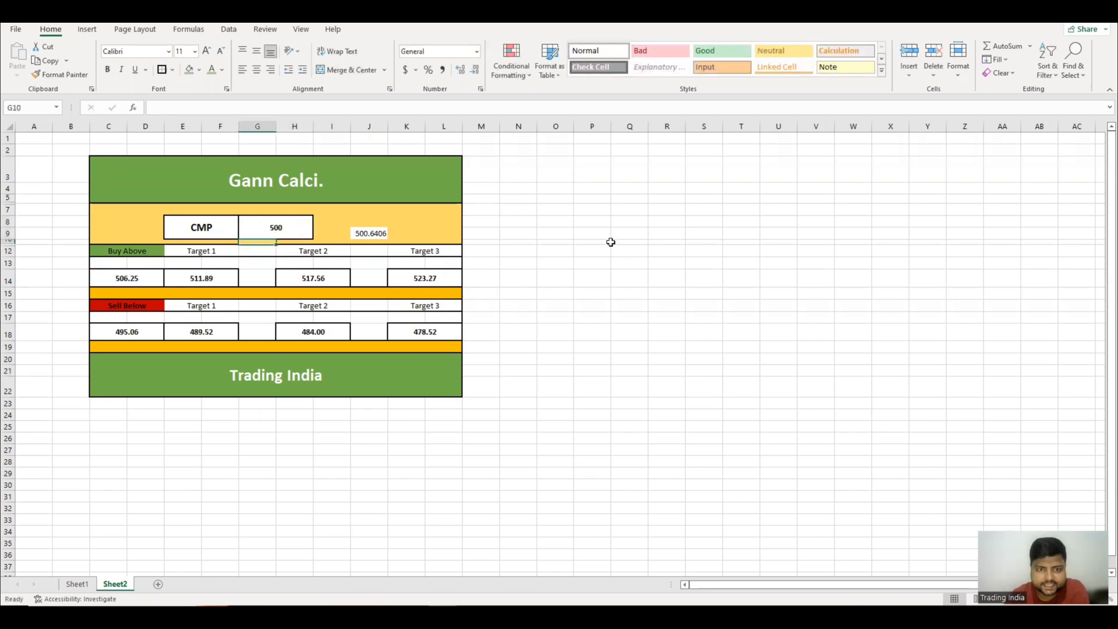
Inspect the formulas behind the buy-side Target 1 in E14 and Buy Above in C14
click(537, 317)
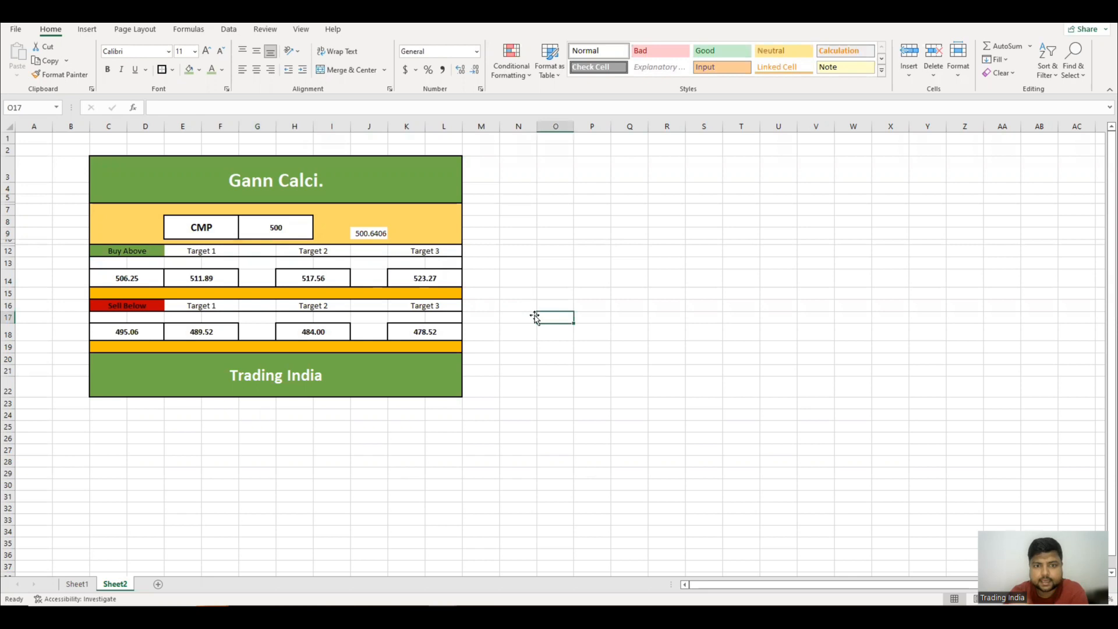
click(201, 279)
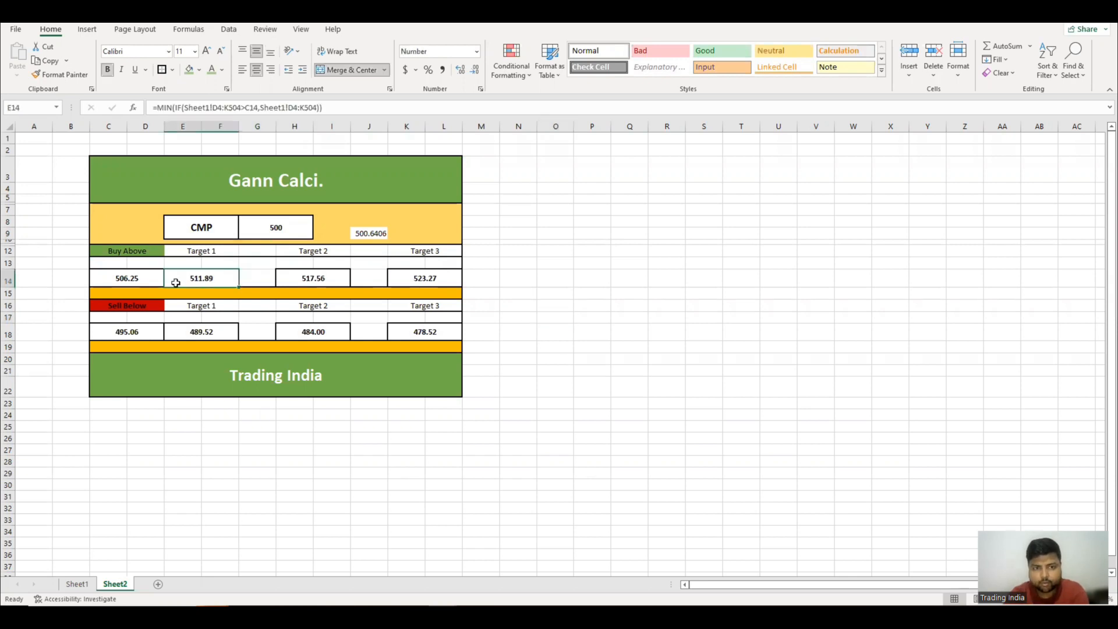
click(140, 280)
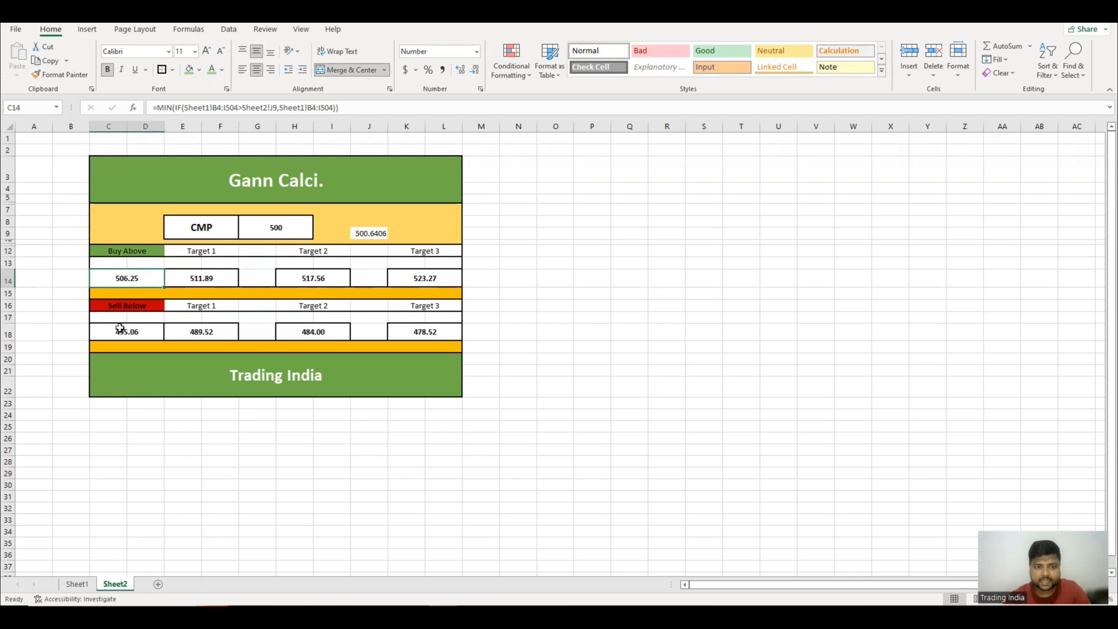
Compare the calculator's Buy Above and buy target values with the values above the CMP of 500 in row 26 of Sheet1
click(418, 332)
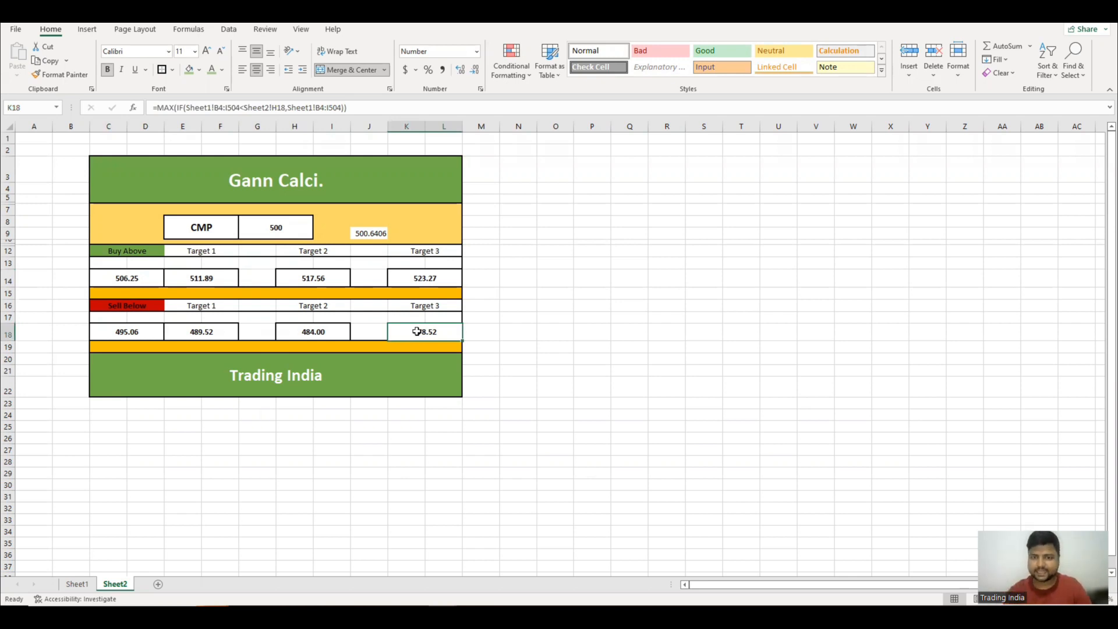
click(594, 332)
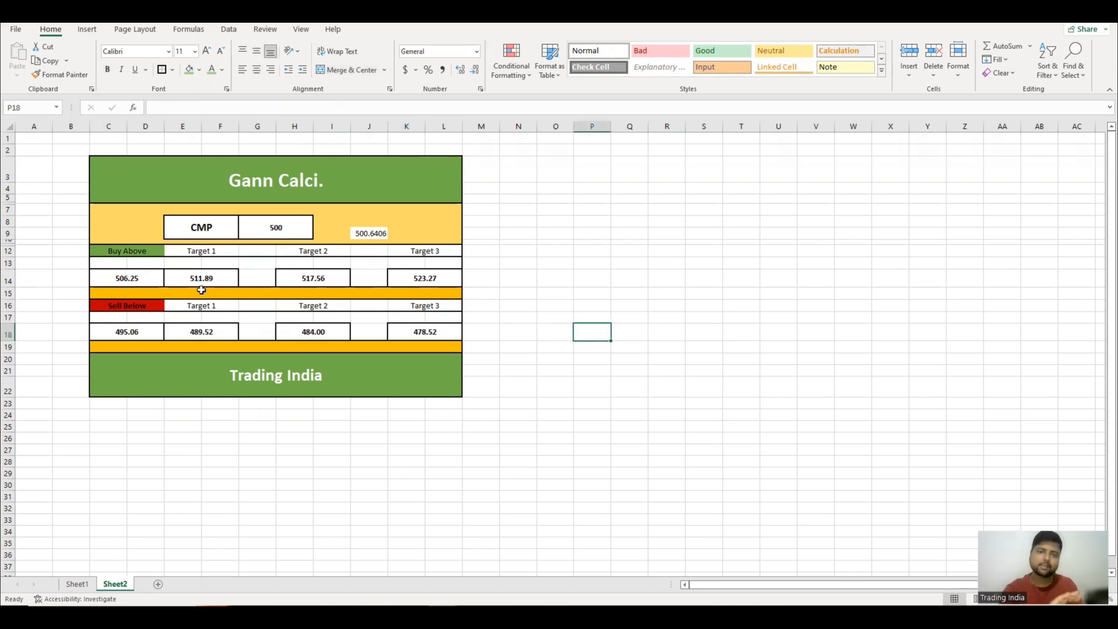
click(127, 279)
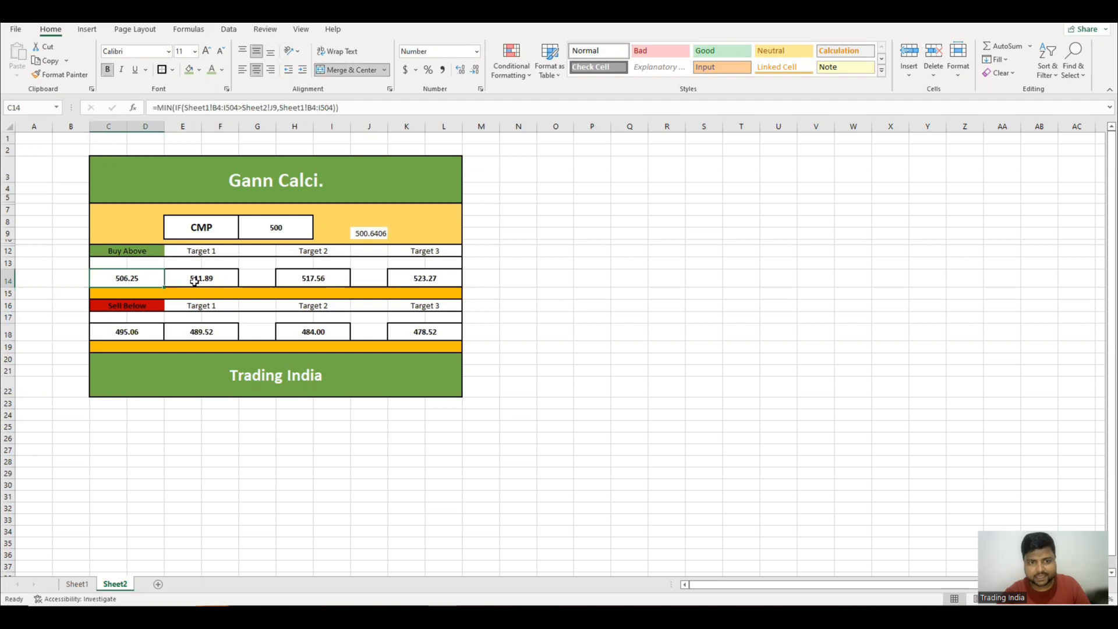
click(76, 584)
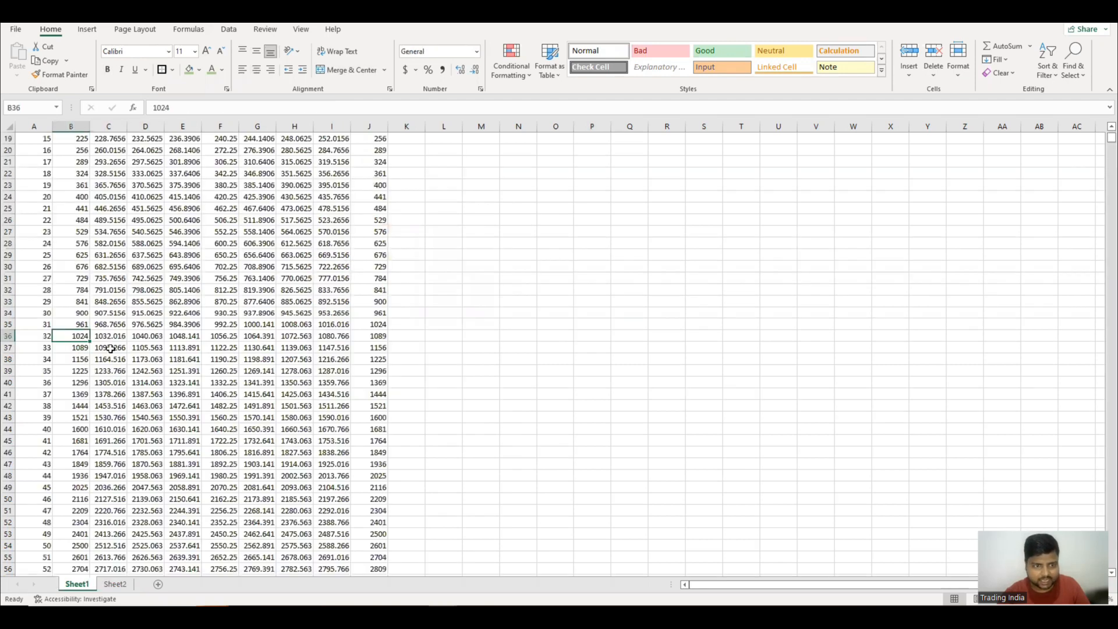
scroll(106, 313, up, 3)
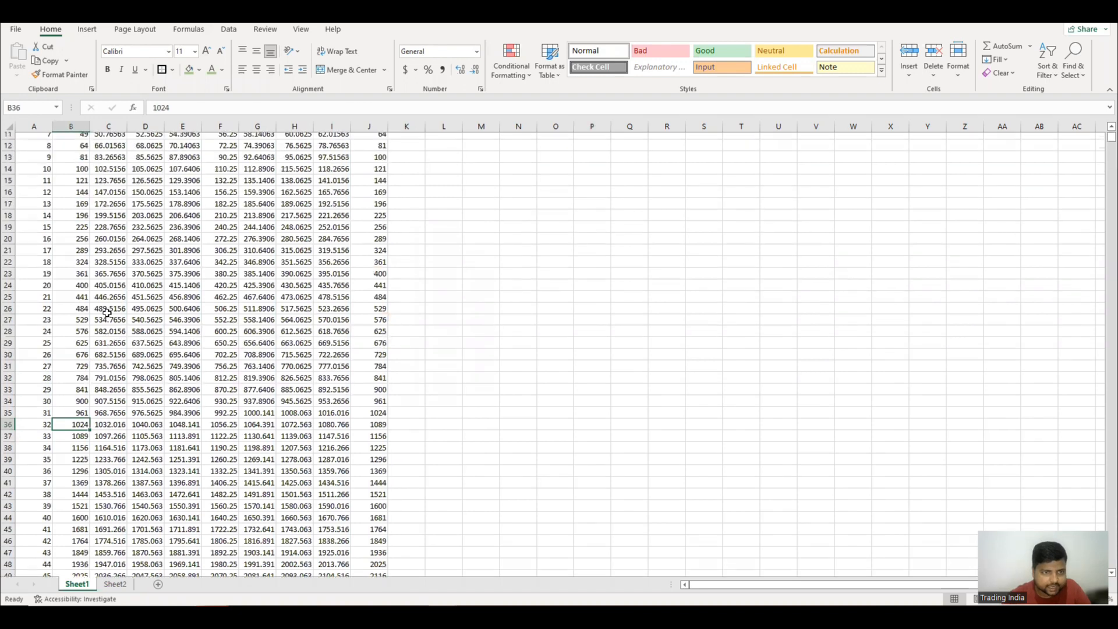
click(85, 324)
click(185, 324)
click(225, 324)
click(249, 324)
click(296, 325)
click(334, 324)
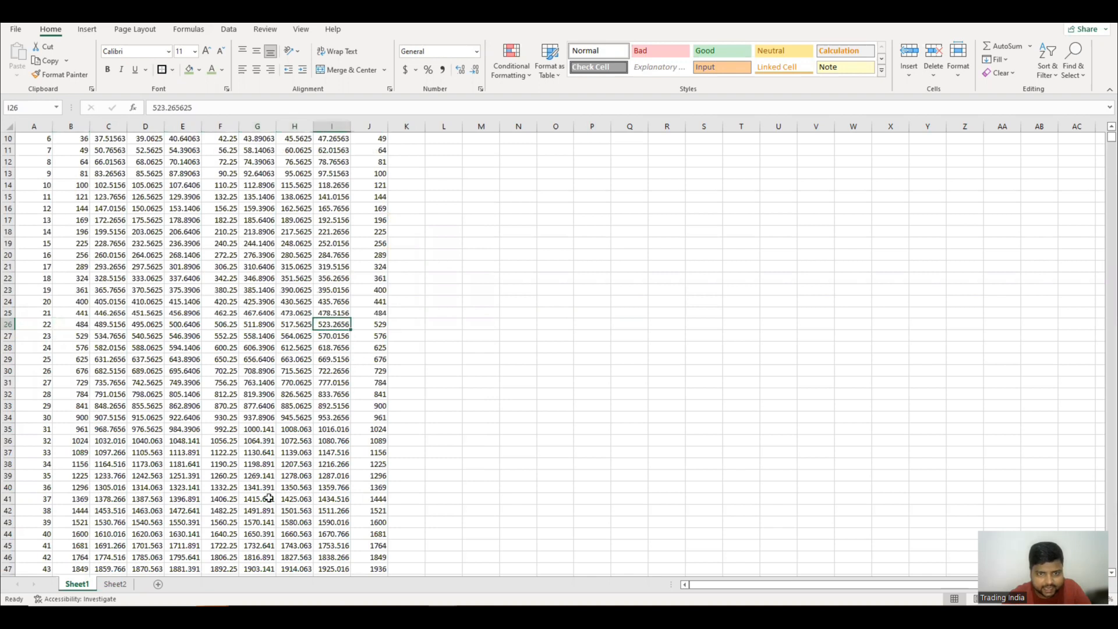
Compare the calculator's Sell Below and sell target values with the values below the CMP in rows 25 and 26 of Sheet1
click(118, 585)
click(118, 332)
click(204, 331)
click(303, 329)
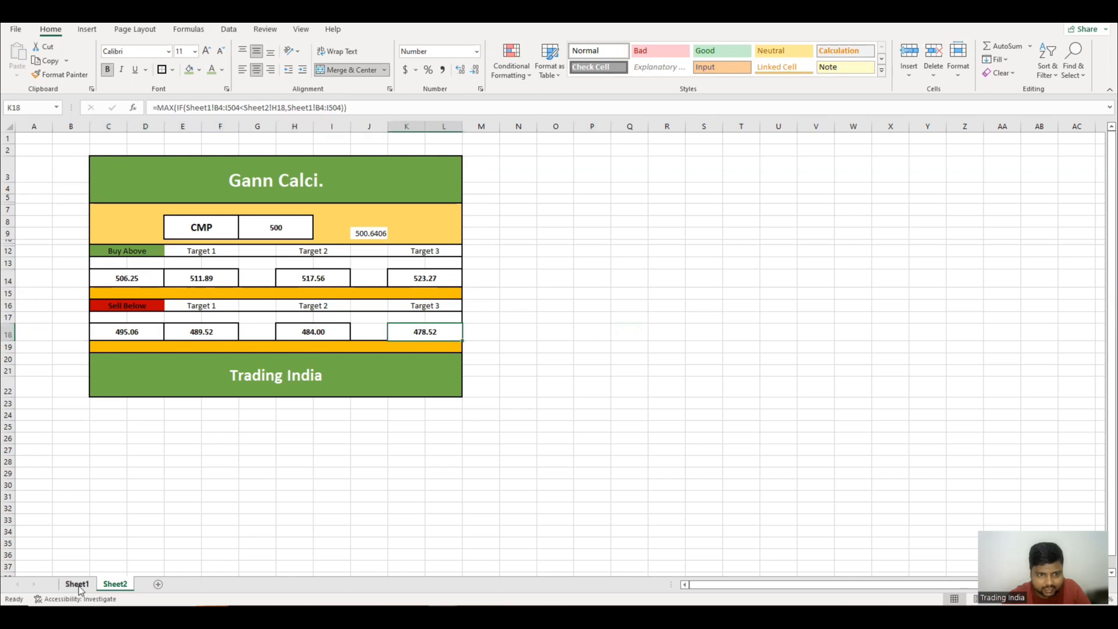
click(77, 585)
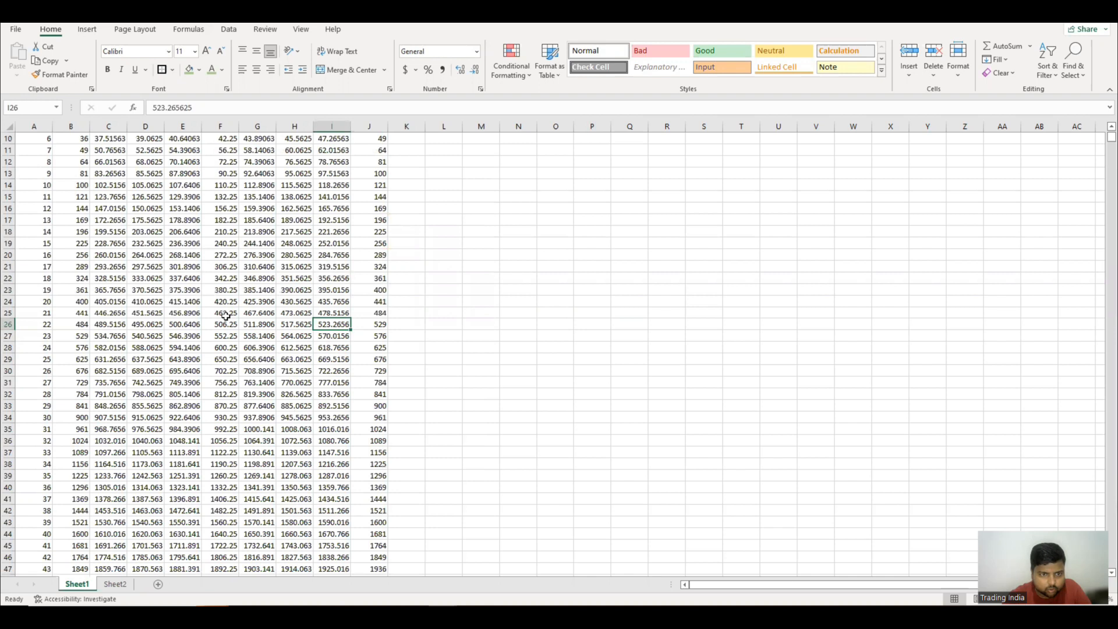
click(148, 328)
click(110, 328)
click(83, 327)
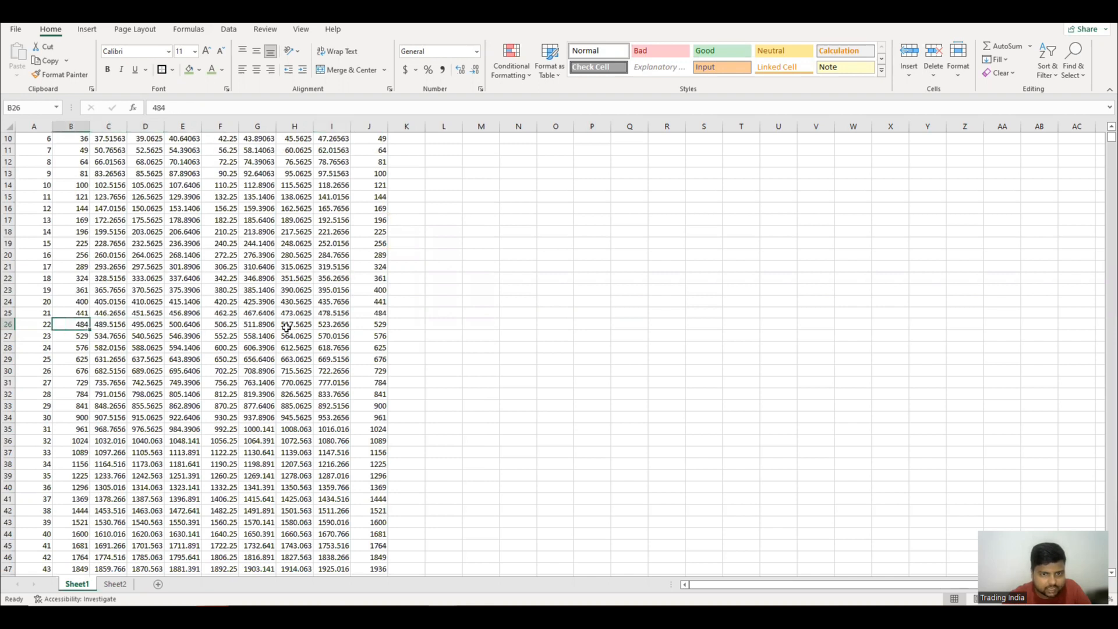
click(328, 314)
click(115, 584)
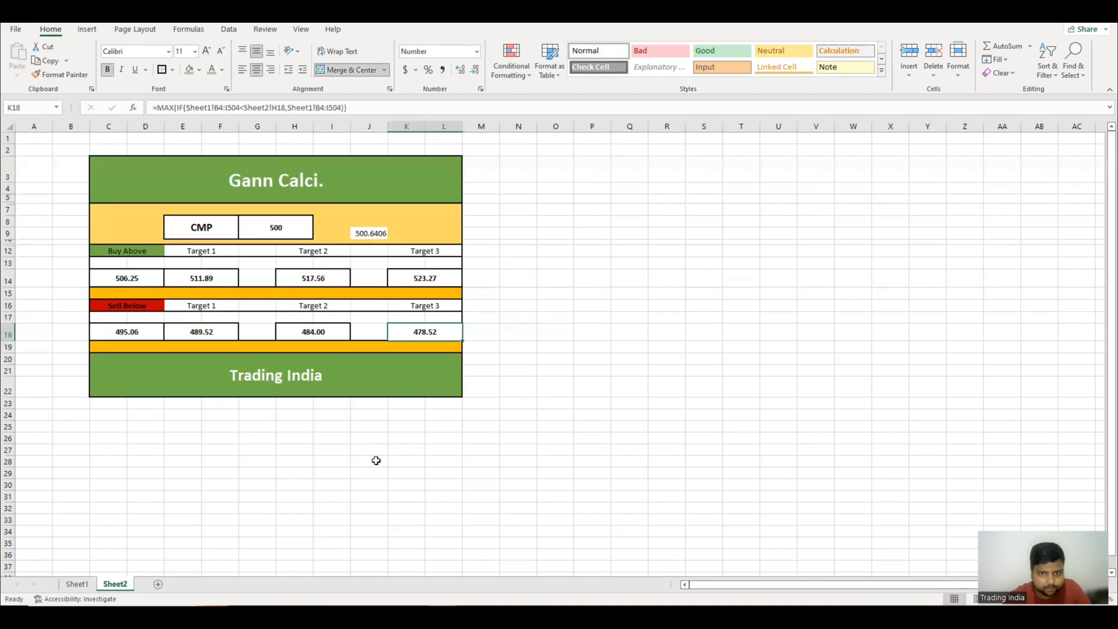
click(144, 336)
click(185, 332)
click(306, 331)
click(424, 329)
click(507, 333)
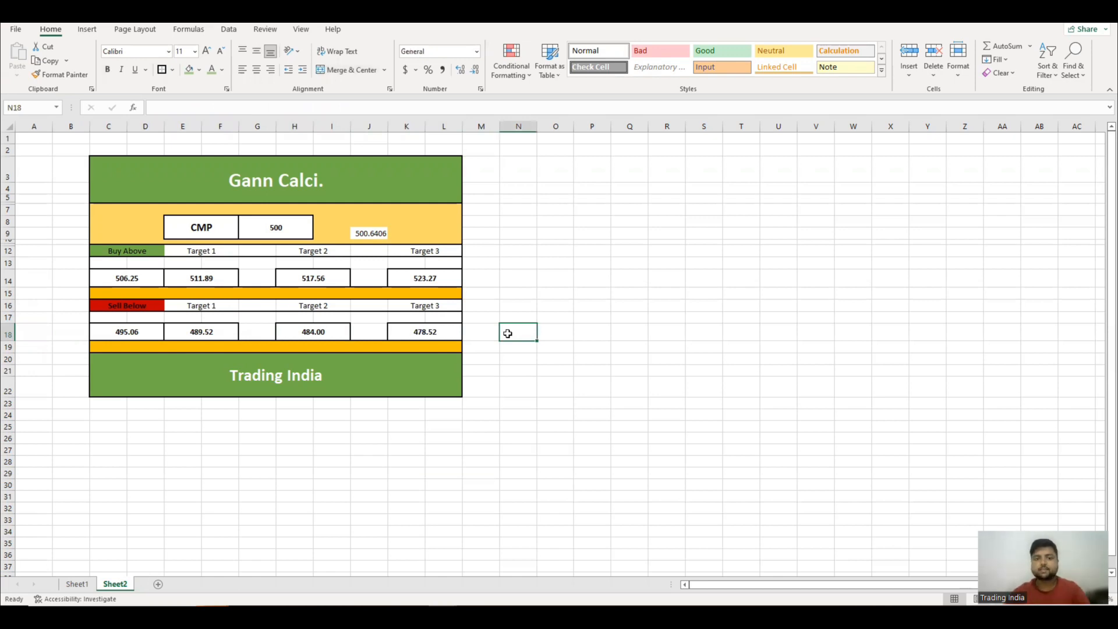
Copy the yellow-filled formatting of the blank cell J8 onto the nearest-value helper cell J9
click(365, 233)
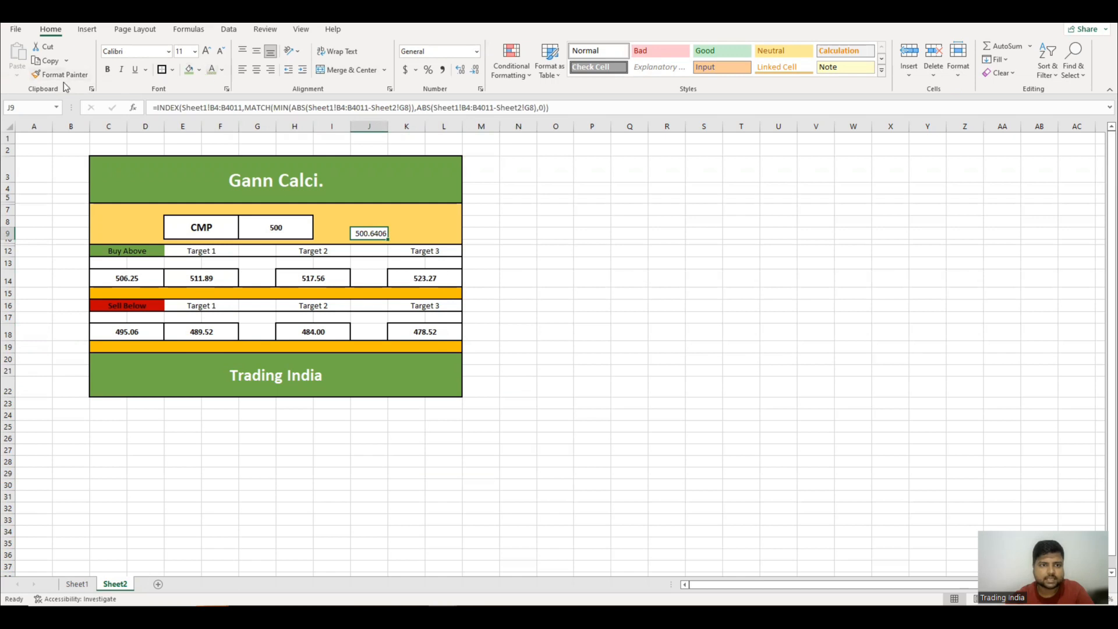
click(367, 221)
click(65, 75)
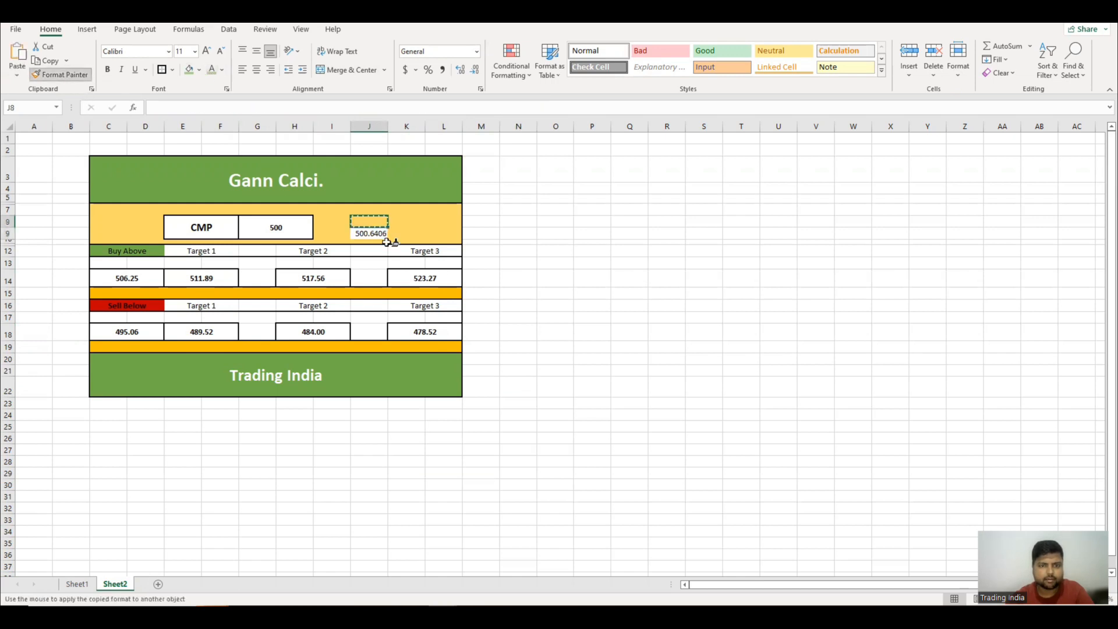
drag(366, 222, 368, 236)
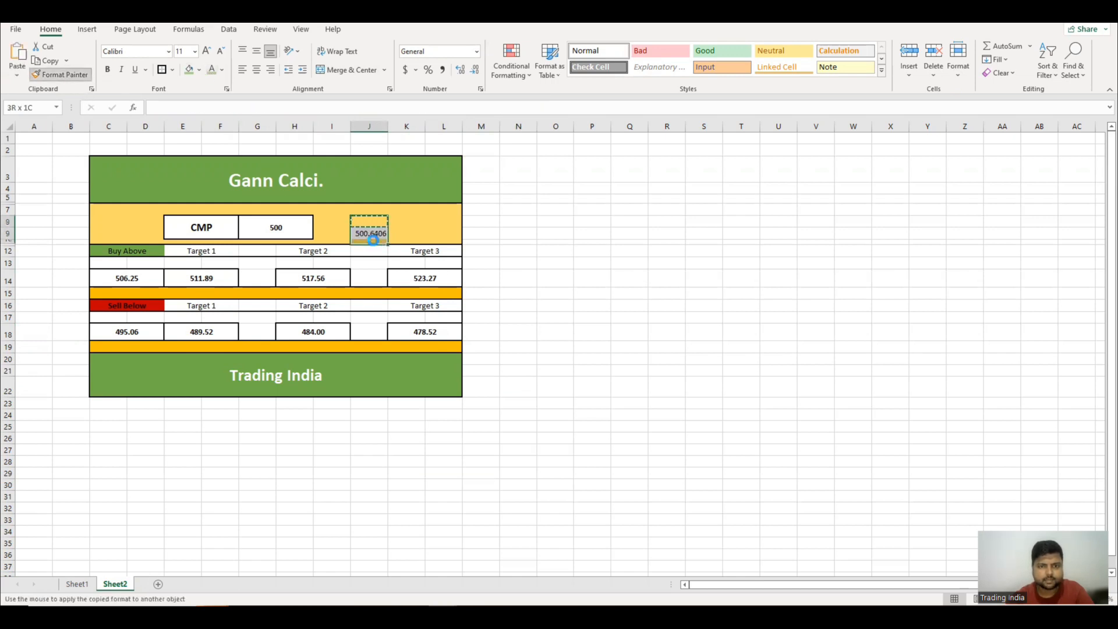
Set the font colour of the helper cells starting at J8 to gold
click(223, 71)
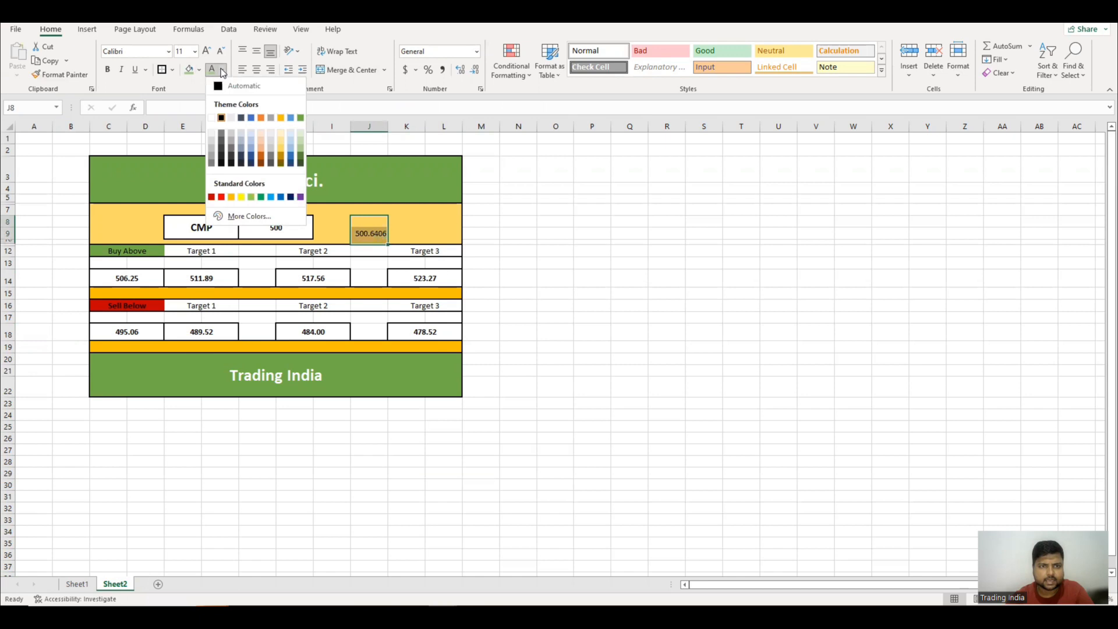
click(281, 118)
click(637, 274)
click(392, 237)
Hide the helper value in J9 by setting its font colour to the lighter gold shade that matches the fill
click(370, 234)
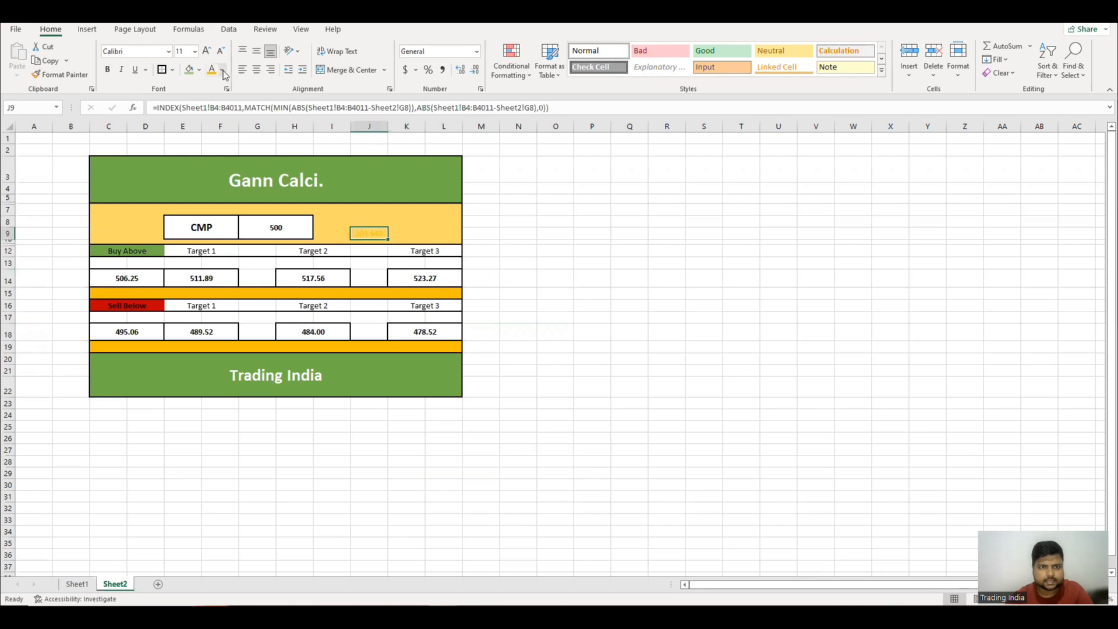
click(223, 71)
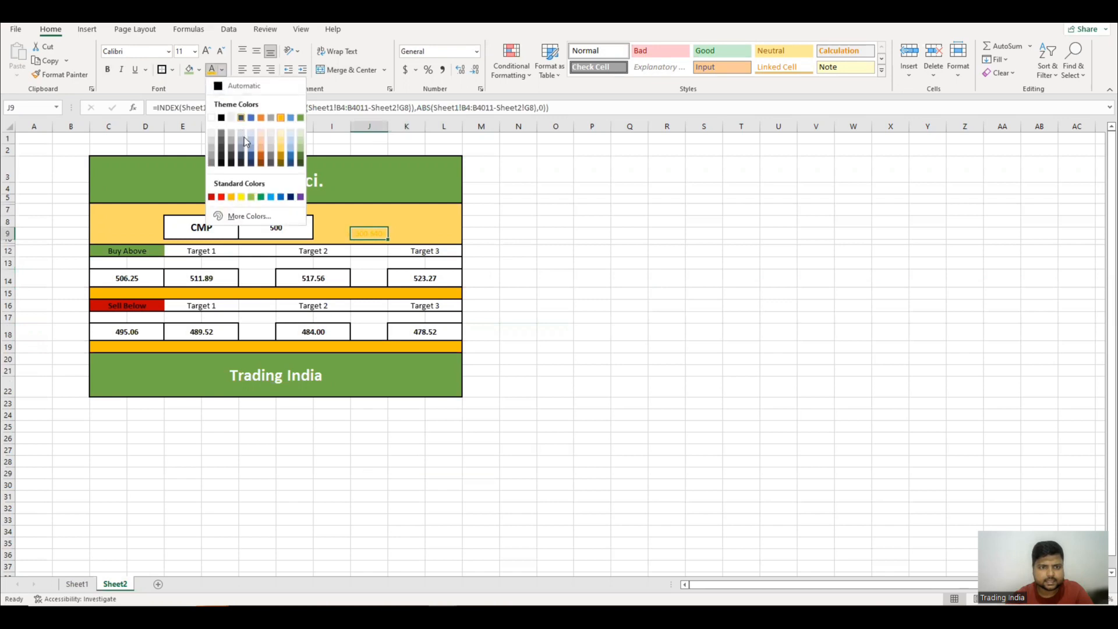
click(284, 152)
click(558, 263)
click(292, 227)
click(656, 278)
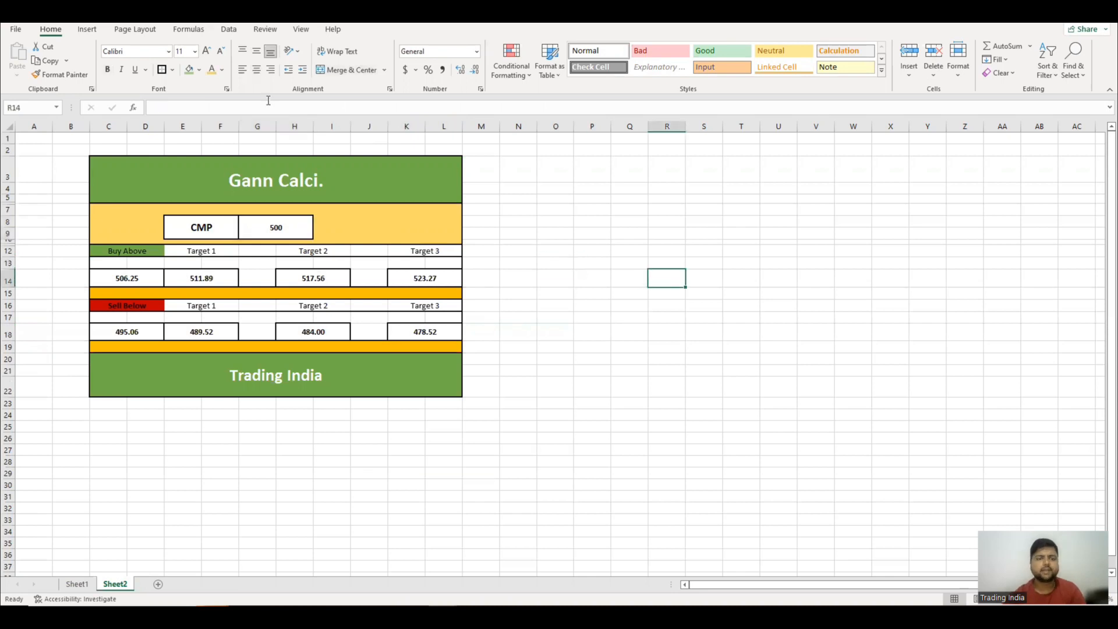
Set the CMP in the Gann calculator to 100
click(262, 226)
text(100)
key(Return)
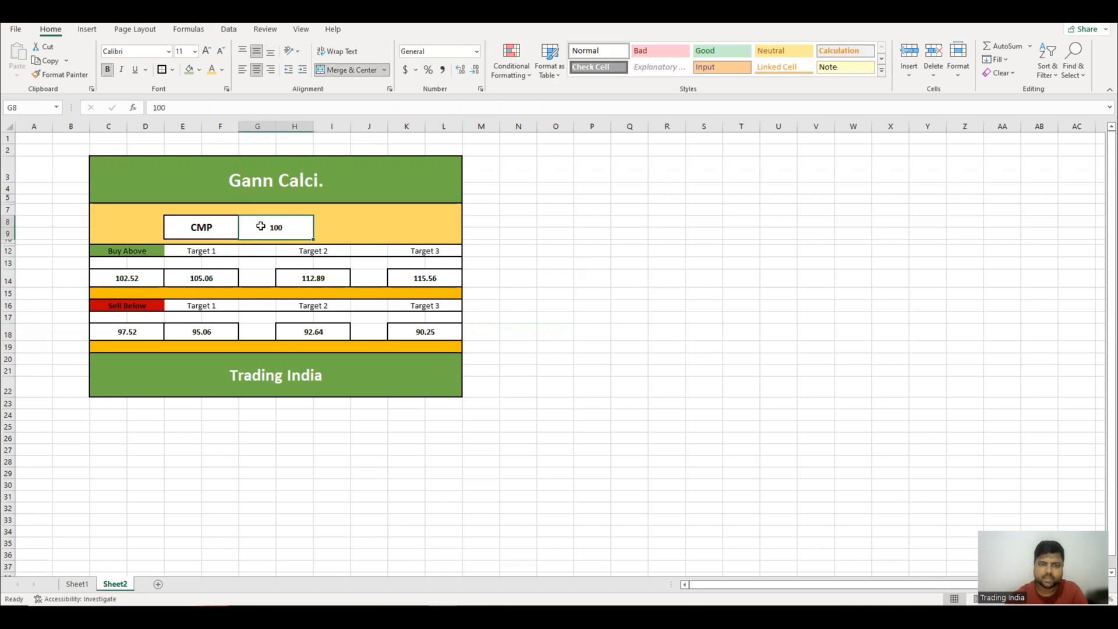
click(617, 293)
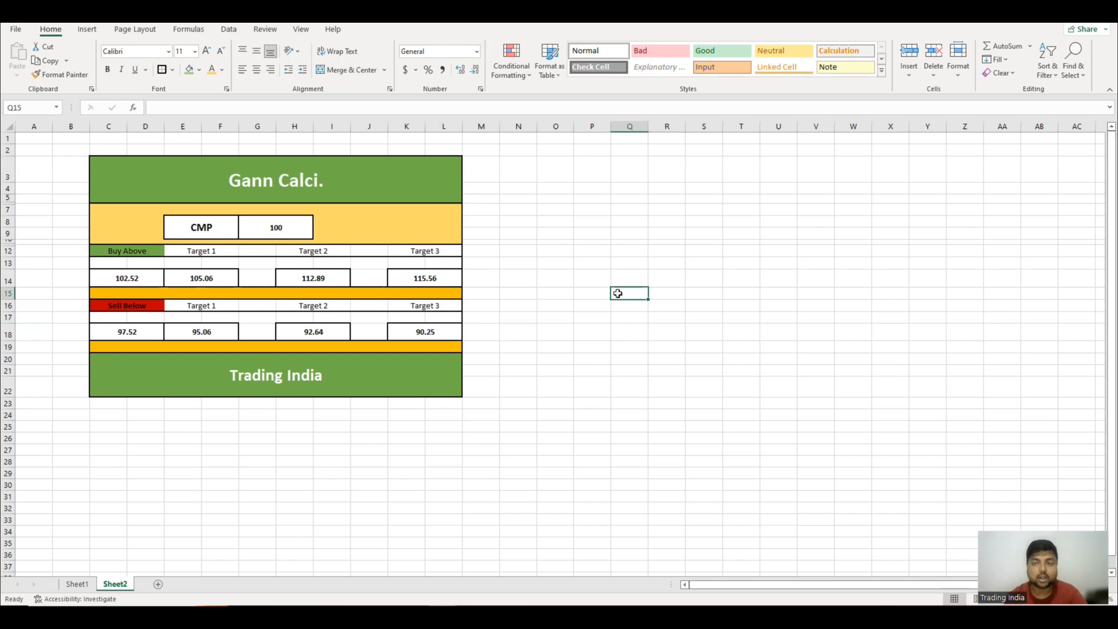
Examine the quadrant, fraction and integer headings and the first values of the Gann table on Sheet1
click(70, 585)
click(111, 222)
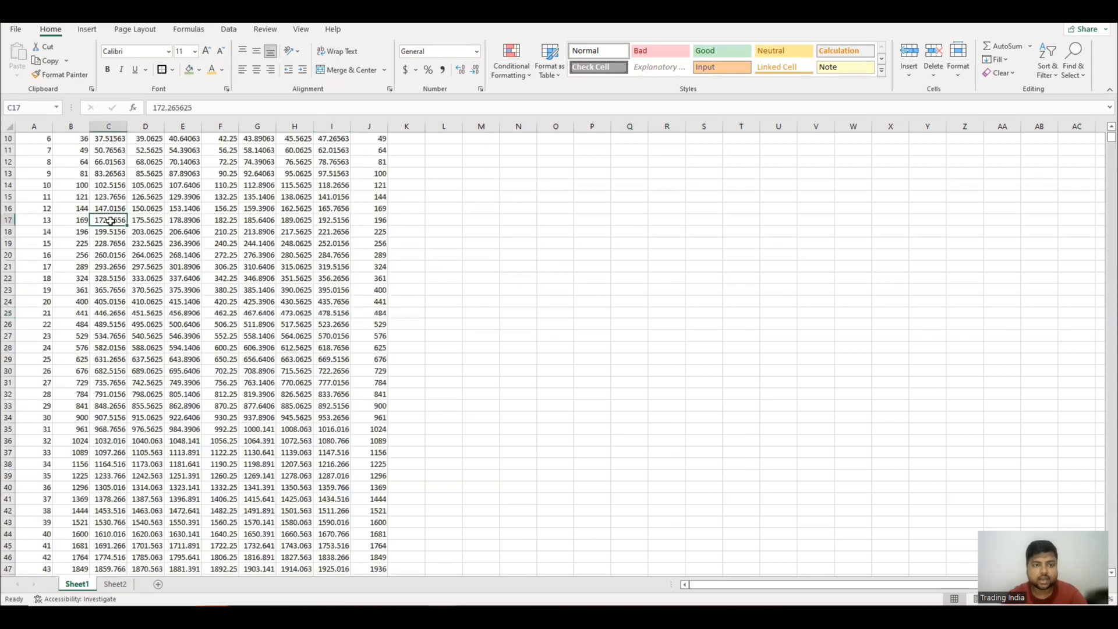
key(Up)
key(Up)
key(Up)
key(Up)
key(Up)
key(Up)
key(Up)
key(Up)
key(Up)
key(Up)
key(Up)
key(Up)
key(Up)
key(Up)
key(Up)
key(Up)
key(Down)
key(Down)
key(Down)
key(Down)
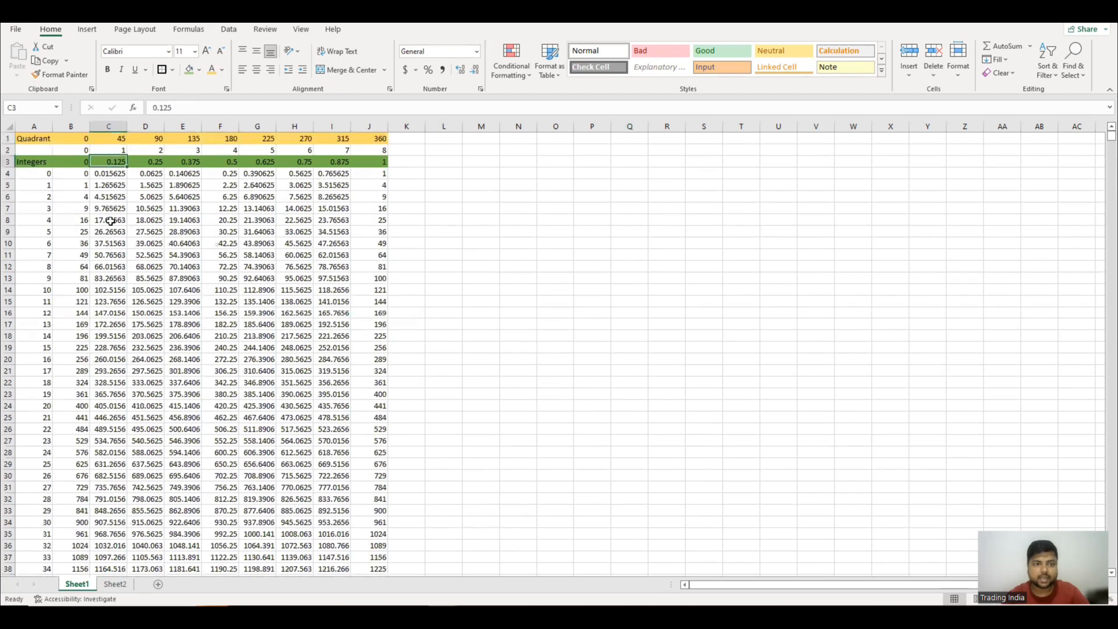
key(Left)
key(Right)
key(Left)
key(Up)
key(Up)
key(Up)
key(Up)
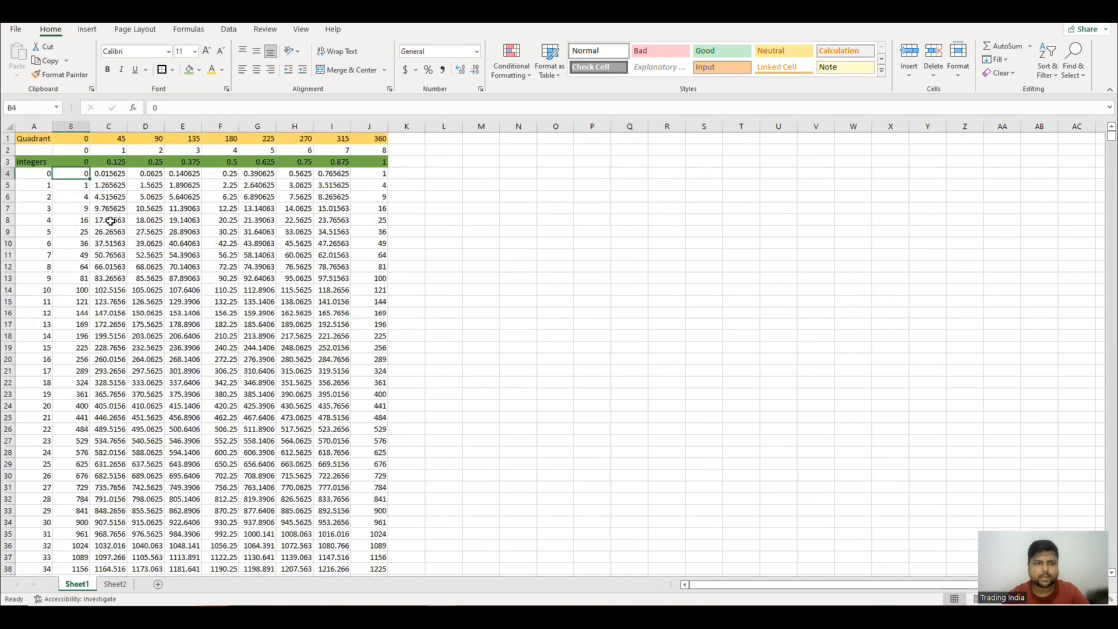
key(Down)
key(Down)
key(Down)
key(Down)
key(Down)
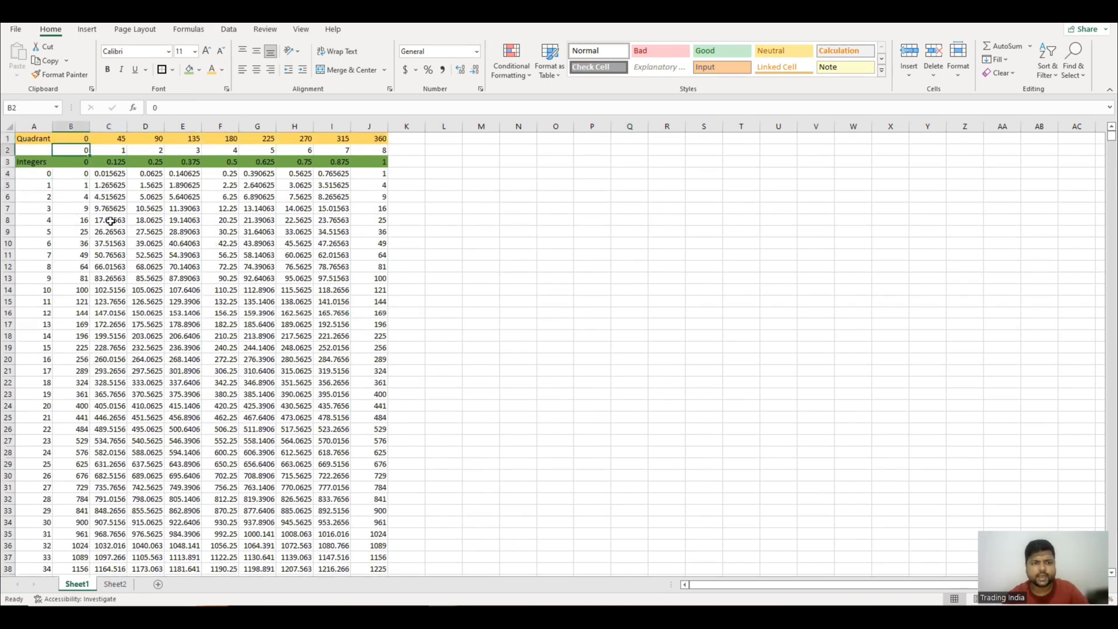
key(Right)
key(Right)
key(Up)
key(Left)
key(Up)
key(Left)
Examine how far the Sheet1 table extends down and across, starting from its first value in B4
scroll(111, 221, down, 20)
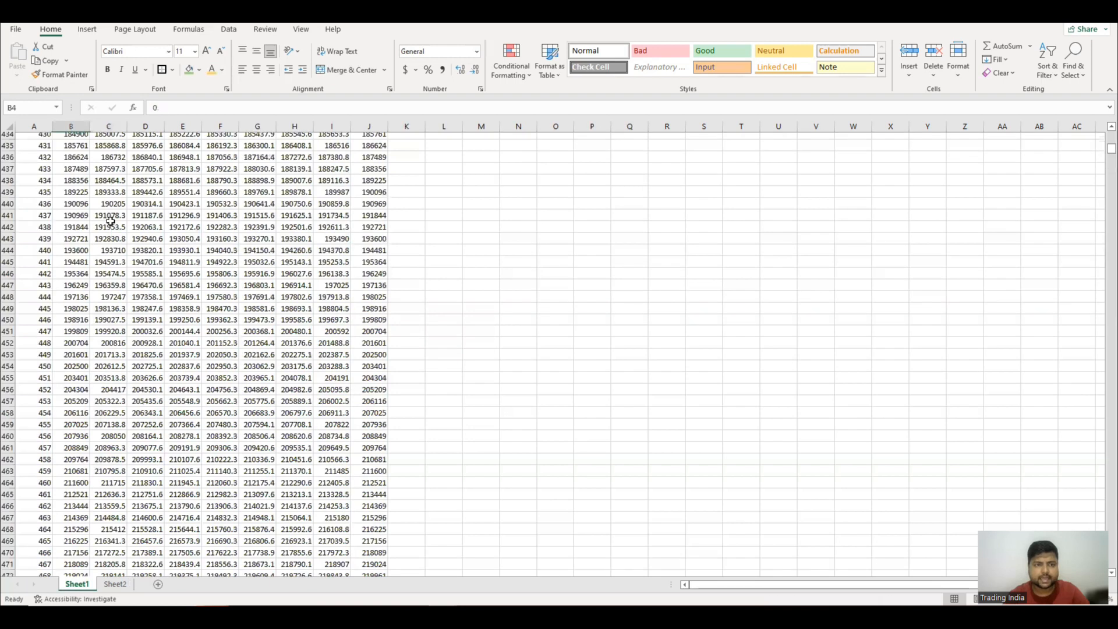
key(ctrl+Down)
key(ctrl+Up)
key(Down)
key(Down)
key(Down)
key(Right)
key(Right)
key(Right)
key(Right)
key(Right)
key(Right)
key(Right)
key(Up)
key(Up)
key(Up)
key(Down)
key(Down)
key(Down)
key(Left)
key(Left)
key(Left)
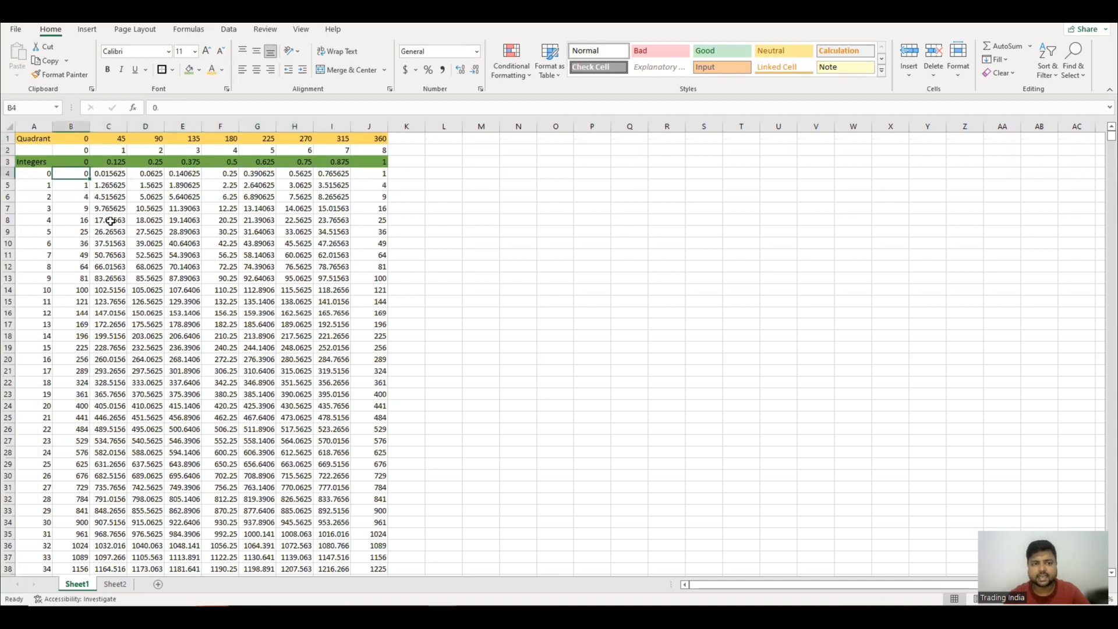
Check the end of the stacked value list at B4011 and the end of the table range at I504
key(ctrl+Down)
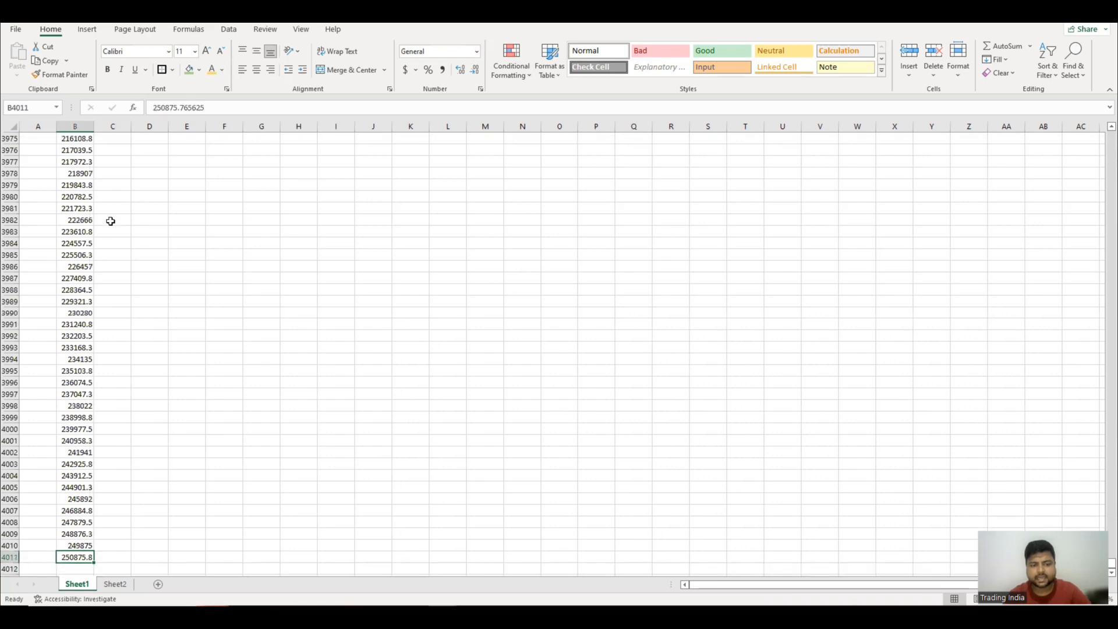
click(70, 500)
key(Right)
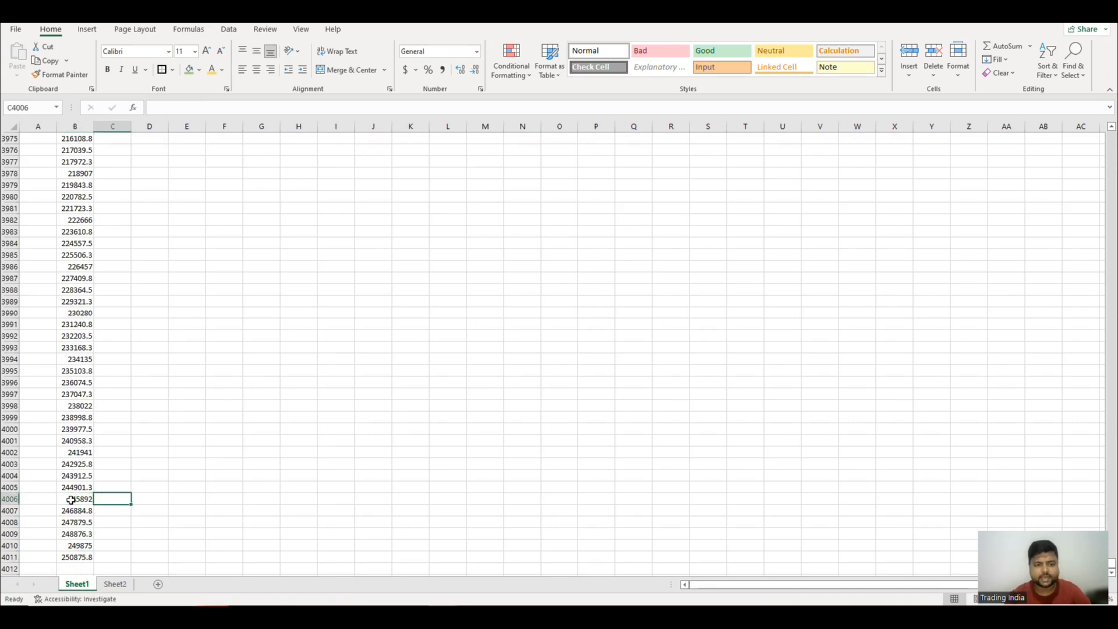
key(ctrl+Up)
key(Right)
key(Right)
key(Right)
key(Right)
key(Right)
key(Right)
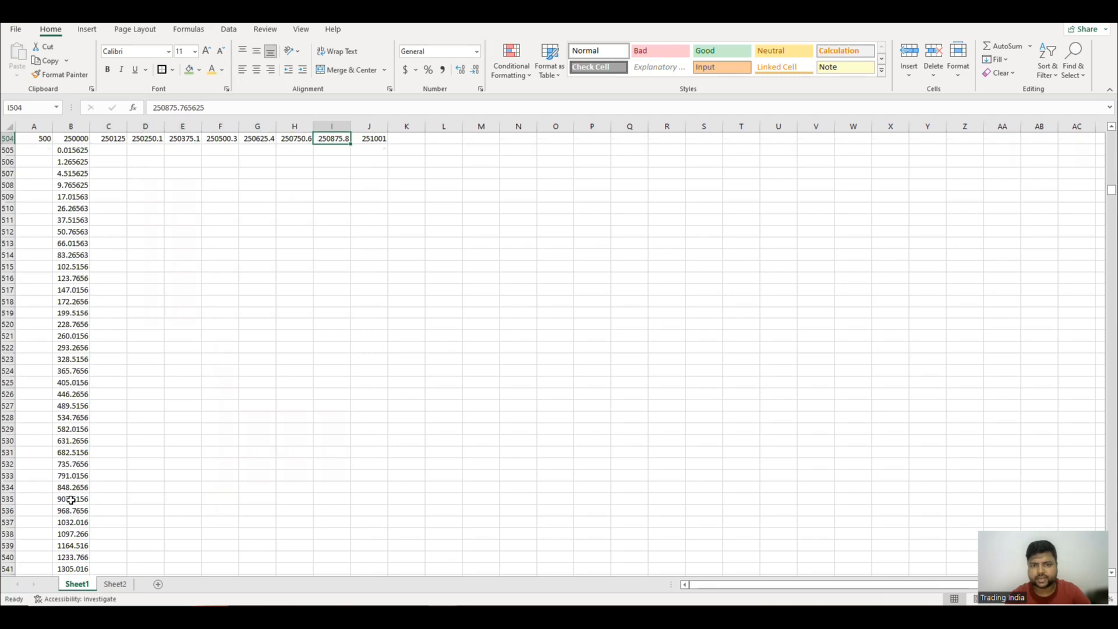
key(ctrl+Up)
key(Down)
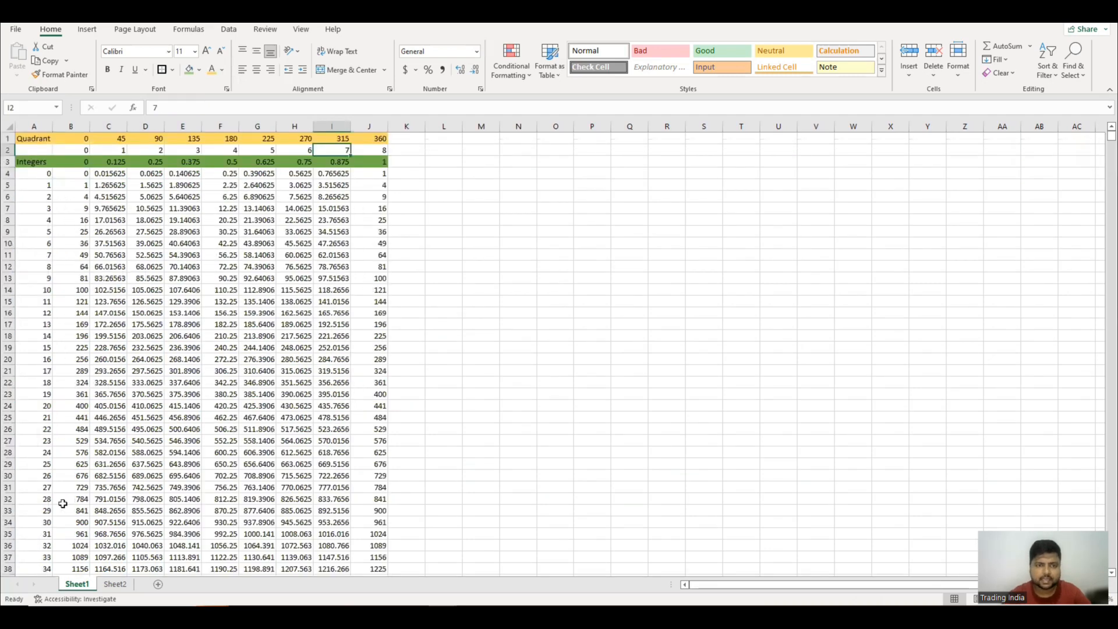
Inspect the Sheet2 formulas behind the nearest value in J9, Buy Above in C14, buy Target 1 in E14 and Sell Below in C18
click(114, 584)
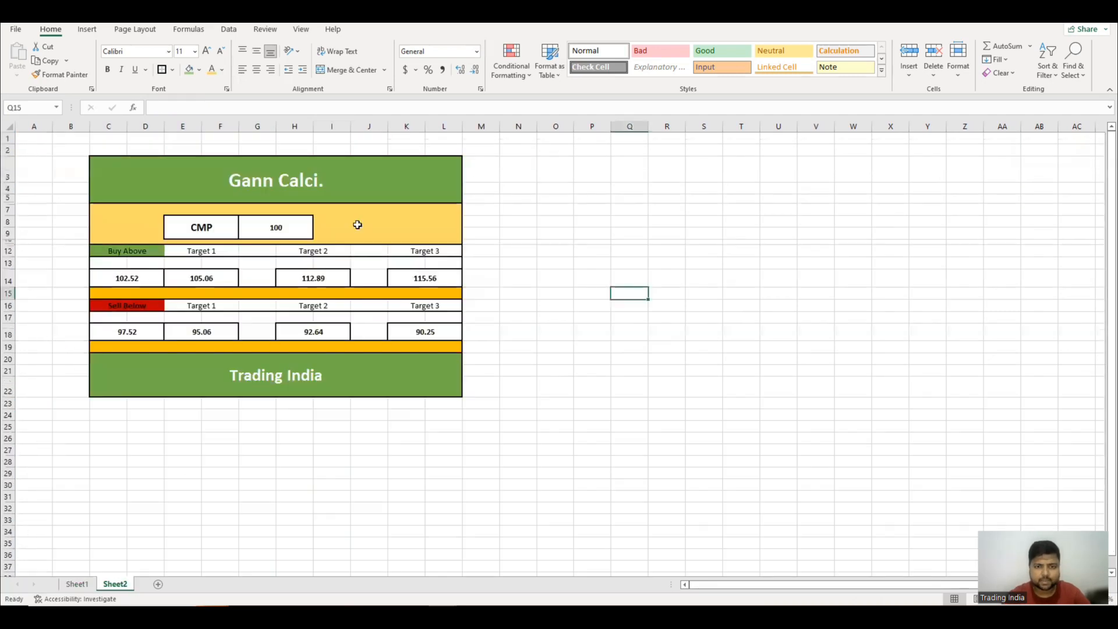
click(362, 225)
click(360, 231)
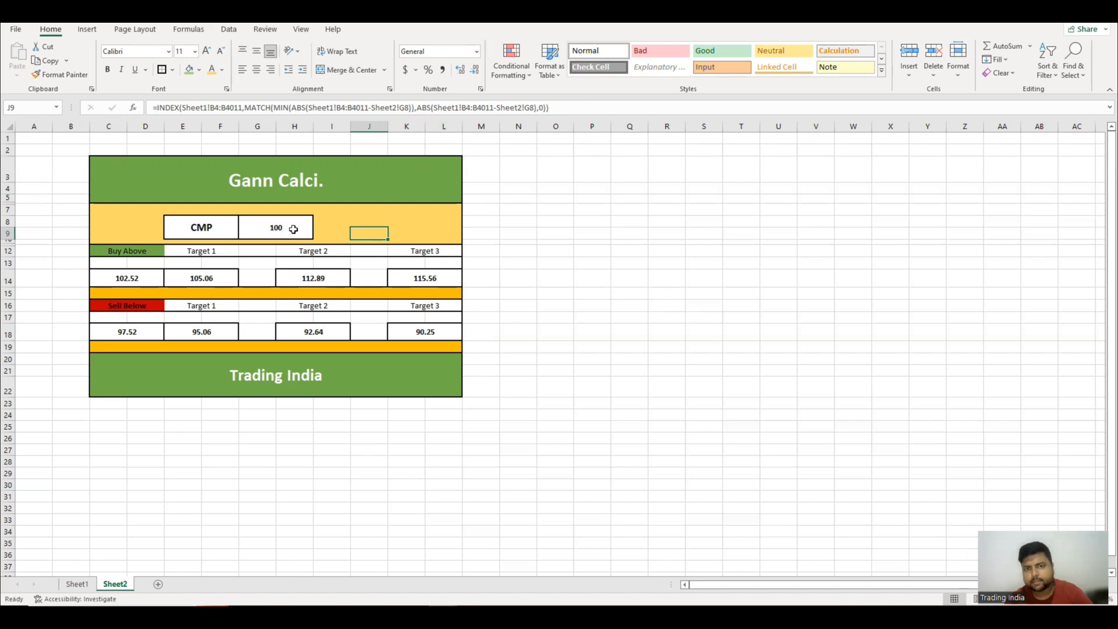
click(526, 231)
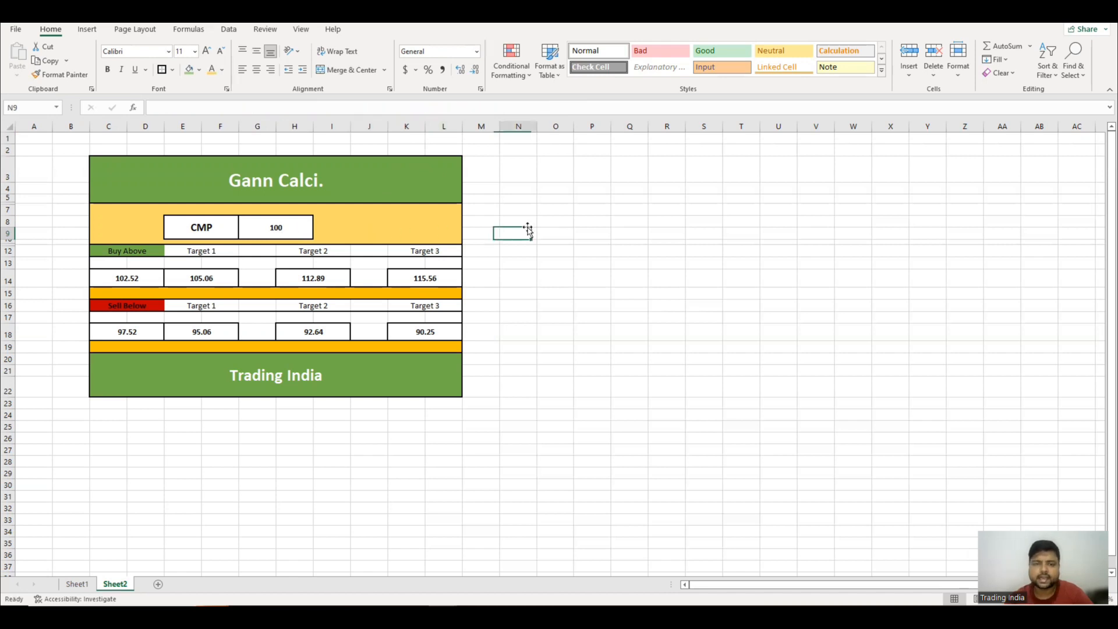
click(149, 283)
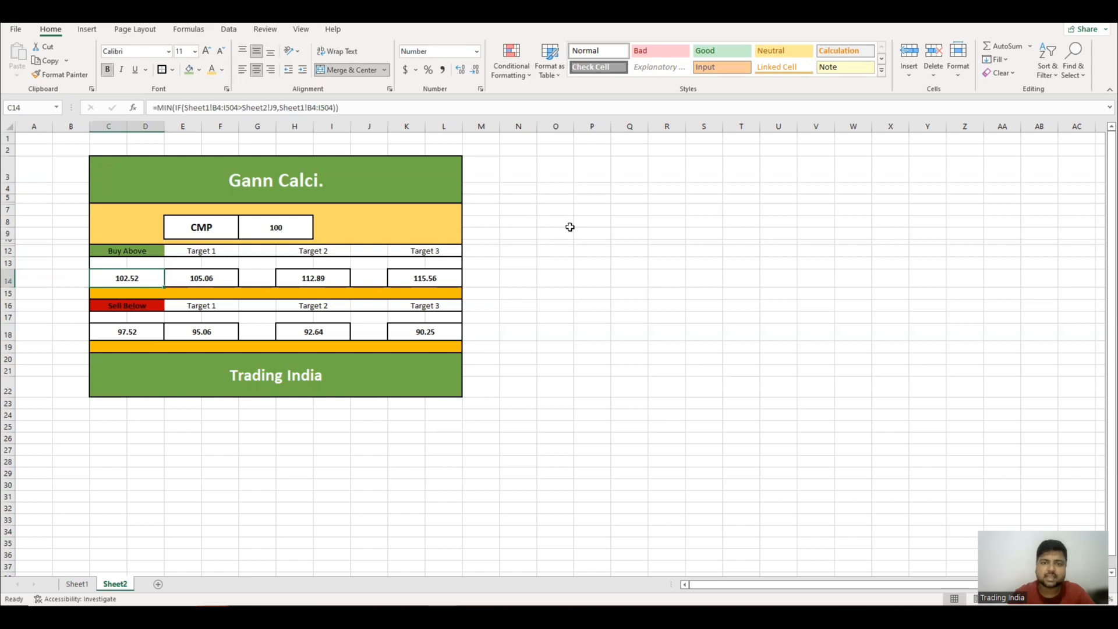
click(368, 232)
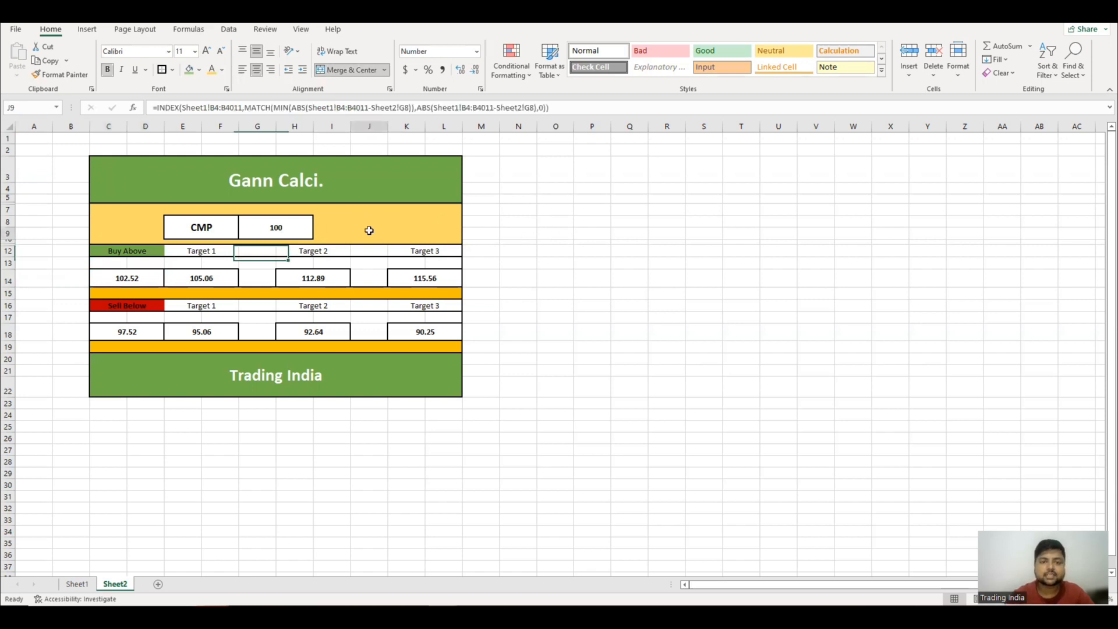
click(196, 280)
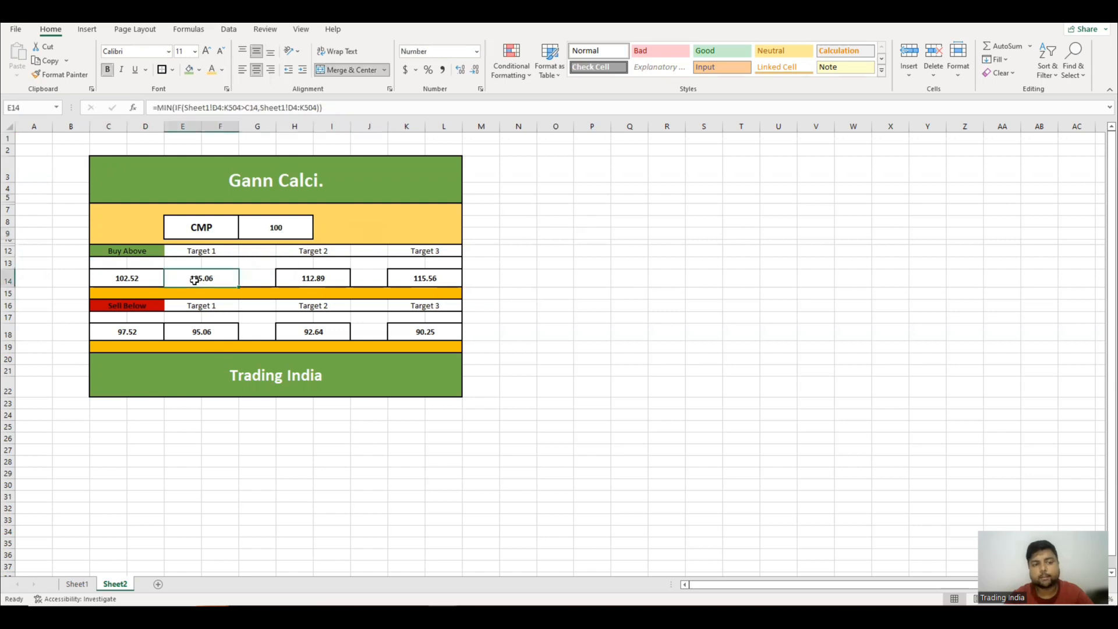
click(138, 332)
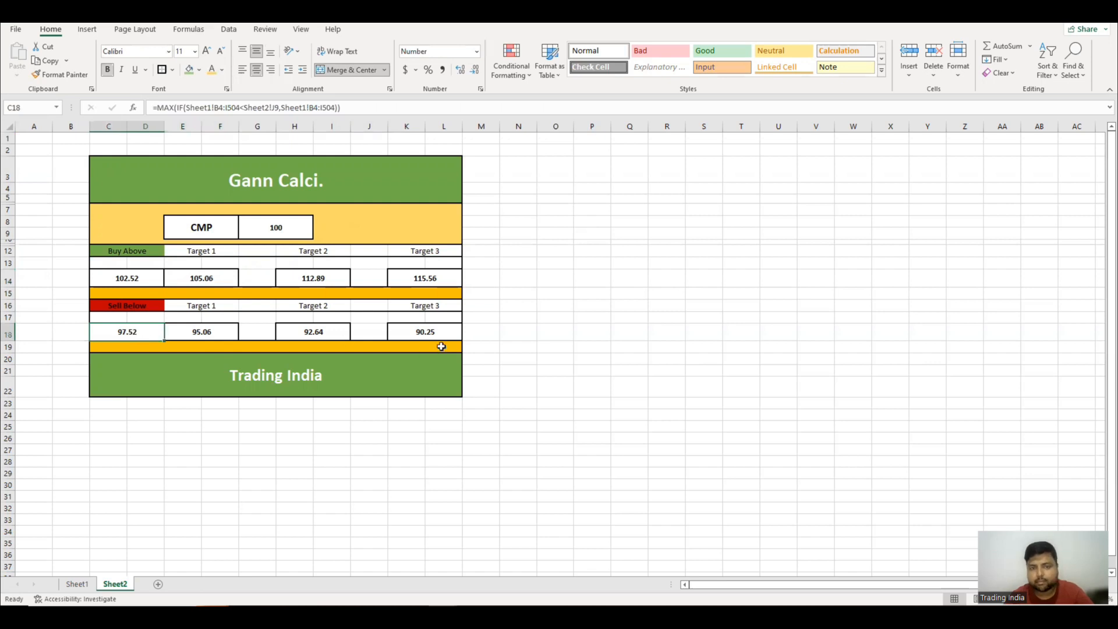
click(526, 346)
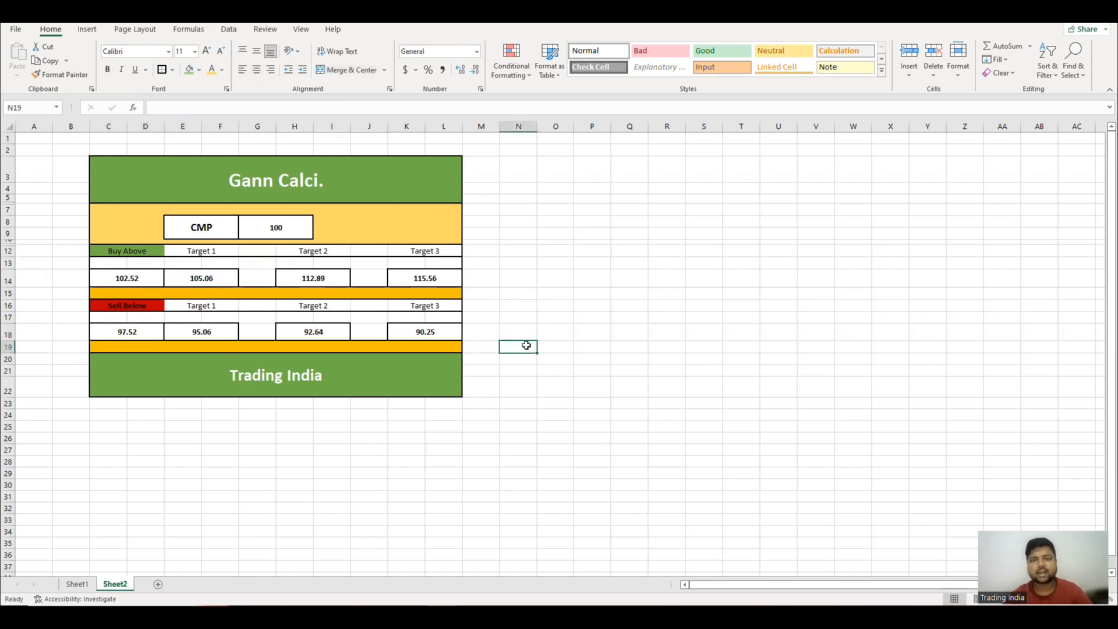